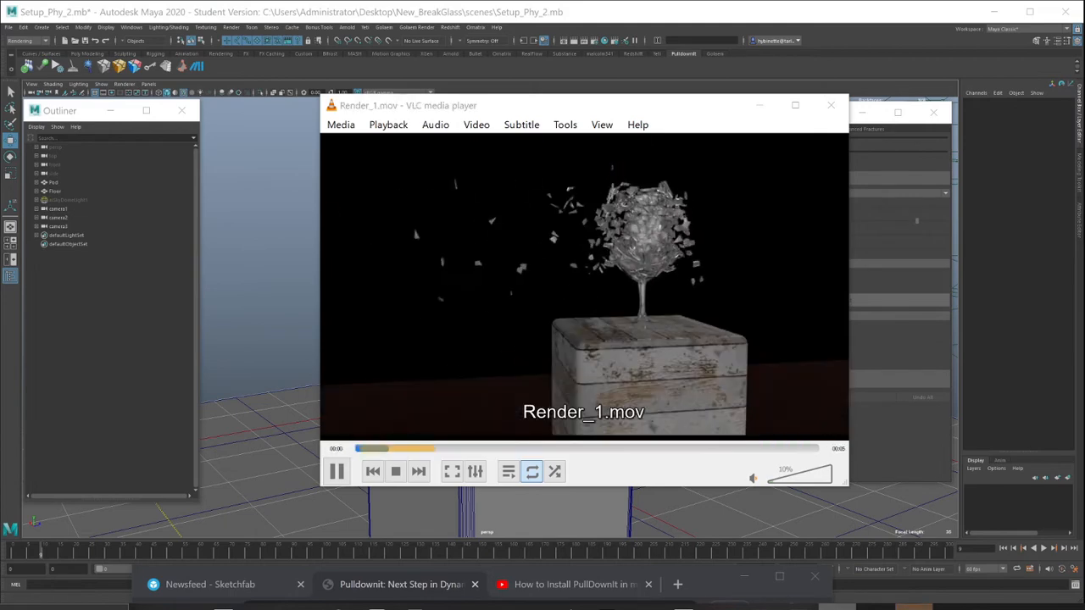
Step: Examine the Pulldownit download request form in the browser, including its required fields and the OS and Package options
drag(497, 574, 543, 213)
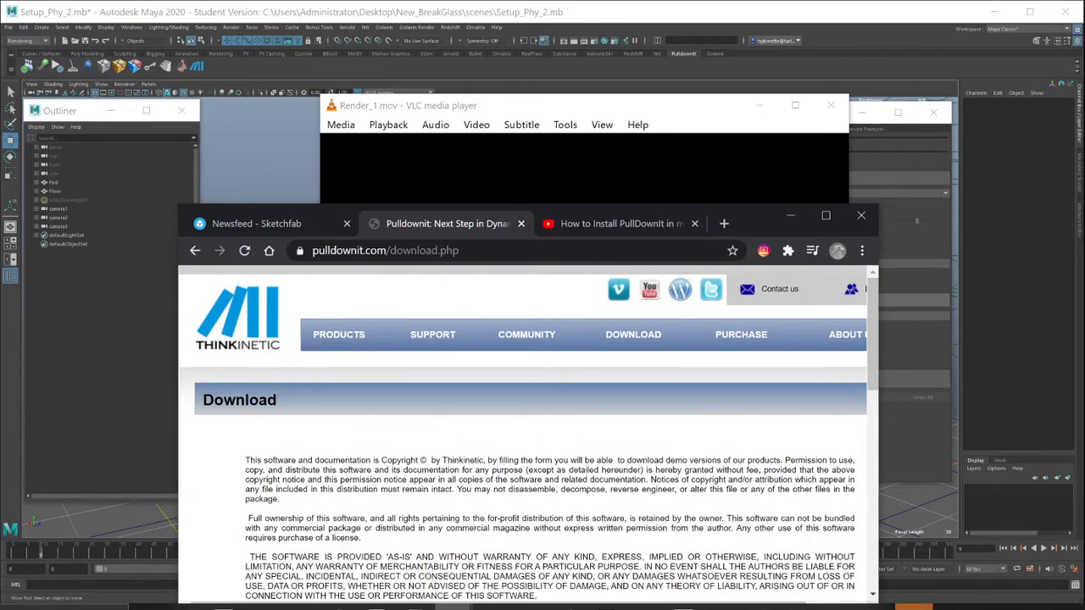
scroll(526, 432, down, 6)
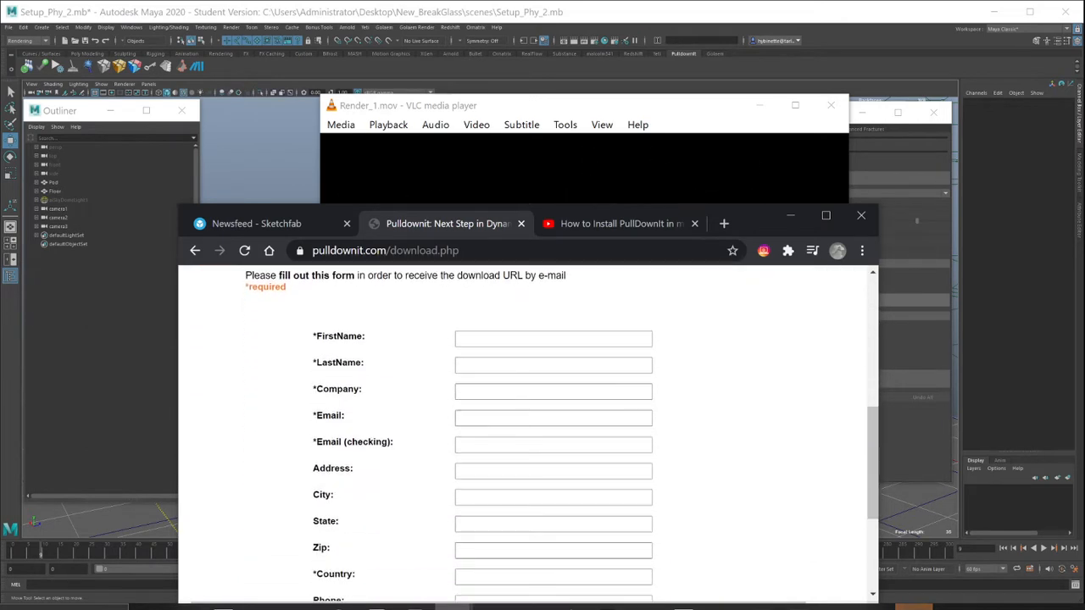
scroll(526, 433, down, 3)
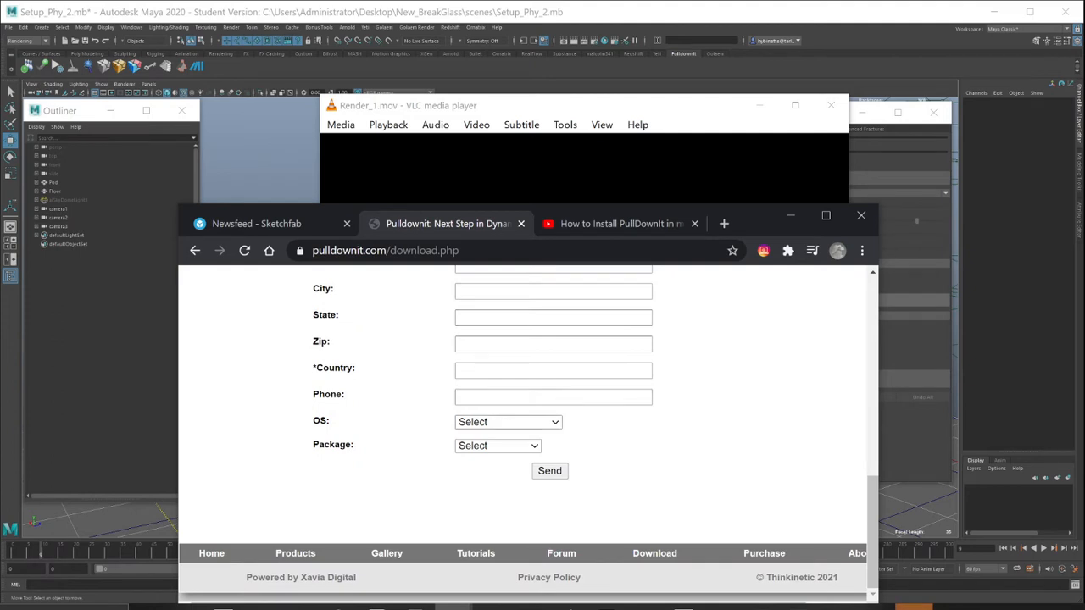
click(509, 422)
click(509, 422)
click(498, 446)
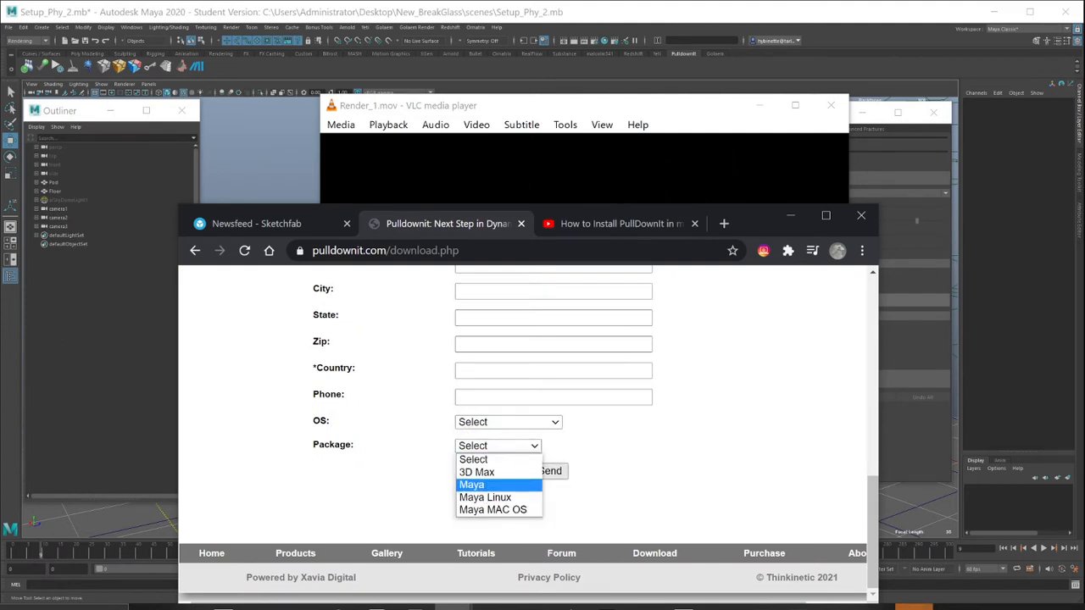
key(Escape)
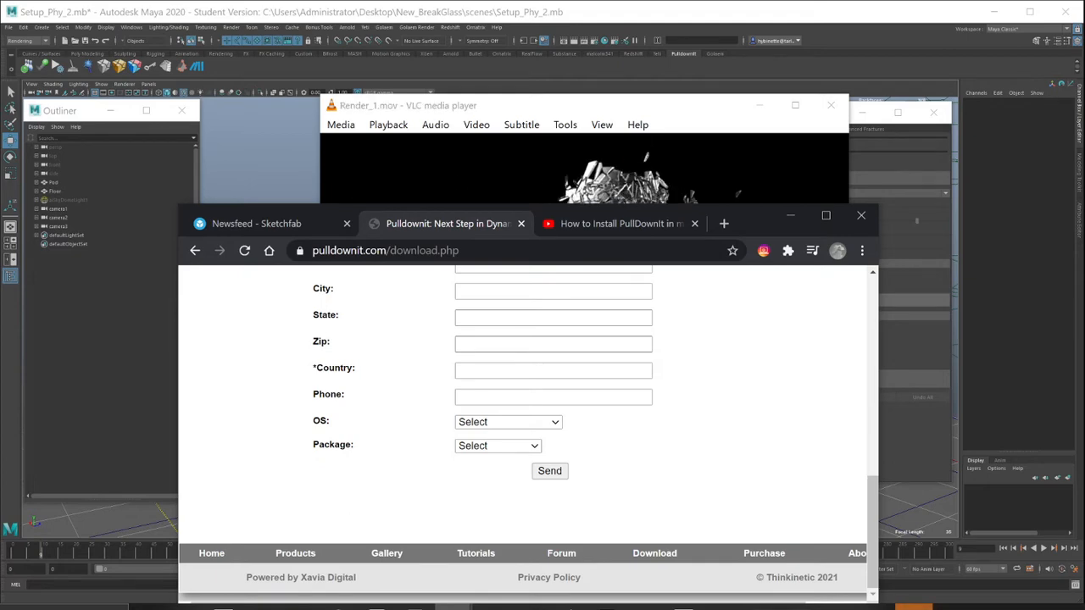
scroll(526, 433, up, 4)
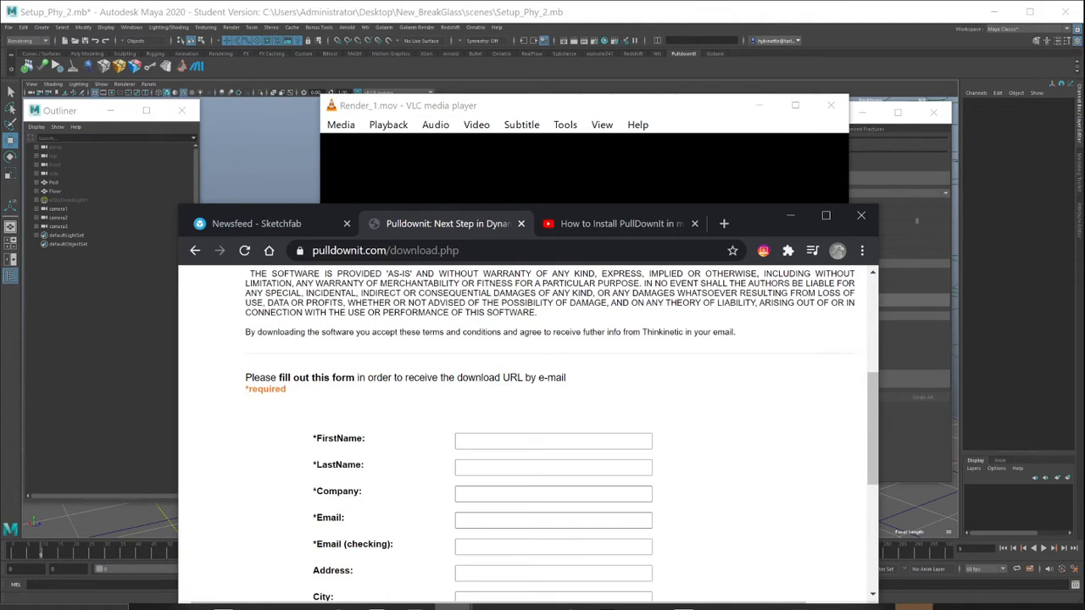
drag(622, 210, 619, 212)
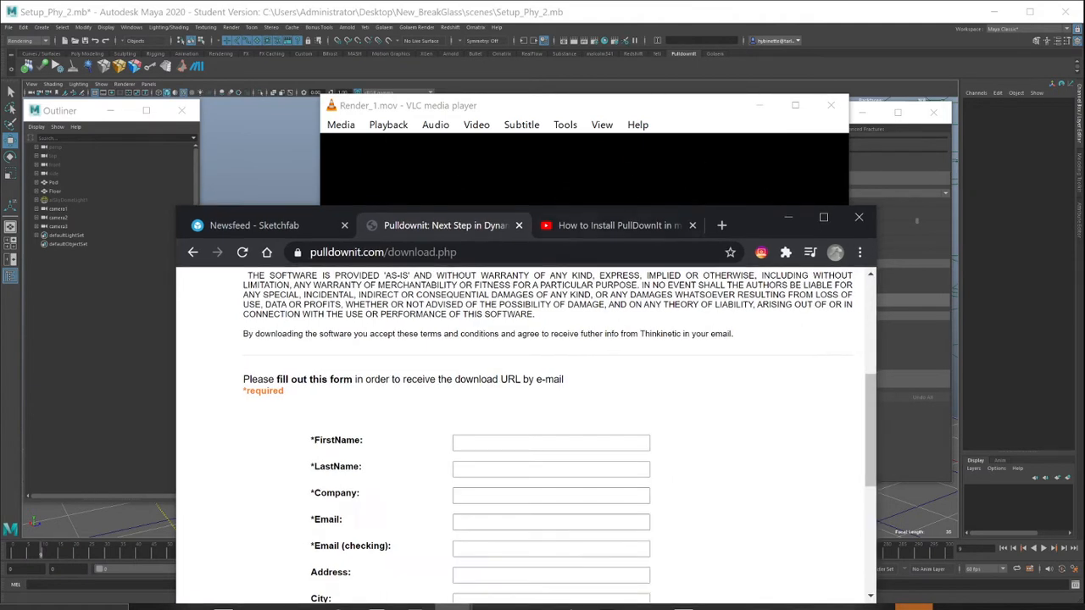
Step: Locate the "How to Install PullDownIt in maya" video in the "maya install pull it down" search results, open it and pause playback
click(619, 225)
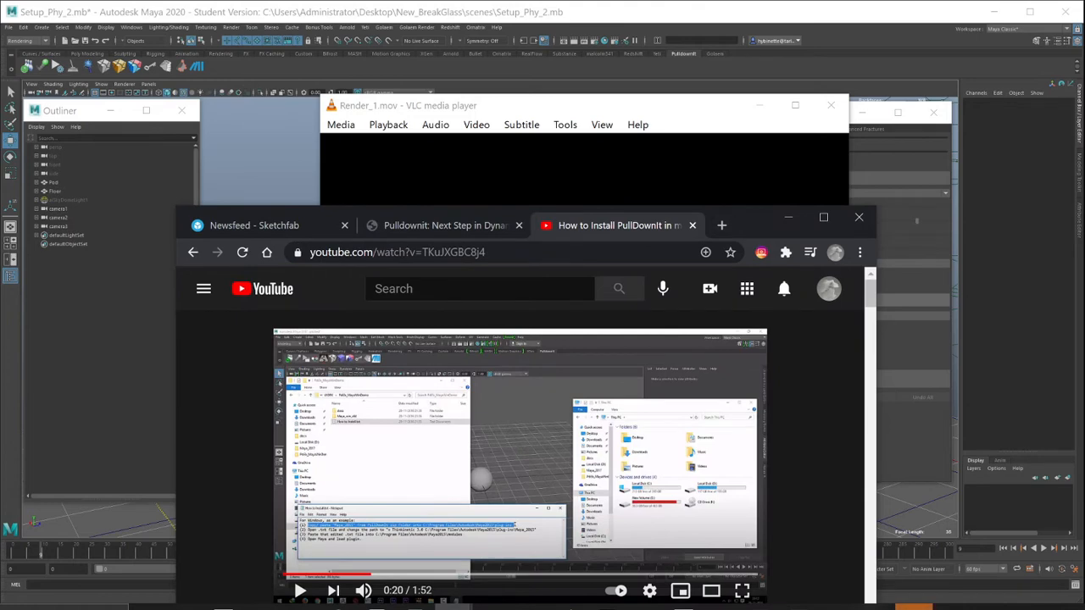
click(193, 252)
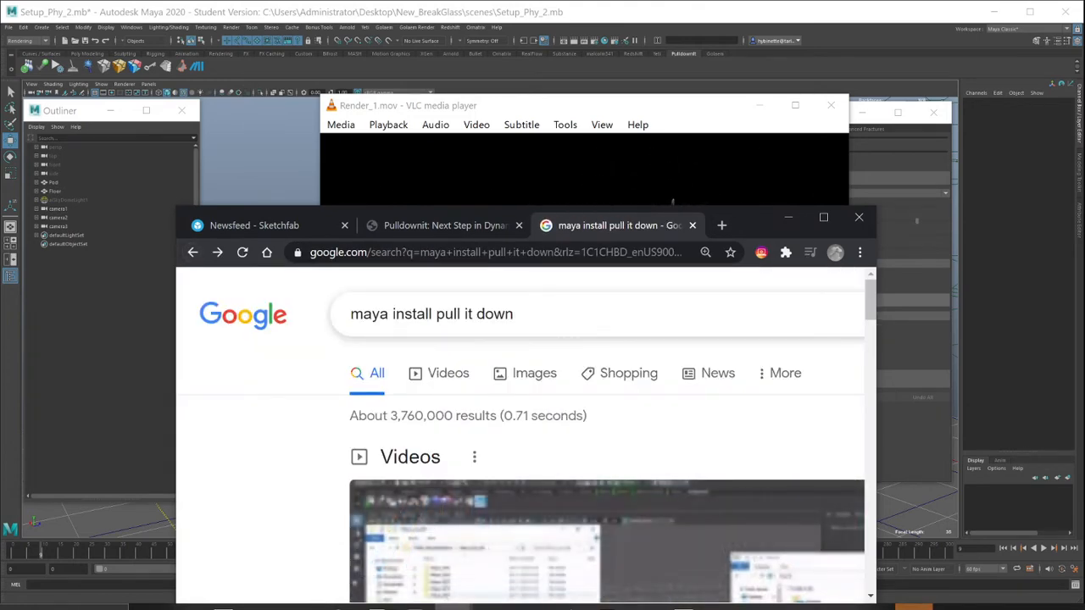
scroll(543, 422, down, 2)
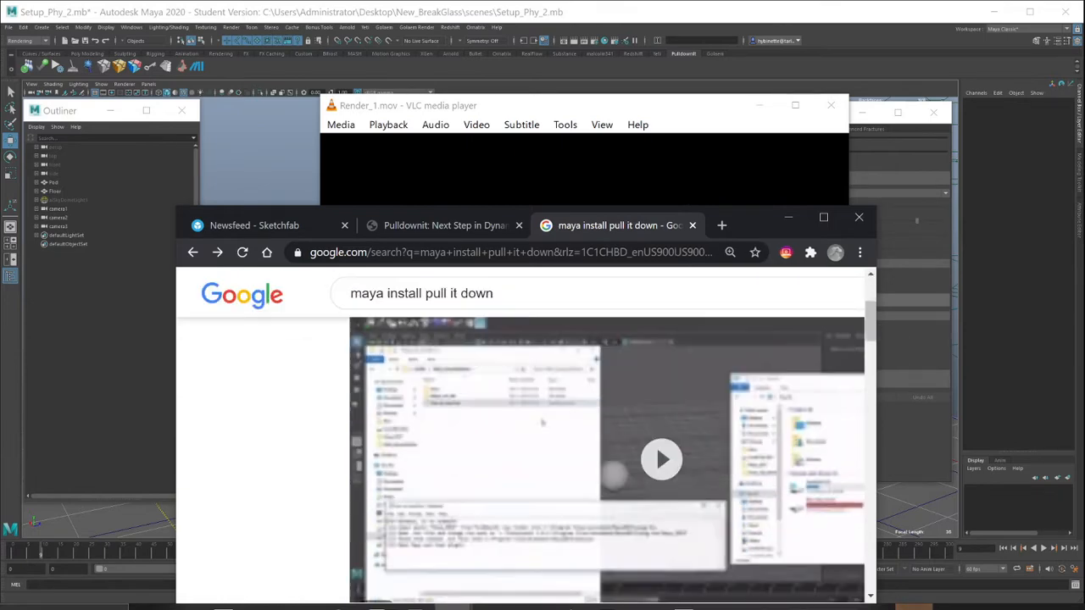
scroll(542, 422, down, 4)
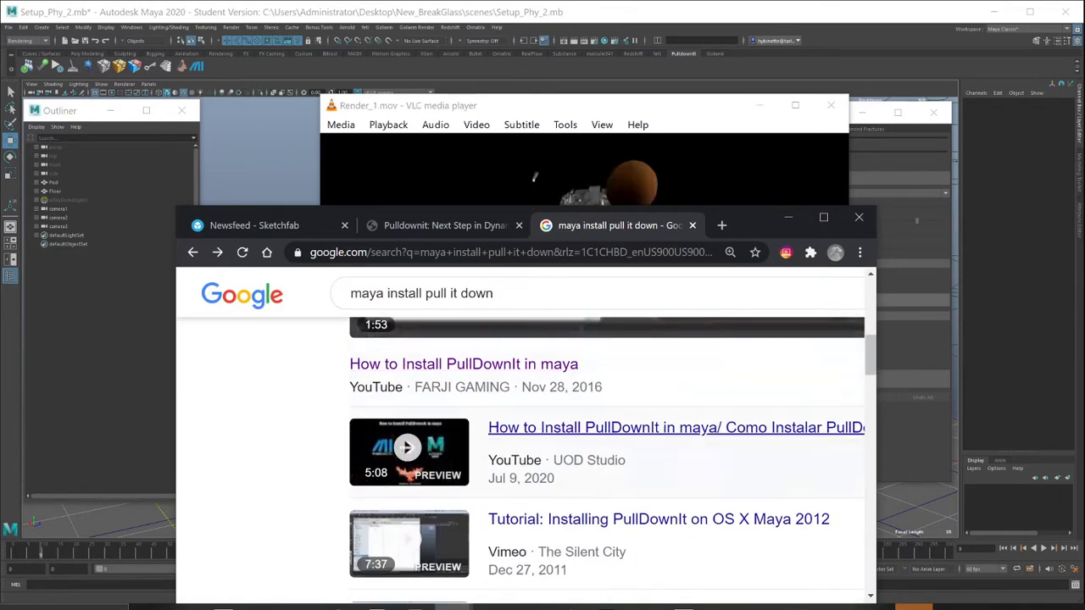
scroll(525, 436, up, 3)
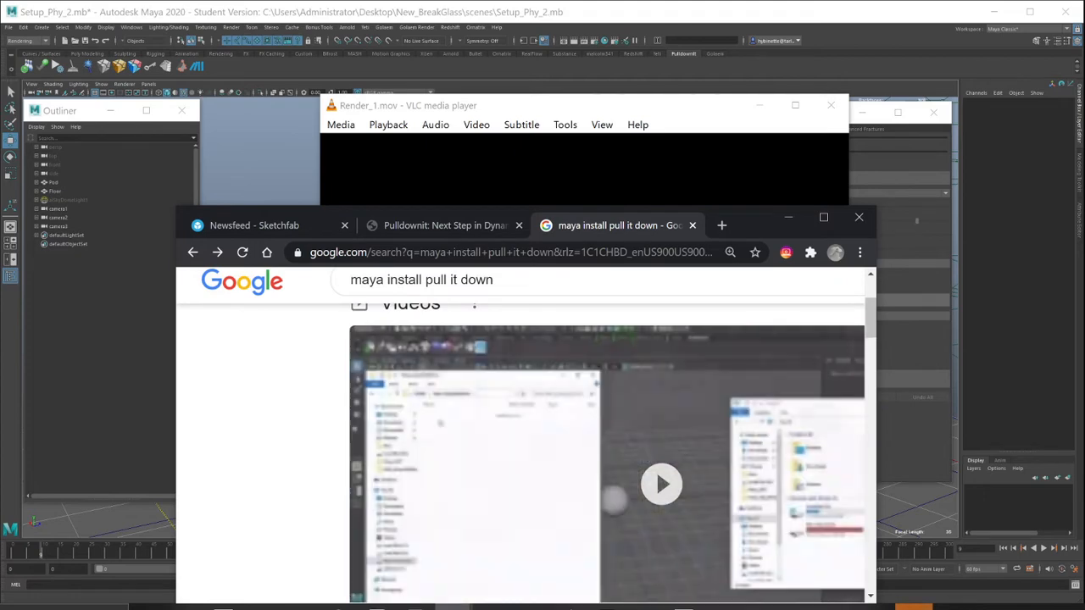
click(525, 435)
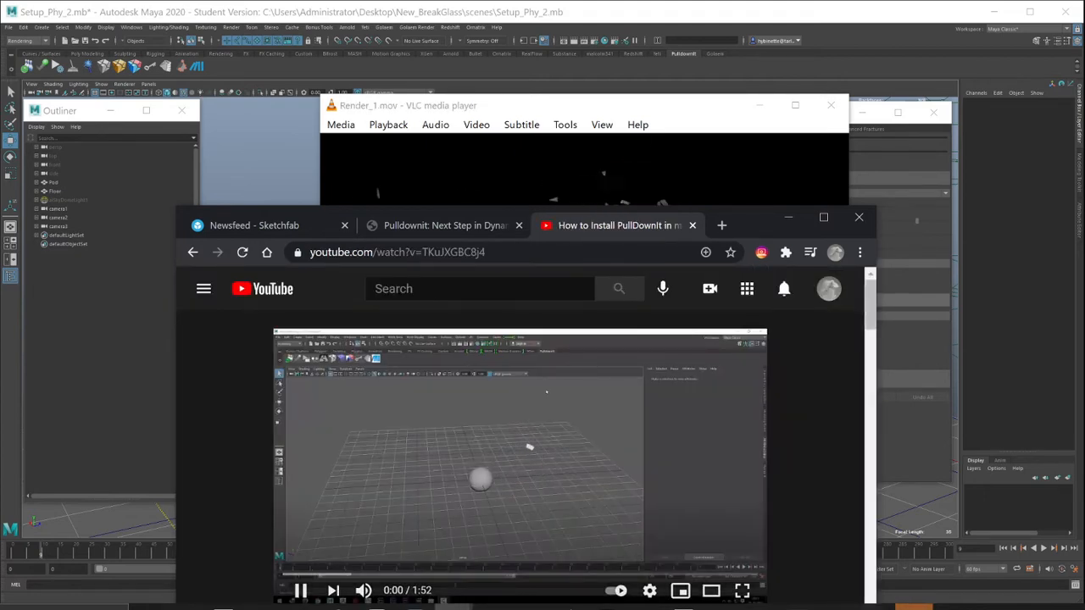
click(530, 446)
drag(754, 222, 755, 233)
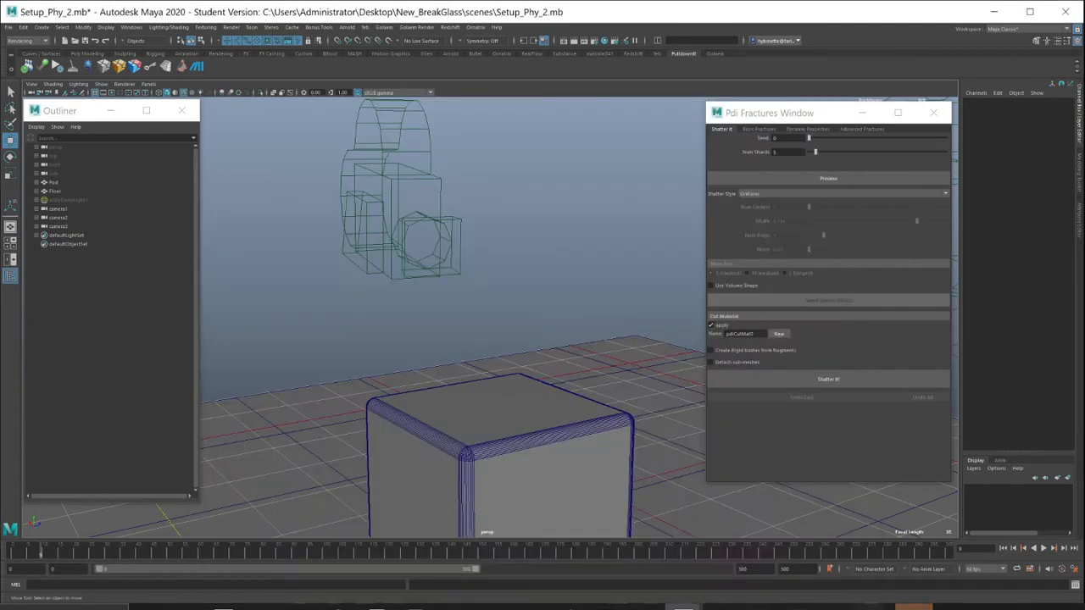
Step: Browse the downloadable "wine glass" search results on Sketchfab for a suitable glass model
mouse_move(453, 607)
click(573, 566)
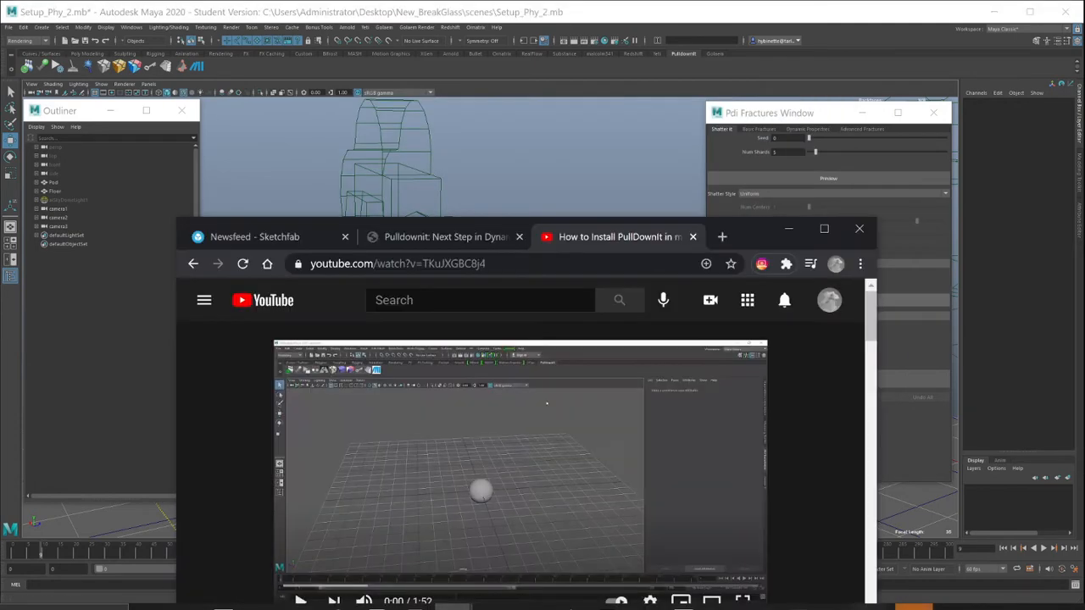
click(250, 236)
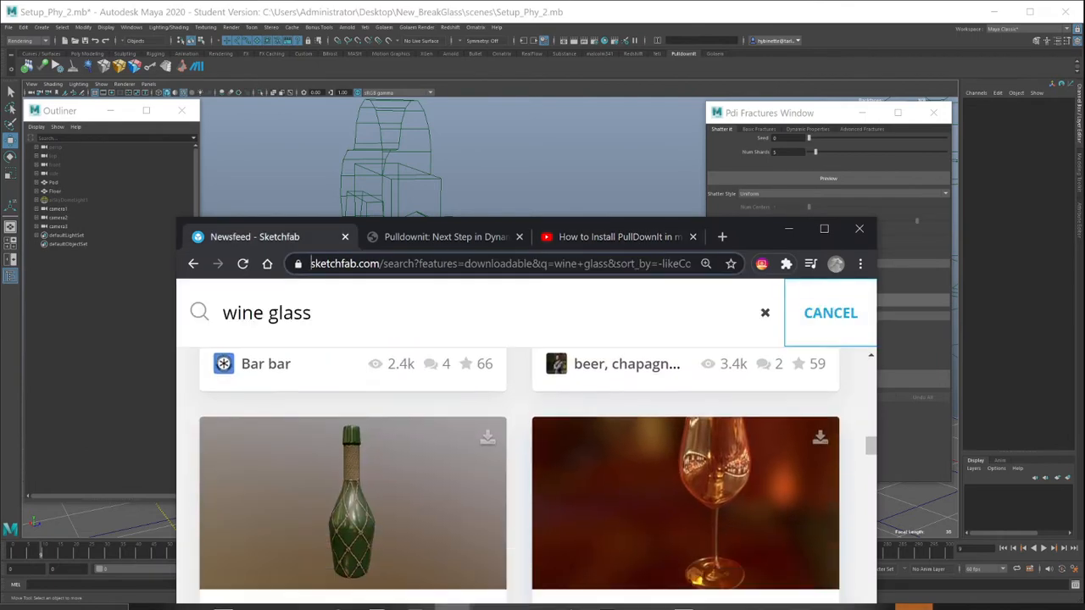
scroll(685, 474, down, 1)
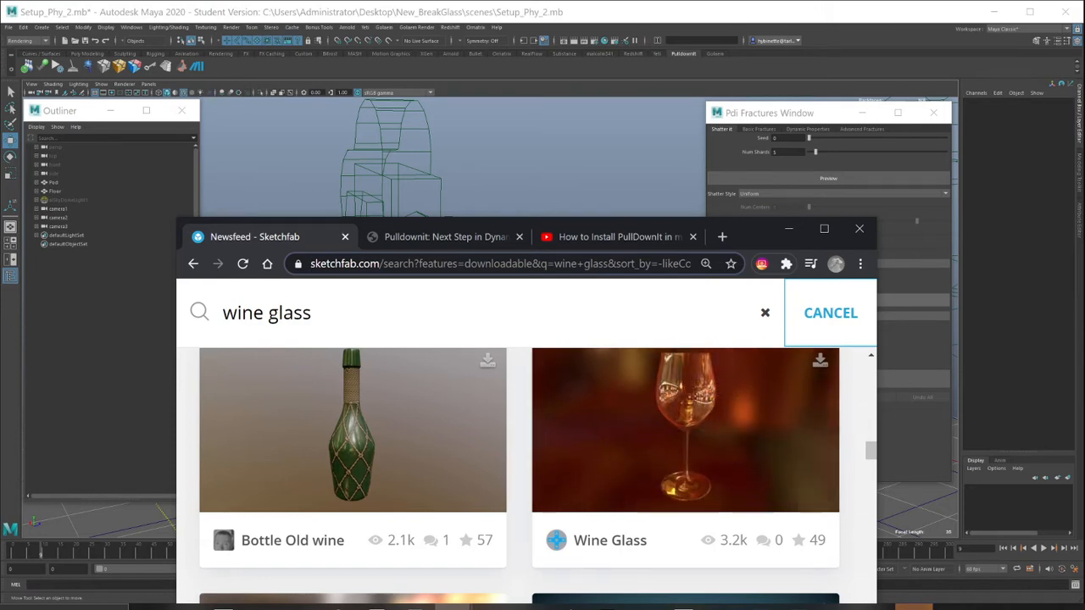
drag(222, 313, 312, 314)
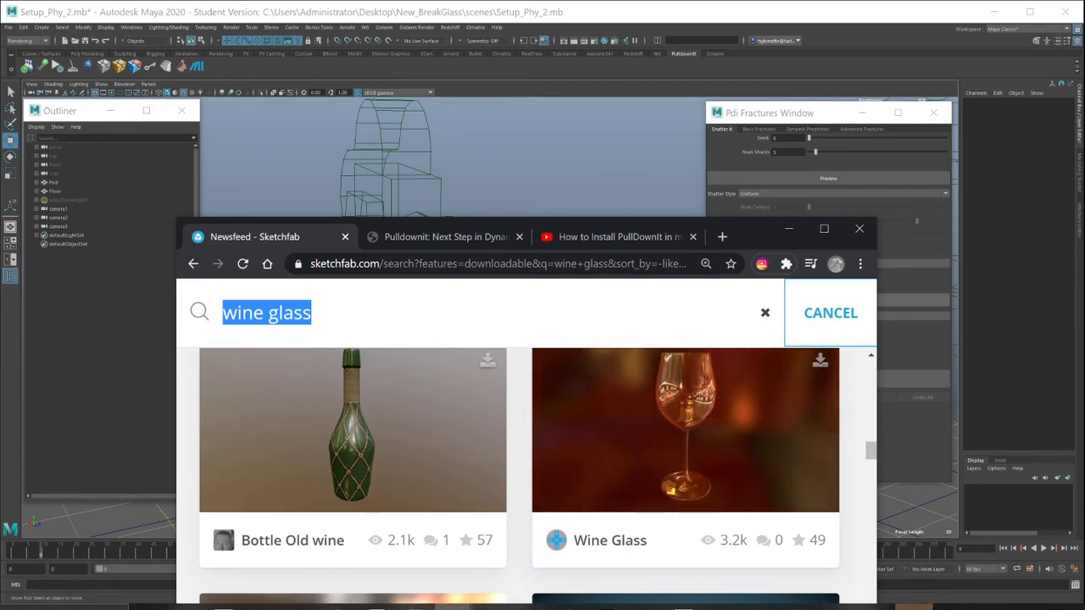
scroll(526, 475, up, 1)
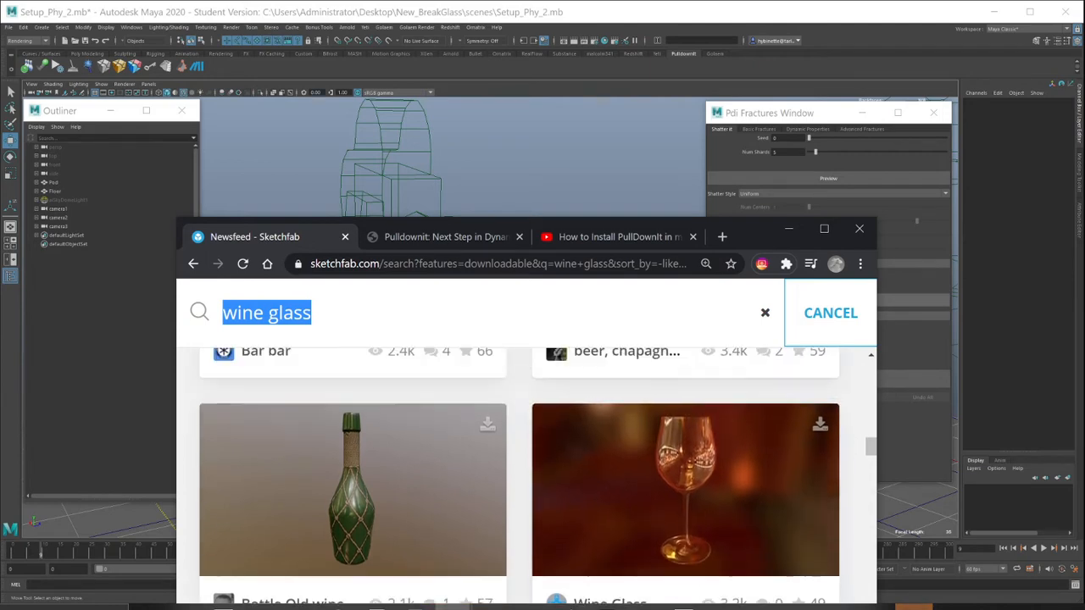
Step: Switch to Maya and check the load status of the Bullet and Pulldownit plug-ins in the Plug-in Manager
key(alt+Tab)
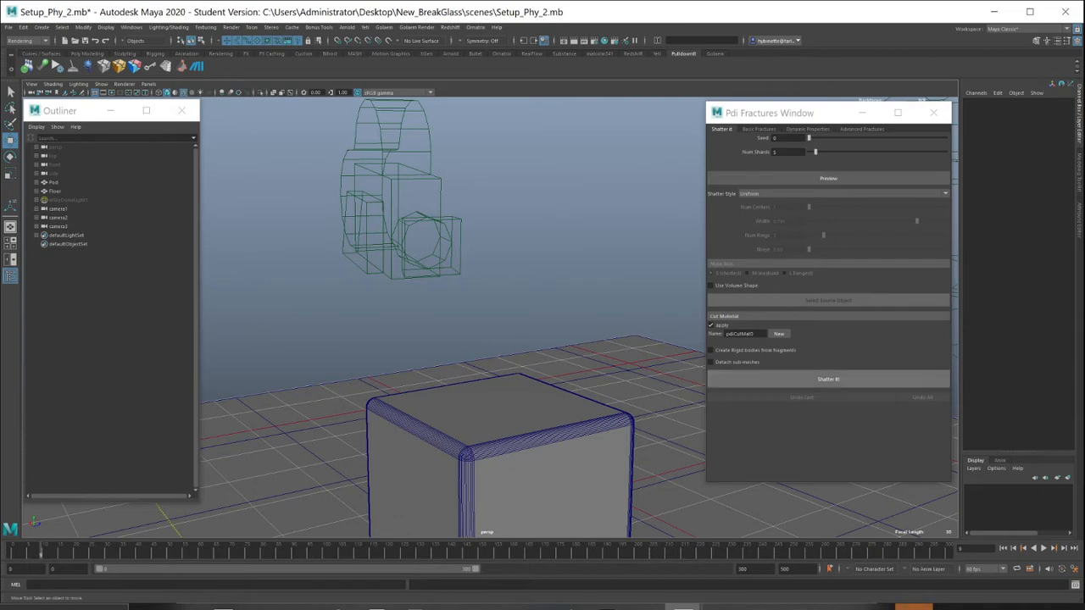
click(131, 28)
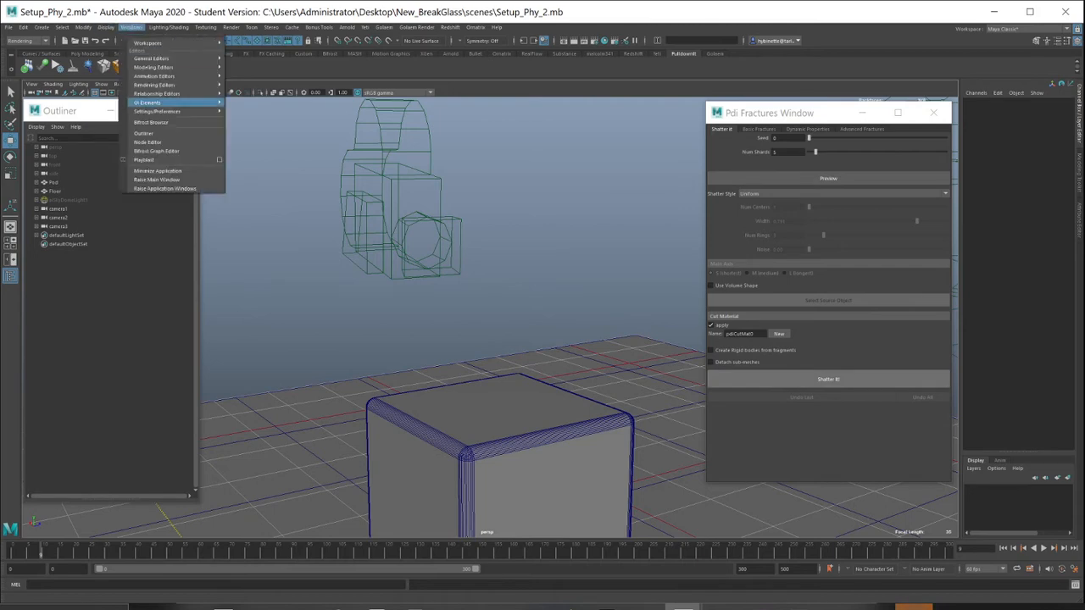
mouse_move(161, 111)
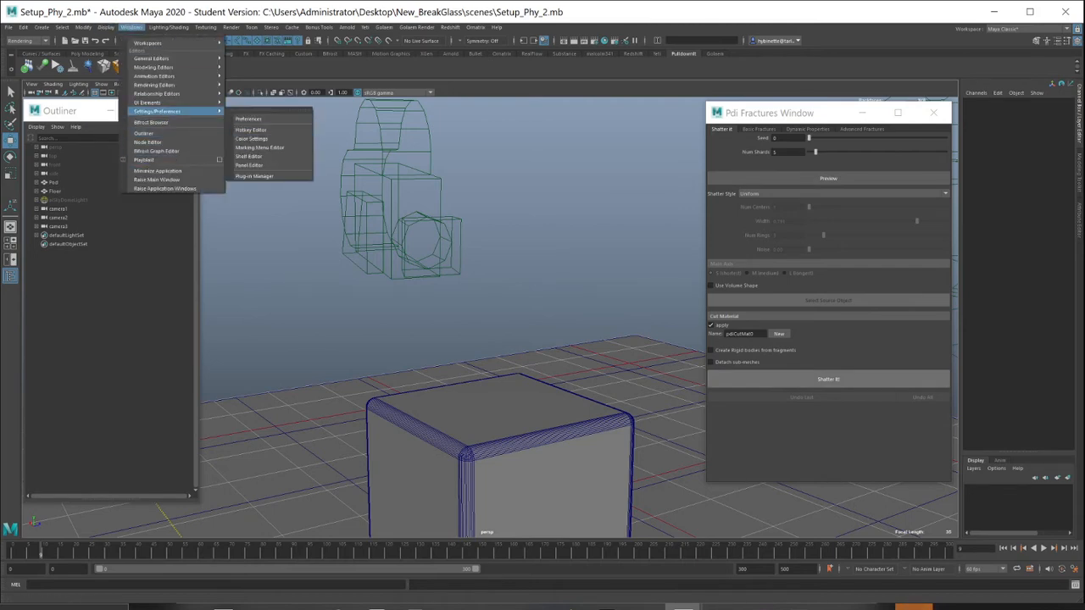
click(254, 175)
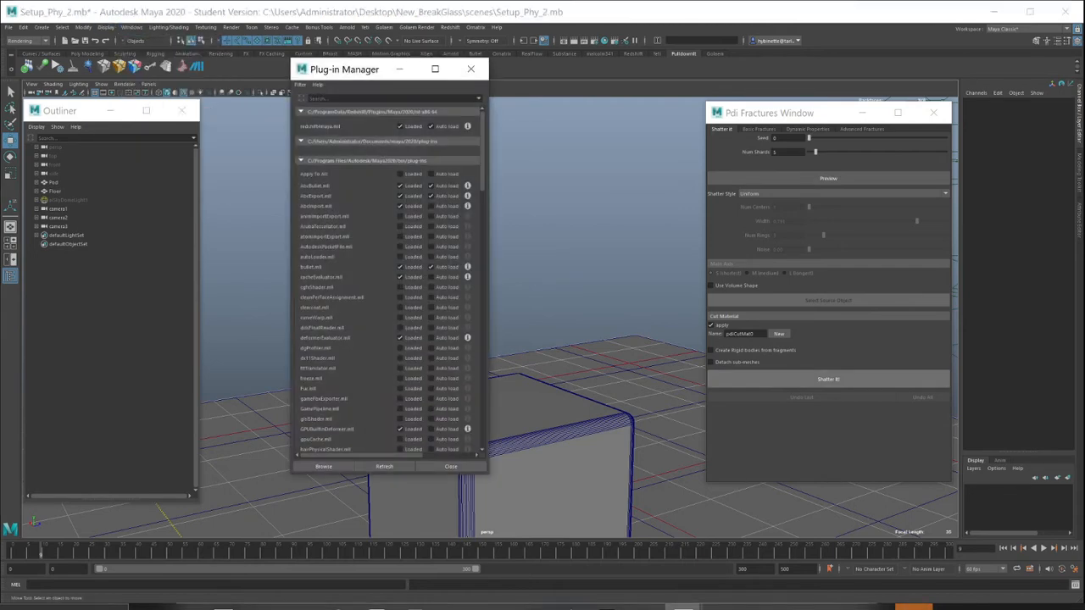
scroll(390, 280, down, 7)
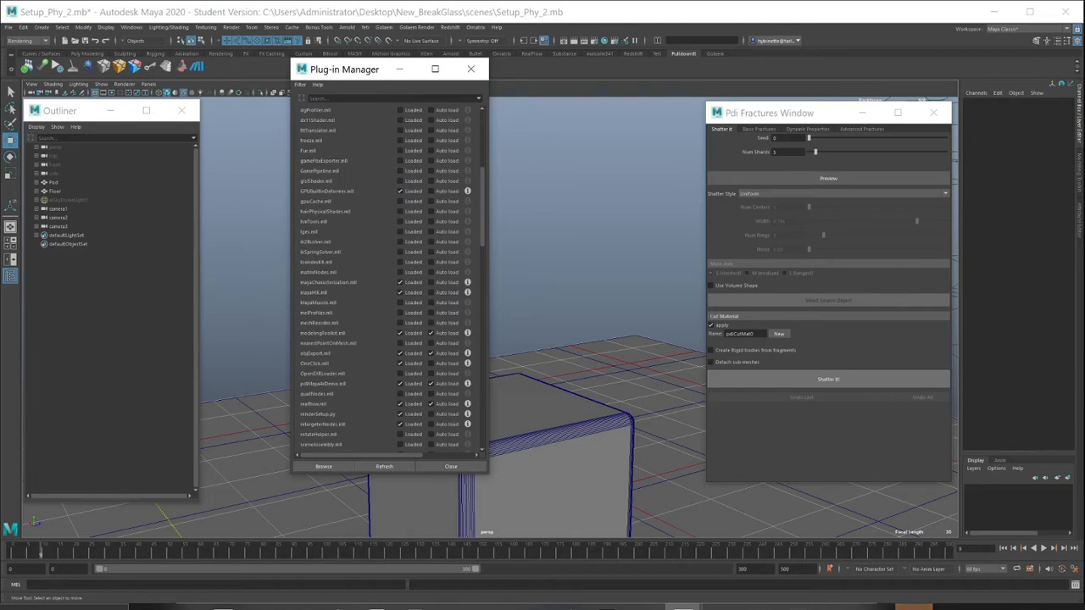
scroll(390, 280, up, 7)
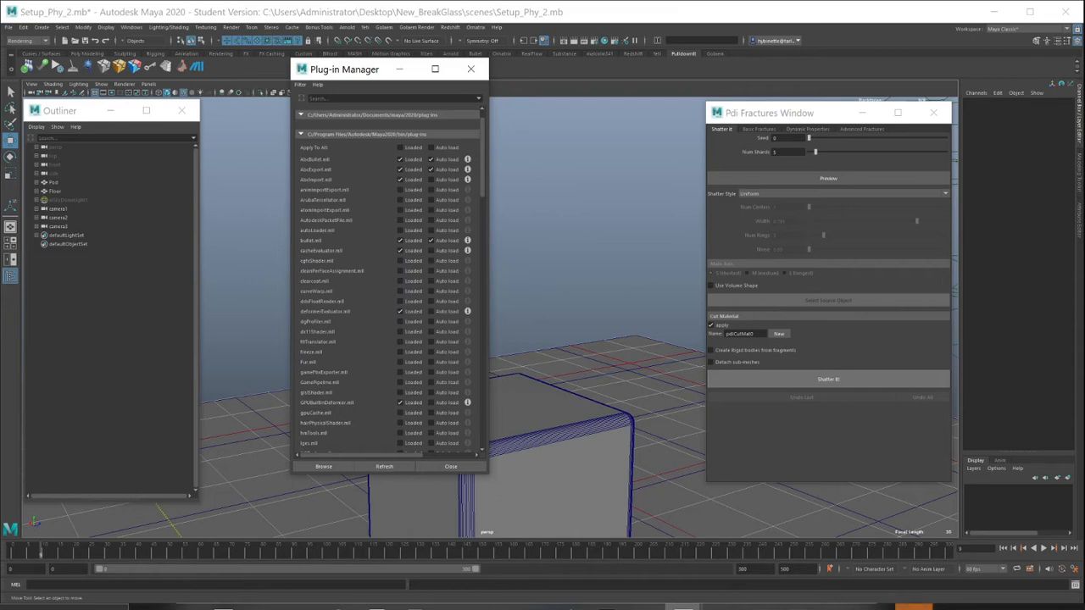
click(471, 69)
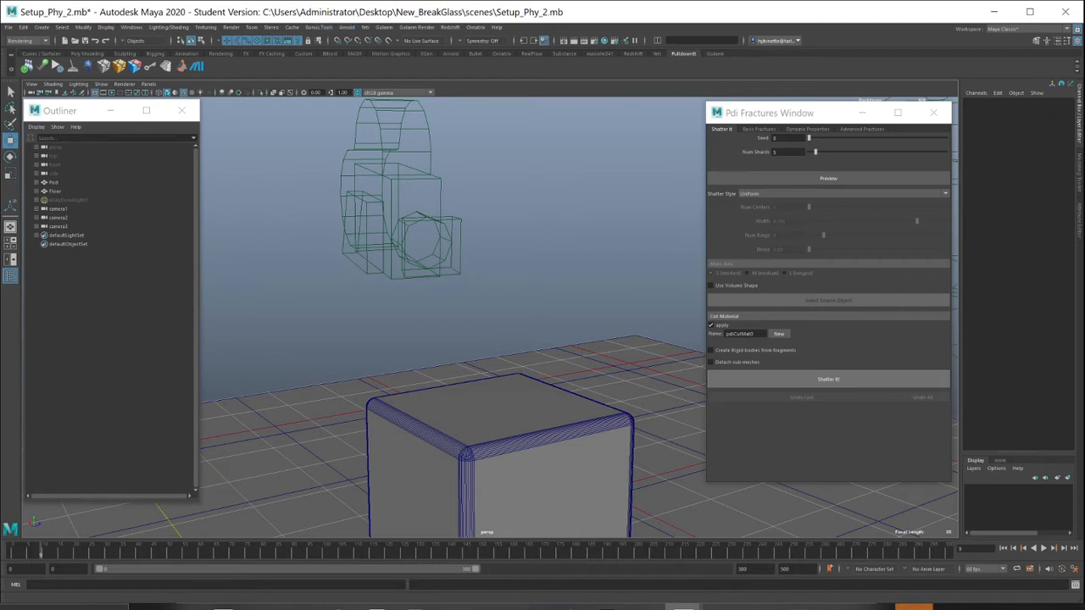
Step: Switch to the FX menu set and review the available Bullet commands
click(28, 40)
click(14, 77)
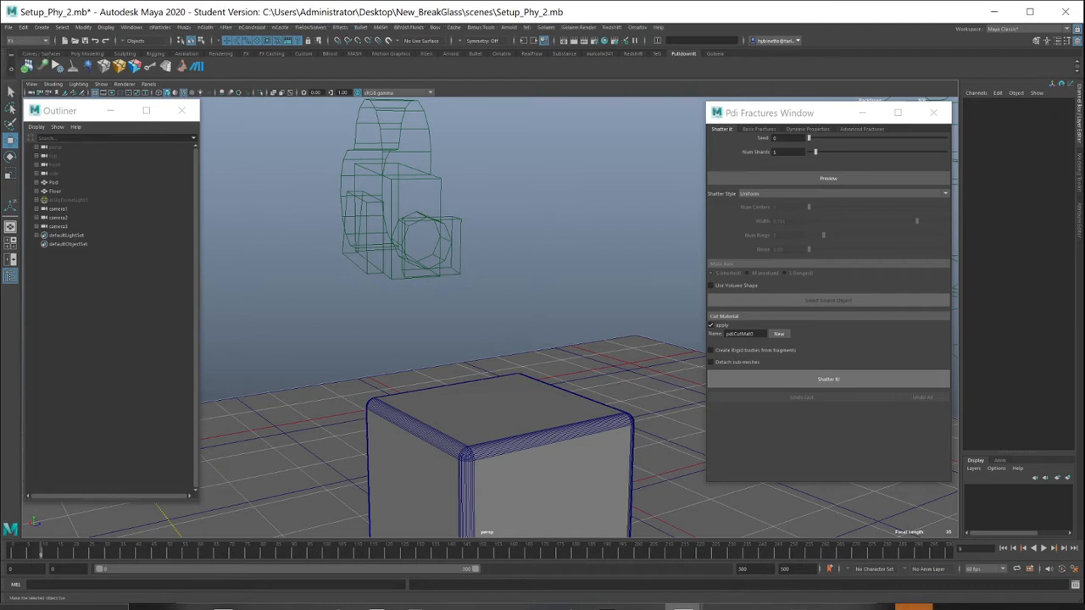
click(361, 26)
click(369, 20)
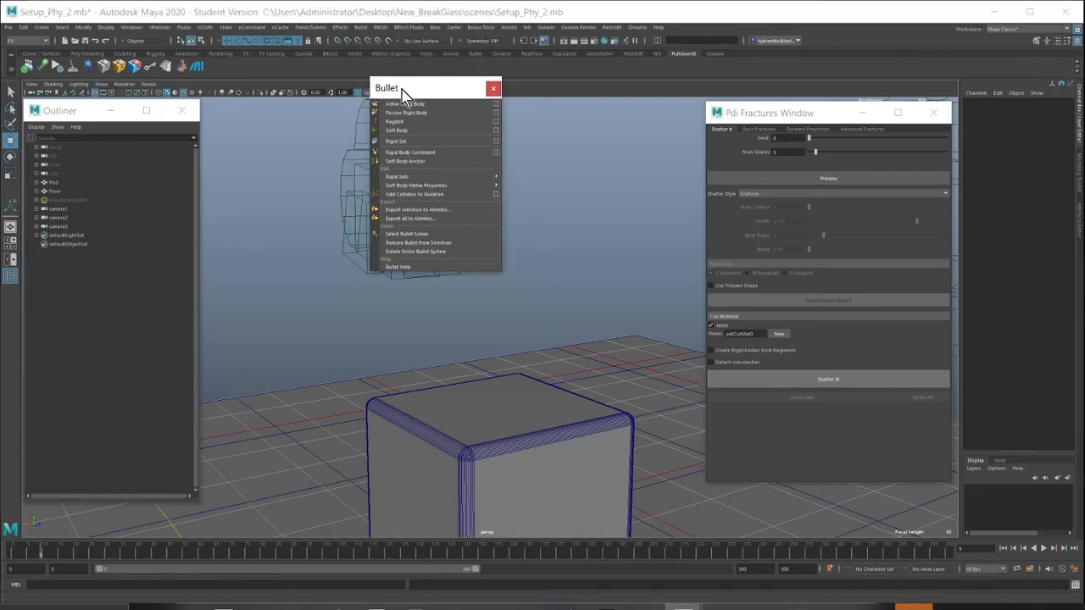
drag(399, 85, 273, 133)
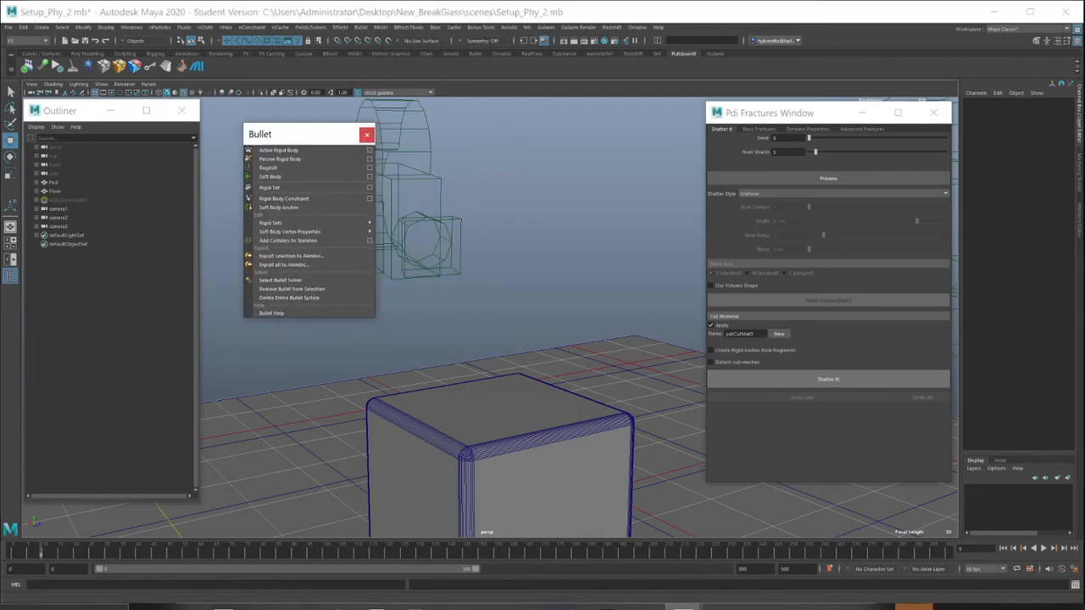
click(367, 134)
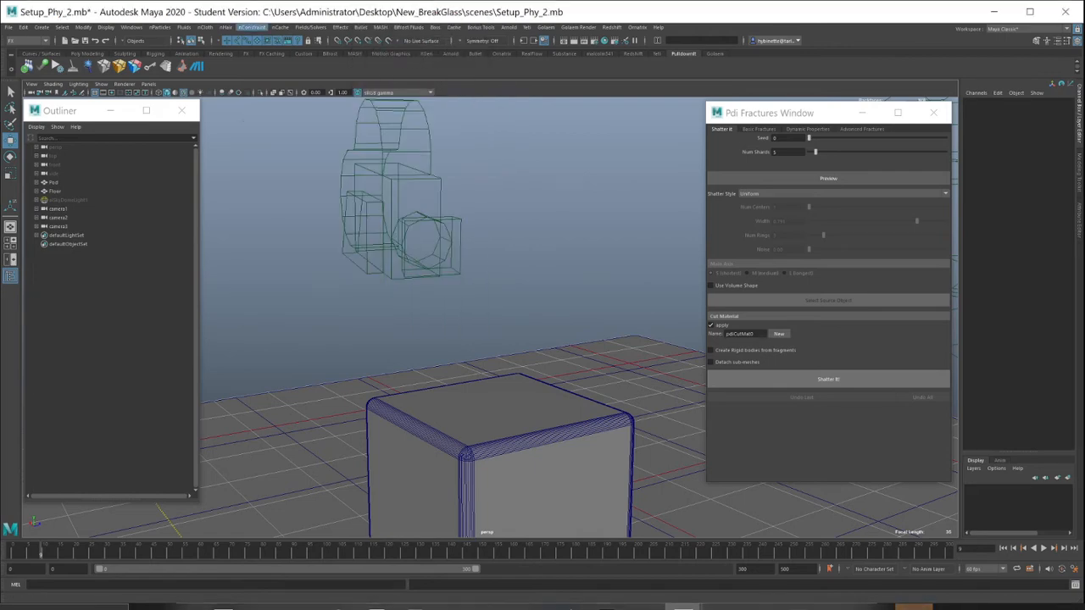
Step: Import Glass.fbx from the Glass source folder into the current scene with the existing import options
click(9, 27)
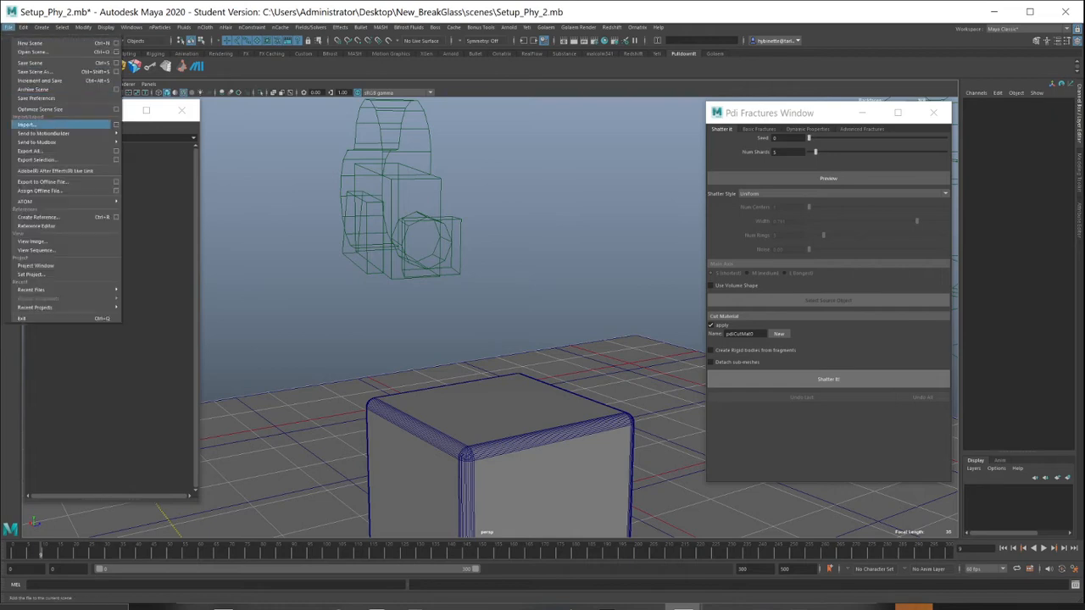
click(26, 125)
click(107, 125)
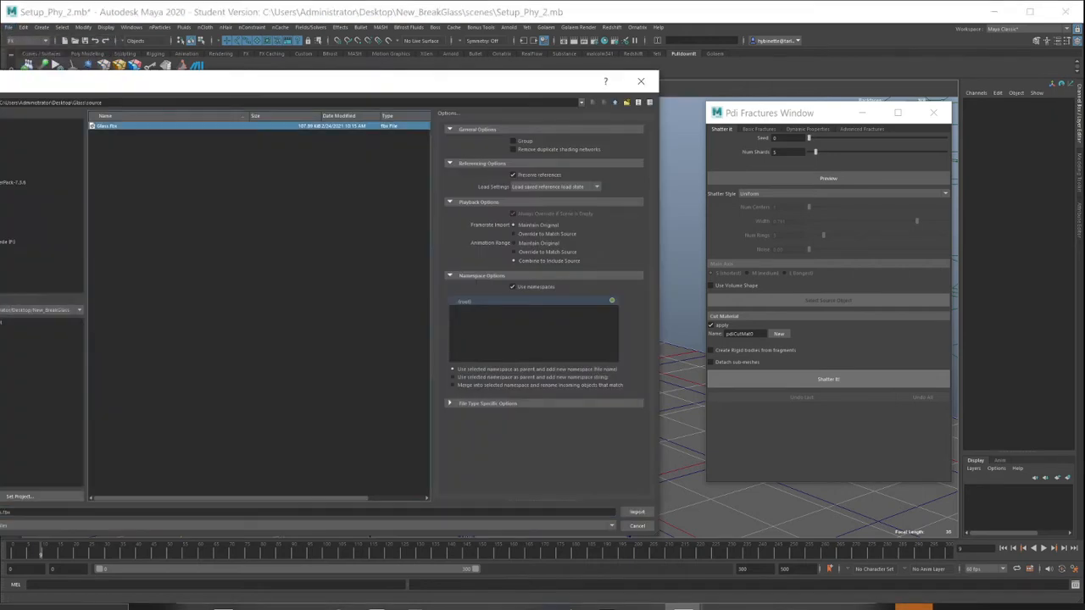
click(637, 512)
Step: Move the imported wine glass straight up along Y so its base rests at the top of the pedestal
scroll(501, 317, down, 6)
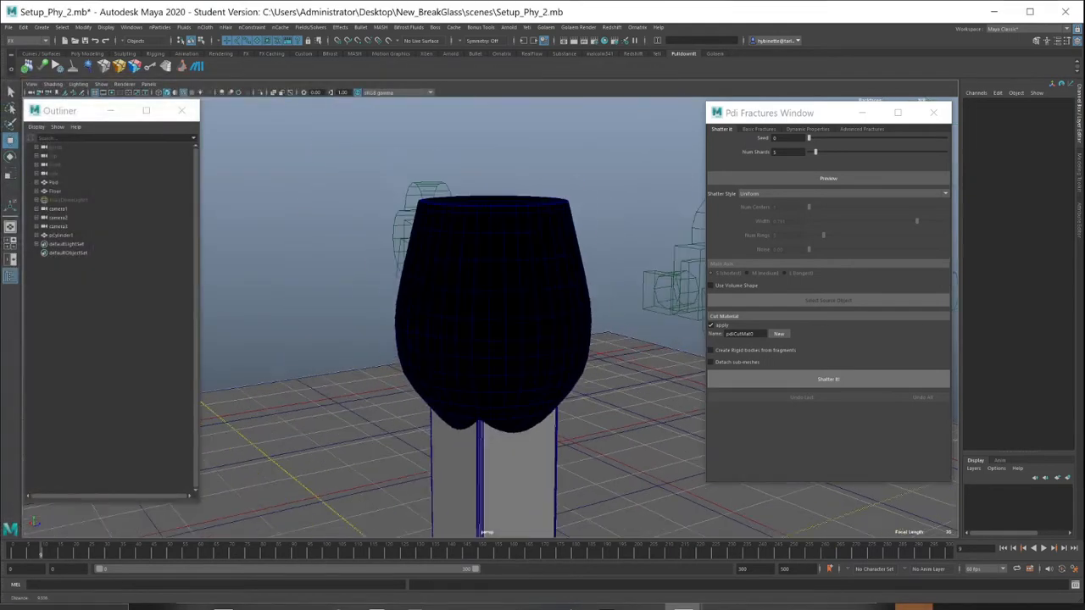
alt+middle_drag(500, 339, 502, 253)
scroll(501, 254, down, 1)
click(518, 244)
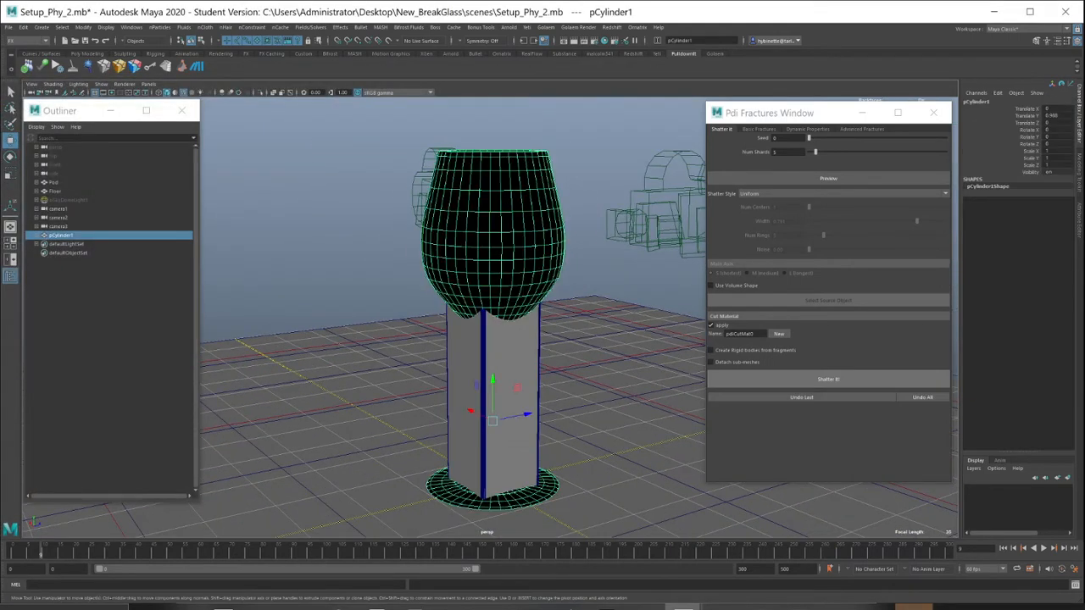
drag(492, 379, 492, 146)
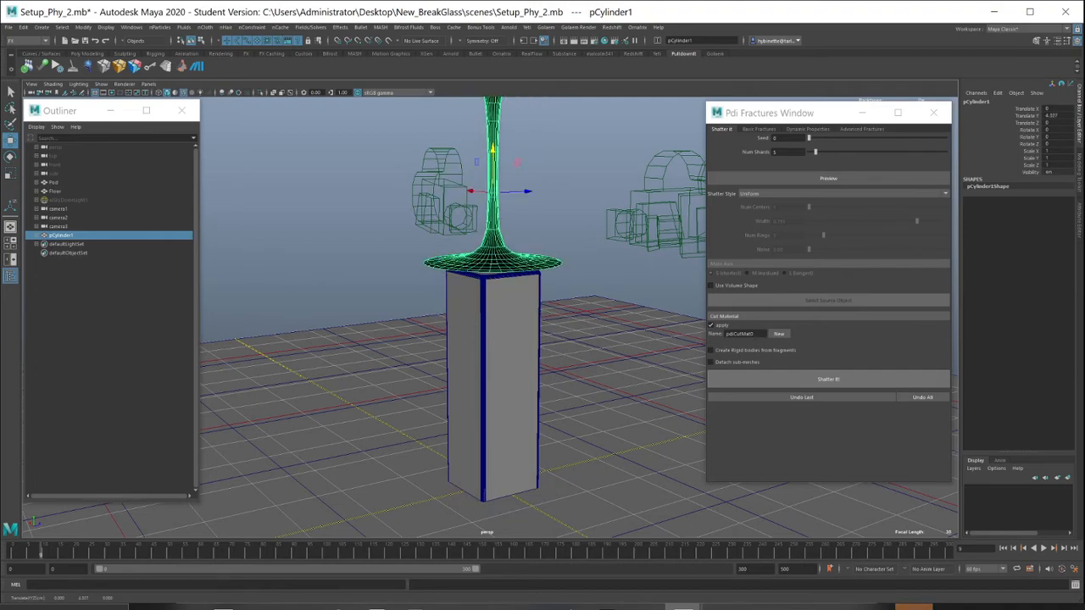
Step: Relocate the wine glass's pivot from the stem to its foot, snapped to a vertex on the foot
scroll(492, 314, up, 3)
alt+drag(492, 339, 441, 365)
scroll(483, 331, down, 2)
scroll(517, 381, up, 5)
scroll(452, 318, down, 6)
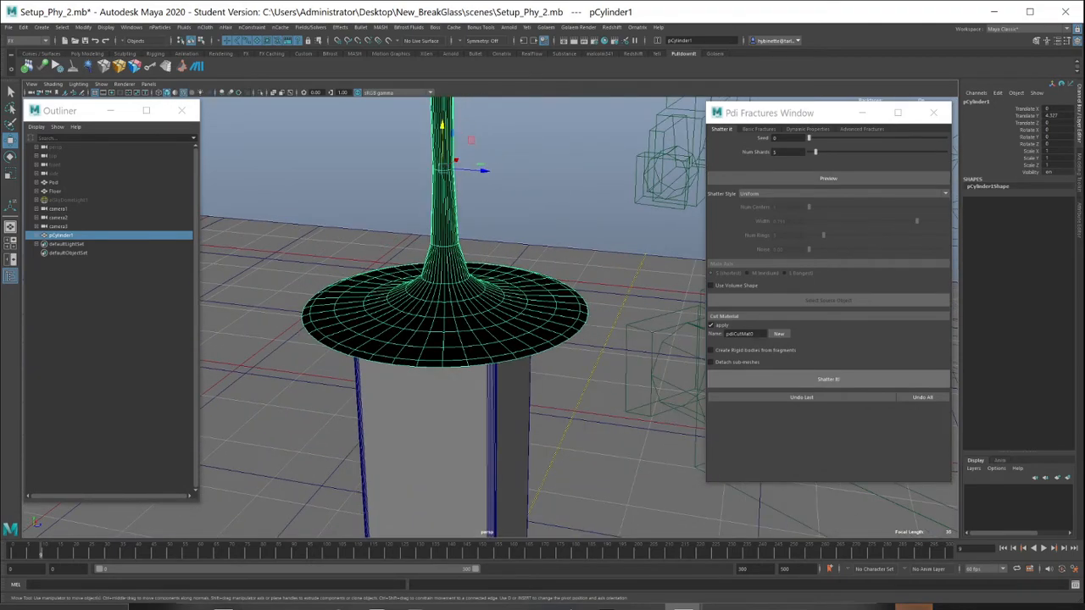
scroll(475, 322, down, 3)
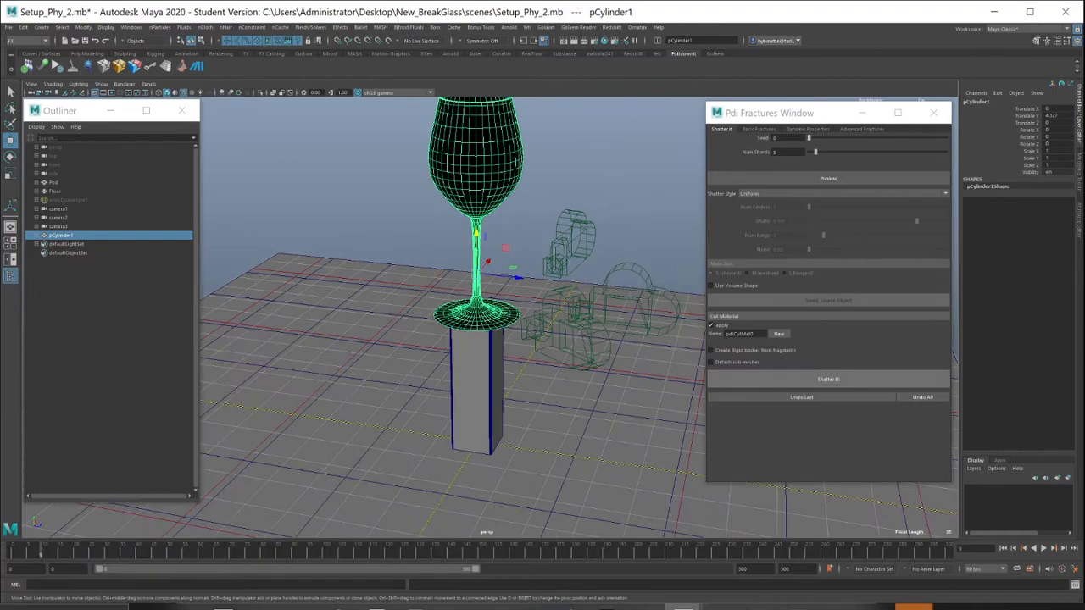
scroll(475, 322, up, 6)
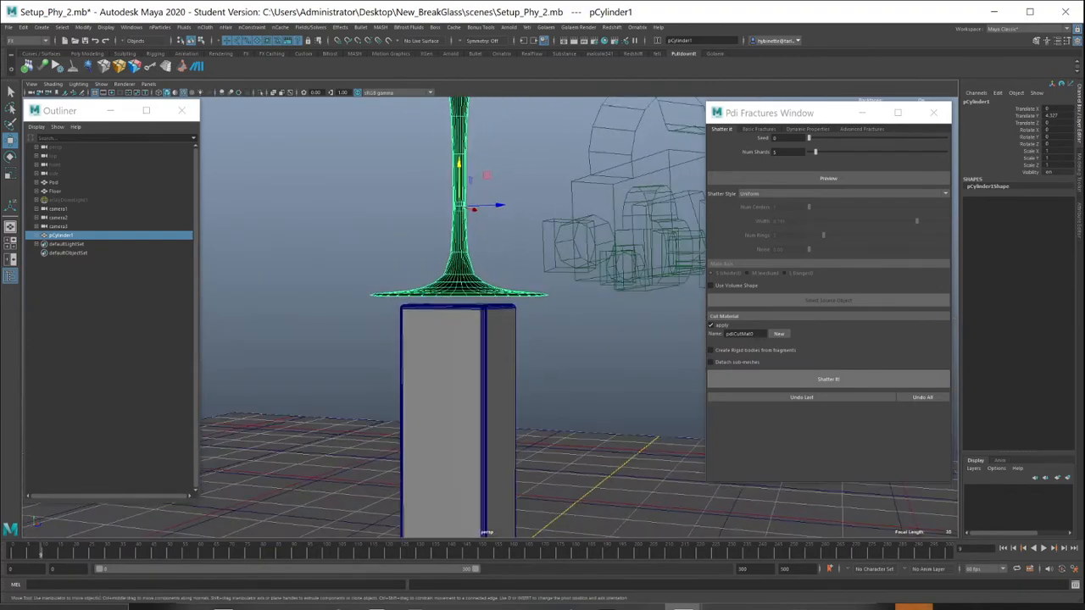
scroll(475, 322, up, 2)
alt+drag(475, 322, 474, 298)
key(d)
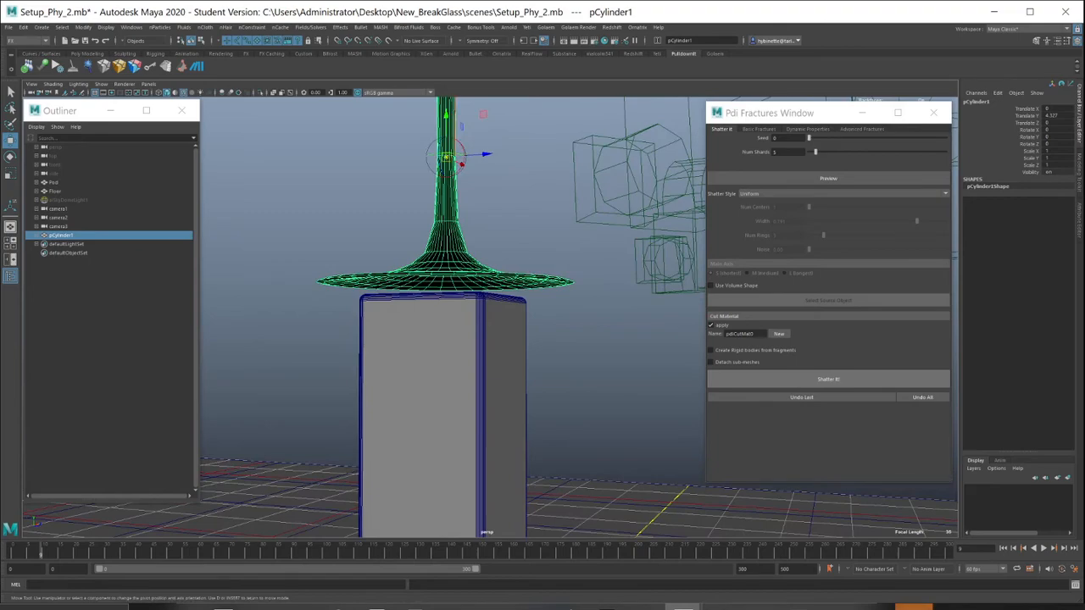
drag(447, 158, 445, 290)
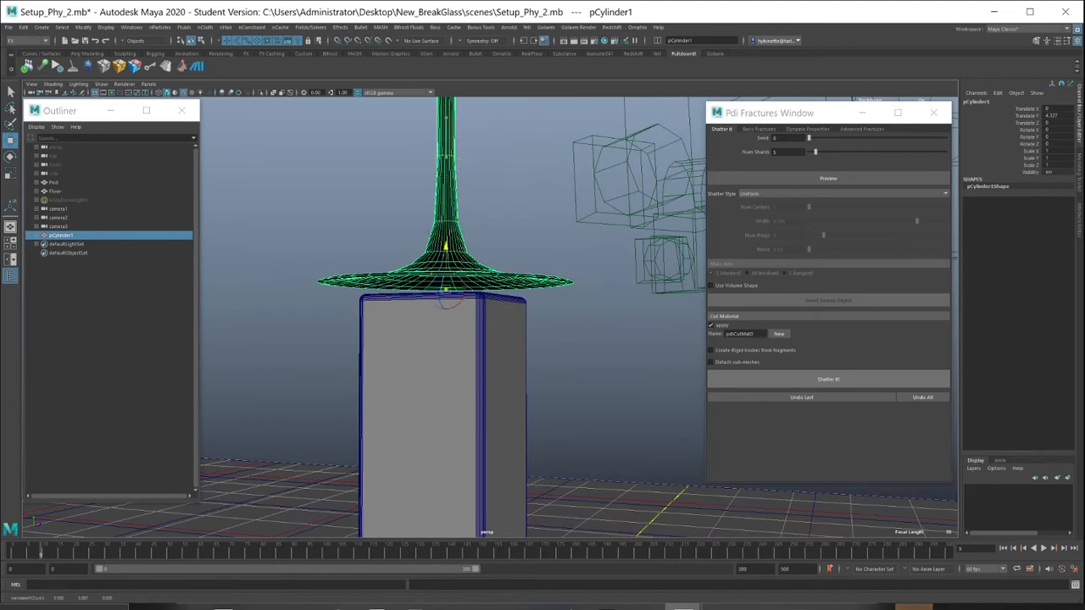
scroll(445, 291, up, 5)
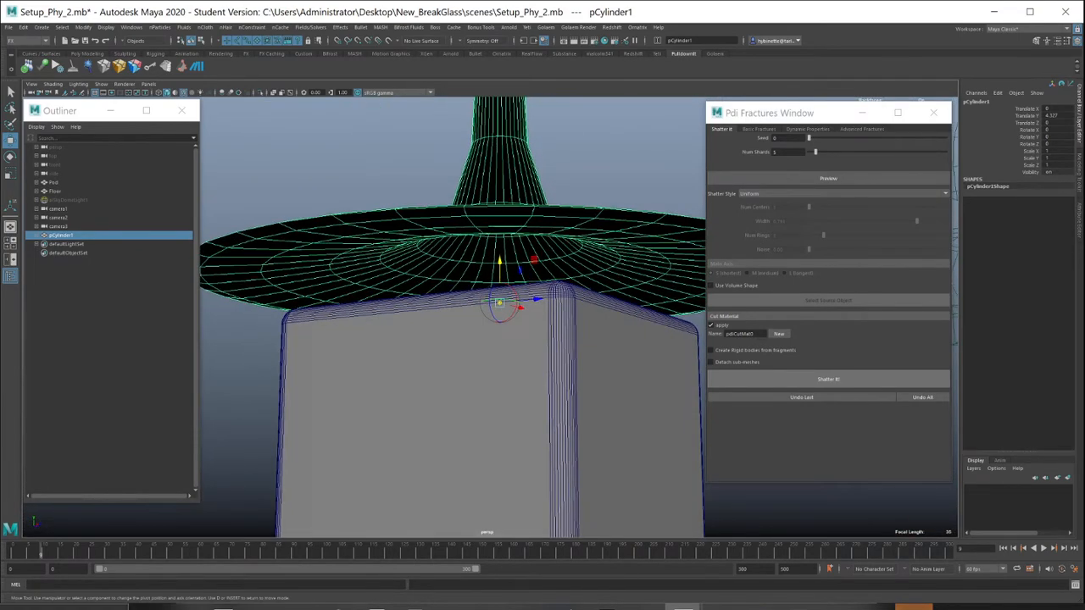
key(v)
drag(500, 304, 297, 229)
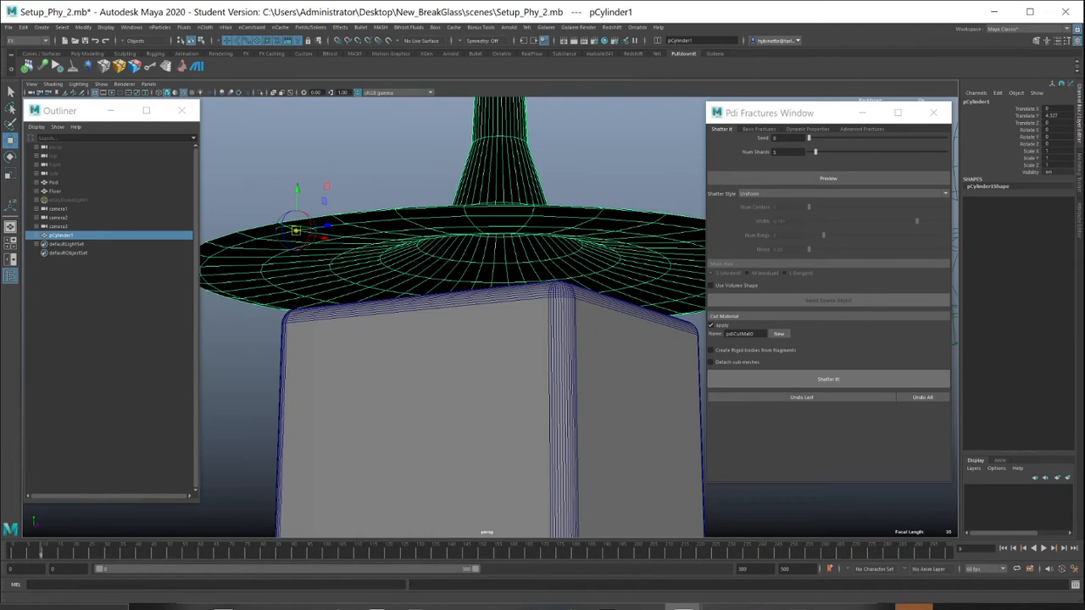
key(w)
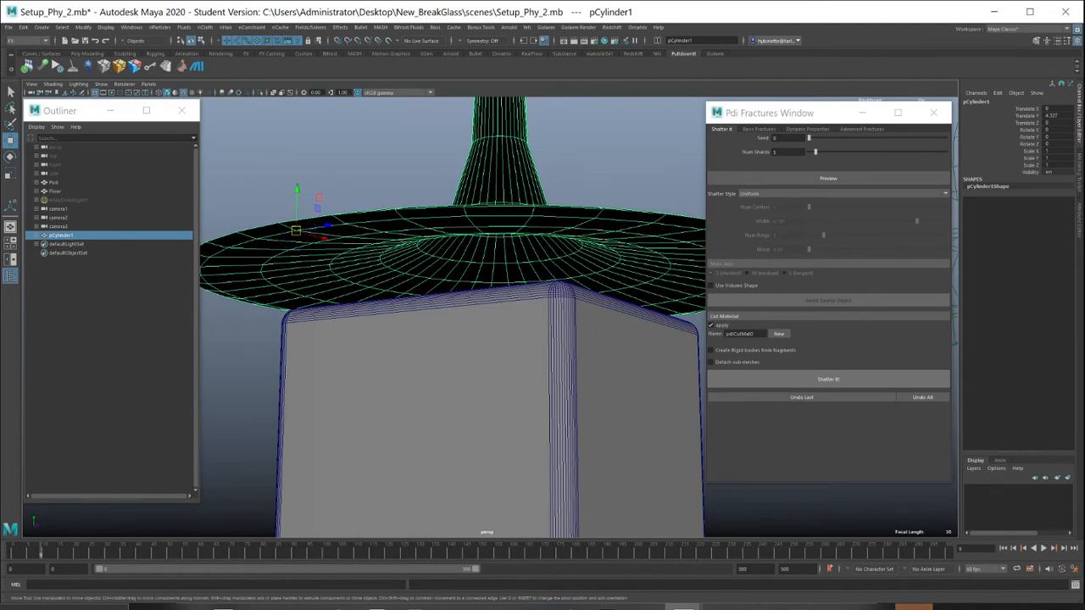
Step: Scale the wine glass uniformly to about 0.187 and position it so its foot rests on the pedestal's top surface
alt+drag(474, 280, 431, 322)
key(r)
alt+drag(431, 323, 347, 324)
key(w)
drag(501, 321, 514, 306)
alt+drag(513, 306, 447, 255)
key(r)
drag(474, 296, 466, 296)
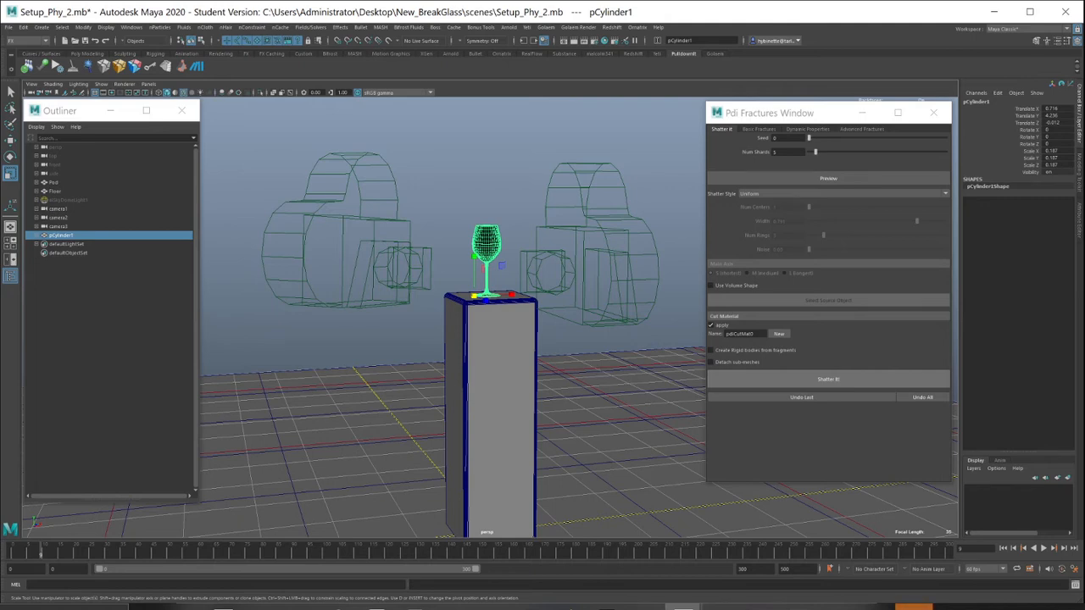
Step: Frame the wine glass and assign the existing default lambert material to it
key(f)
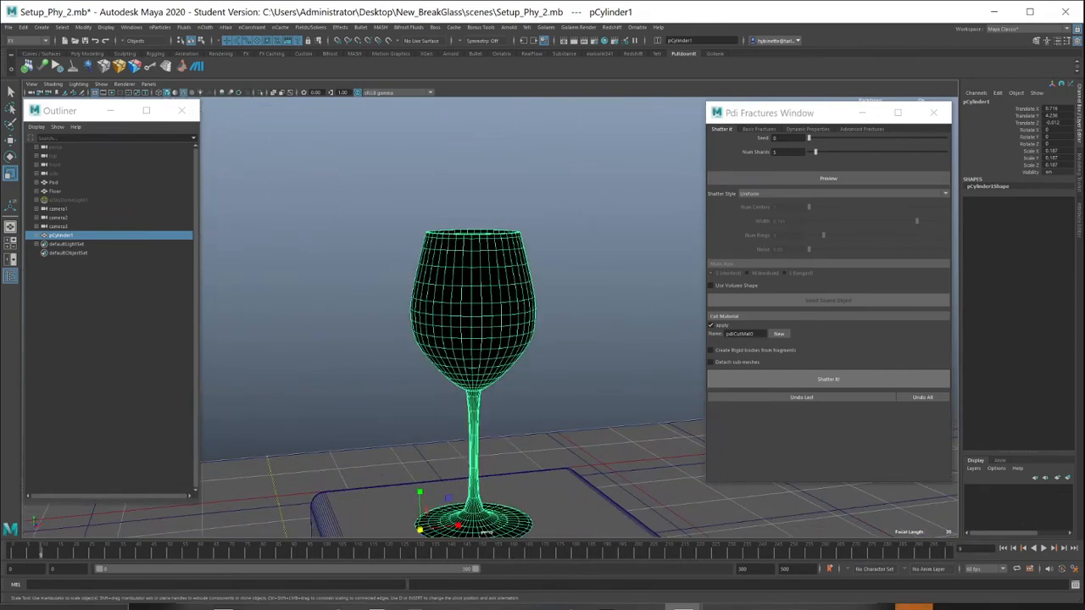
alt+drag(475, 339, 483, 377)
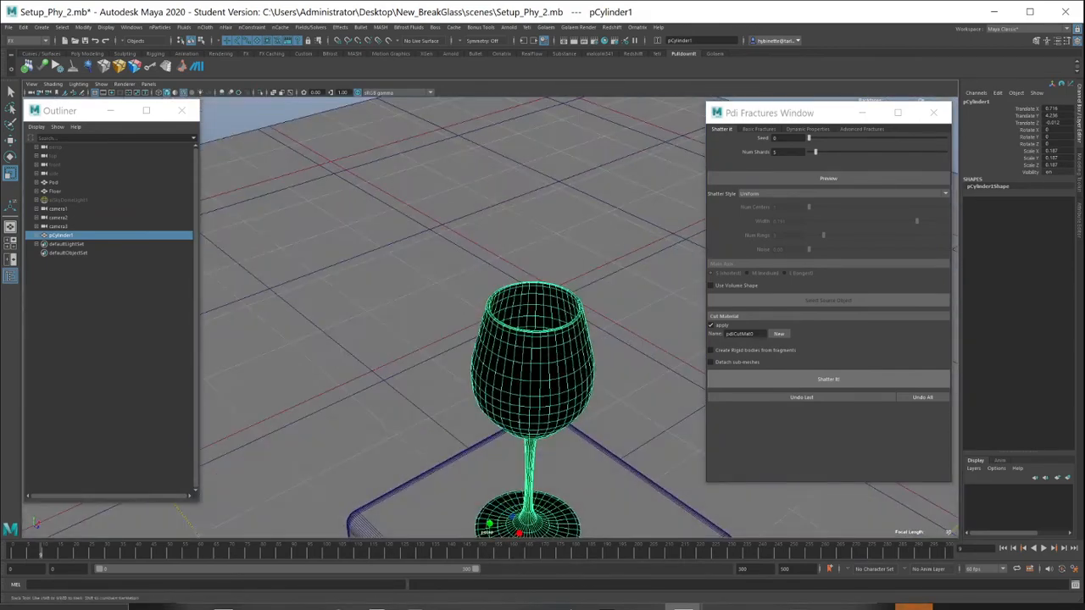
alt+middle_drag(540, 354, 518, 279)
right_drag(518, 280, 602, 548)
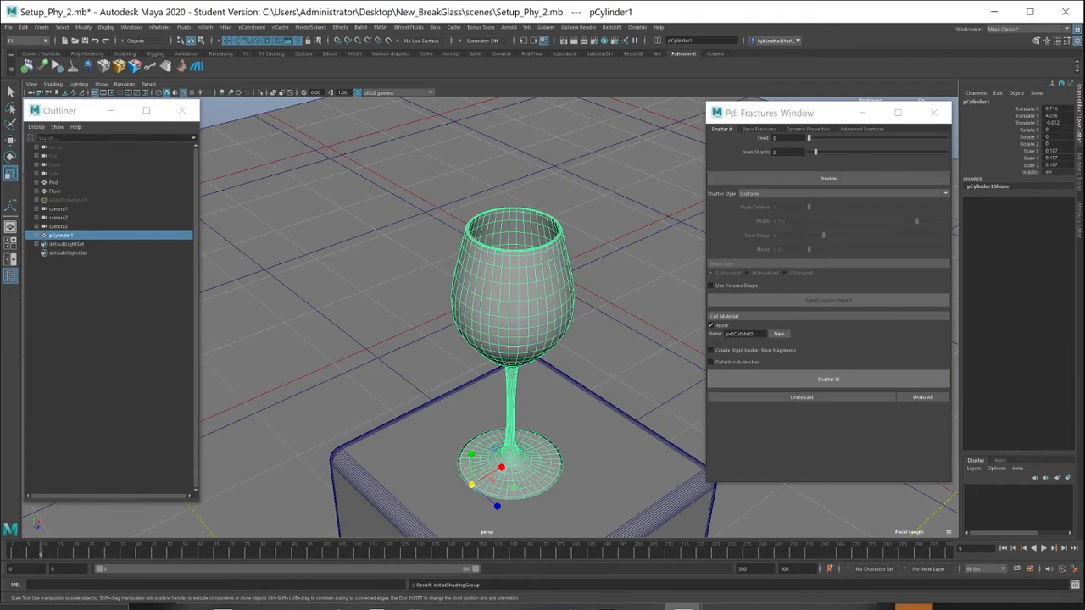
alt+drag(585, 382, 524, 297)
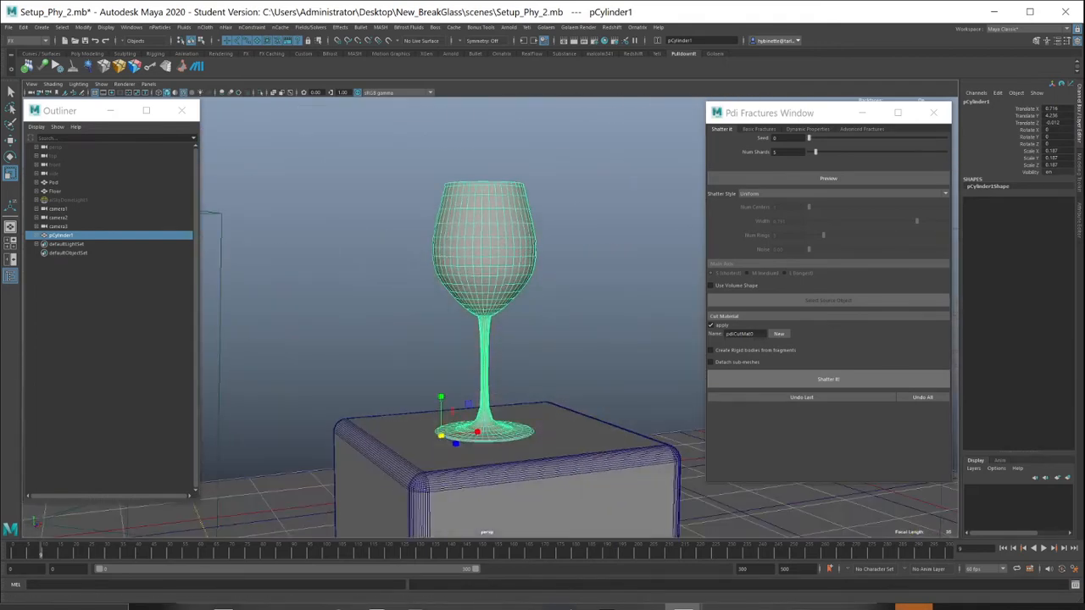
Step: Rename the pCylinder1 object as Glass_Hidden
click(61, 236)
double_click(61, 235)
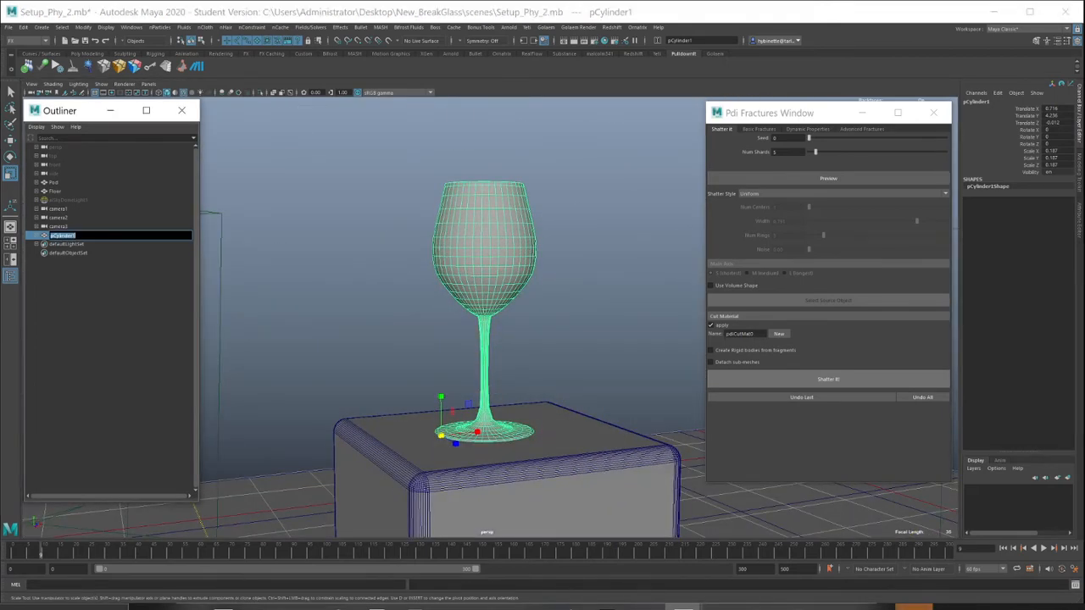
text(Glass)
text(_Model)
key(Return)
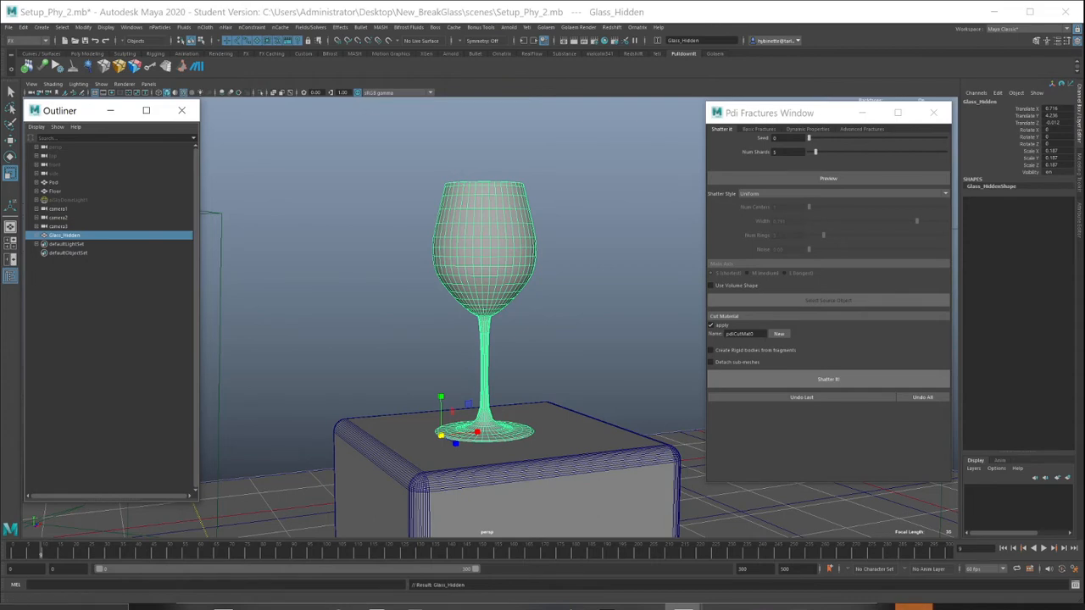
Step: Delete all history in the scene and freeze the transformations of Glass_Hidden
click(24, 27)
mouse_move(77, 140)
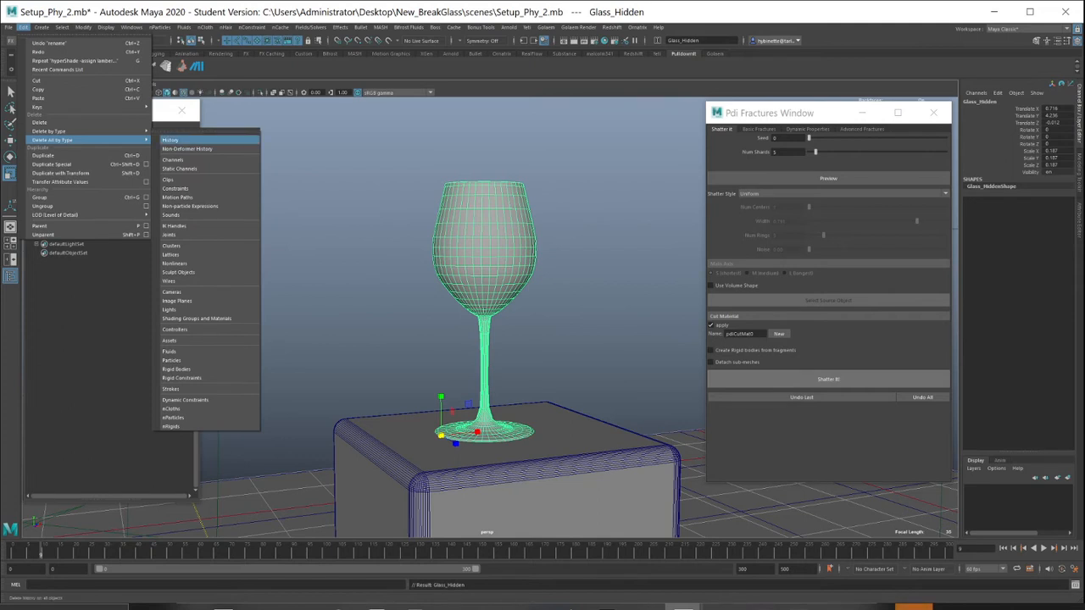
click(169, 140)
click(83, 27)
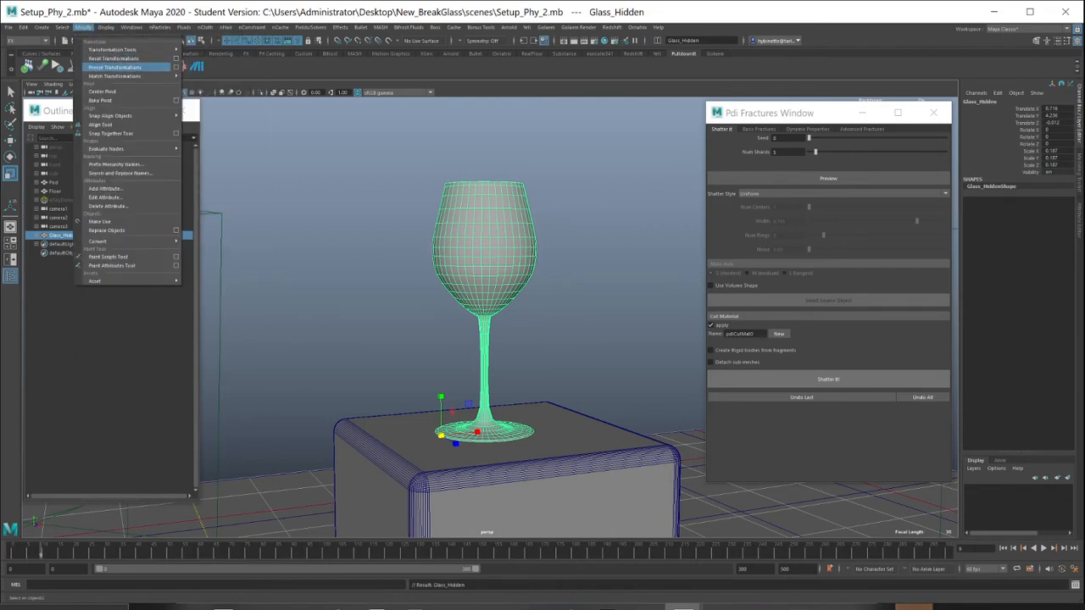
click(114, 67)
Step: Try moving Glass_Hidden off its frozen position and setting its three translate values to 1, and undo both changes
key(w)
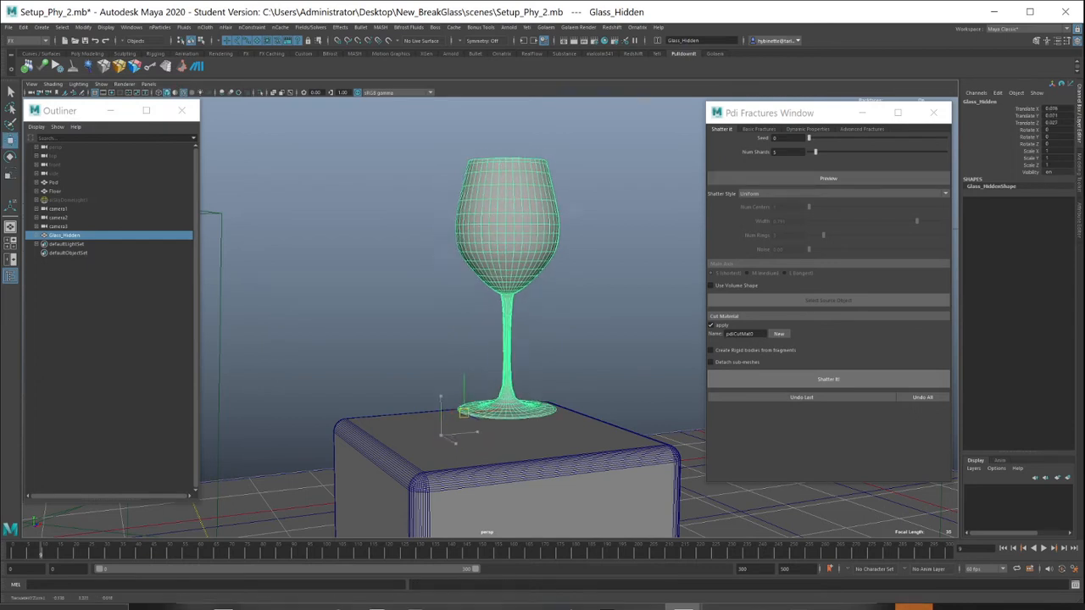
drag(463, 412, 466, 409)
drag(1054, 109, 1053, 123)
text(1)
key(Return)
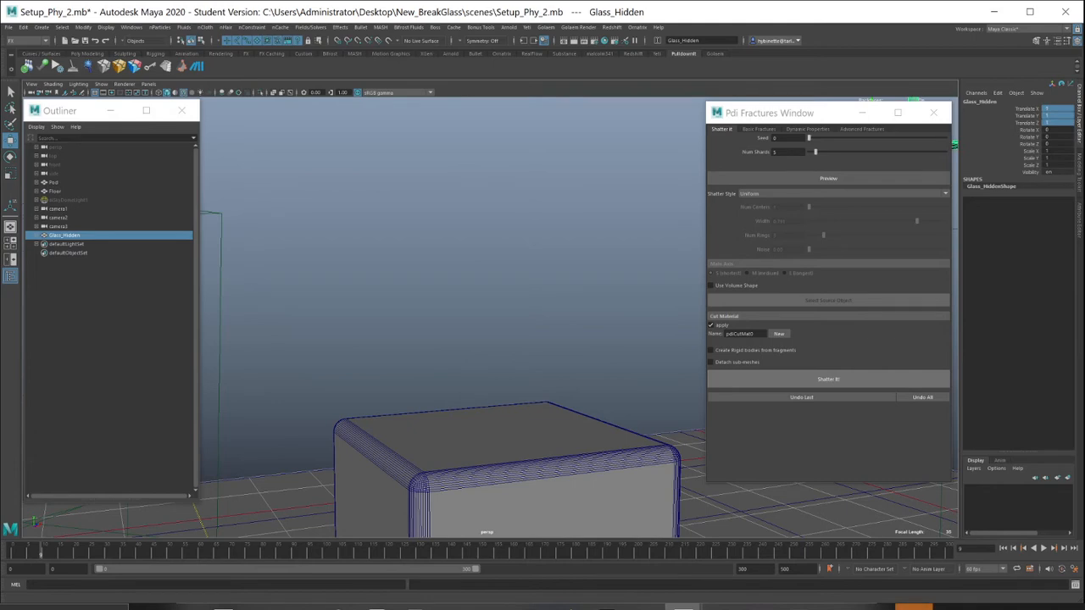
key(ctrl+z)
key(ctrl+z)
Step: Duplicate Glass_Hidden, rename the copy as Glass_Broken, and undo both the rename and the duplication
alt+drag(509, 280, 547, 340)
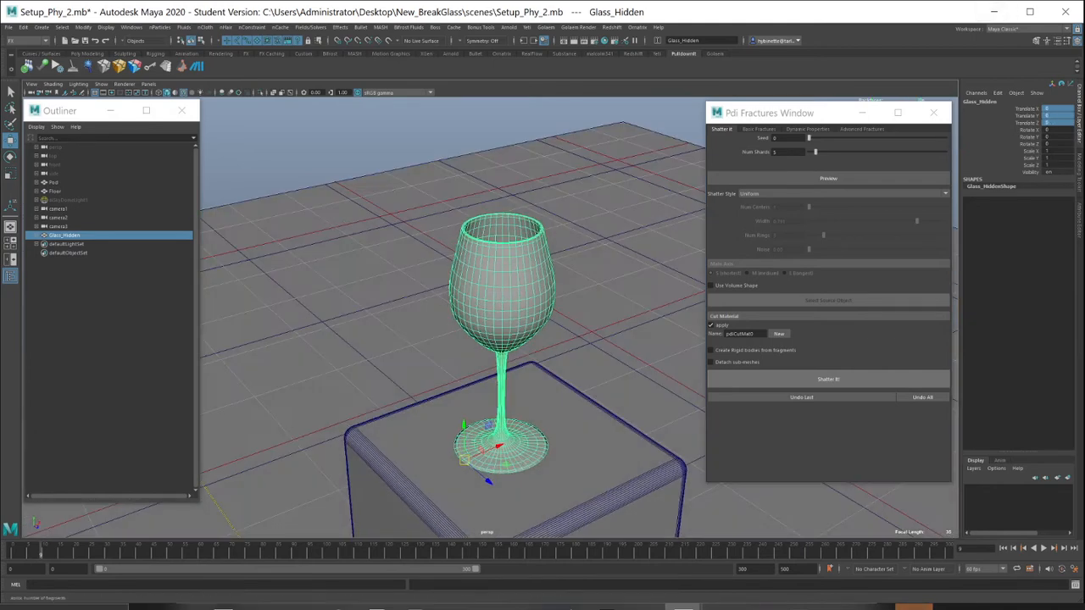
alt+right_drag(543, 339, 500, 339)
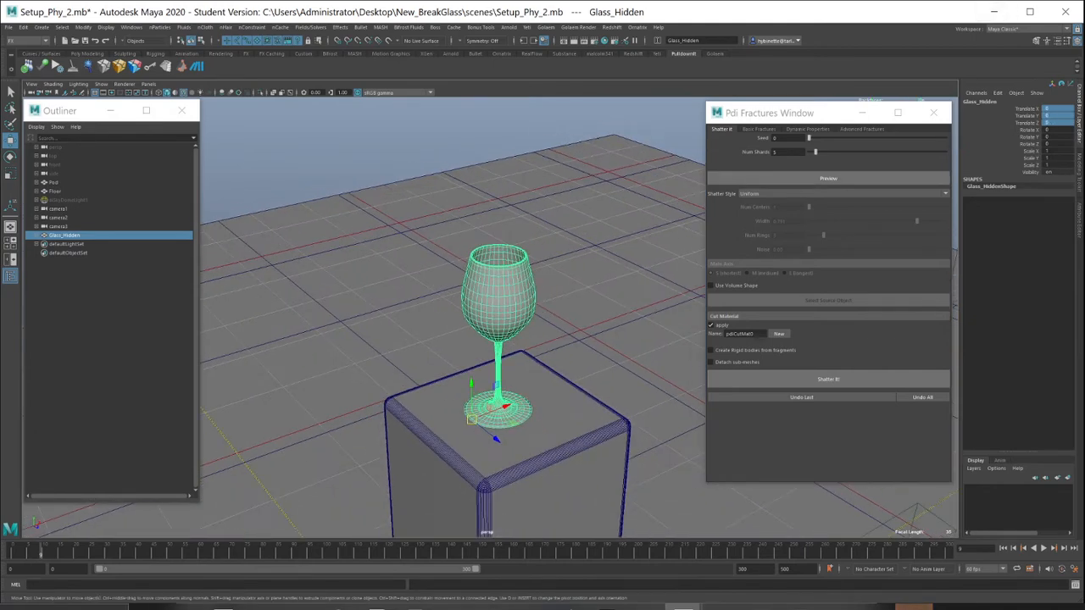
alt+drag(501, 322, 544, 351)
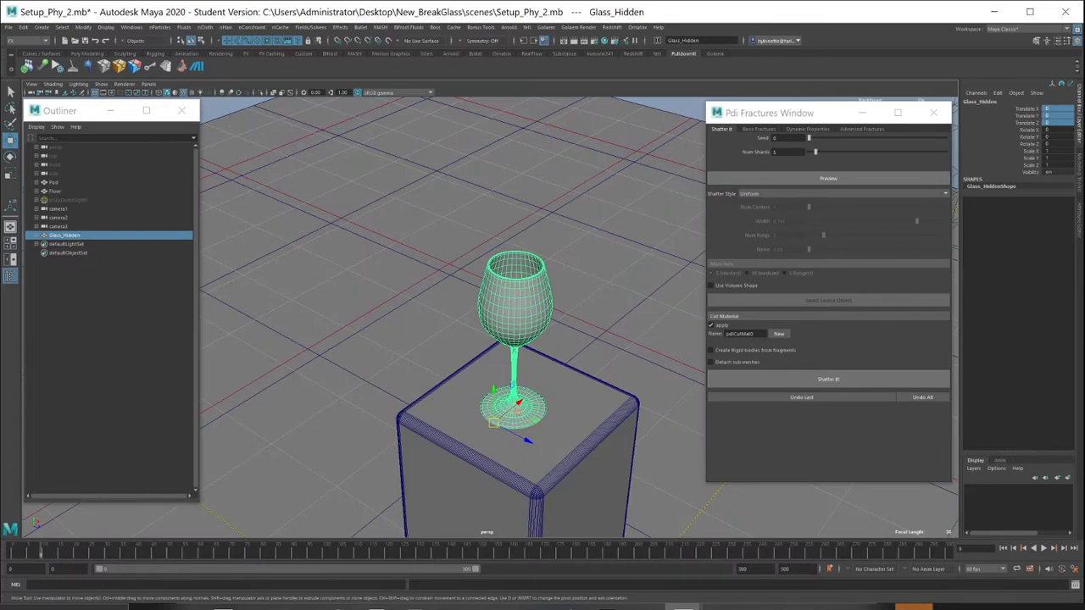
key(ctrl+d)
click(66, 244)
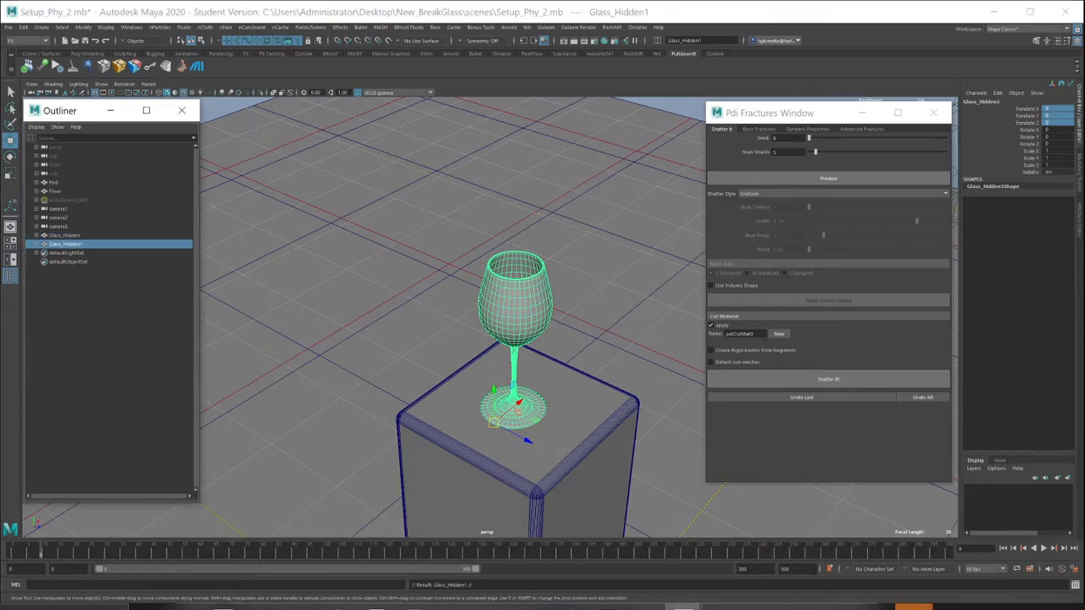
double_click(67, 244)
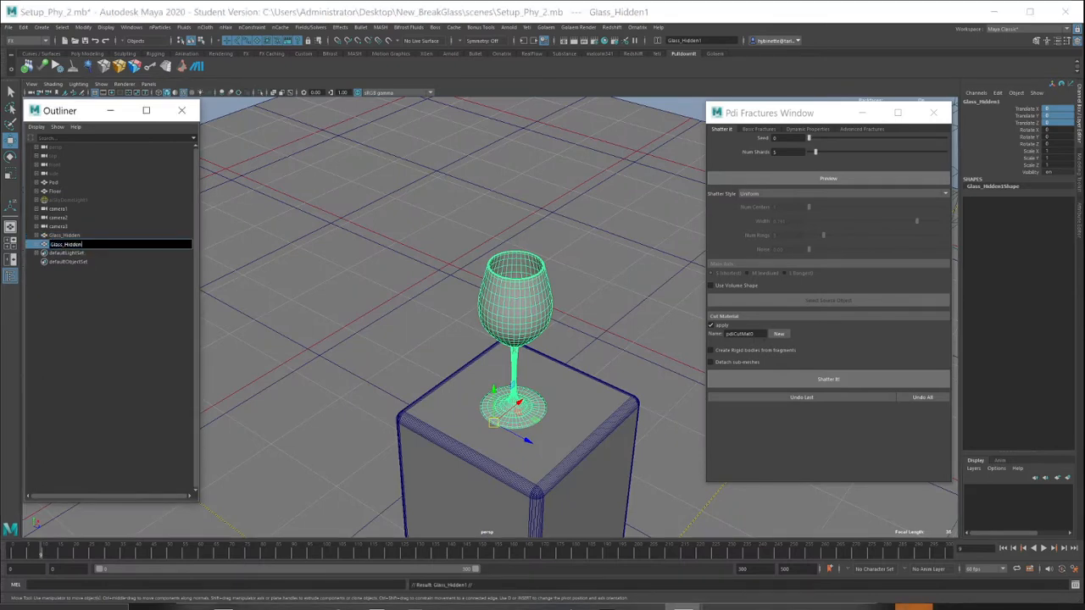
key(BackSpace)
key(BackSpace)
key(BackSpace)
key(BackSpace)
key(BackSpace)
key(BackSpace)
key(BackSpace)
text(Broken)
key(Return)
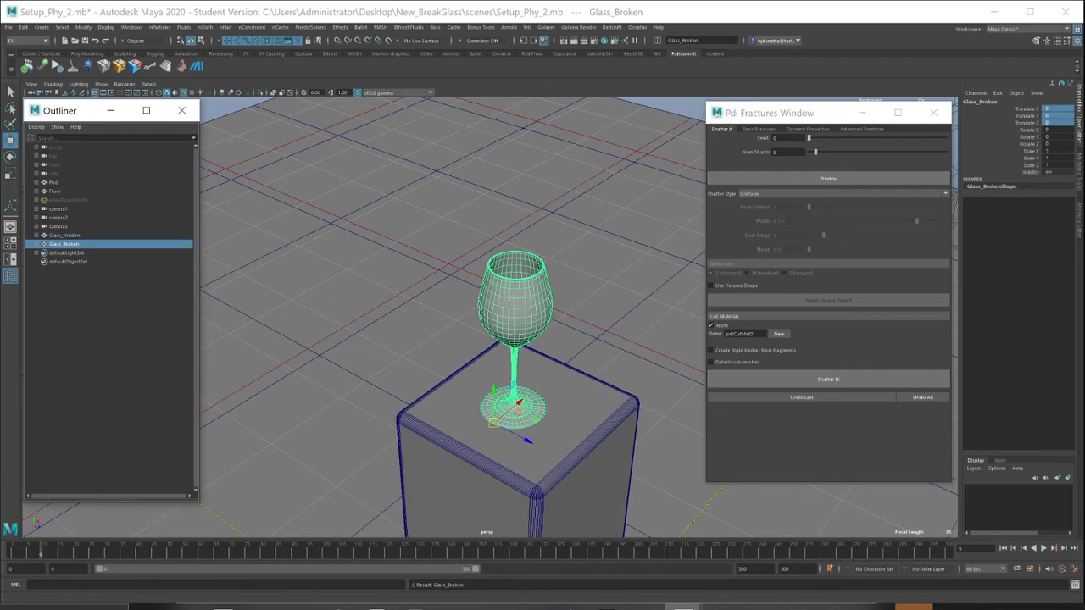
key(ctrl+z)
key(ctrl+z)
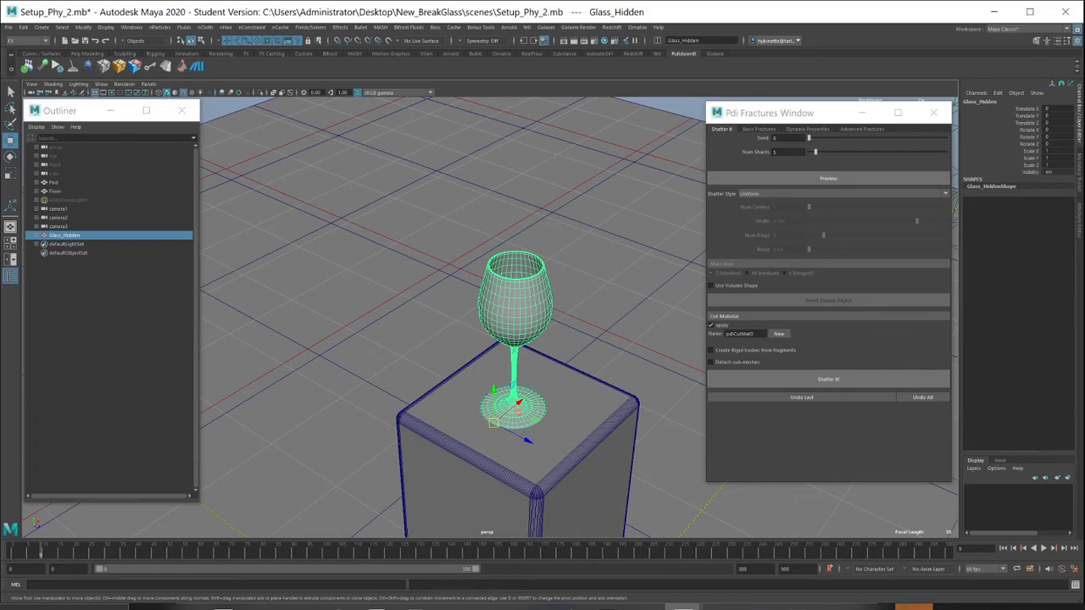
Step: Assign a new Arnold aiStandardSurface material to Glass_Hidden
right_click(523, 295)
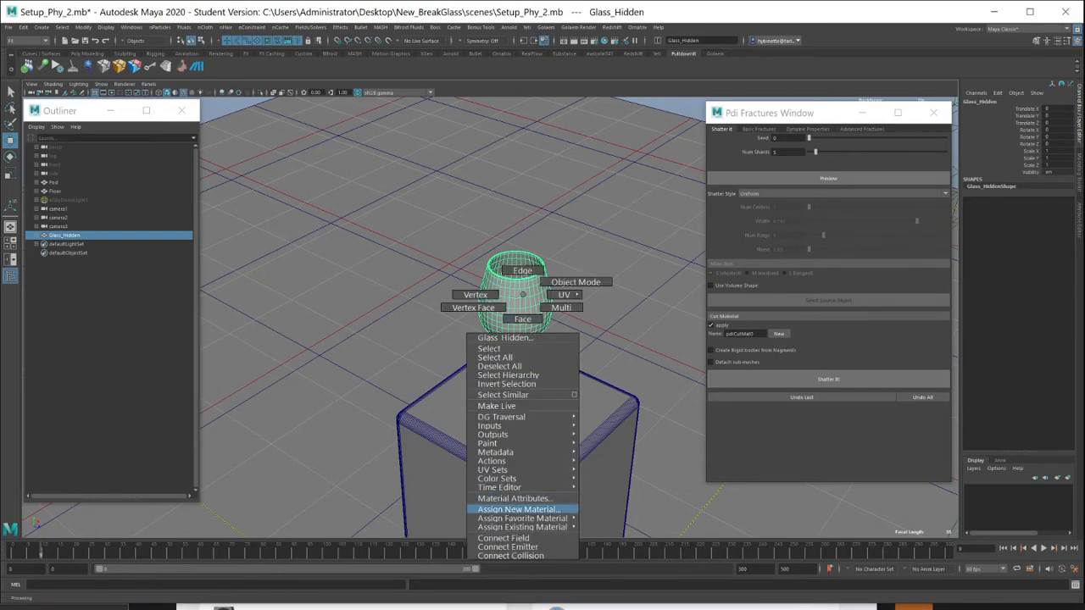
click(518, 509)
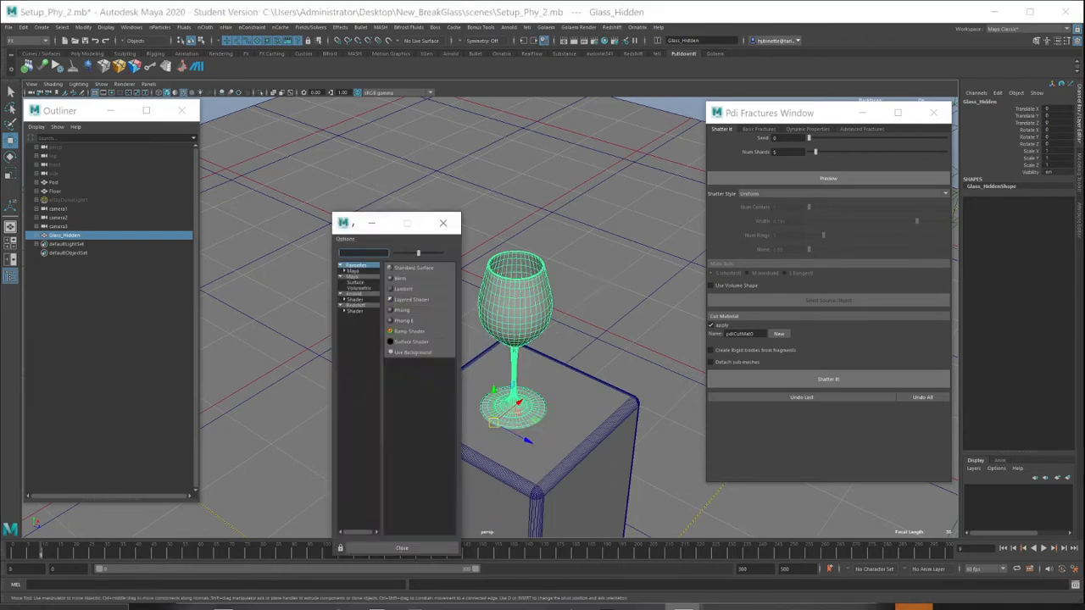
click(353, 293)
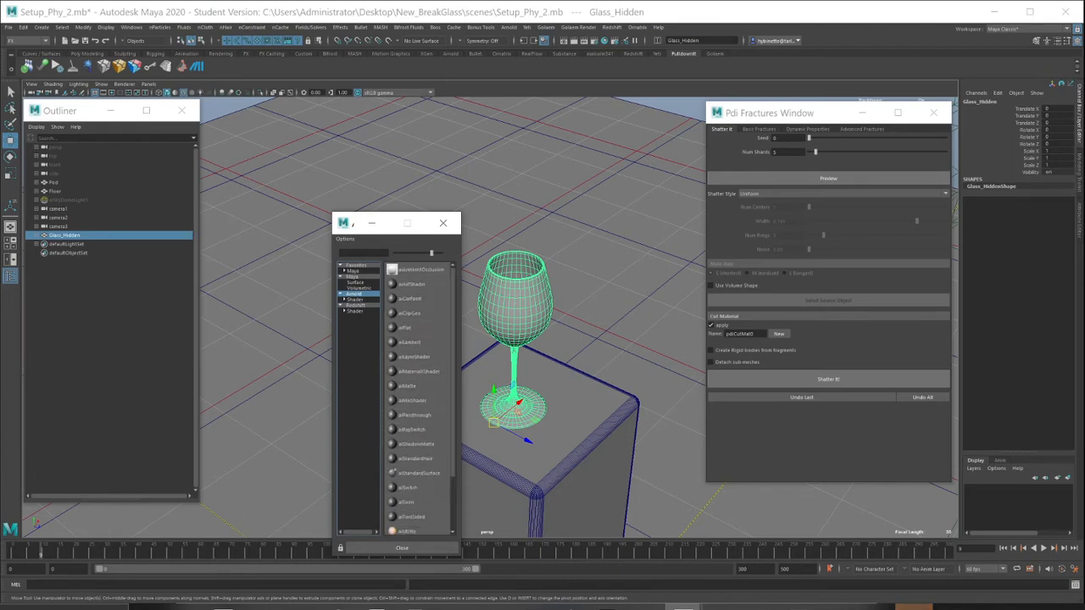
drag(460, 296, 582, 296)
drag(462, 229, 422, 112)
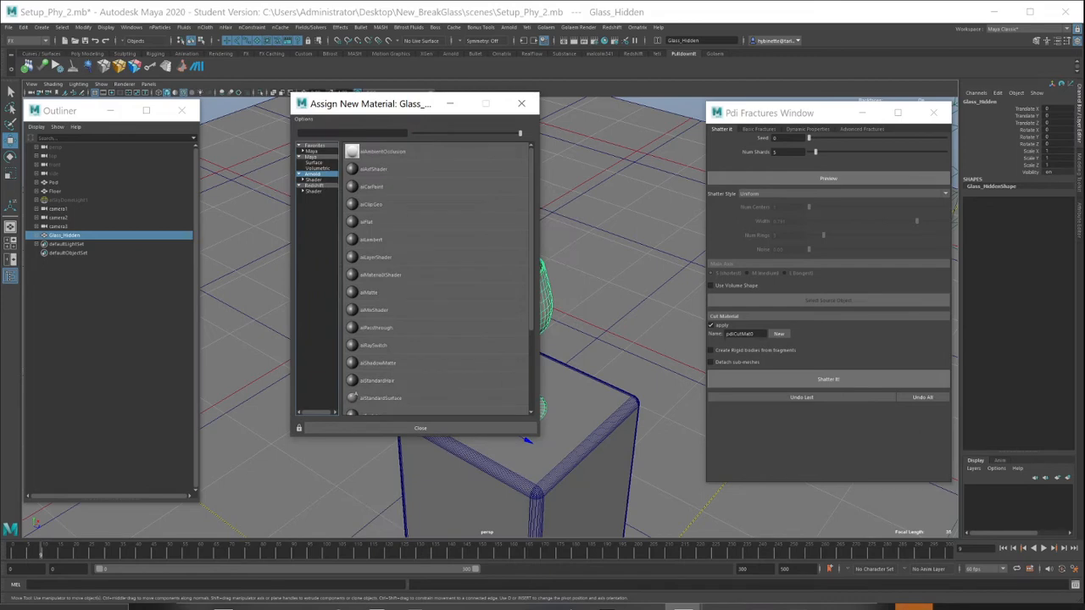
scroll(437, 280, down, 1)
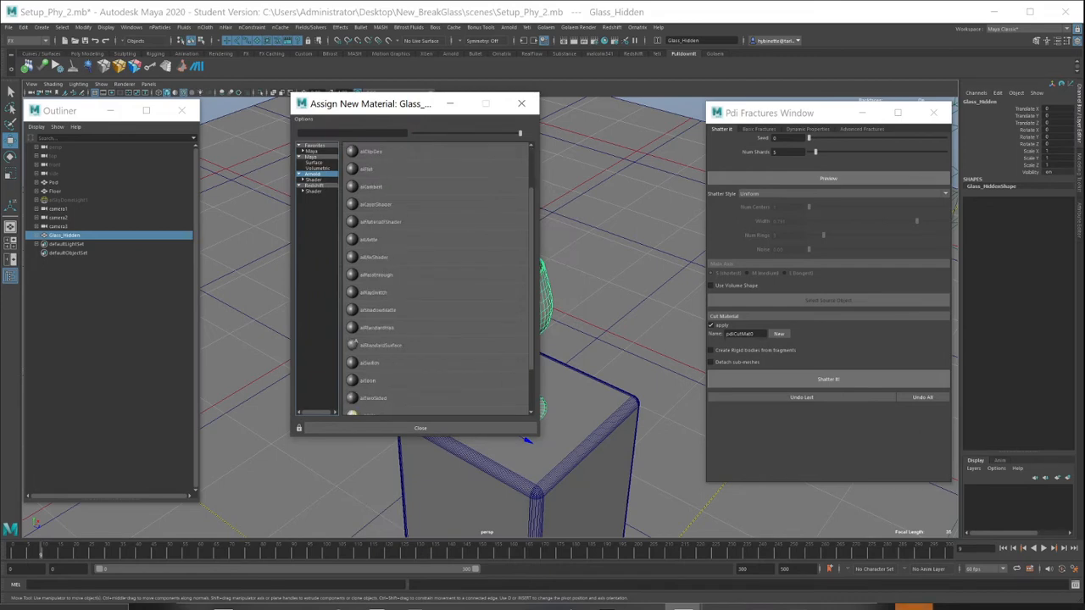
scroll(356, 343, down, 1)
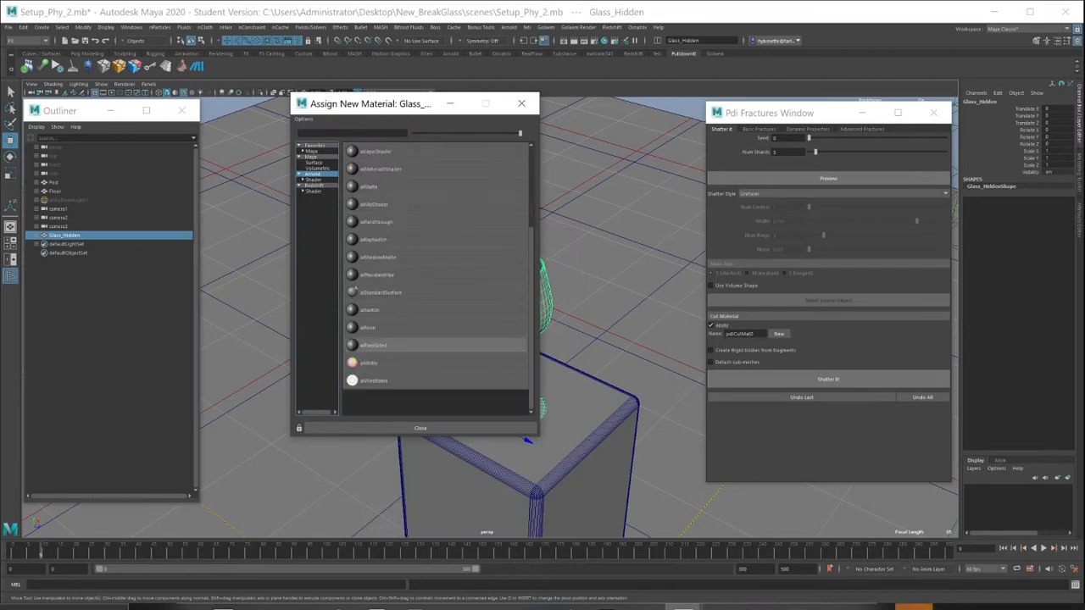
click(381, 293)
Step: Close the Pdi Fractures Window and rename the glass's new aiStandardSurface material as ai_New_Glass
drag(767, 119, 674, 386)
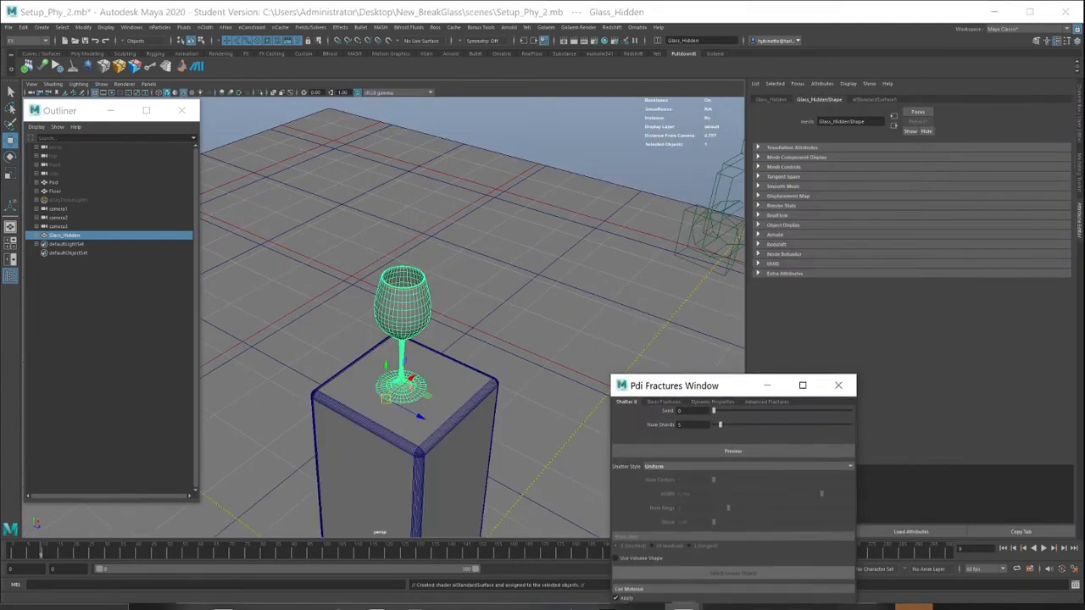
click(839, 385)
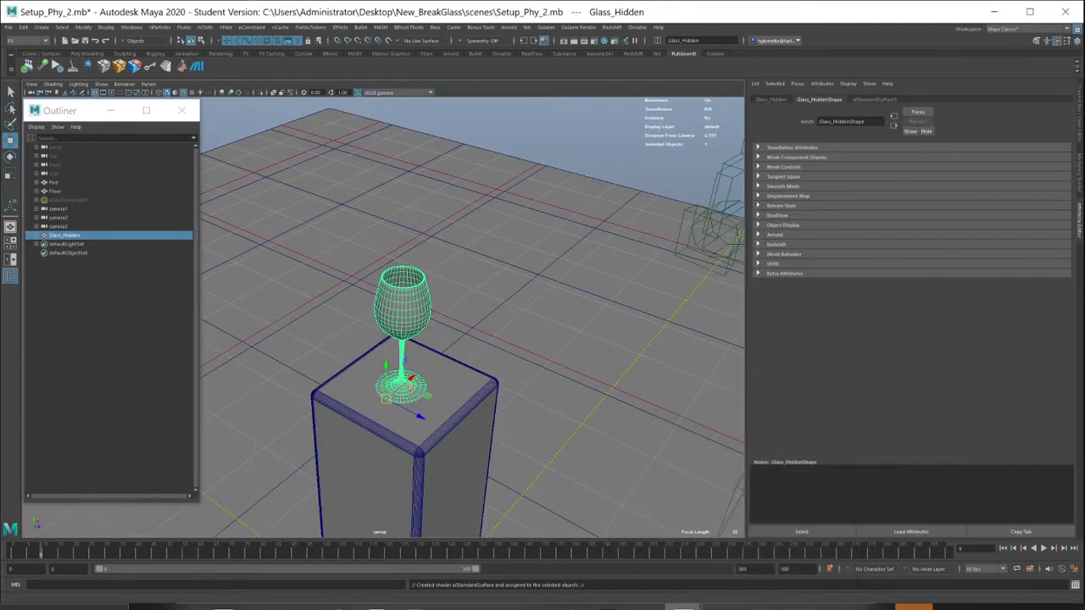
click(850, 121)
click(874, 100)
text(ai_New_)
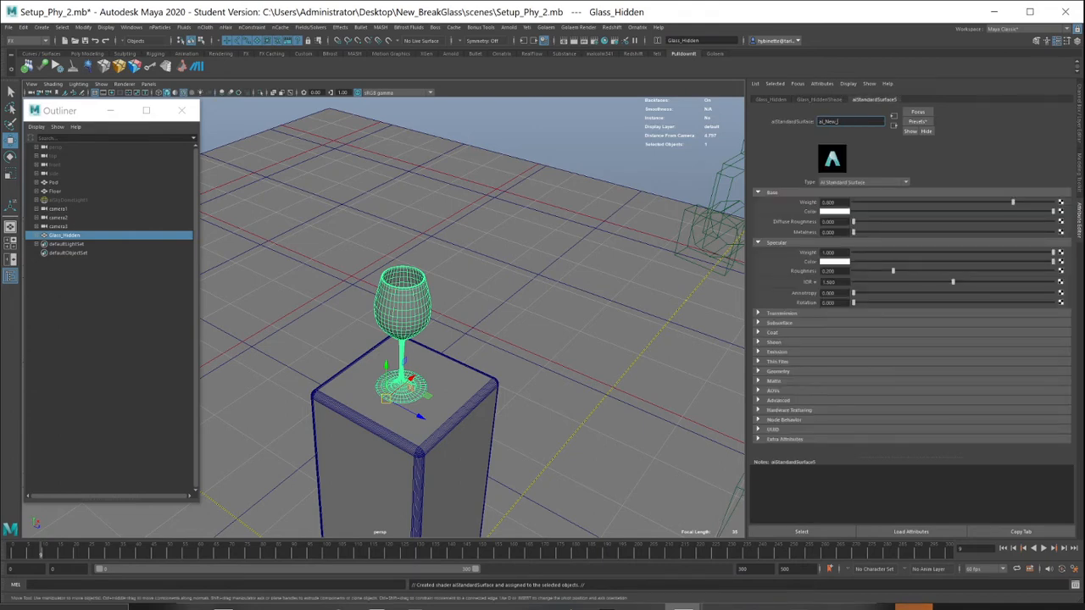
text(Glass)
key(Return)
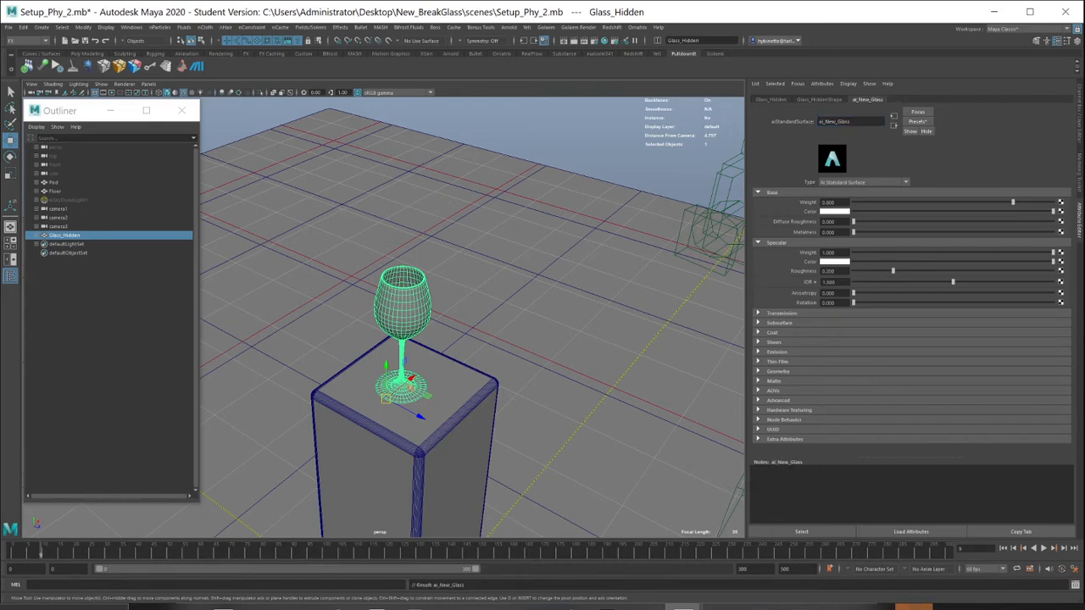
Step: Replace the settings of ai_New_Glass with the Glass preset and view the wine glass up close with nothing selected
click(918, 122)
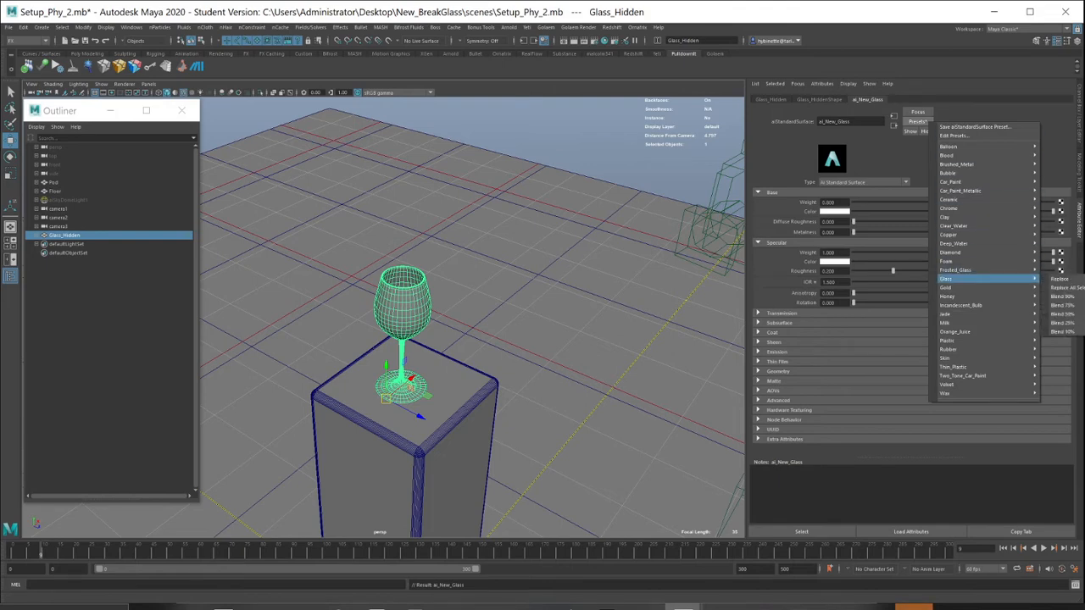
click(1064, 278)
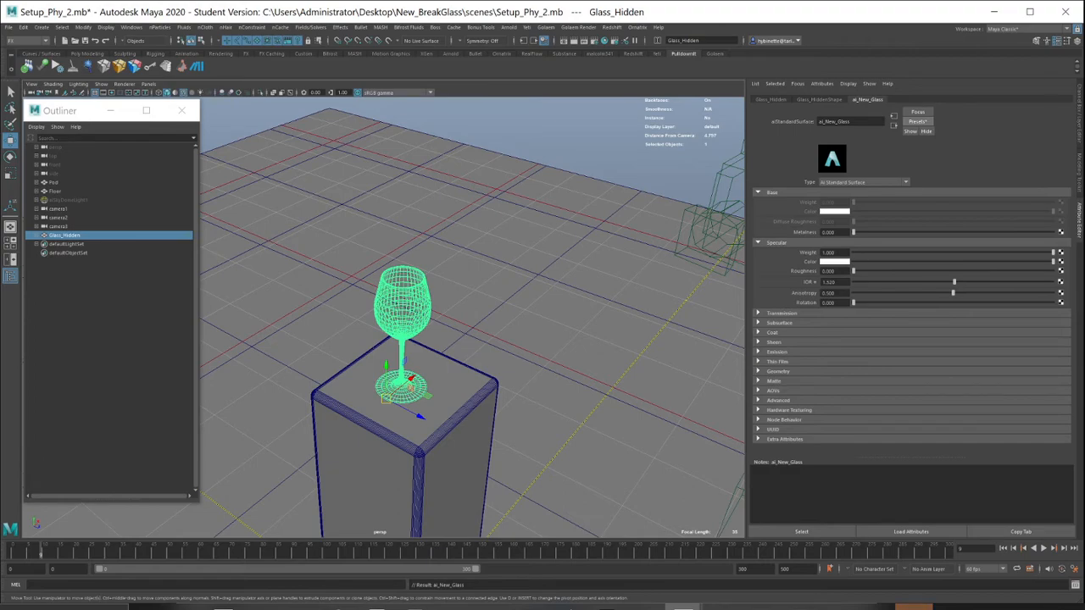
alt+drag(441, 365, 491, 262)
alt+right_drag(457, 288, 576, 297)
alt+drag(508, 297, 551, 292)
click(542, 280)
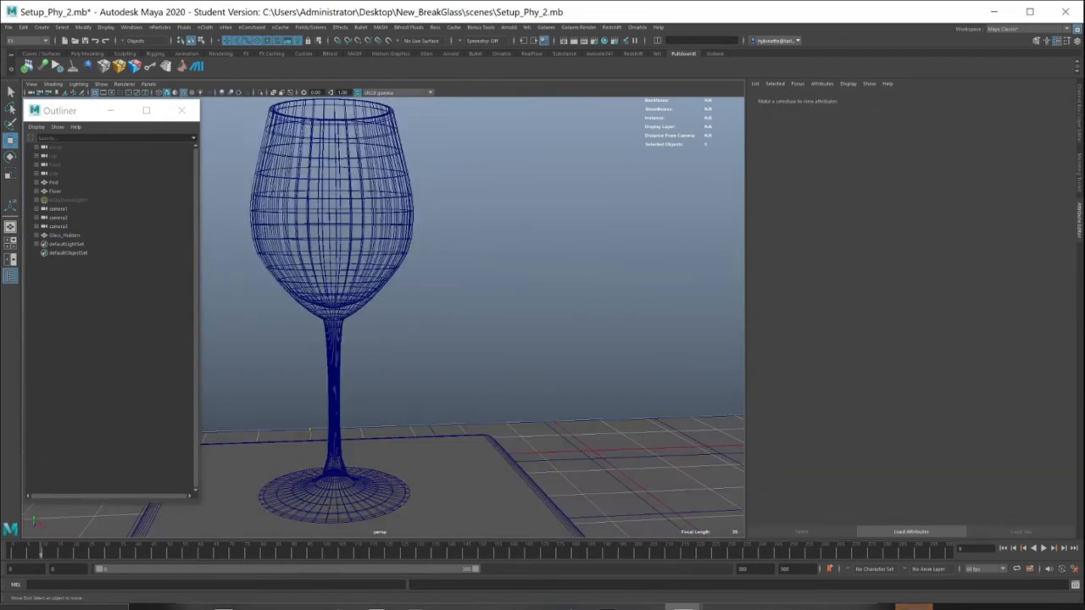
scroll(472, 318, down, 5)
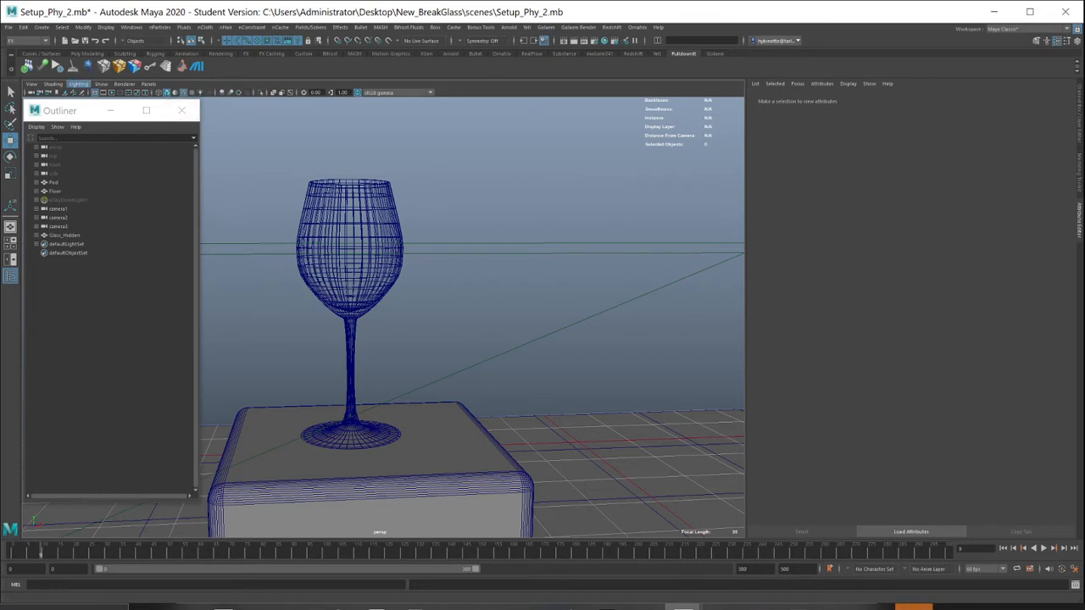
Step: Turn the viewport's Wireframe on Shaded display off and back on to compare how the glass shows
click(53, 84)
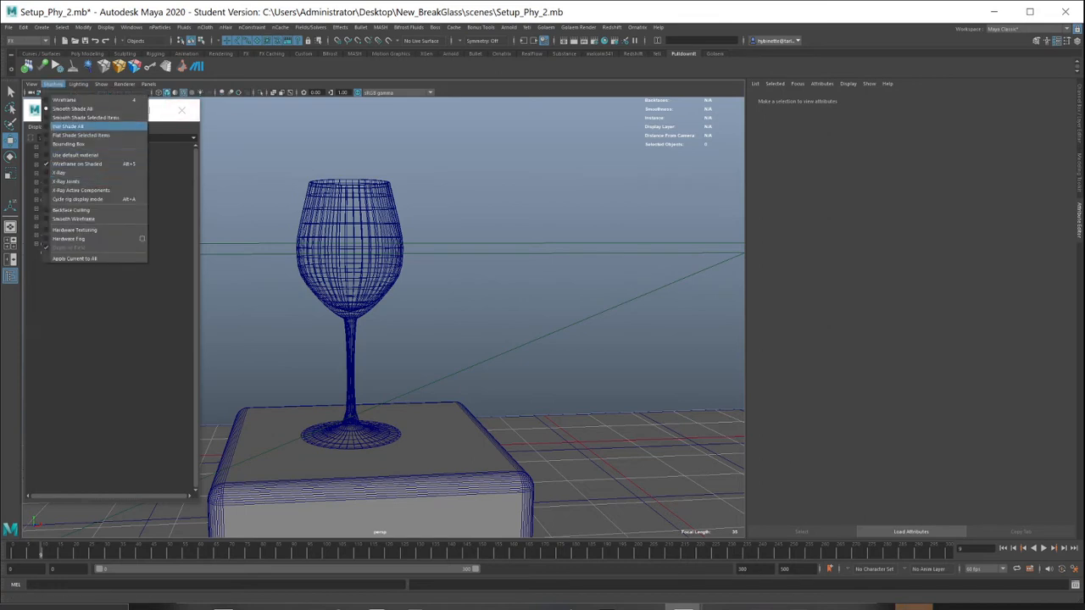
click(84, 96)
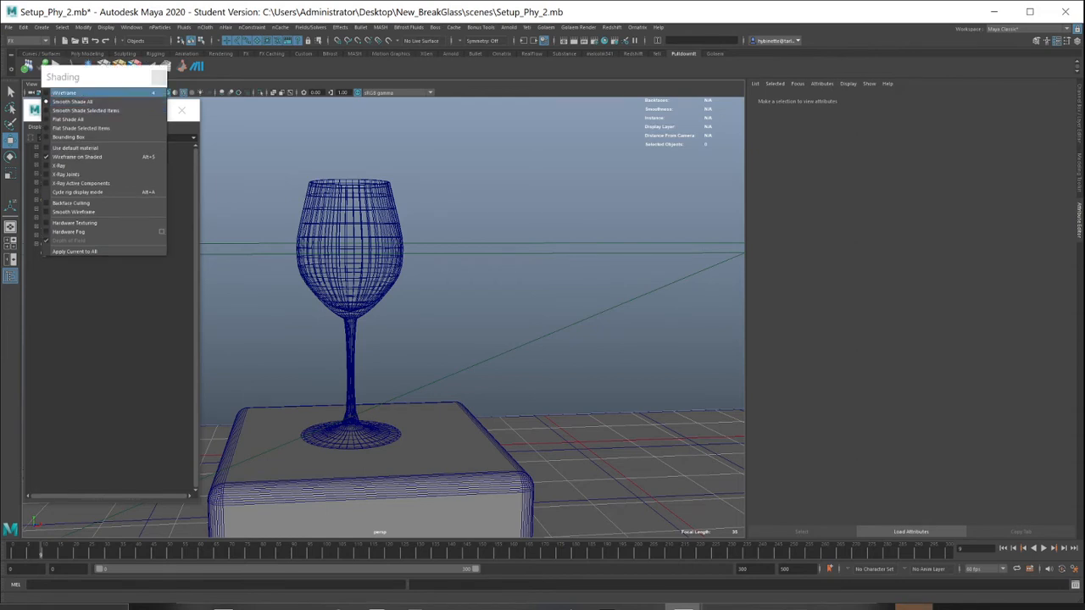
click(77, 157)
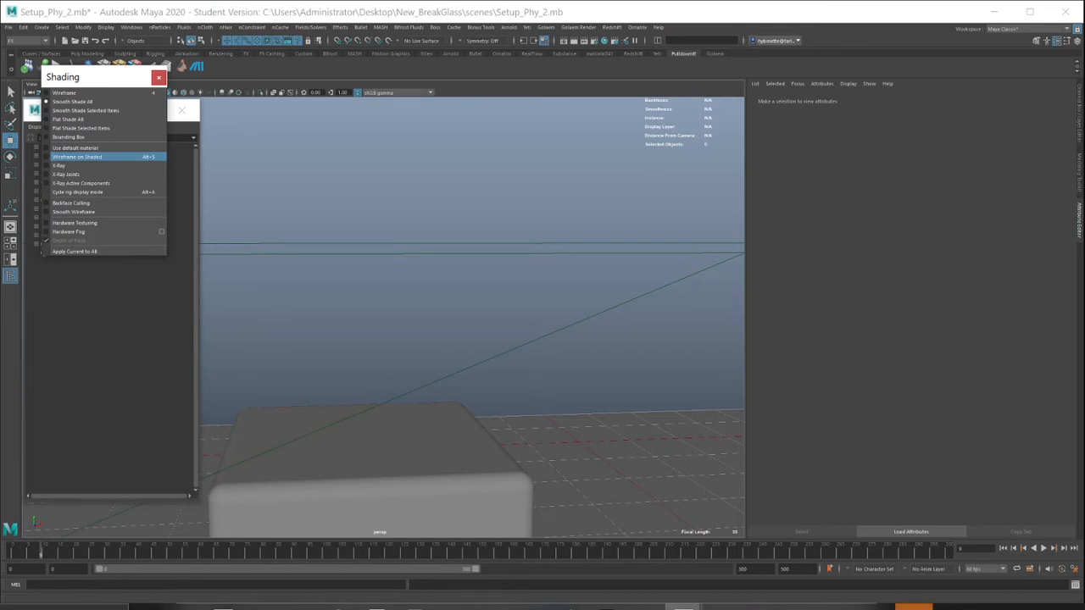
click(76, 157)
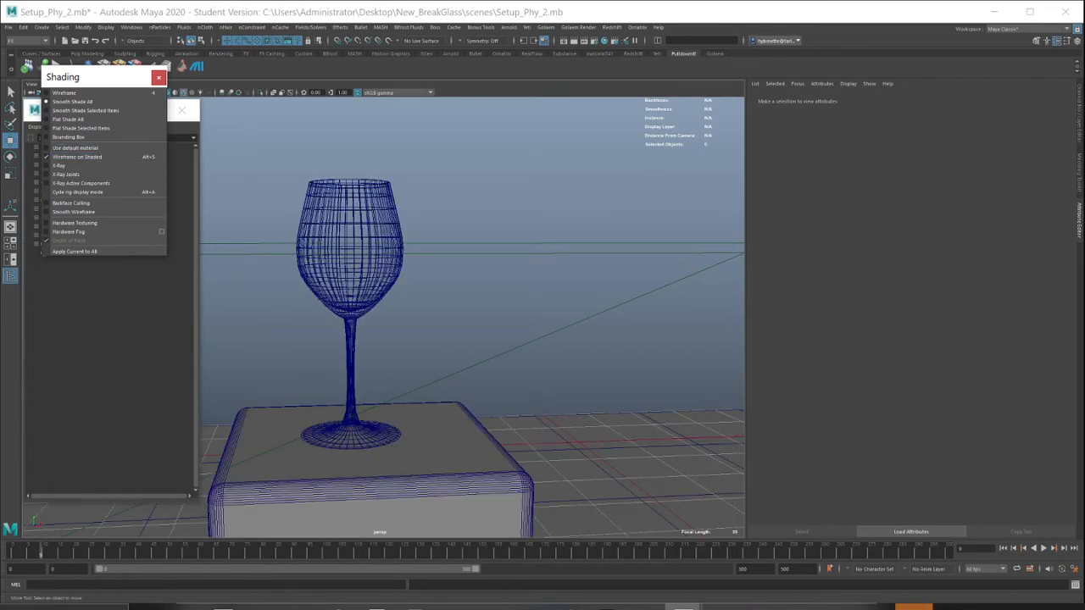
mouse_move(66, 79)
mouse_down()
mouse_move(464, 148)
mouse_move(822, 147)
mouse_up()
Step: Duplicate Glass_Hidden and rename the copy as Glass_Nroken
click(373, 254)
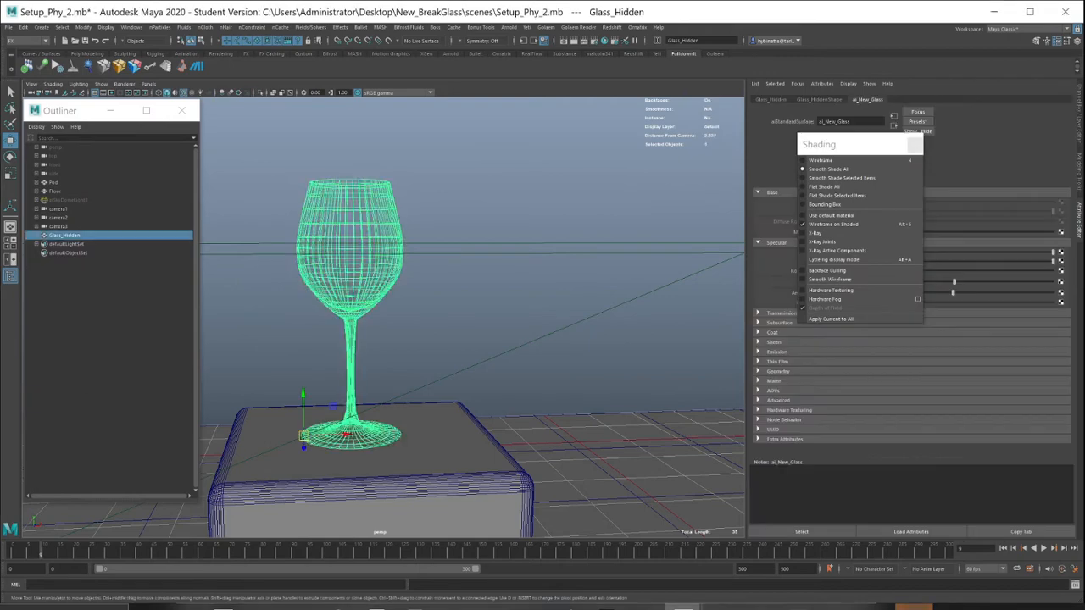
alt+drag(475, 339, 487, 390)
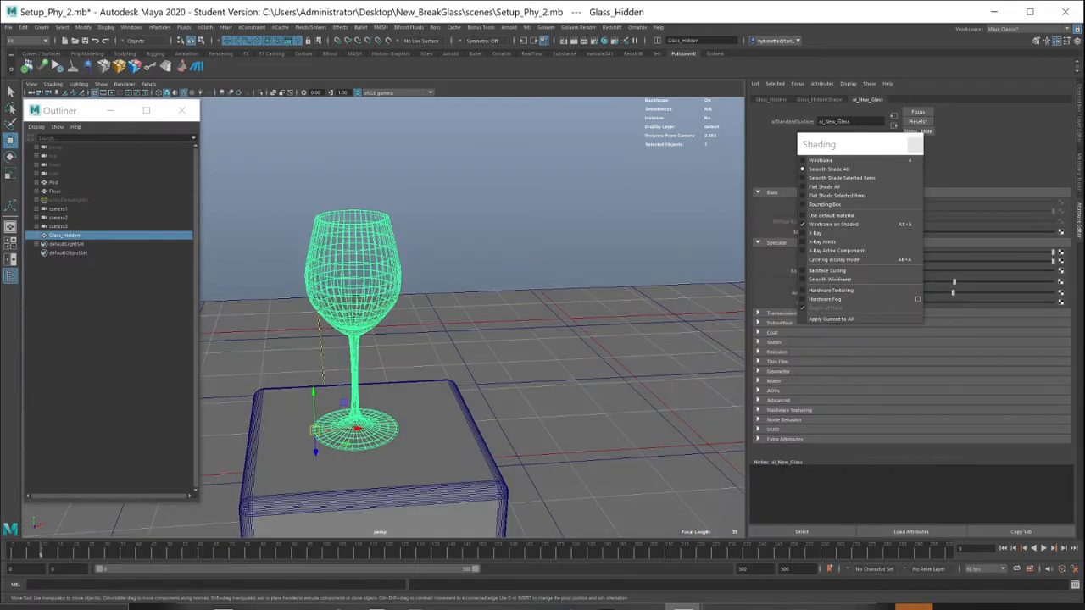
key(ctrl+d)
double_click(67, 244)
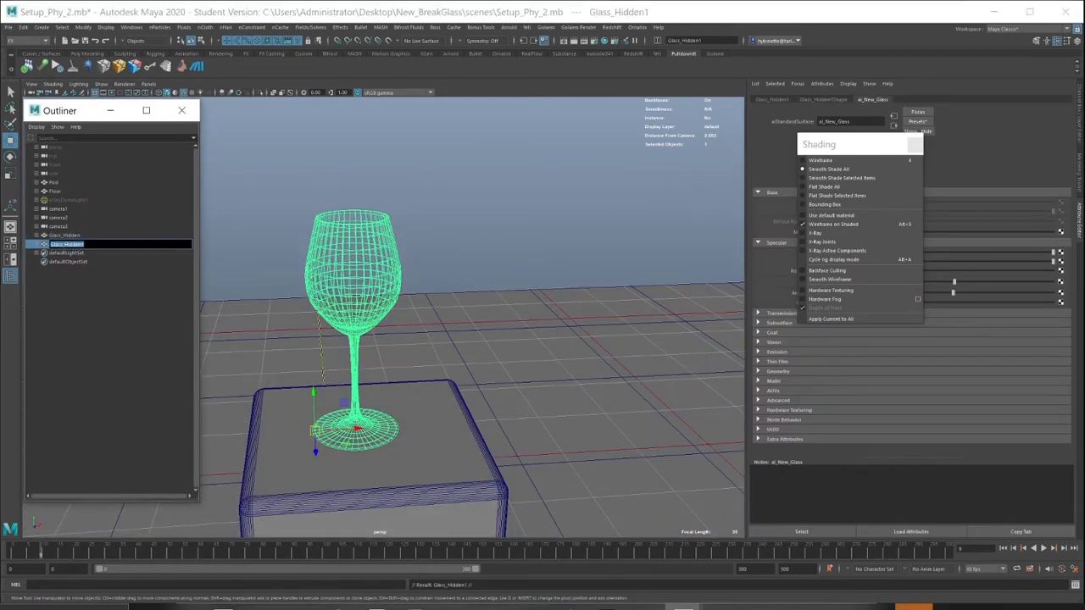
key(End)
key(BackSpace)
key(BackSpace)
key(BackSpace)
key(BackSpace)
key(BackSpace)
key(BackSpace)
key(BackSpace)
text(Broken)
key(Return)
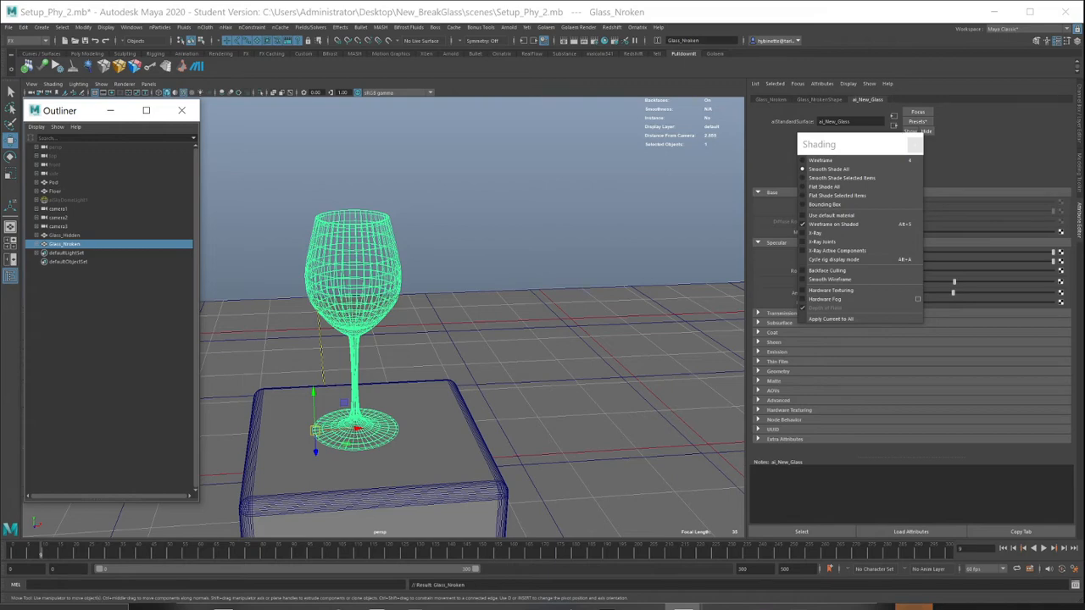
Step: Correct the duplicated glass's name to Glass_Broken
double_click(66, 245)
key(Right)
key(Left)
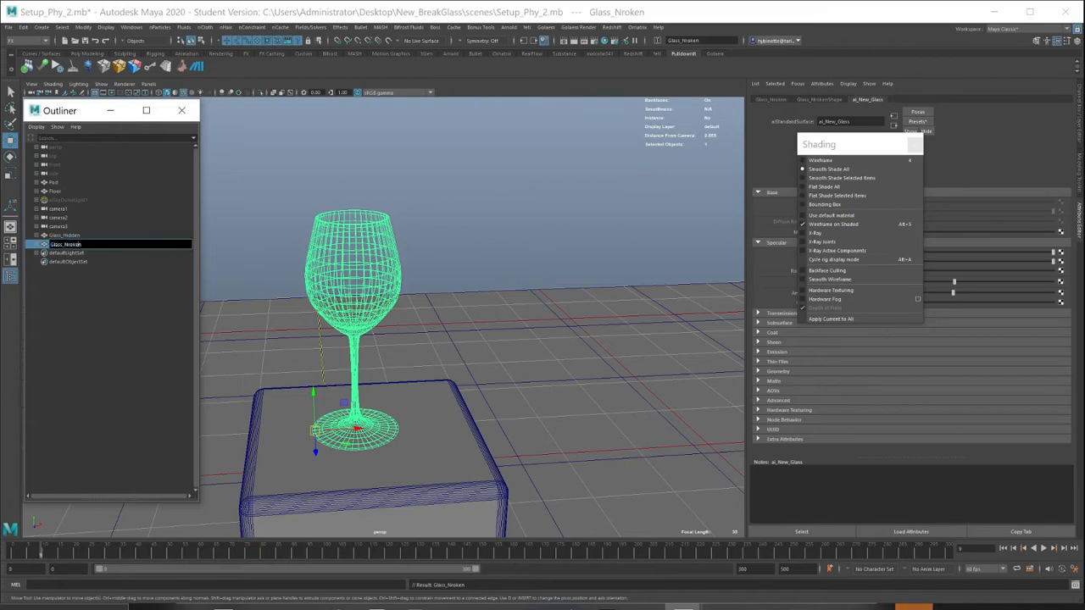
key(BackSpace)
key(BackSpace)
key(BackSpace)
key(BackSpace)
key(BackSpace)
text(Broke)
key(Return)
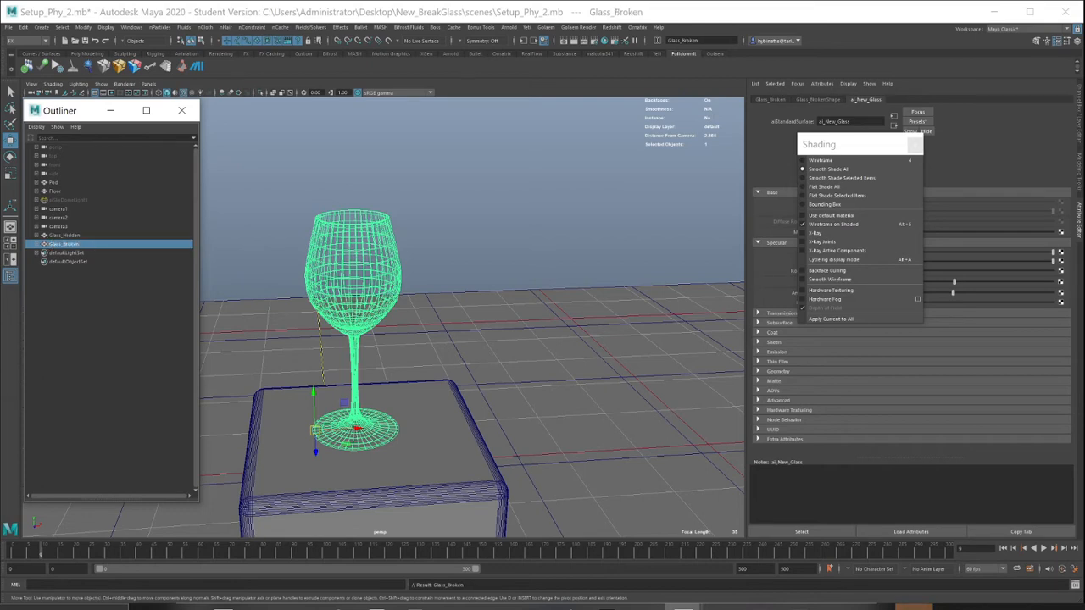
Step: Hide the original glass, Glass_Hidden, in the scene
alt+middle_drag(423, 339, 463, 339)
alt+drag(464, 340, 543, 344)
click(65, 235)
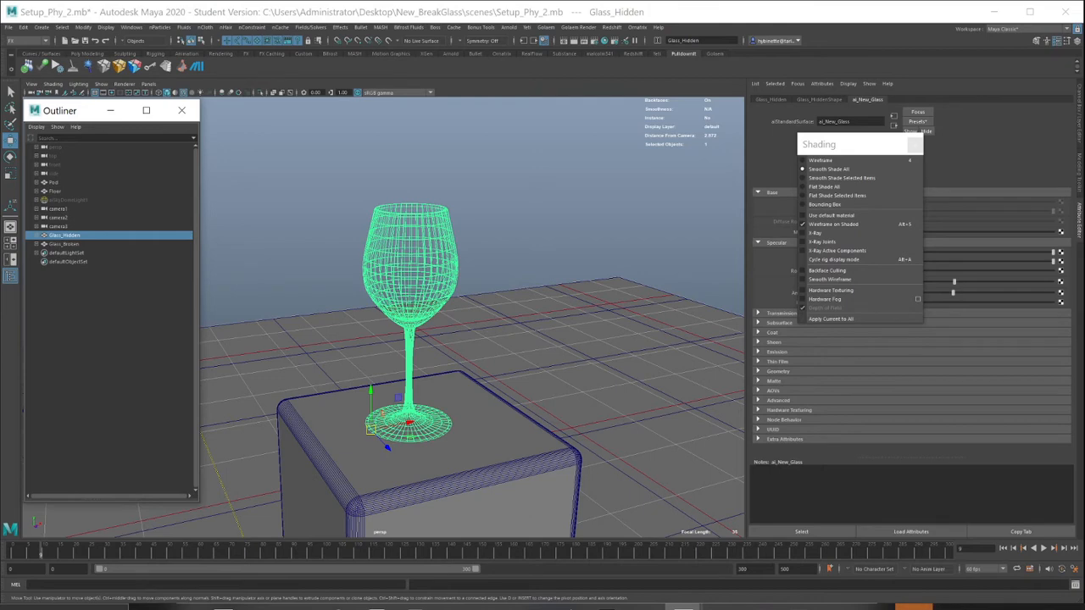
key(ctrl+h)
Step: Look up the Show Selection and Show Last Hidden commands used for revealing hidden objects
click(23, 27)
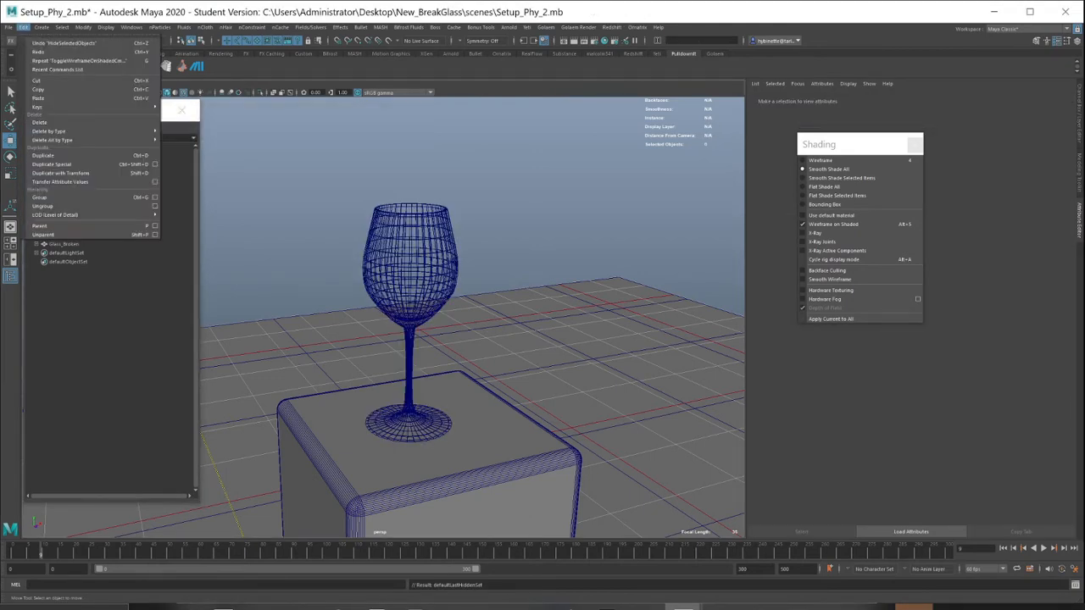
mouse_move(8, 27)
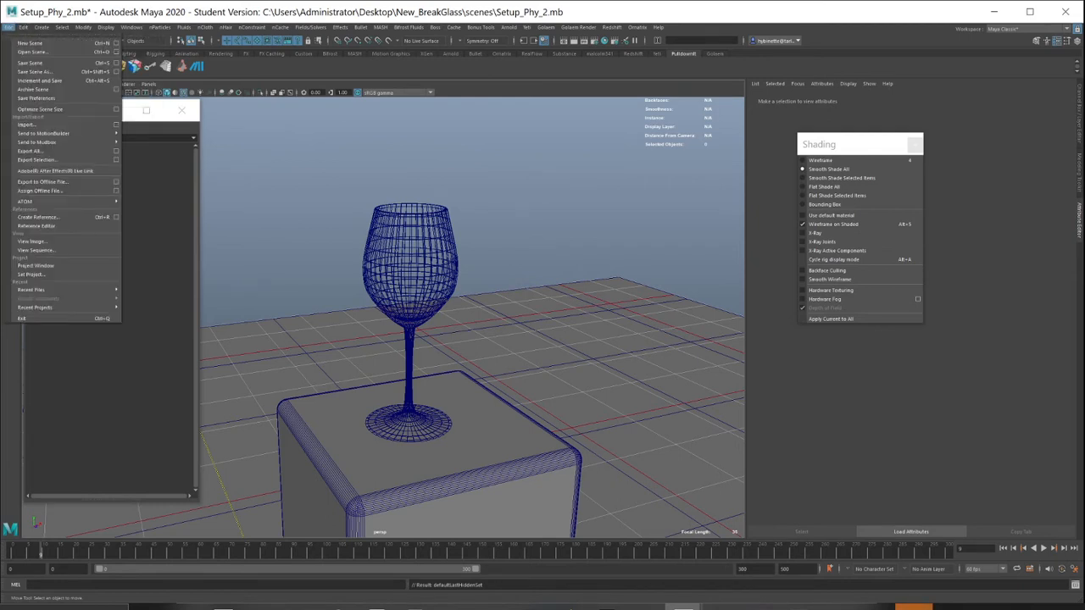
key(Escape)
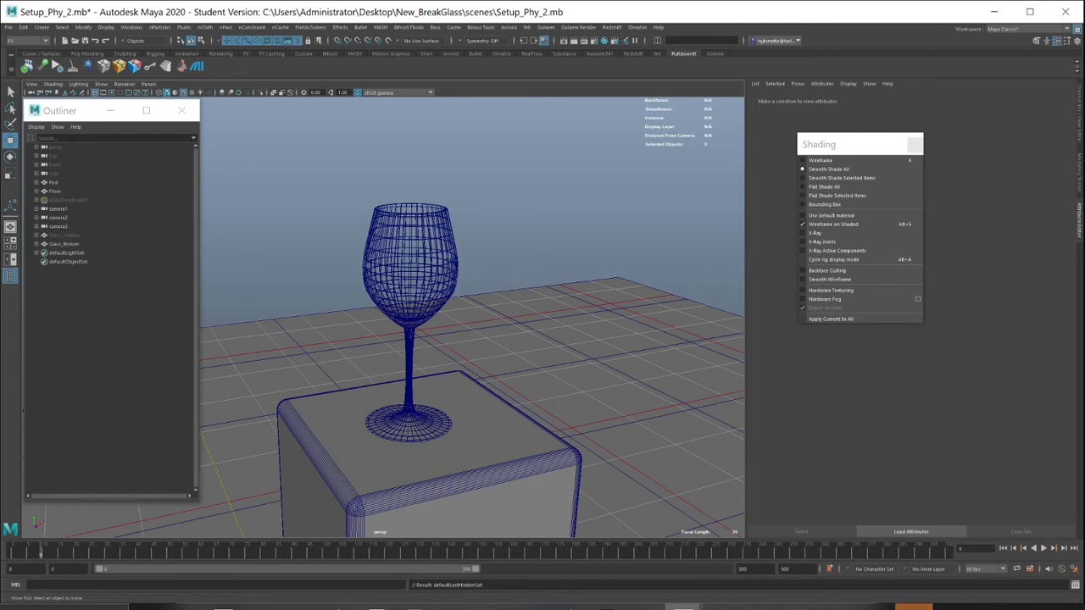
click(59, 243)
click(83, 27)
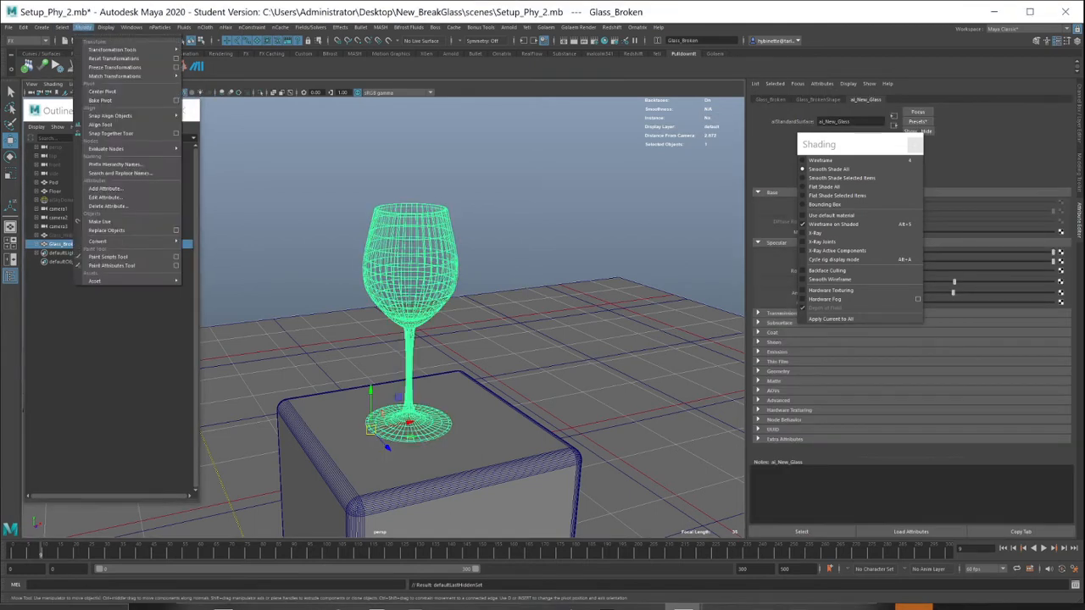
mouse_move(105, 27)
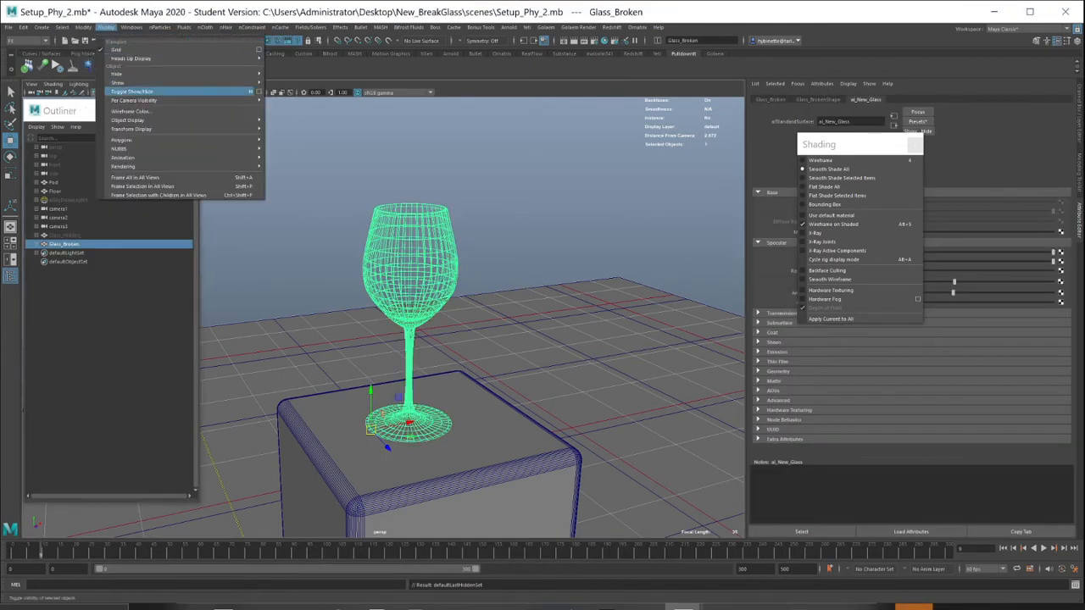
mouse_move(118, 74)
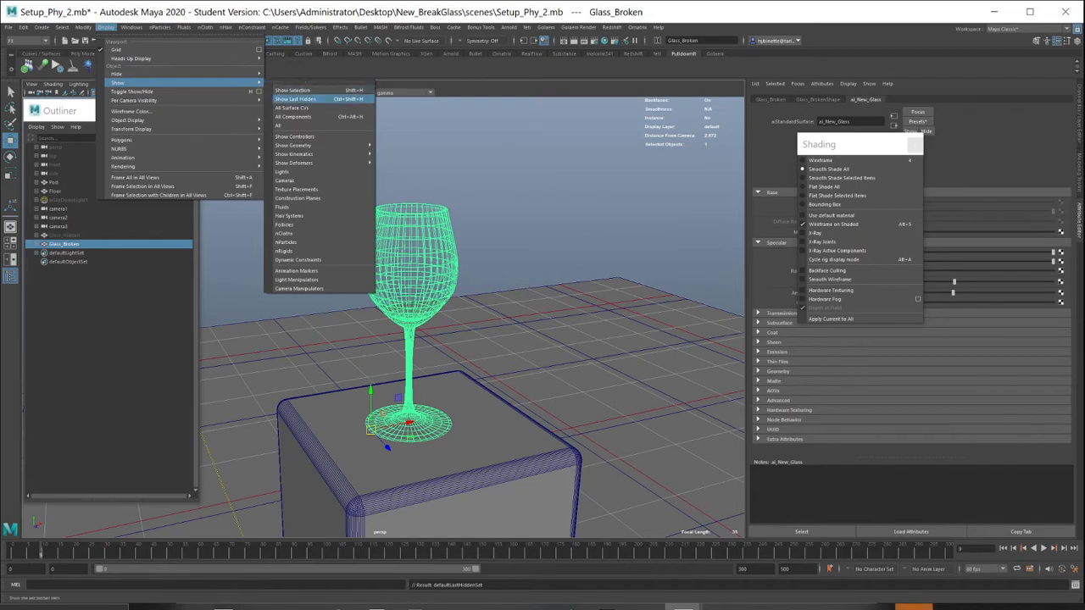
click(297, 90)
Step: Reveal Glass_Hidden, try moving it sideways away from Glass_Broken, undo the move and hide it again
click(64, 235)
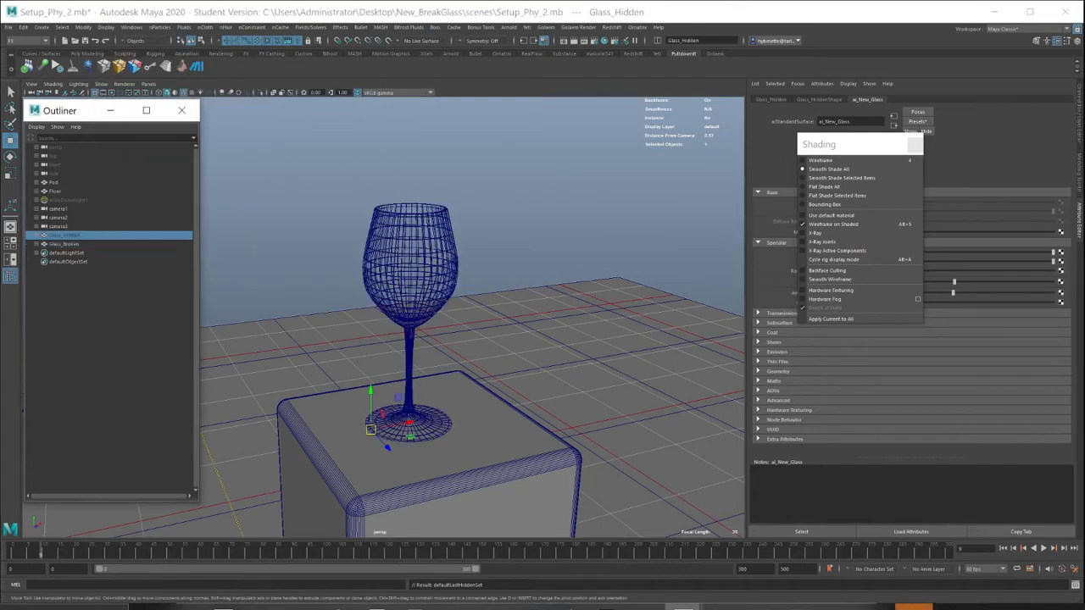
key(shift+h)
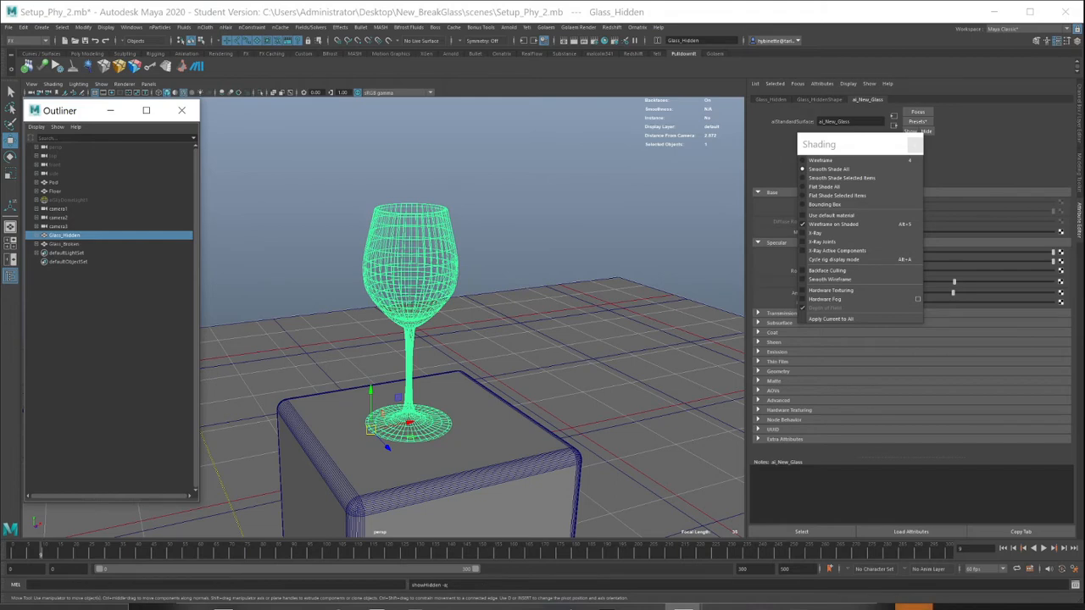
drag(410, 422, 388, 428)
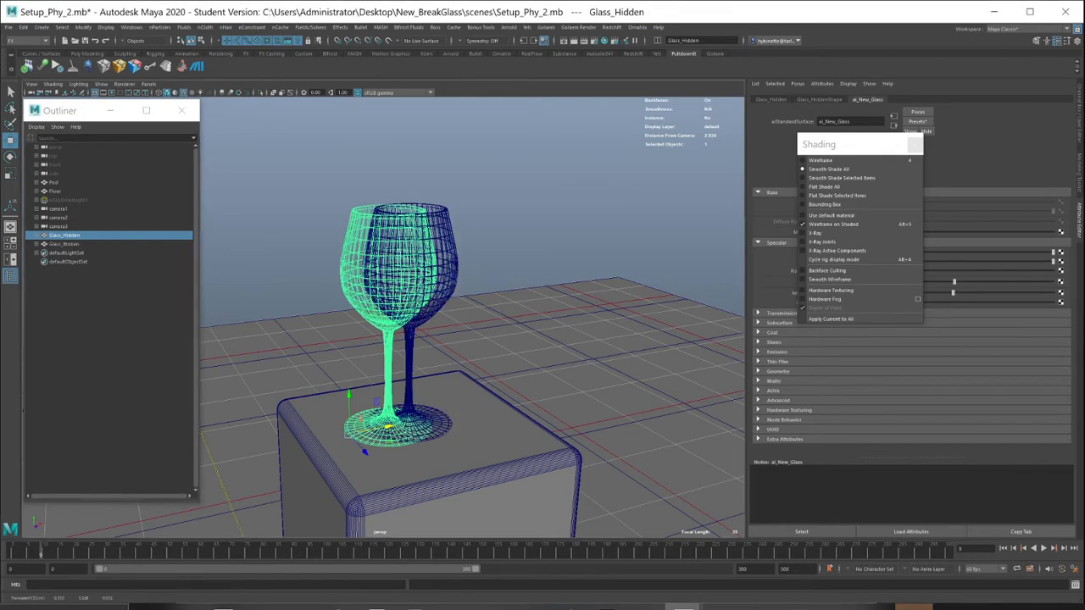
key(ctrl+z)
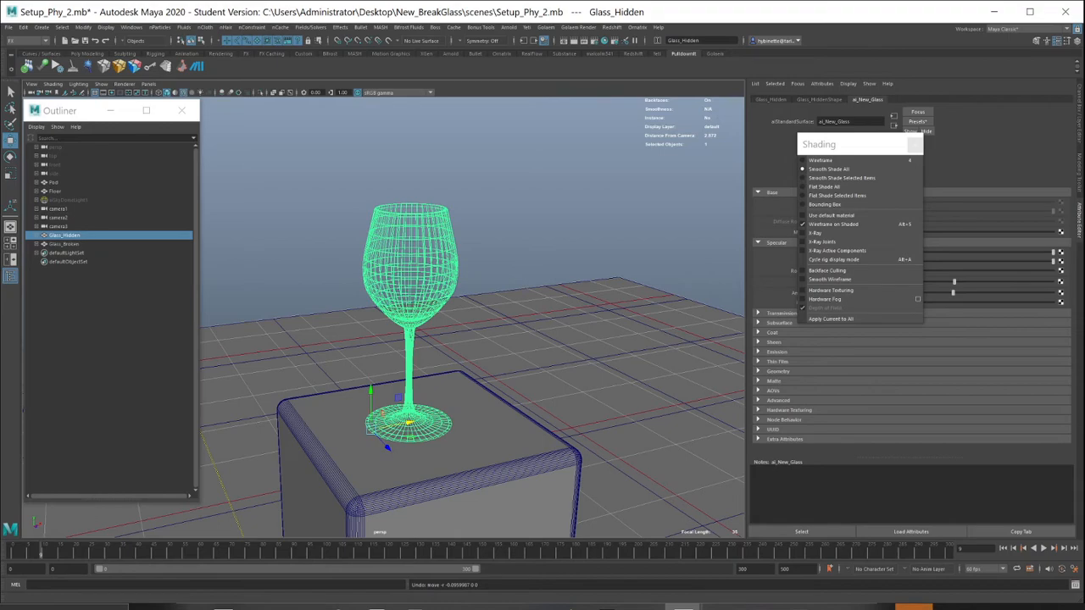
key(ctrl+h)
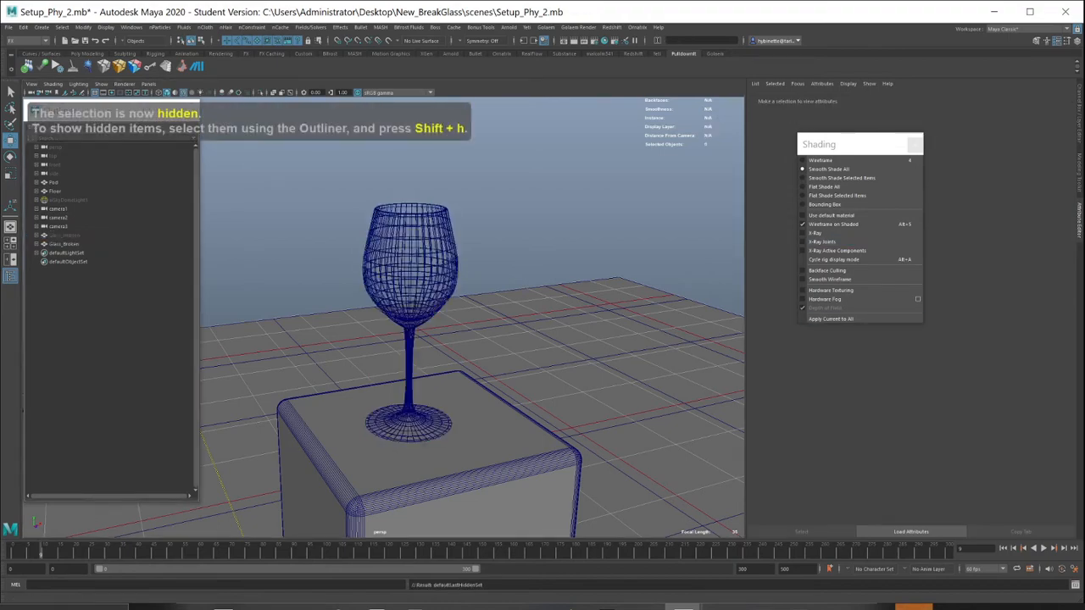
Step: Close the floating shading options, select Glass_Broken with its channels shown, and open the Pdi Fractures Window
alt+drag(424, 339, 632, 318)
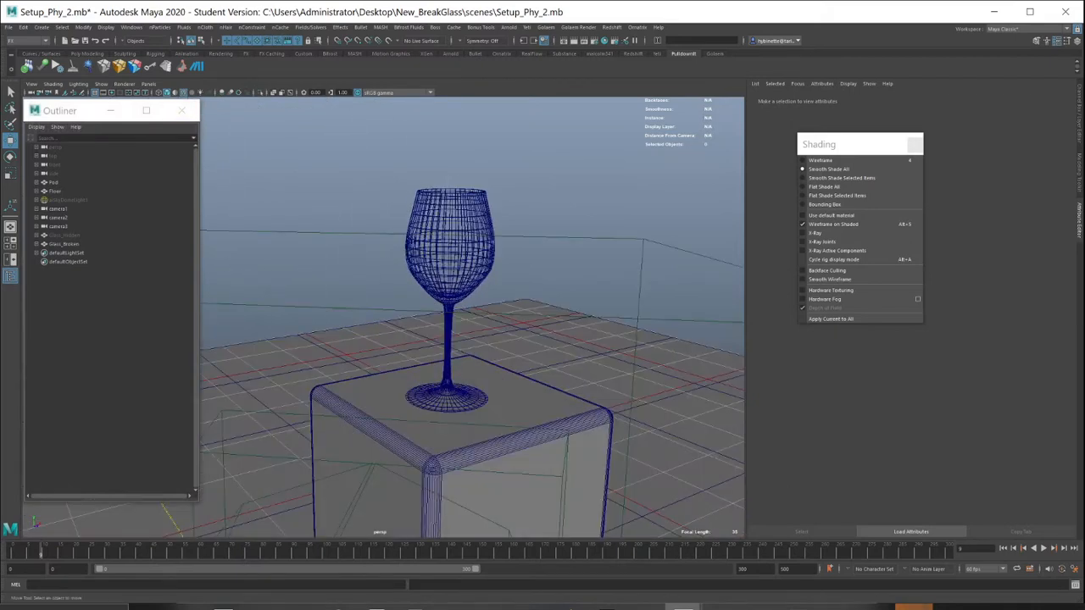
click(914, 144)
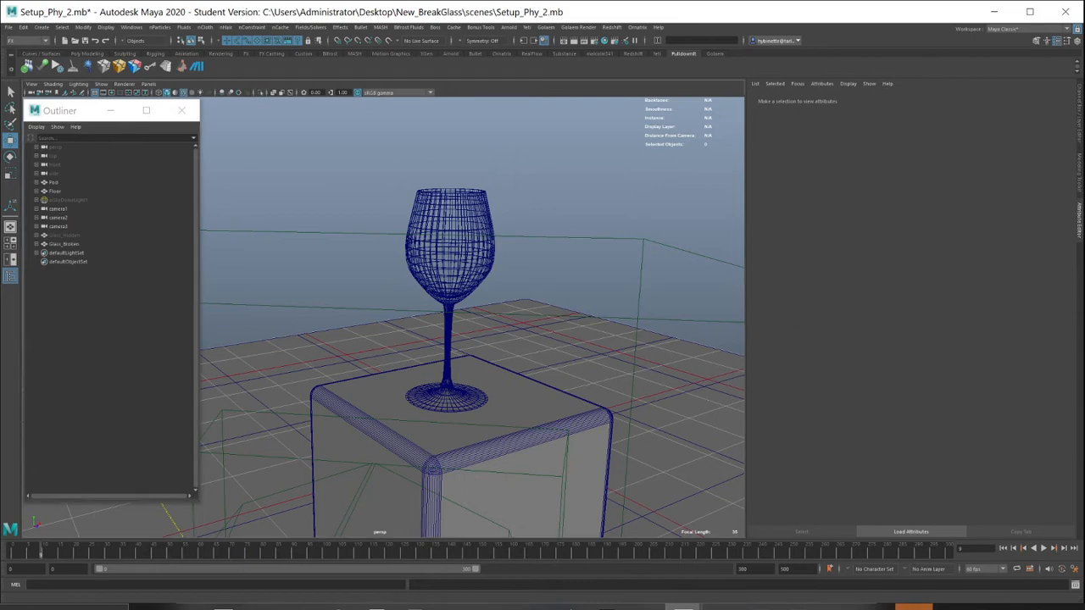
click(64, 244)
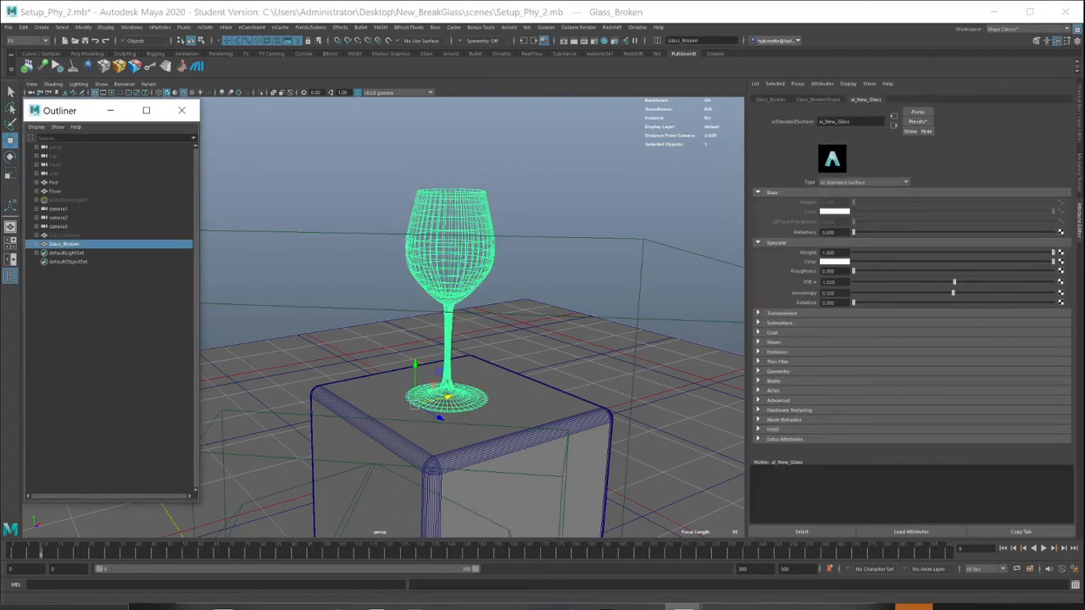
click(1079, 115)
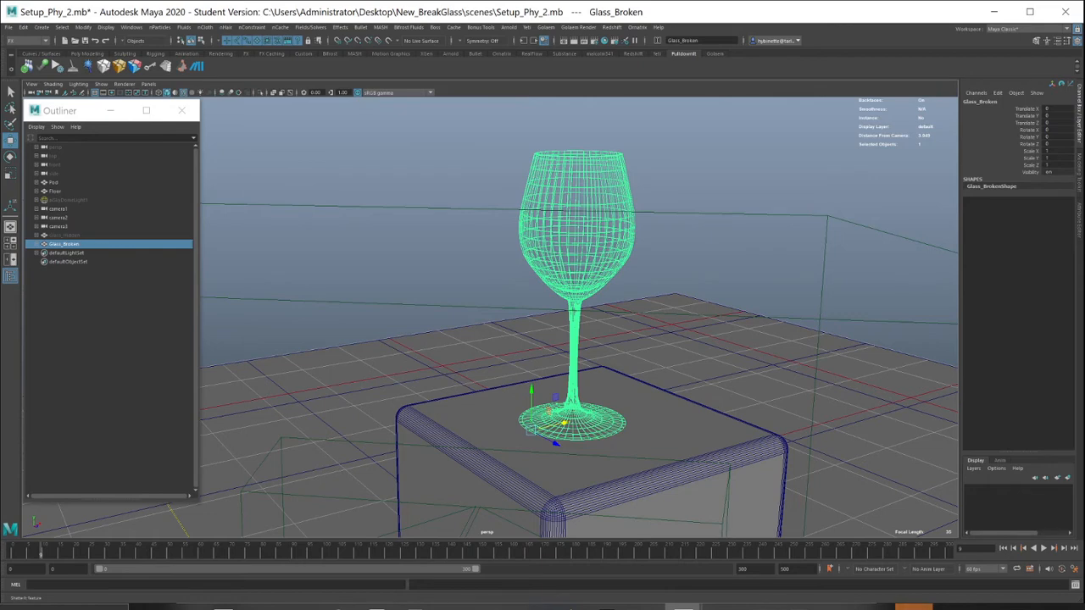
click(104, 66)
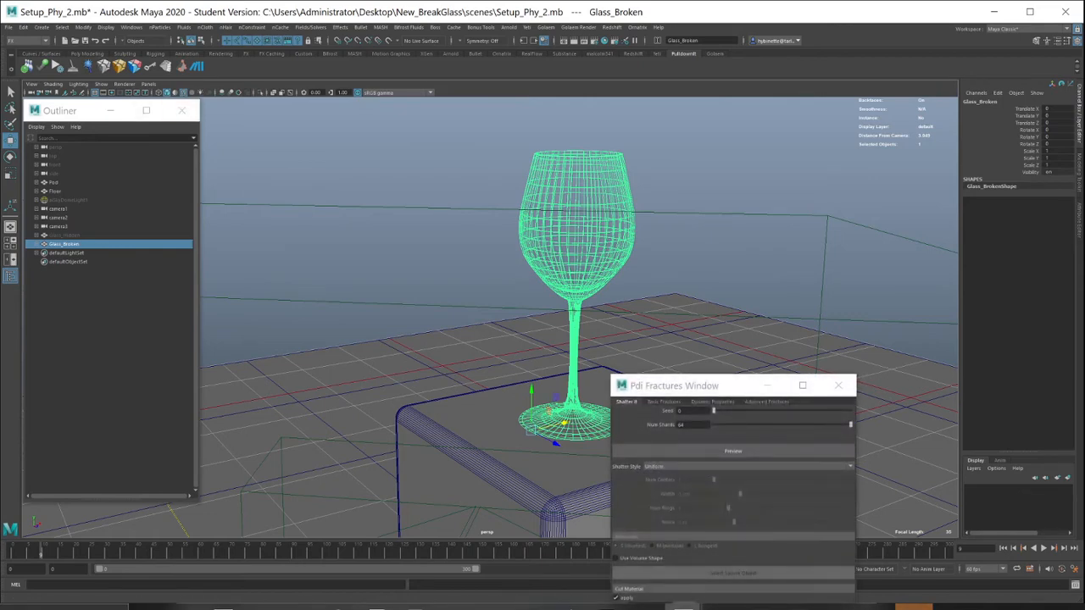
Step: Set the shatter style for Glass_Broken to Radial and start the shard preview, with the fractures window moved clear of the glass
drag(712, 392, 860, 92)
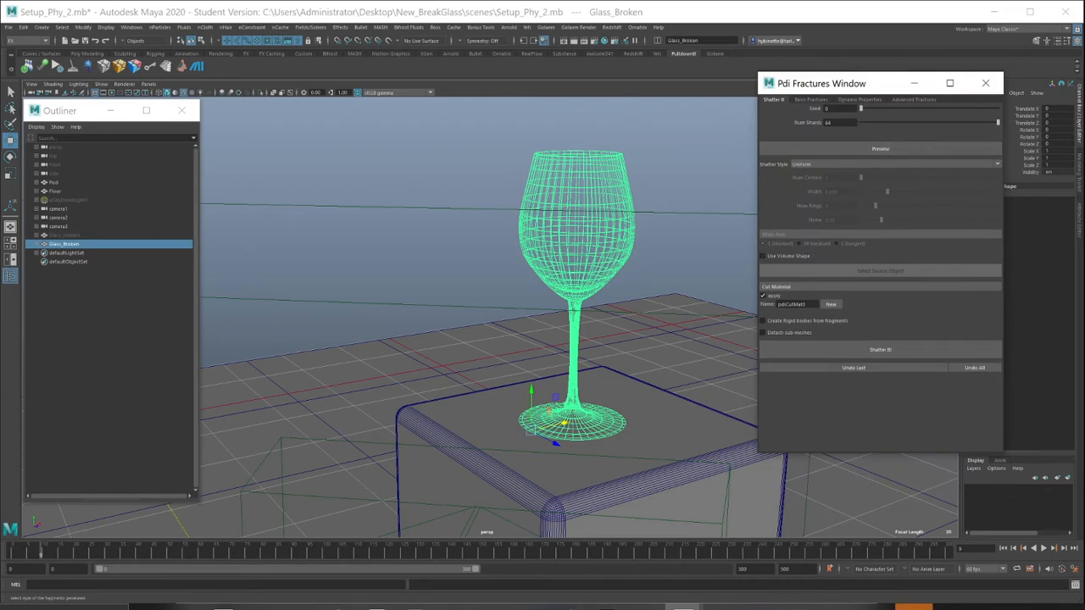
click(895, 164)
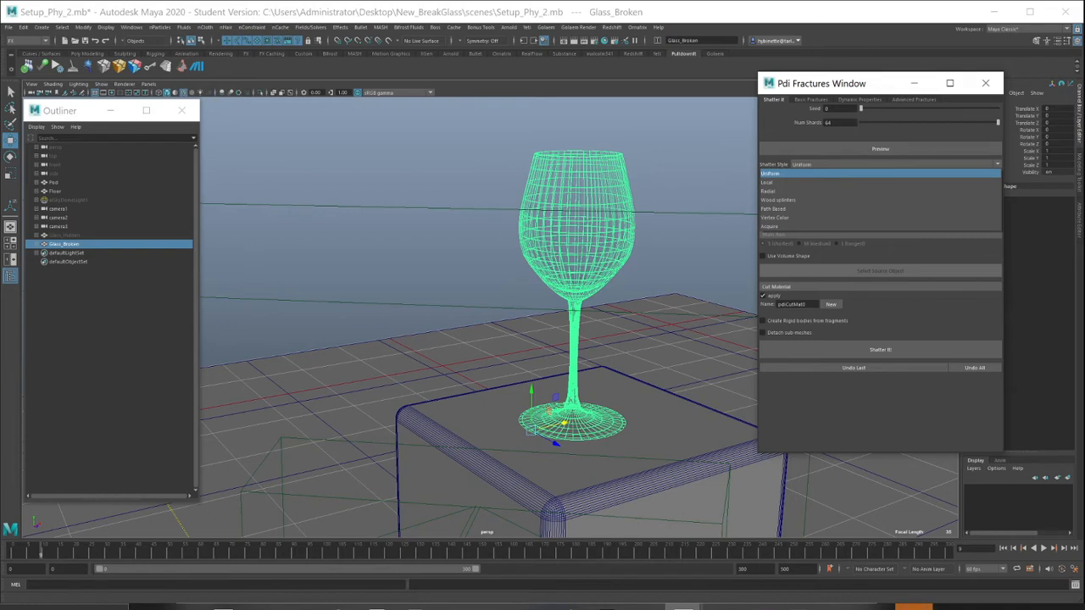
click(880, 172)
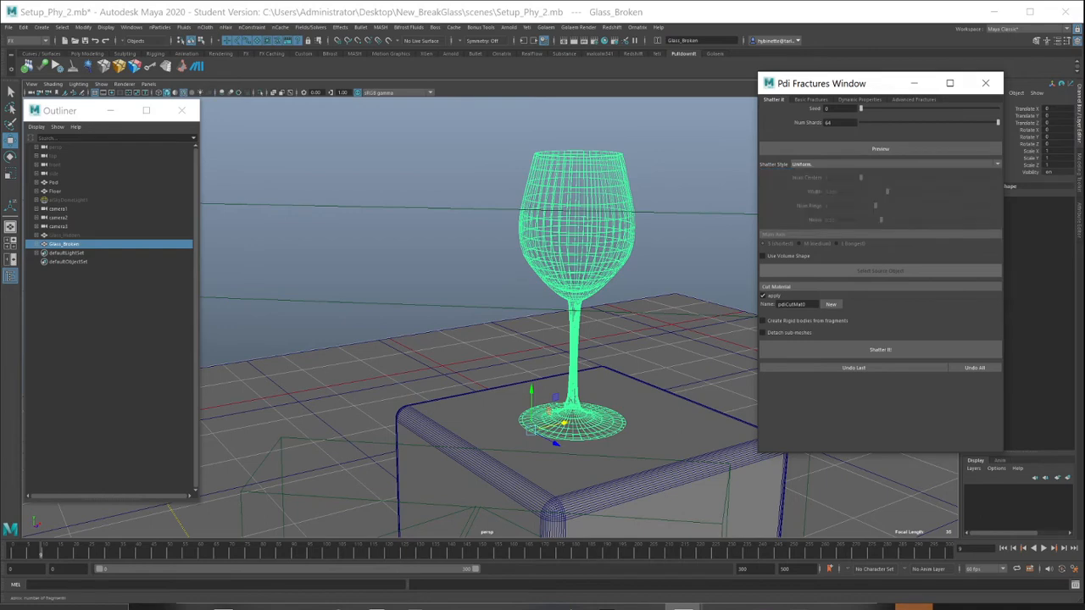
click(890, 165)
click(882, 191)
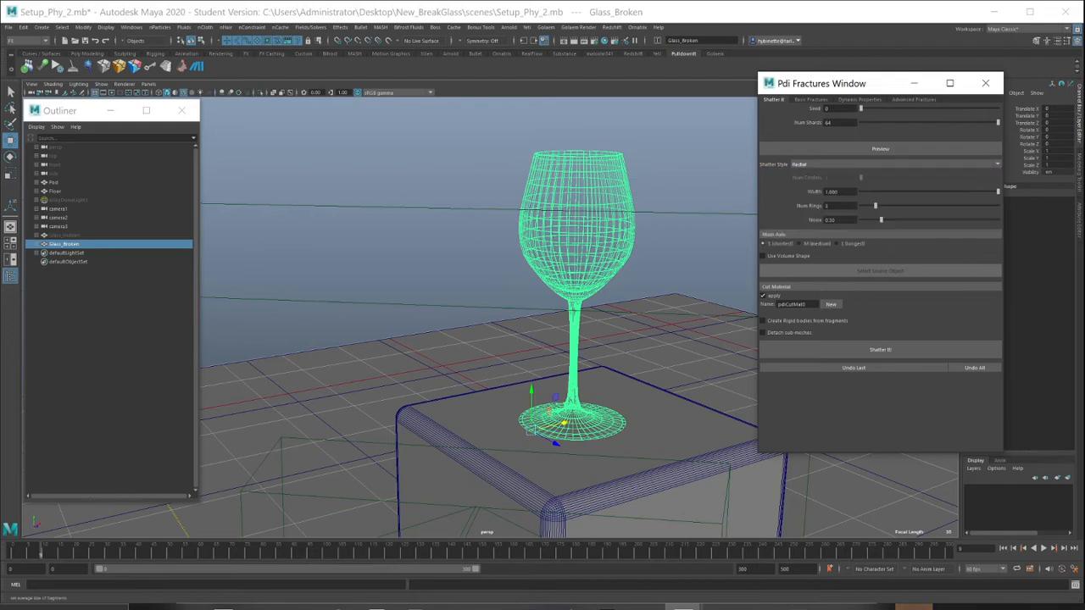
click(880, 149)
Step: Set the radial fracture's width to 0.850 and noise to 0.24, and shatter Glass_Broken
mouse_move(577, 249)
mouse_down()
mouse_move(579, 184)
mouse_move(578, 258)
mouse_up()
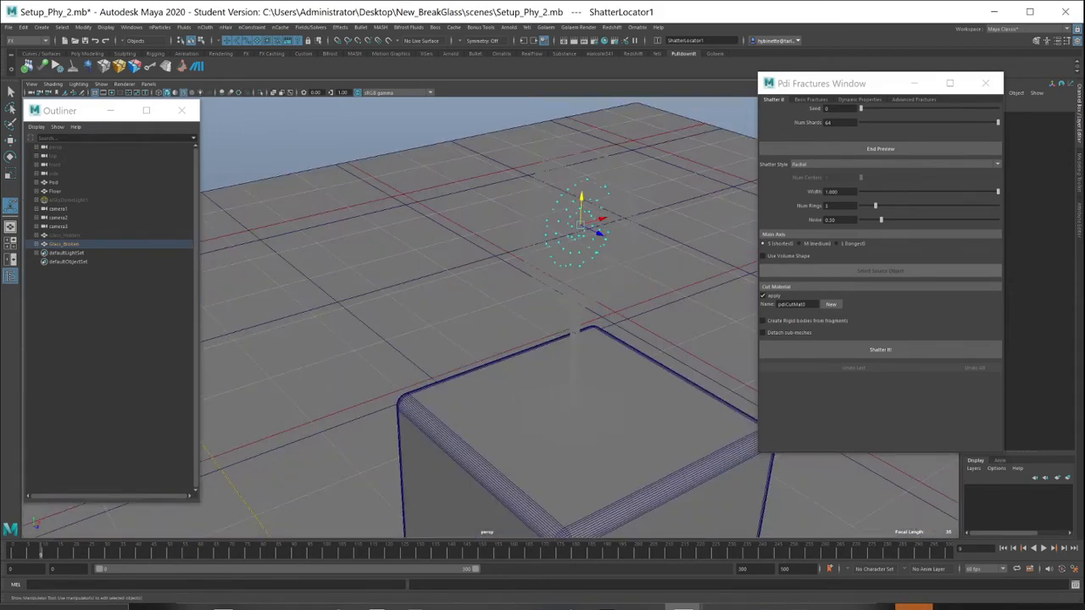
alt+middle_drag(580, 254, 529, 316)
drag(547, 296, 539, 229)
alt+middle_drag(539, 229, 580, 267)
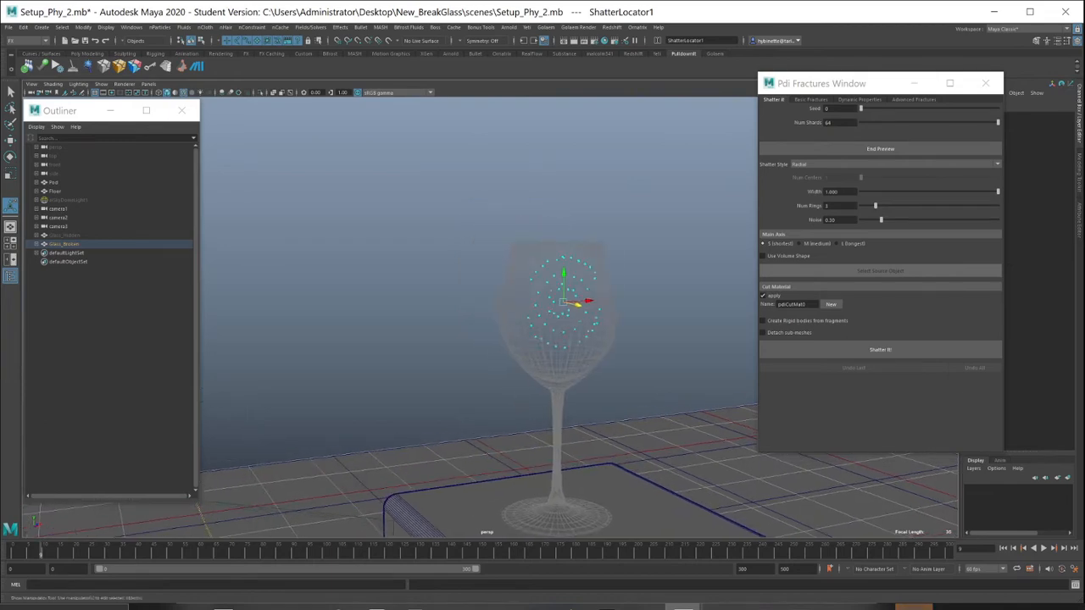
alt+drag(580, 267, 534, 267)
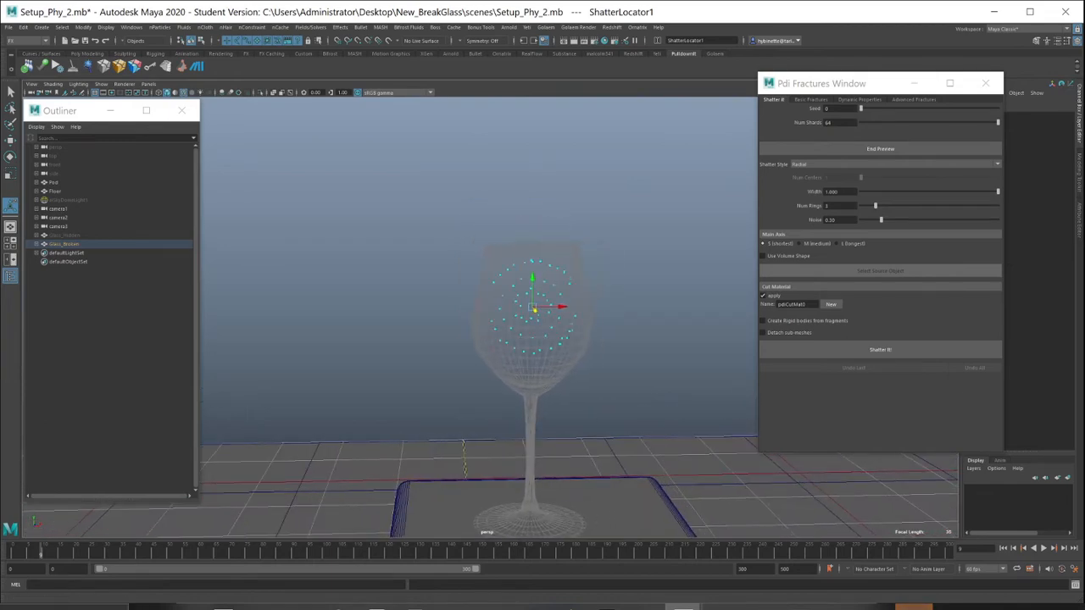
drag(998, 192, 978, 191)
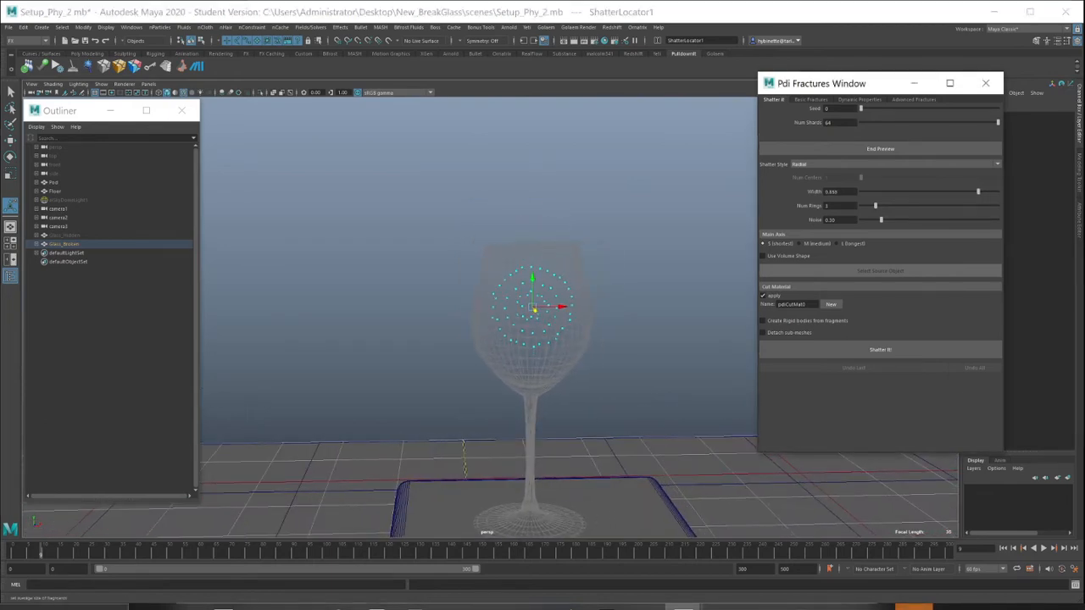
drag(876, 205, 904, 205)
mouse_move(882, 220)
mouse_down()
mouse_move(861, 220)
mouse_move(894, 219)
mouse_move(877, 220)
mouse_up()
click(880, 349)
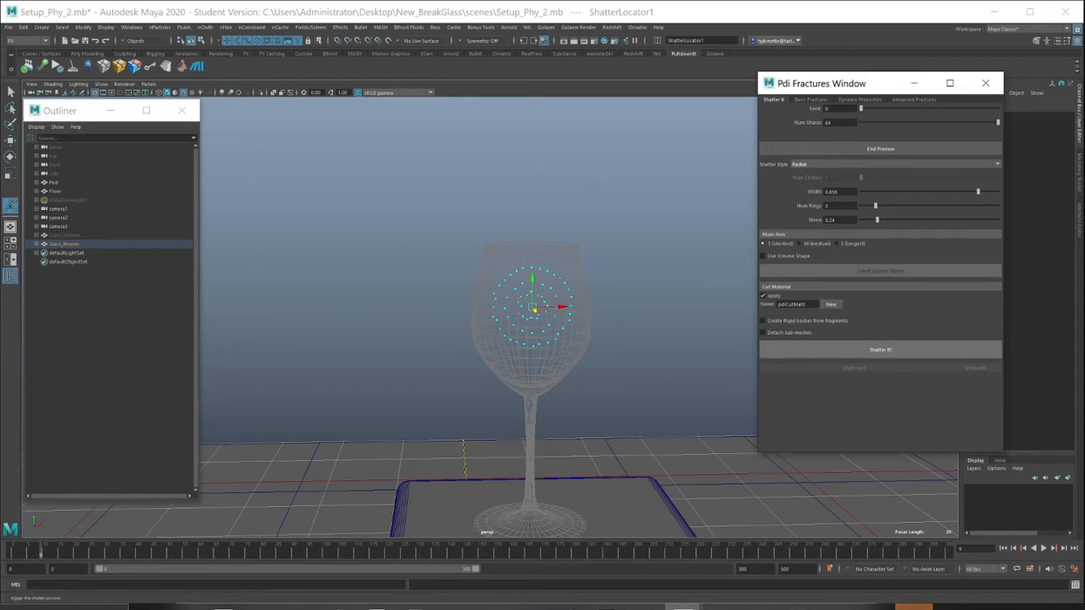
click(880, 349)
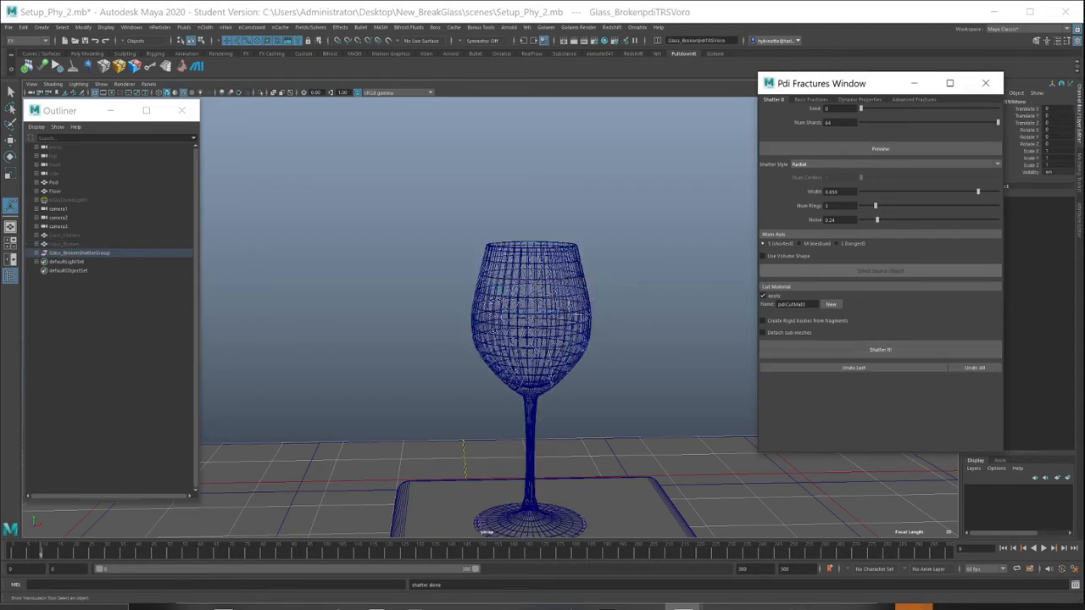
Step: Switch to shaded display and assign the existing lambert1 material to the shattered glass group
mouse_move(568, 305)
alt+mouse_down()
mouse_move(594, 296)
mouse_move(551, 305)
alt+mouse_up()
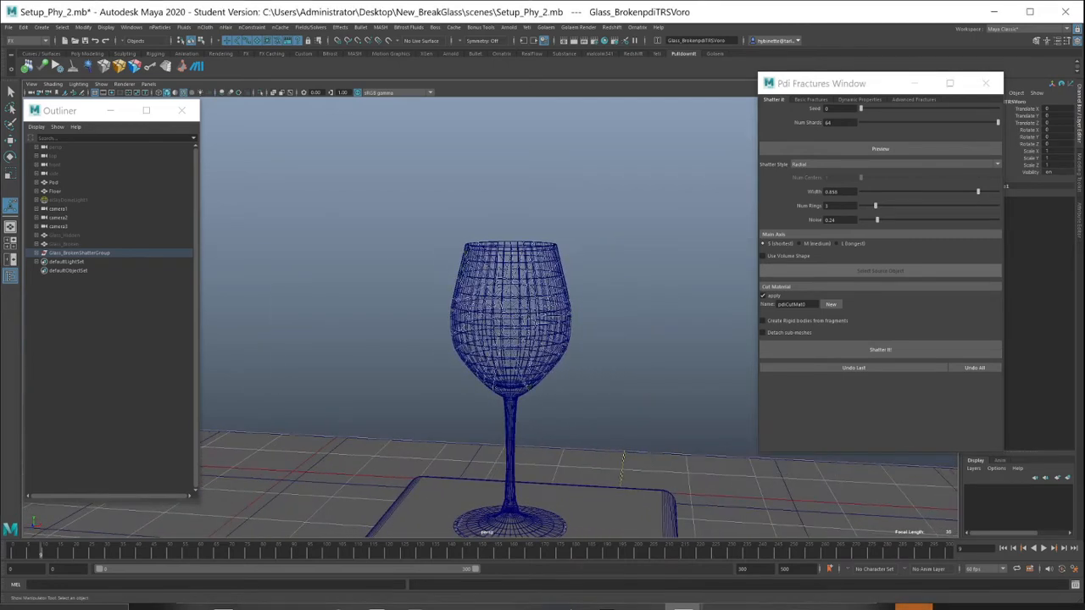
key(5)
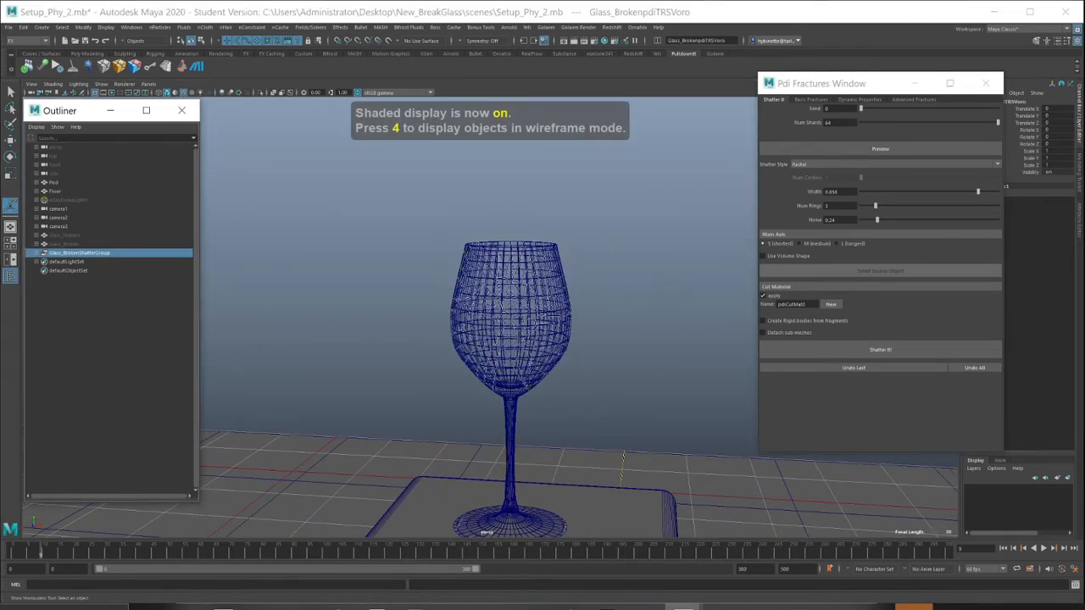
click(509, 296)
right_click(511, 232)
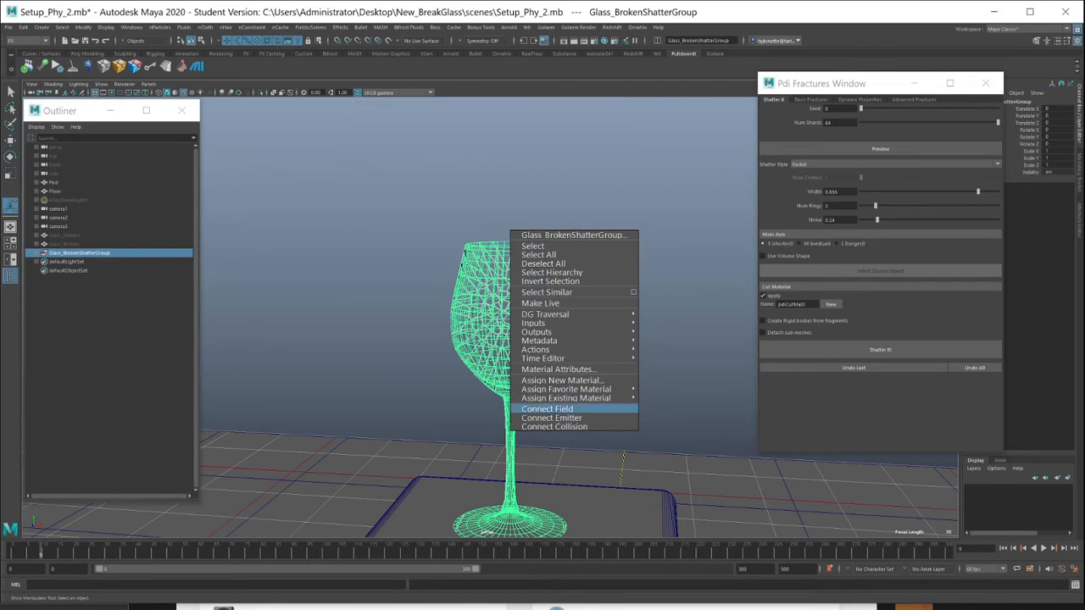
mouse_move(585, 398)
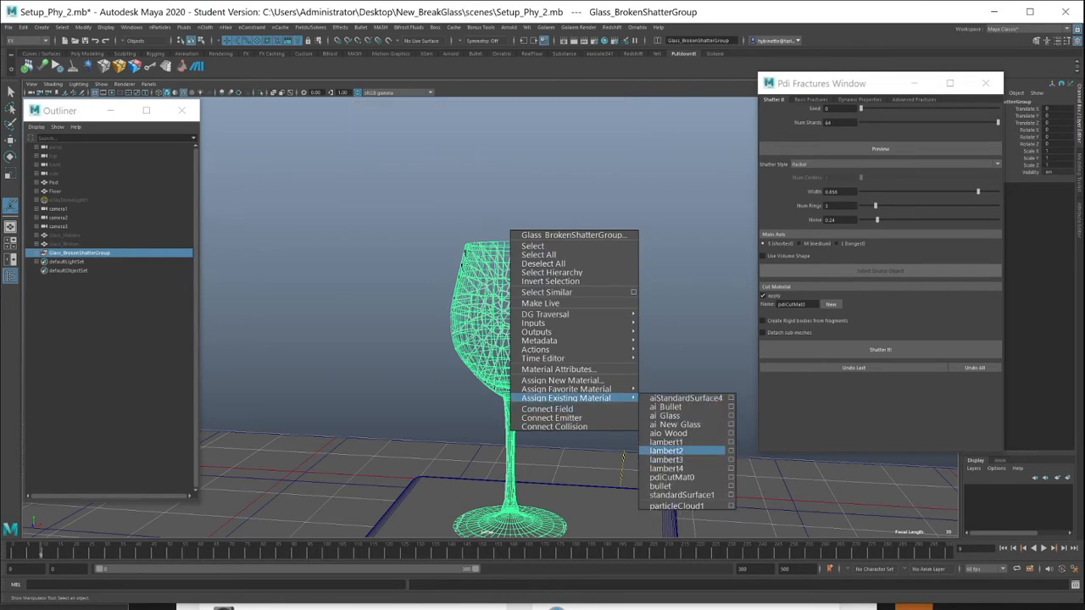
click(667, 442)
alt+drag(475, 339, 433, 339)
click(364, 359)
scroll(551, 322, up, 3)
alt+drag(552, 322, 542, 356)
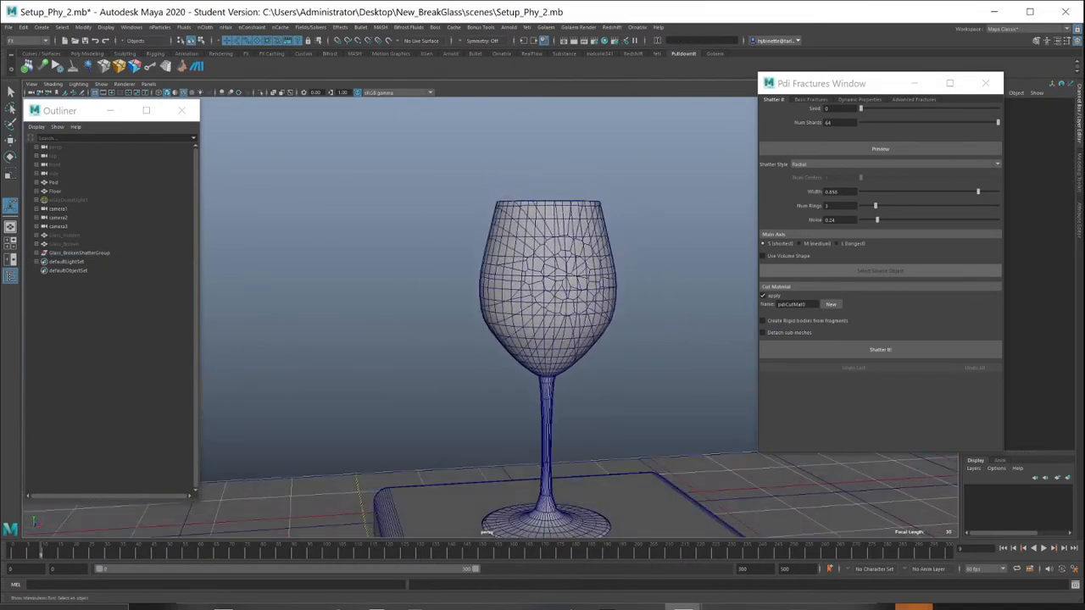
Step: Turn off Wireframe on Shaded and select the glass bowl's shards to check the fracture pattern
click(52, 84)
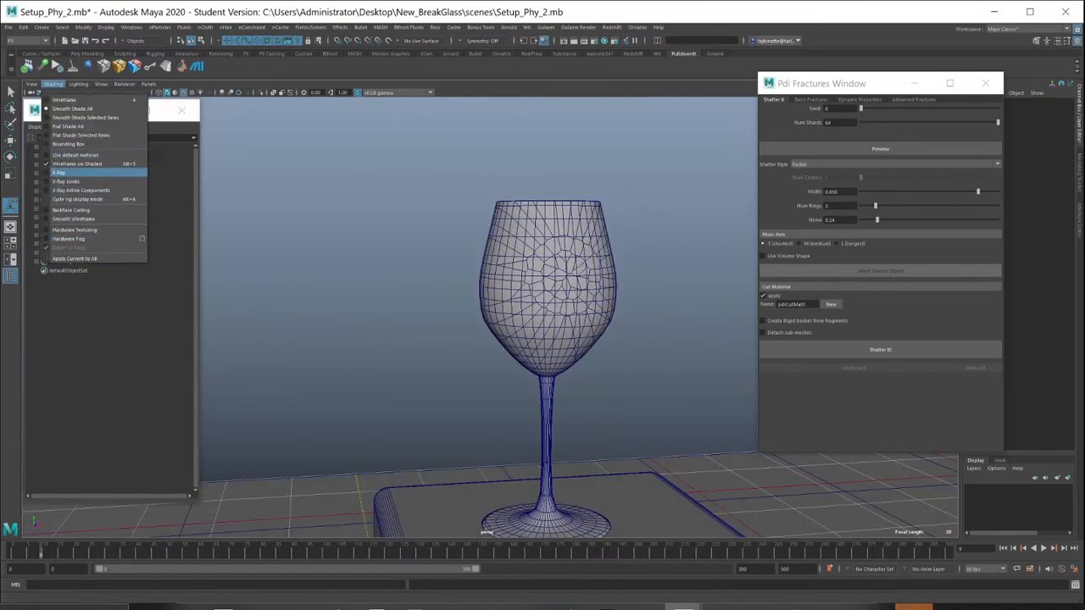
click(77, 164)
click(502, 236)
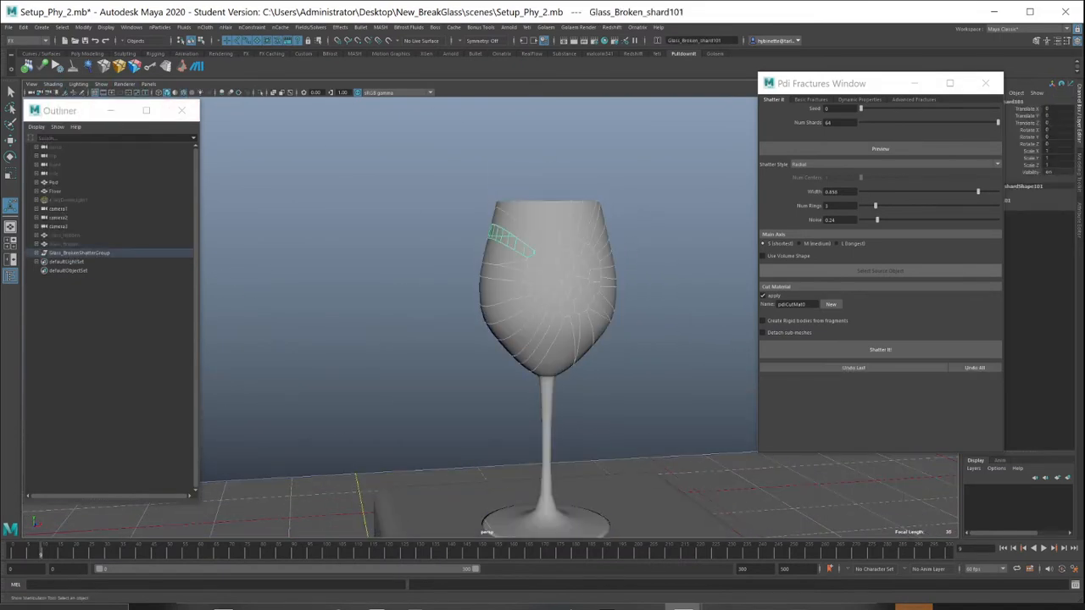
drag(390, 155, 457, 530)
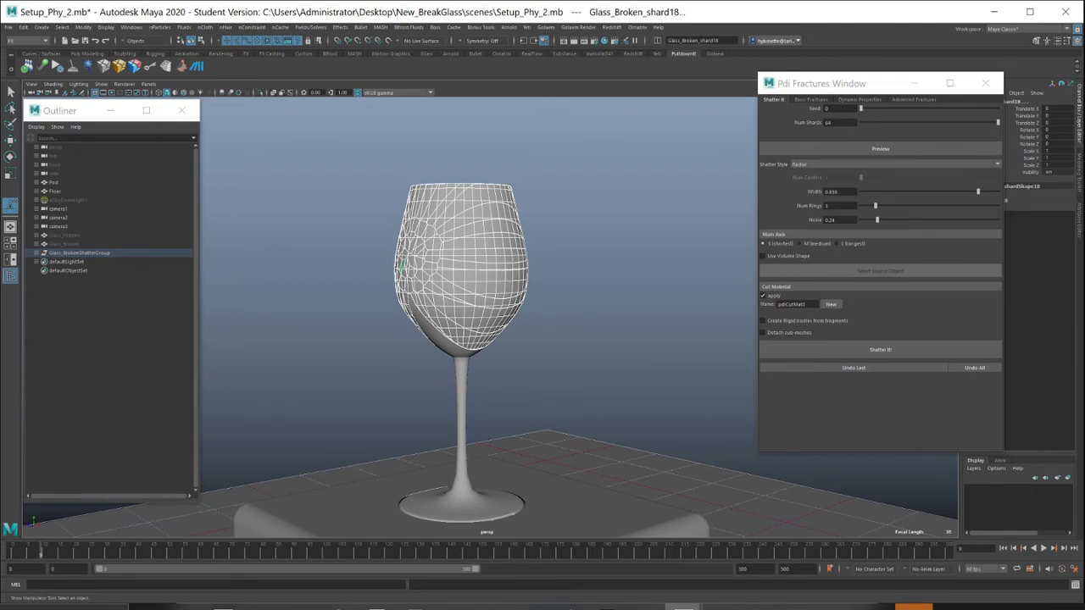
Step: Expand Glass_BrokenShatterGroup to list its shards and try to shatter the group again
click(79, 253)
click(36, 253)
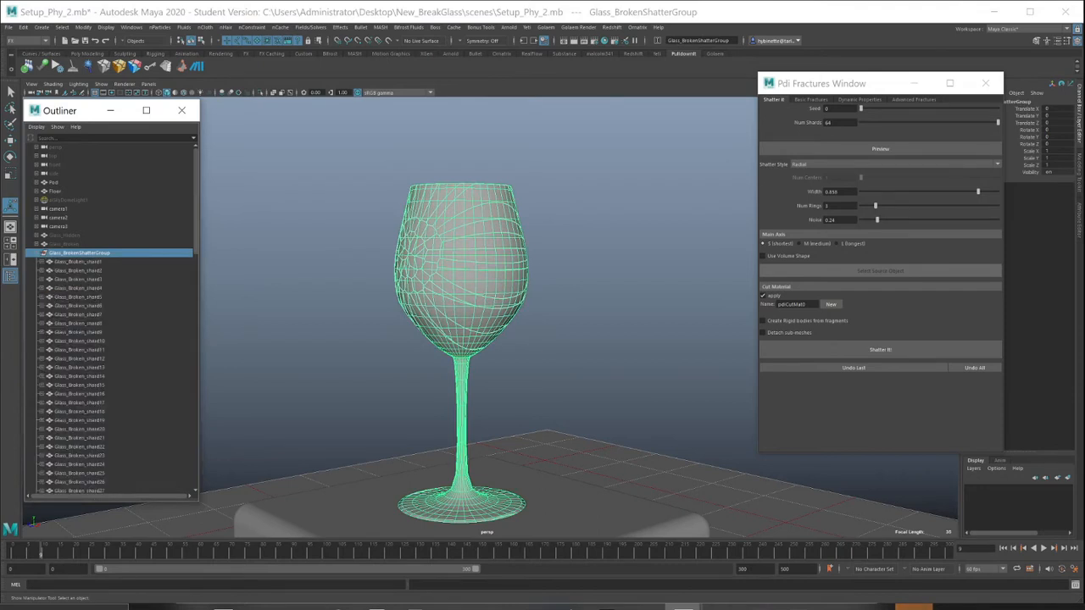
scroll(111, 314, down, 15)
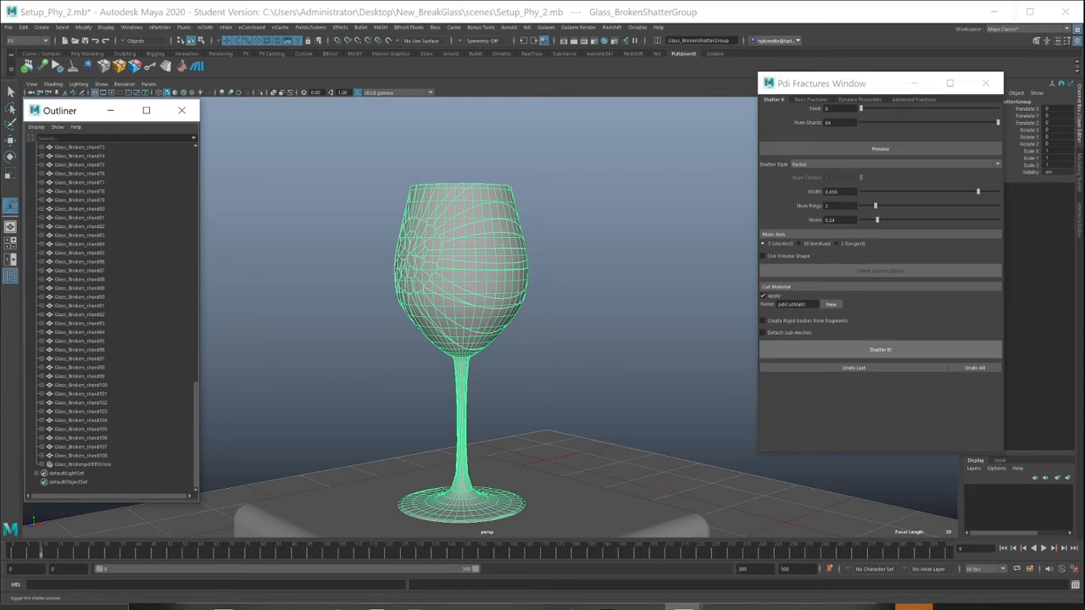
click(880, 349)
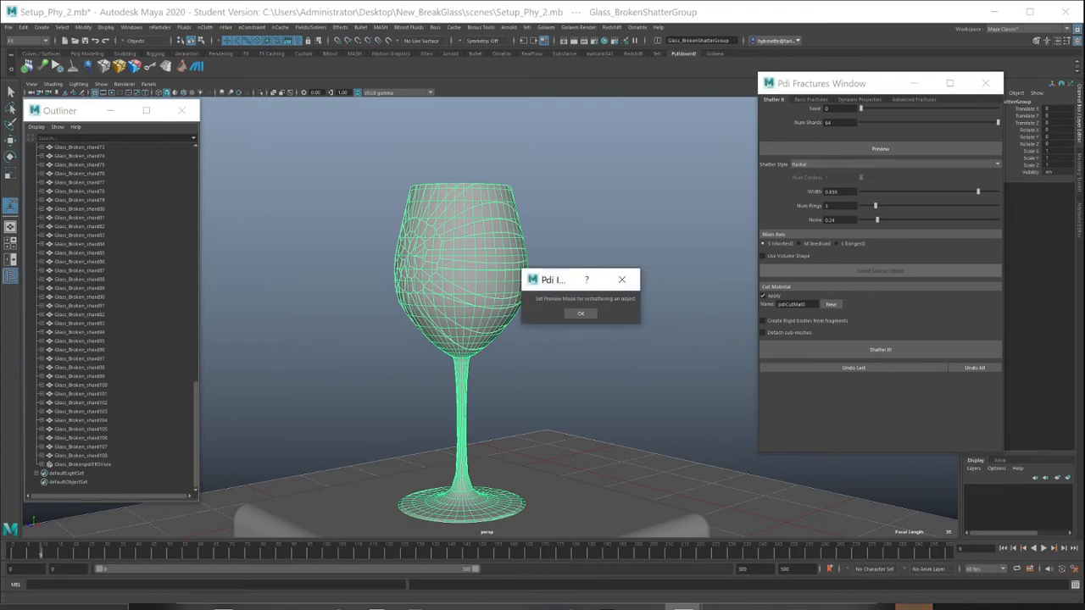
click(580, 314)
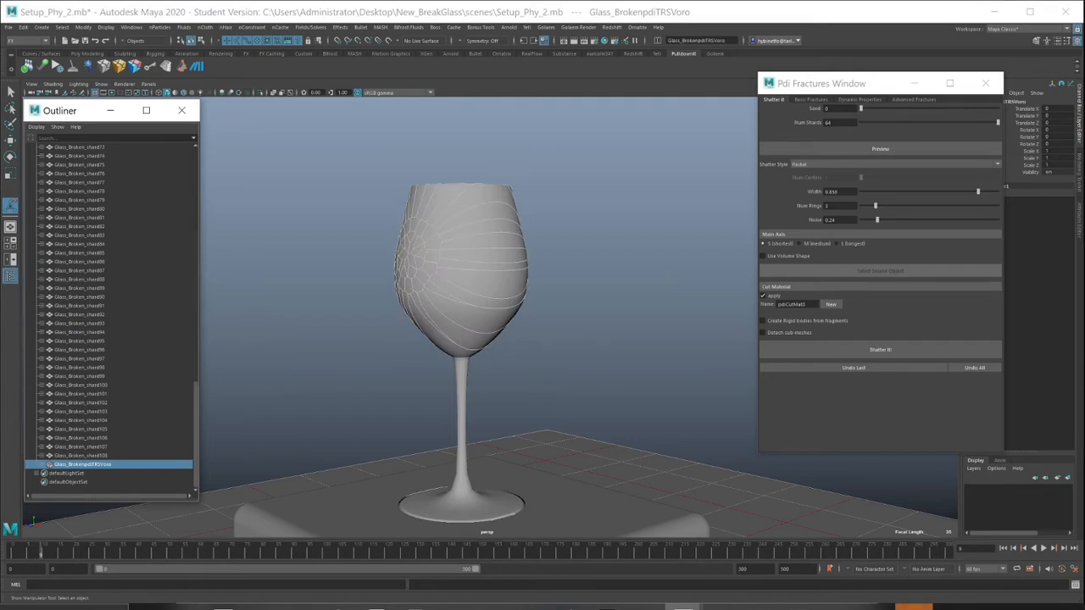
Step: Delete the Glass_BrokenpdiTRSVoro node and the hidden Glass_Hidden and Glass_Broken objects
key(Delete)
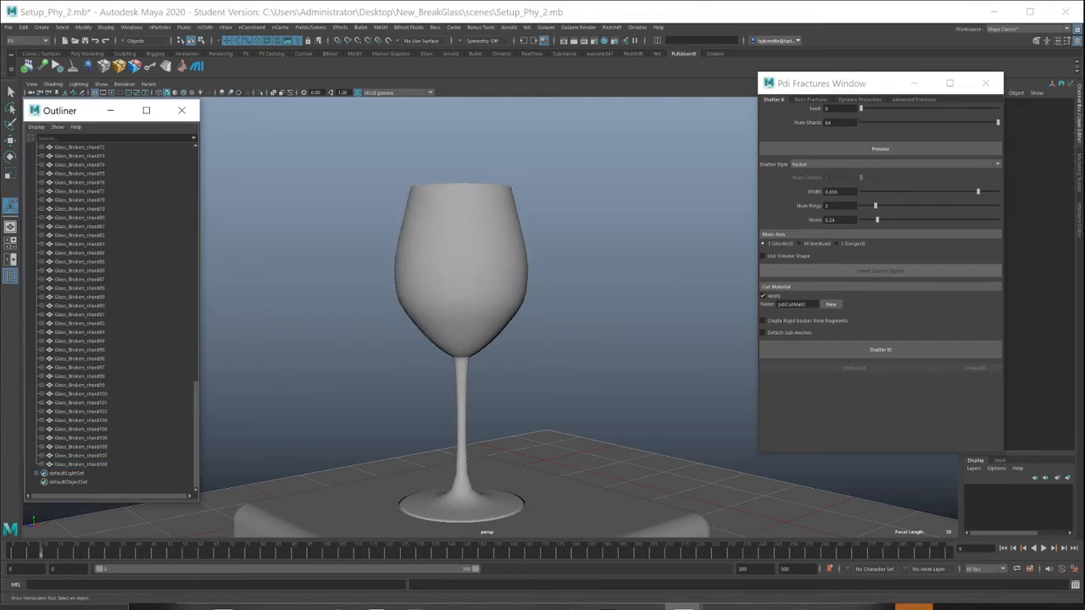
drag(196, 434, 195, 201)
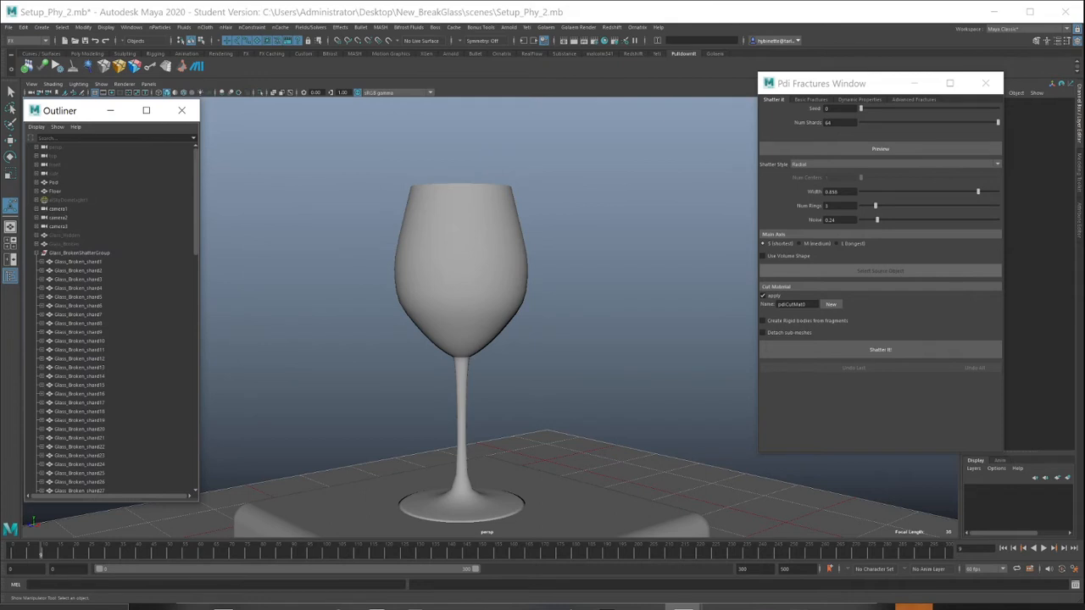
drag(68, 235, 68, 244)
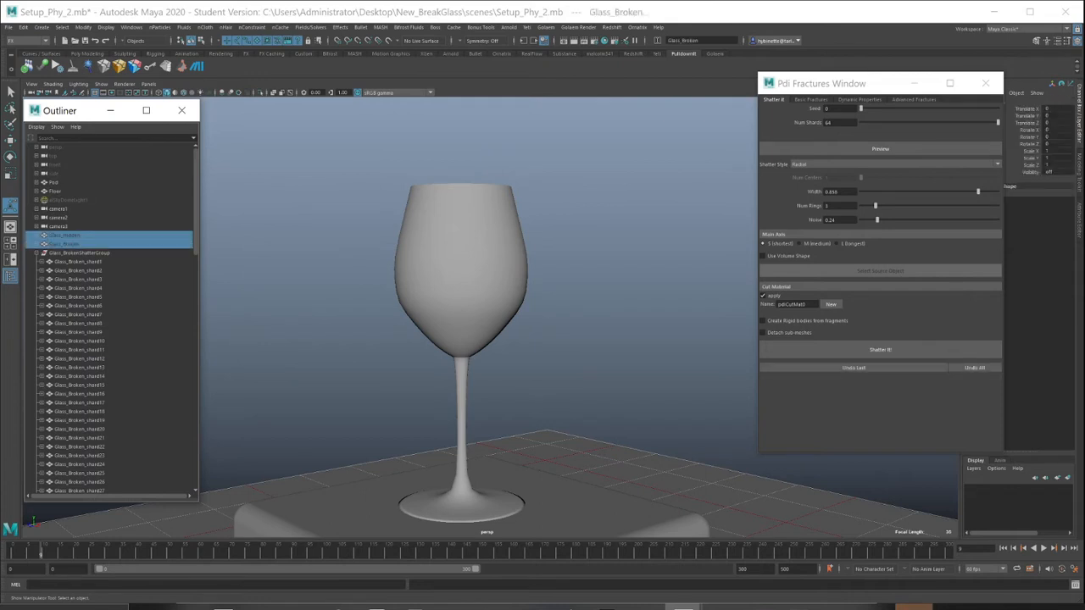
key(Delete)
Step: Ungroup Glass_BrokenShatterGroup so the shards become separate objects in the scene
click(76, 235)
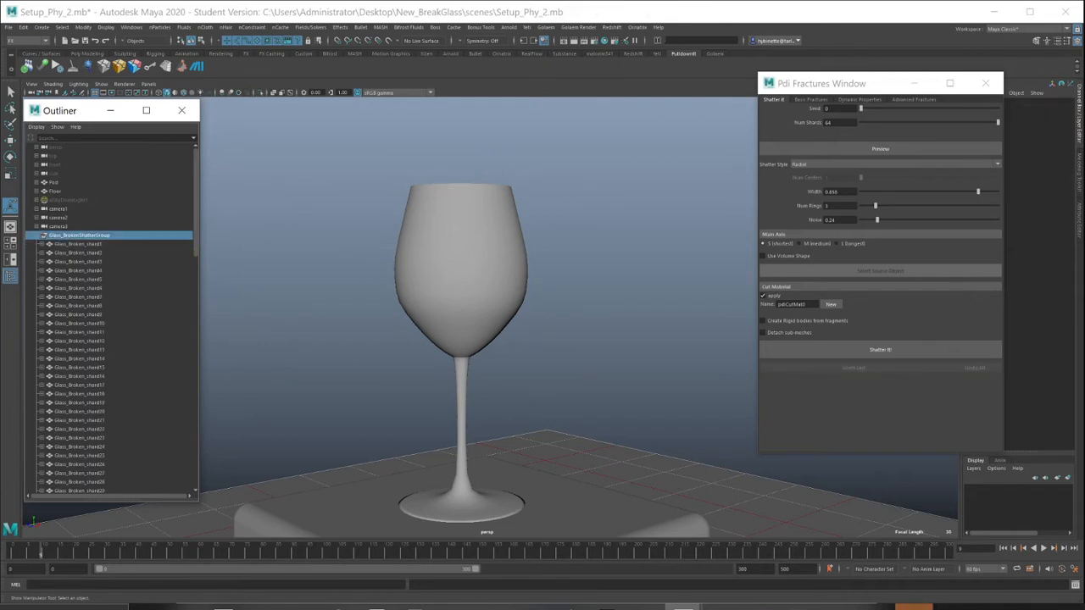
click(23, 27)
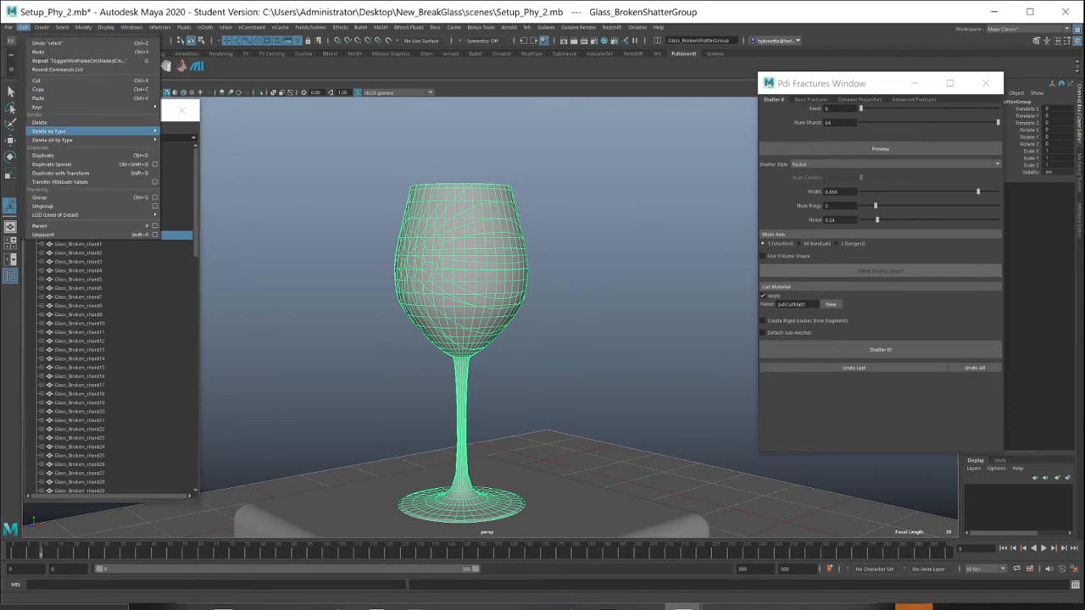
click(43, 206)
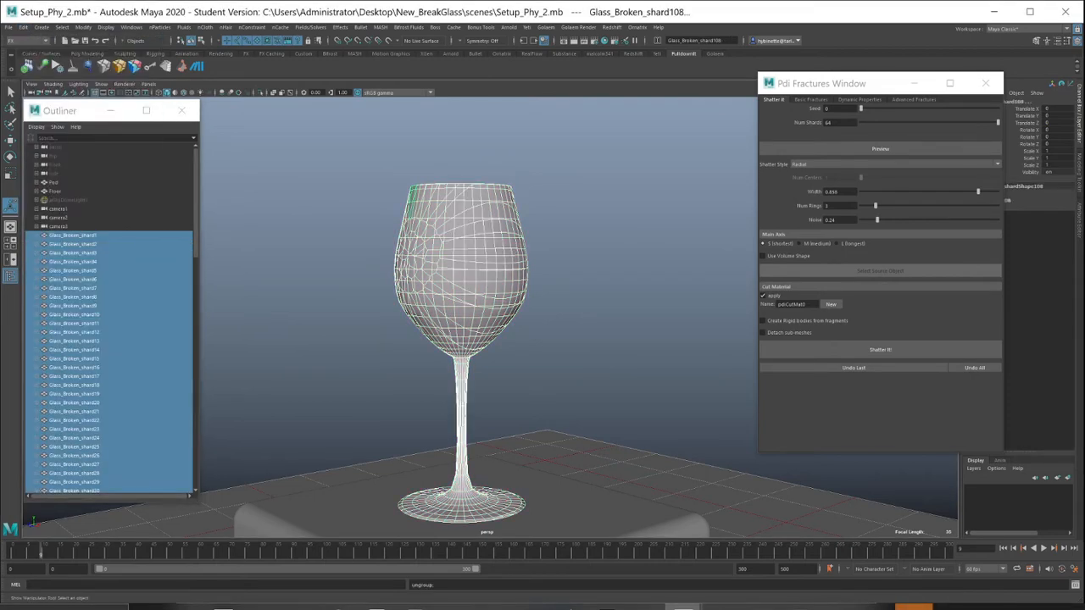
Step: Select the glass shards, making the large shard with the stem and base the last one selected
mouse_move(322, 140)
mouse_down()
mouse_move(644, 347)
mouse_move(589, 344)
mouse_up()
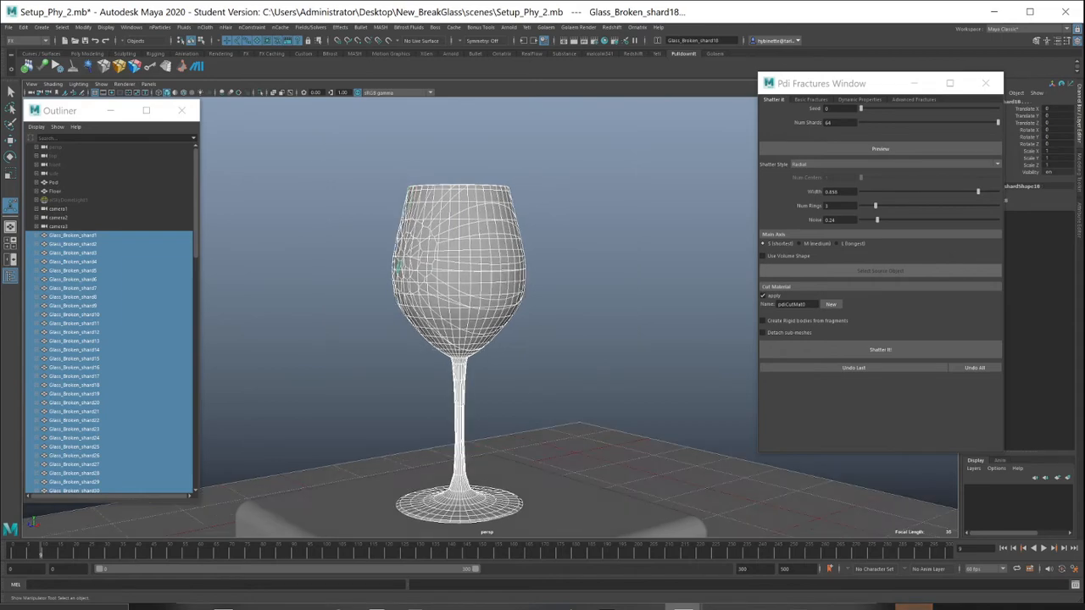
alt+drag(398, 266, 539, 220)
shift+click(529, 377)
alt+drag(593, 388, 354, 458)
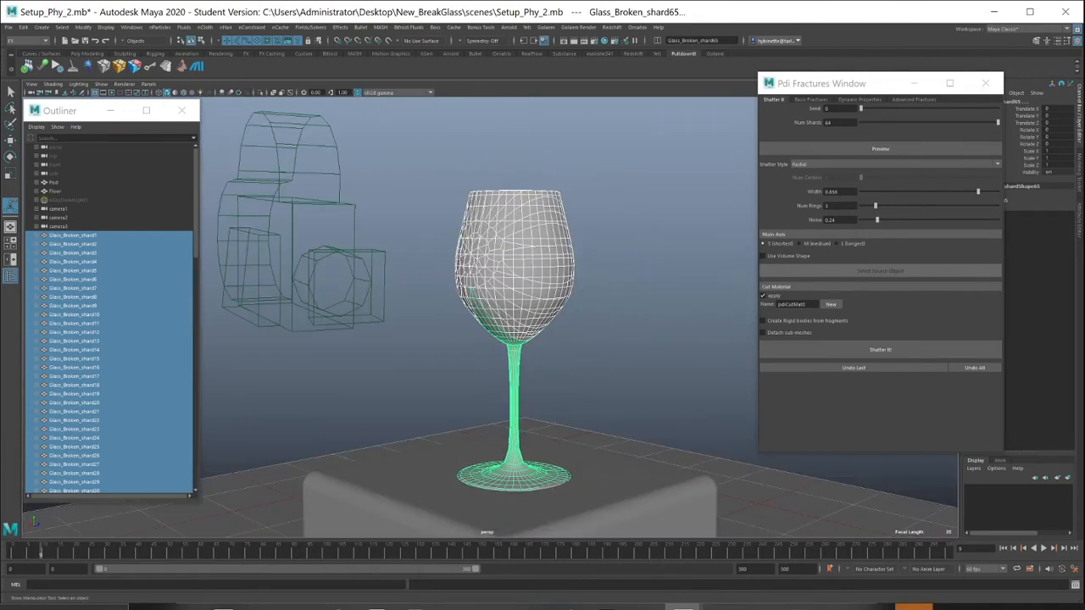
shift+click(513, 389)
shift+click(512, 390)
alt+drag(512, 389, 415, 416)
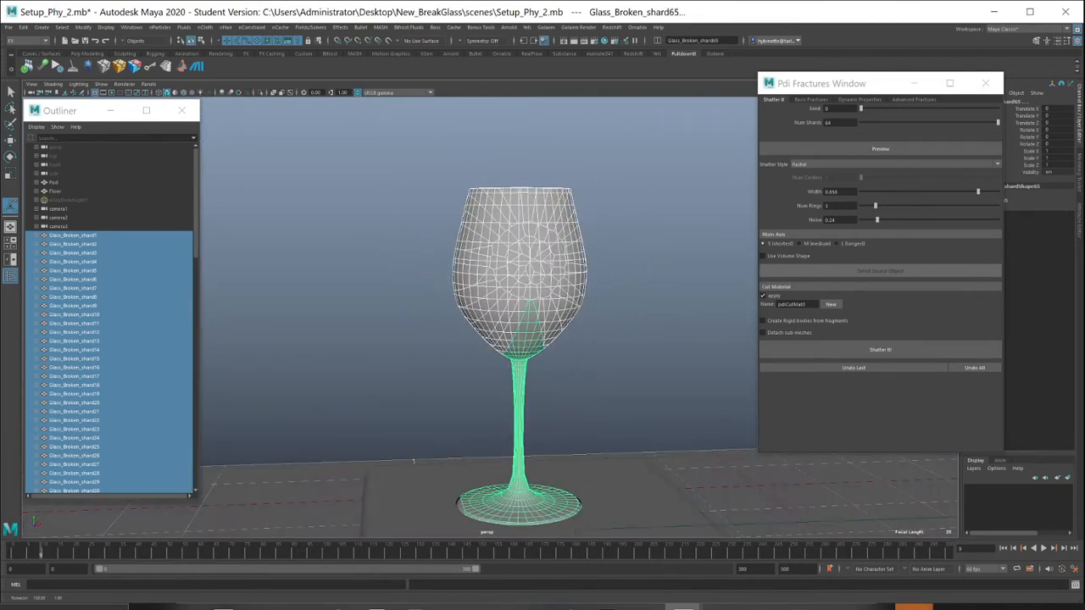
Step: Shatter the stem-and-base shard in Uniform style with 10 shards and seed 2, and select the bowl and upper stem pieces
click(881, 164)
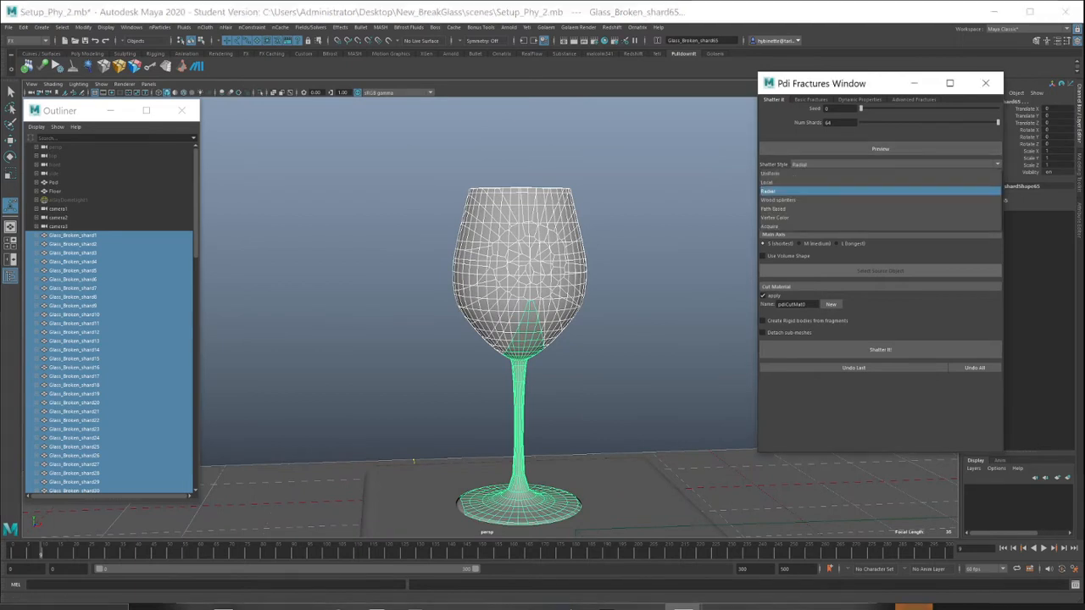
click(770, 173)
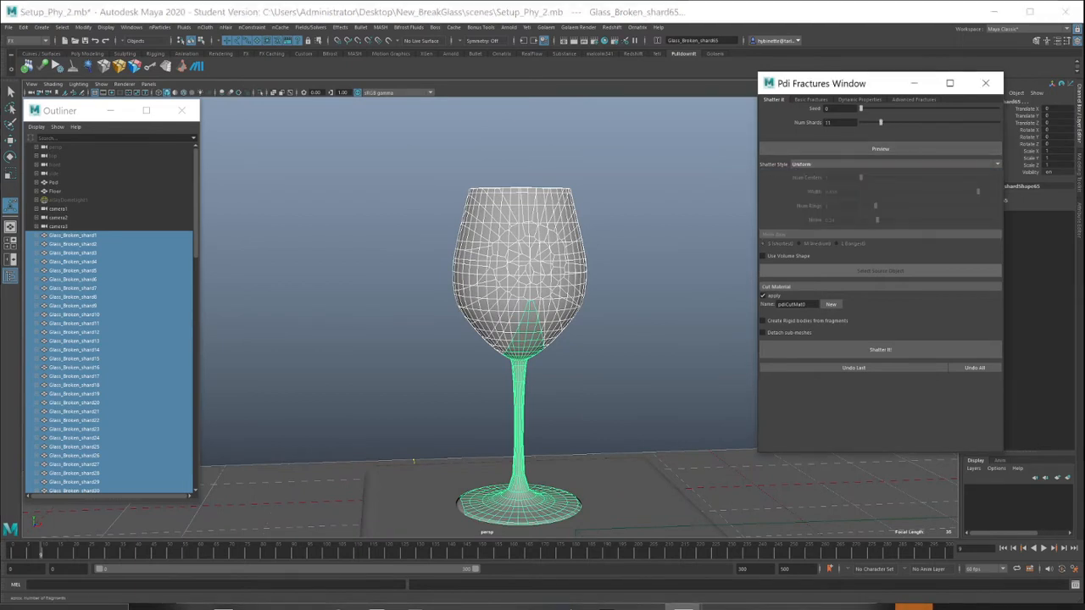
drag(881, 122, 878, 108)
click(880, 349)
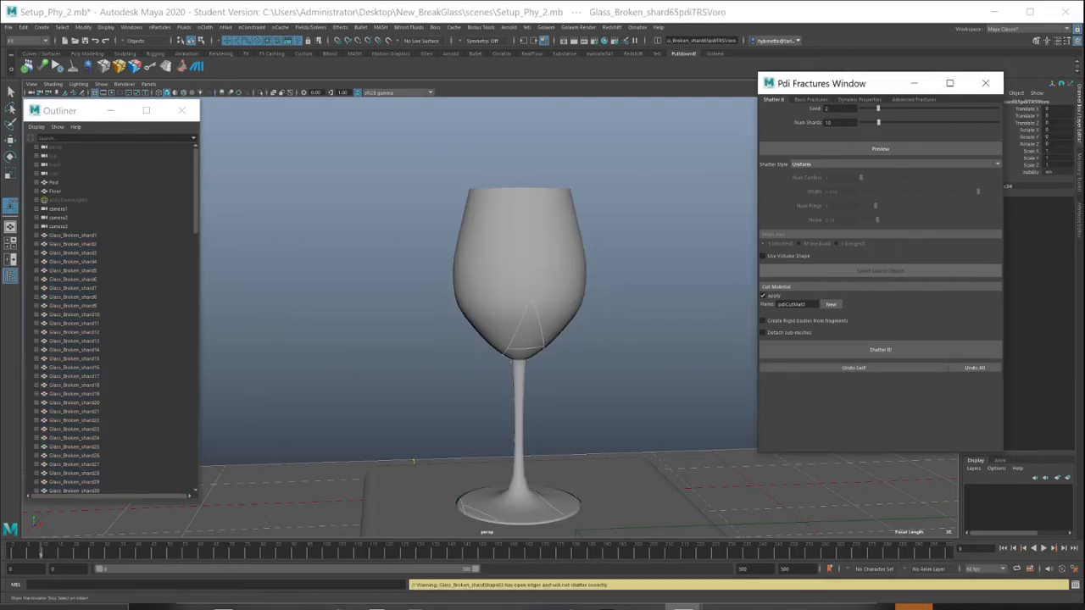
drag(384, 126, 705, 363)
alt+drag(594, 364, 568, 271)
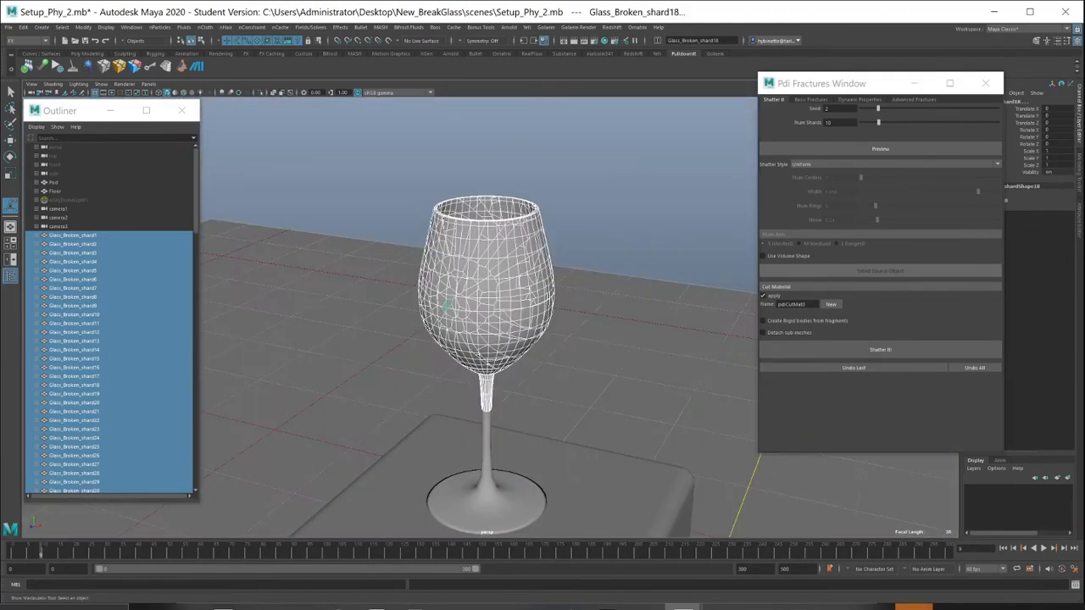
Step: Delete the greyed-out hidden original shards listed between Glass_Broken_shard53 and Glass_Broken_shard74 in the Outliner
click(461, 303)
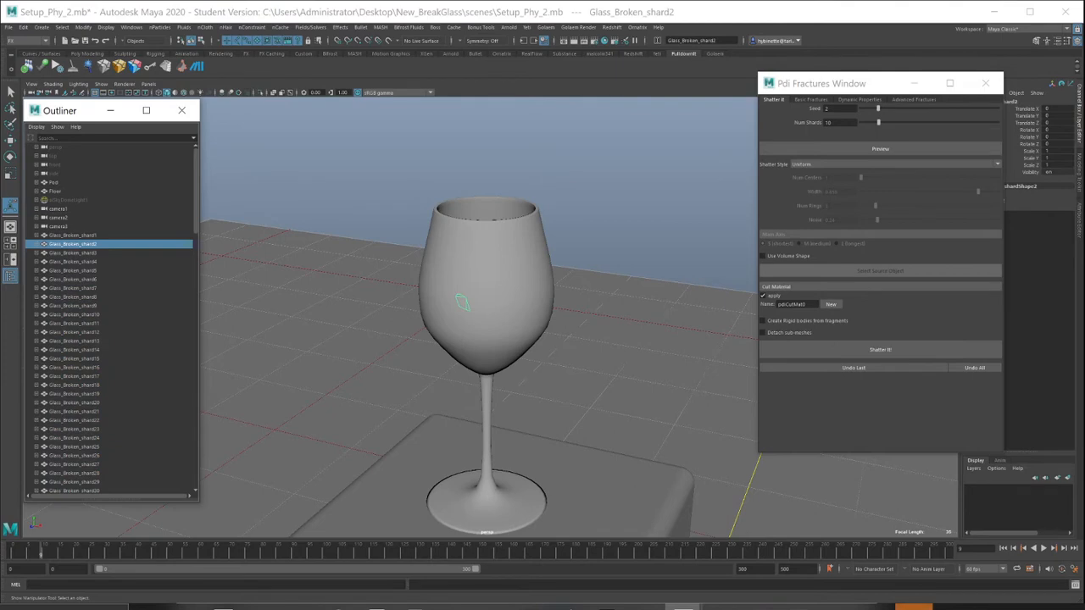
scroll(110, 322, down, 15)
drag(75, 234, 74, 252)
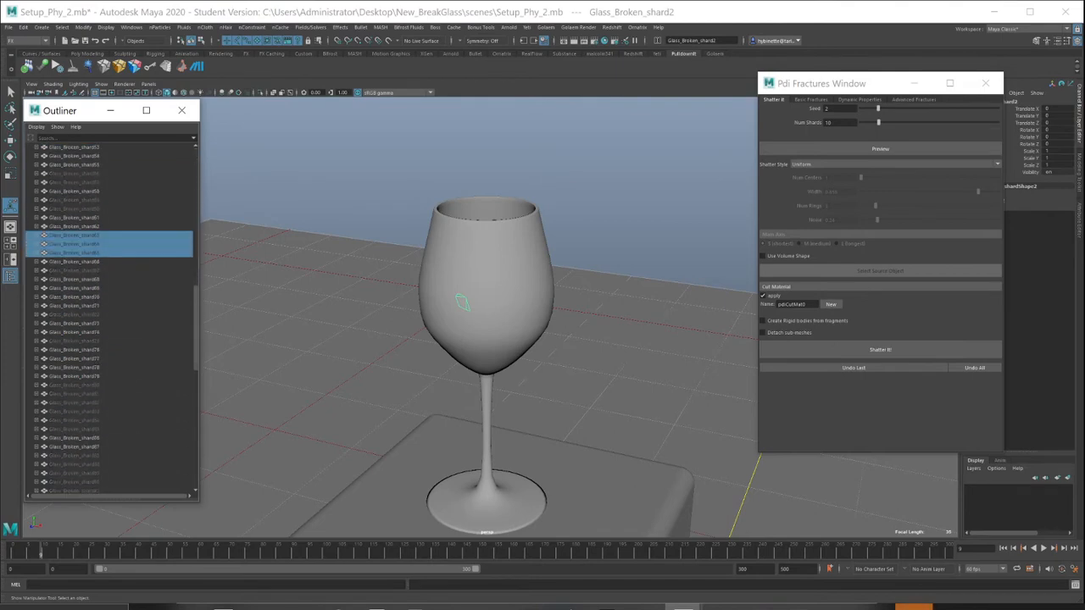
key(Delete)
click(74, 245)
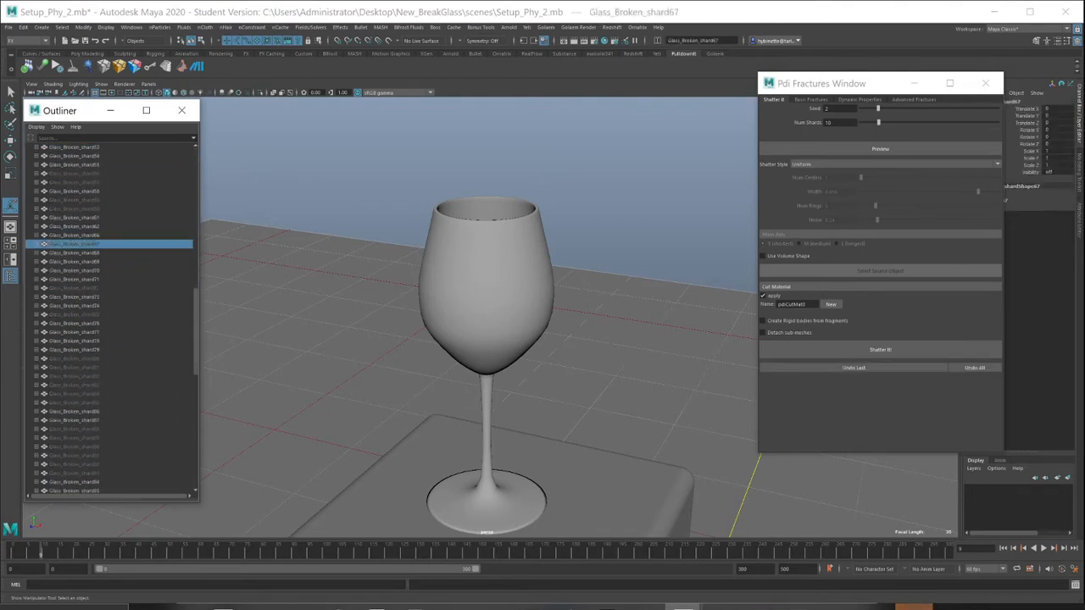
key(Delete)
click(523, 500)
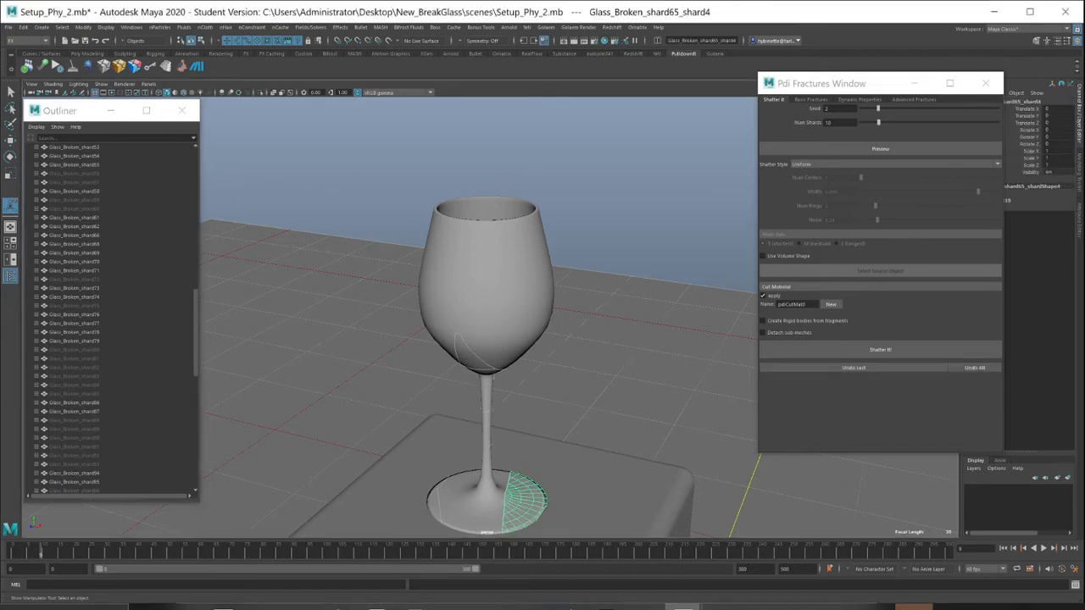
key(Delete)
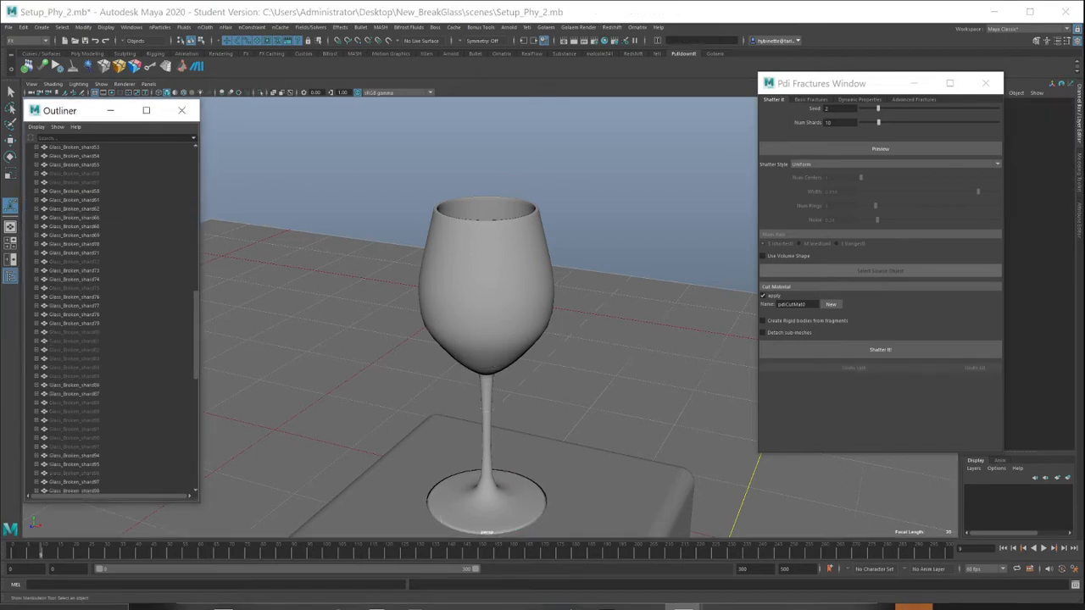
drag(75, 173, 75, 182)
key(Delete)
click(75, 244)
key(Delete)
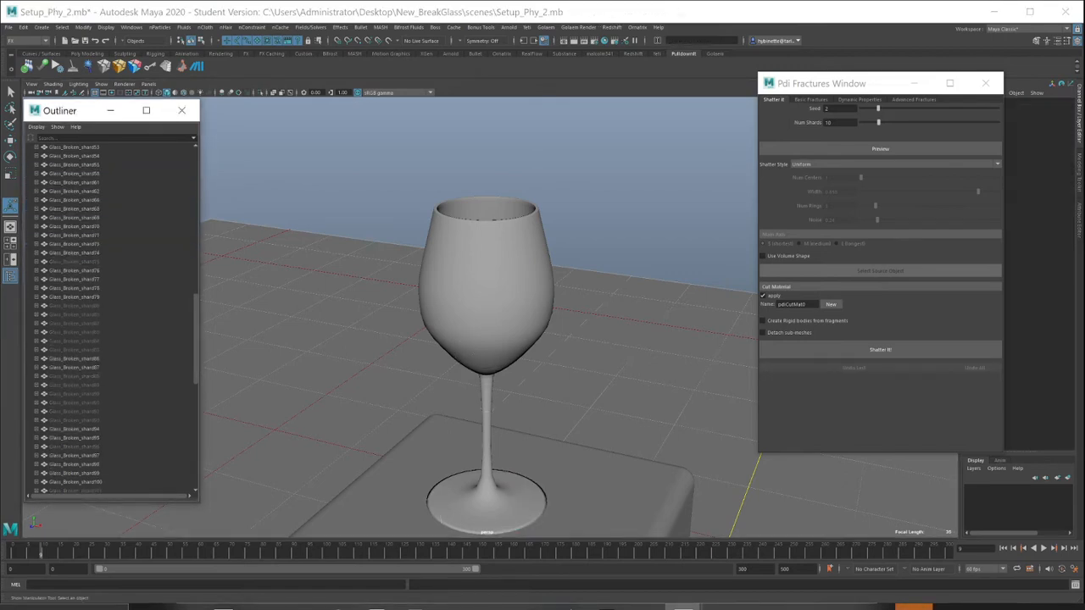
Step: Delete the greyed-out hidden shards from Glass_Broken_shard75 down to the start of the ShatterGroup nodes
drag(75, 306, 74, 437)
key(Delete)
key(Delete)
key(Delete)
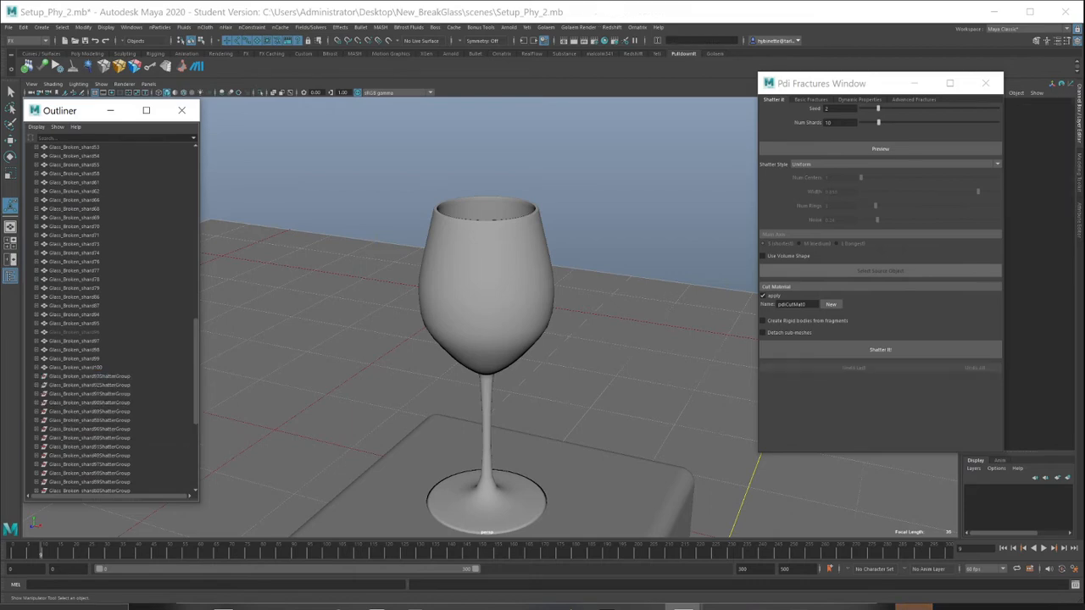
click(75, 323)
key(Delete)
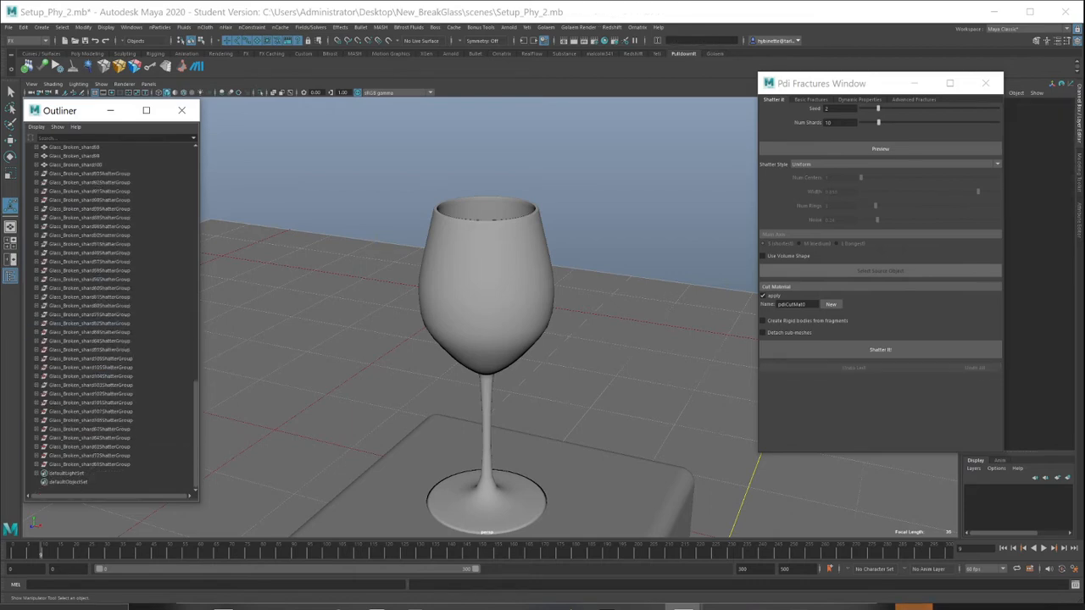
Step: Delete the leftover hidden shards further up the Outliner list and close the Pdi Fractures Window
scroll(75, 376, up, 18)
drag(75, 376, 75, 394)
key(Delete)
scroll(74, 394, down, 11)
scroll(75, 394, up, 20)
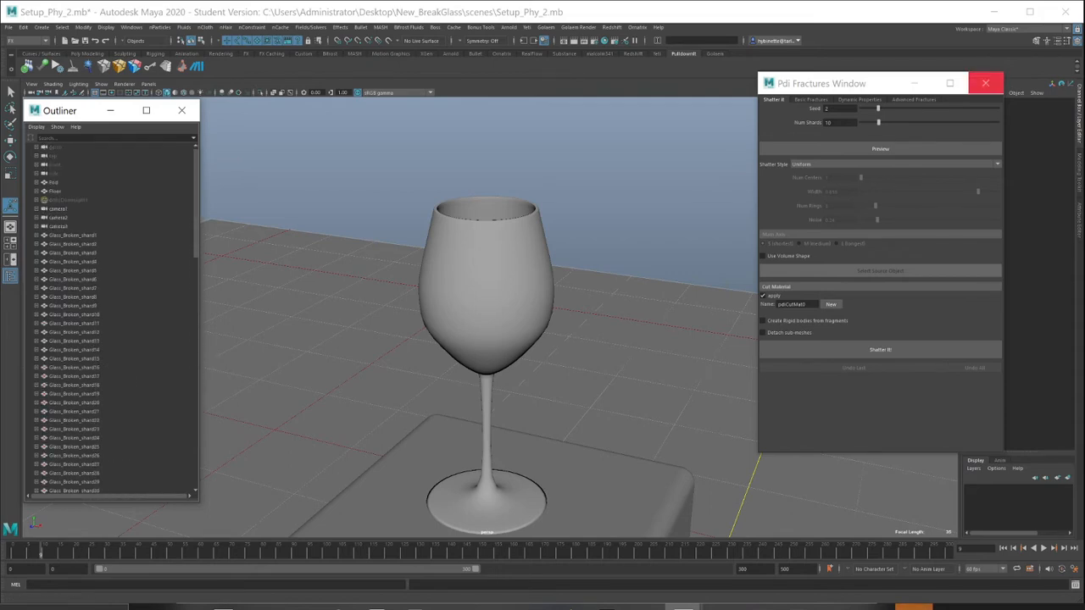
click(985, 83)
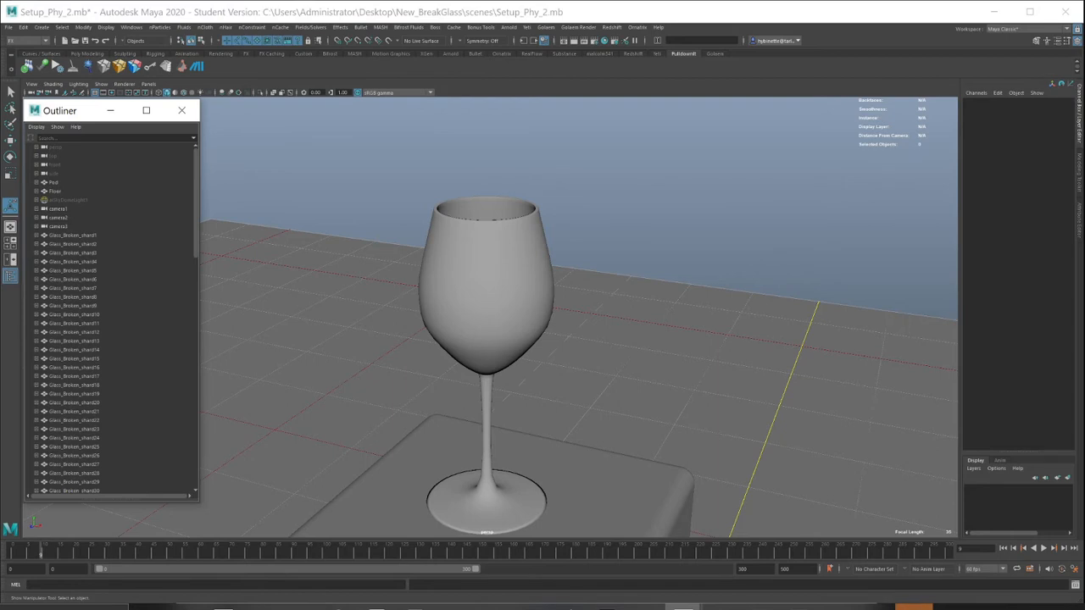
Step: Ungroup all the Glass_Broken ShatterGroup nodes at the end of the Outliner list
scroll(110, 318, down, 20)
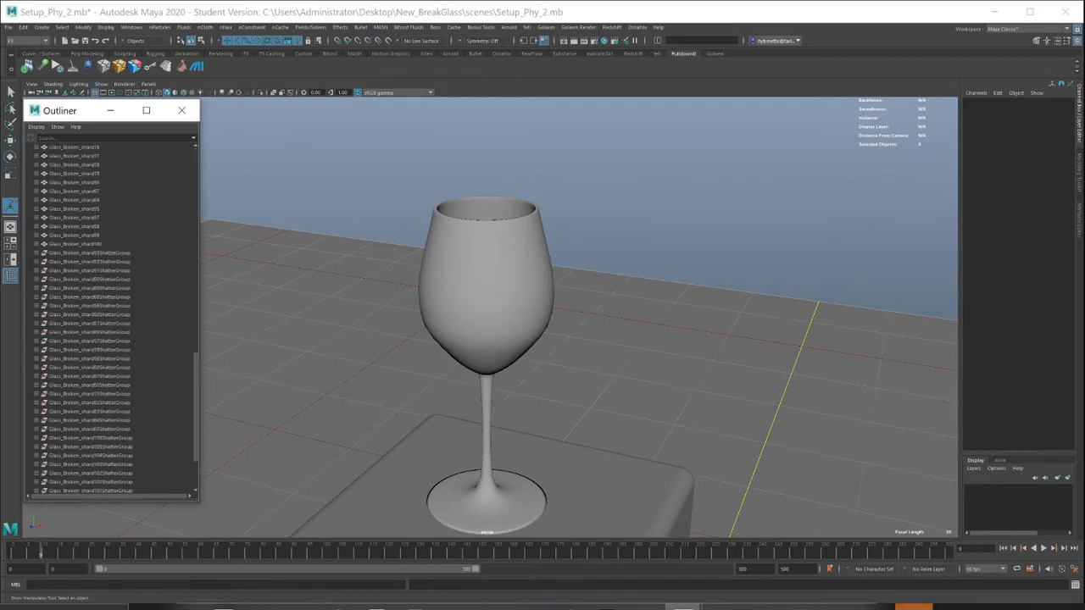
click(89, 252)
scroll(89, 253, down, 3)
shift+click(89, 463)
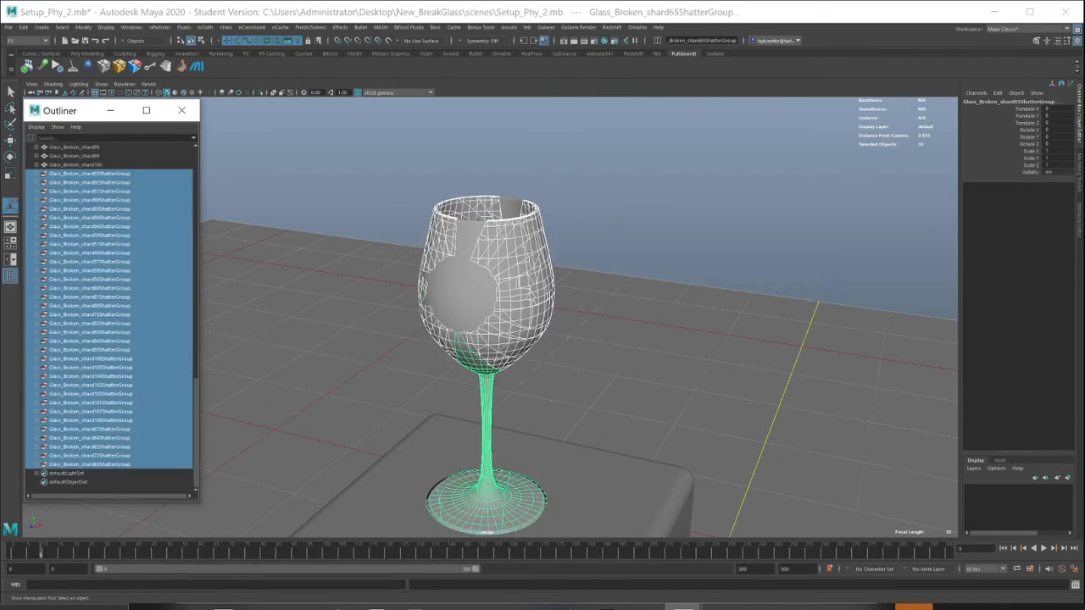
click(42, 27)
click(42, 28)
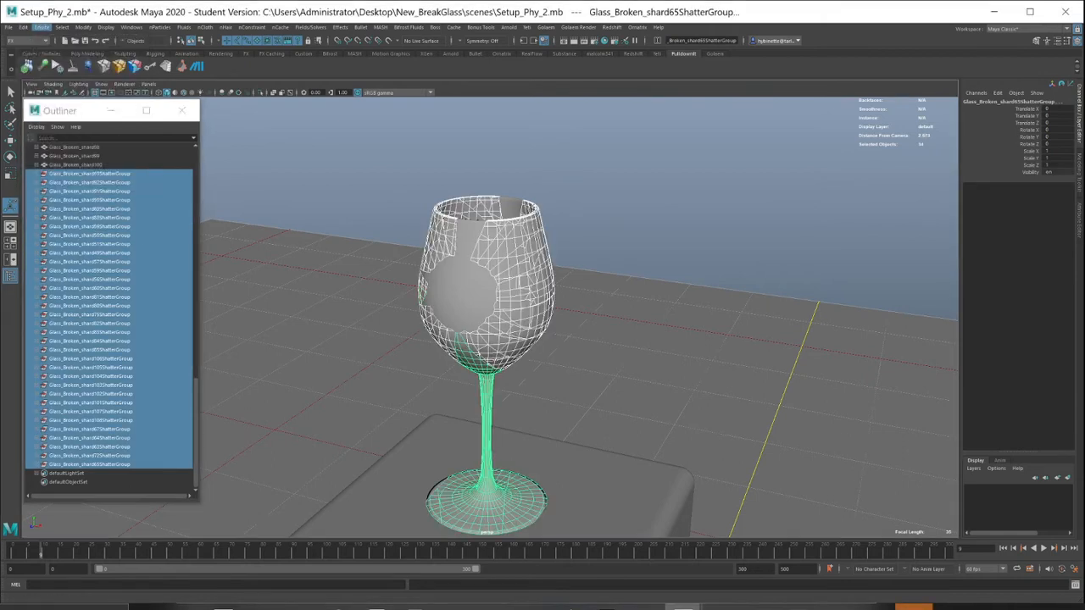
click(24, 27)
click(59, 205)
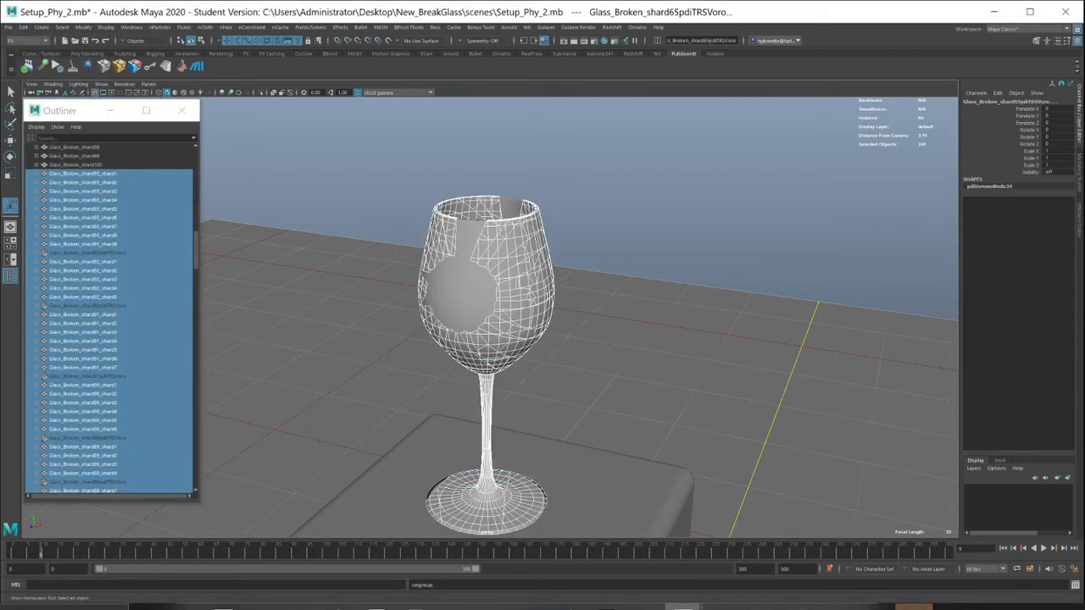
Step: Filter the Outliner by "voro" and delete all the listed pdiTRSVoro nodes
click(92, 138)
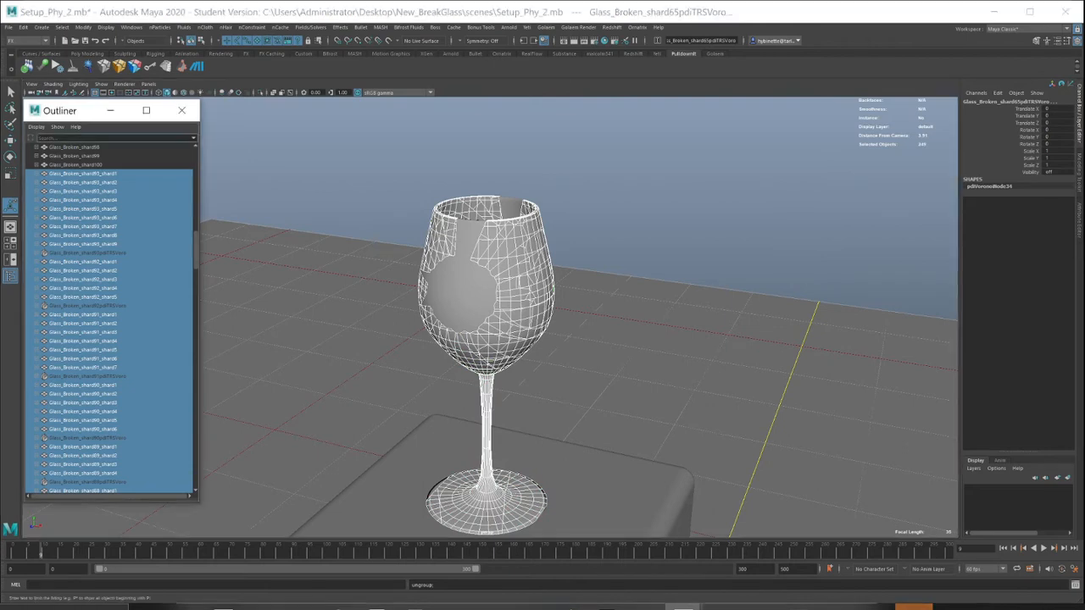
text(voro)
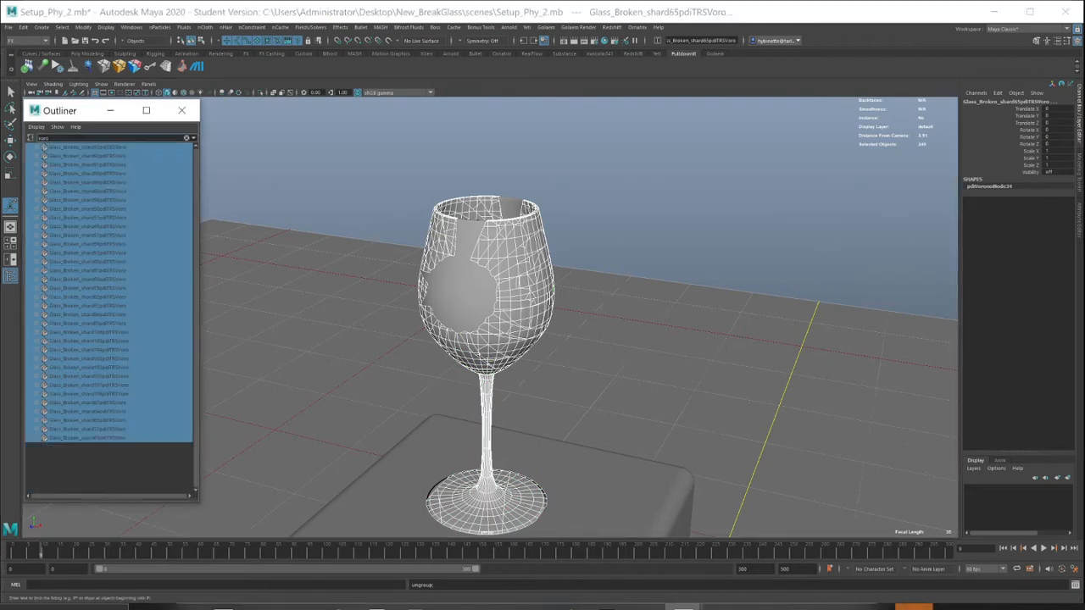
click(85, 438)
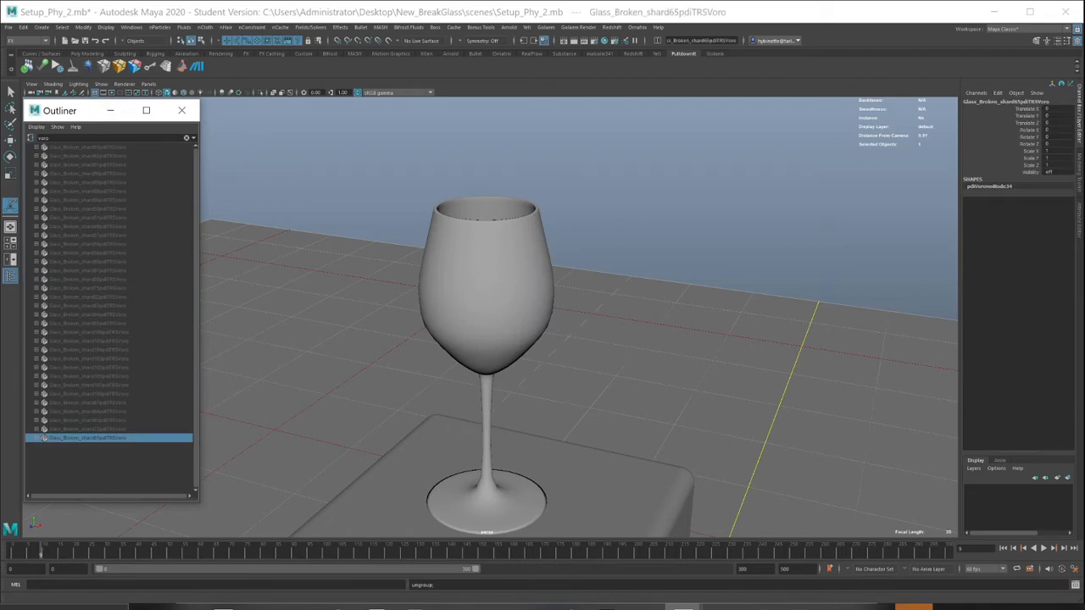
shift+click(87, 148)
key(Delete)
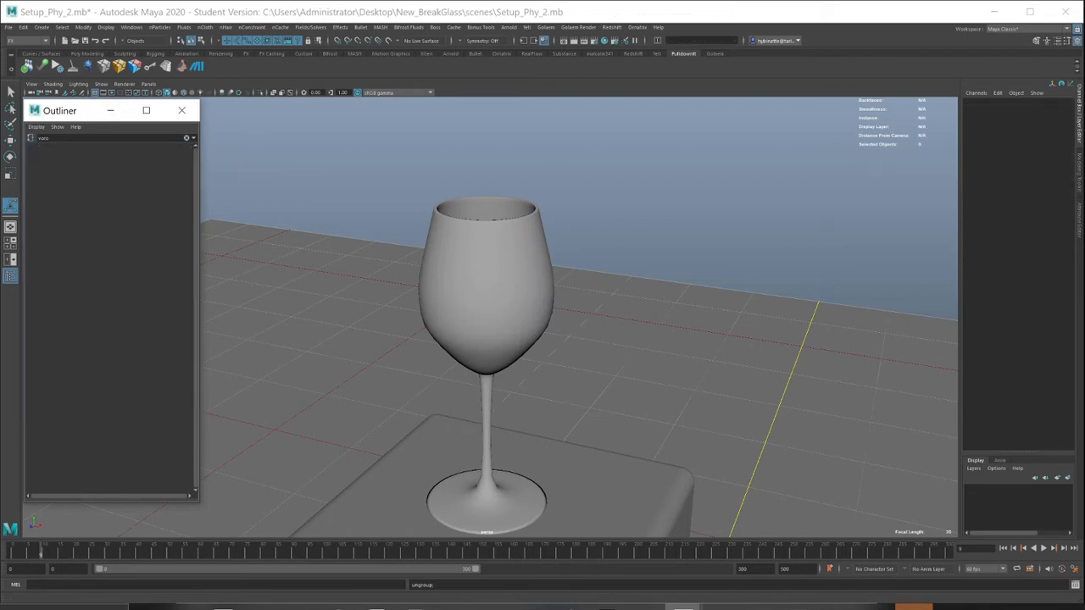
Step: Select the bowl and upper stem shards and examine the break in the stem from several angles
alt+right_drag(543, 318, 458, 318)
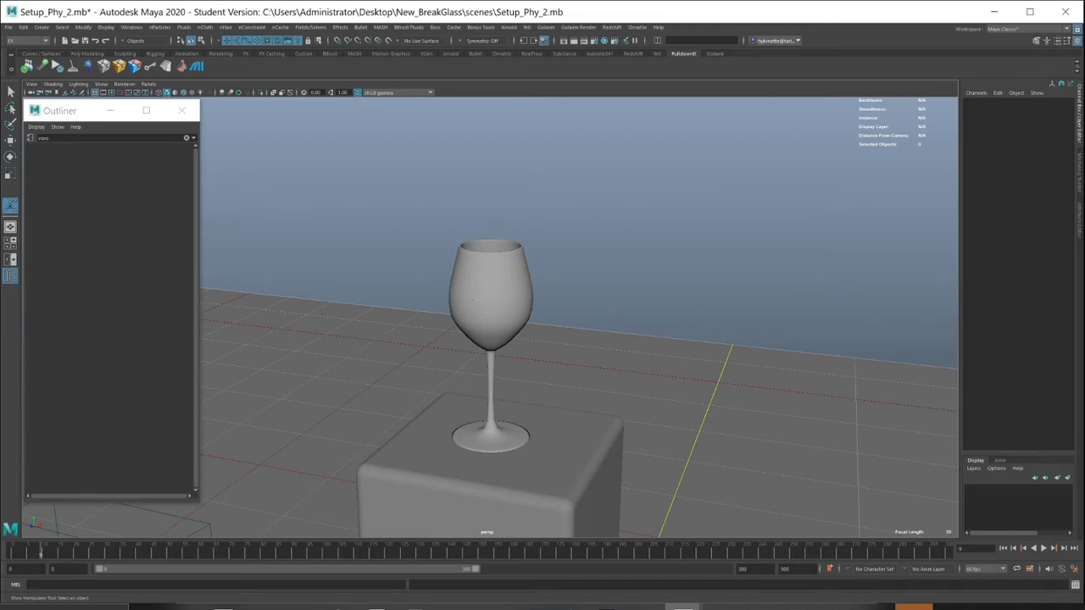
drag(400, 209, 585, 297)
alt+drag(568, 313, 593, 278)
drag(414, 224, 619, 363)
alt+right_drag(509, 339, 594, 339)
alt+middle_drag(559, 339, 678, 288)
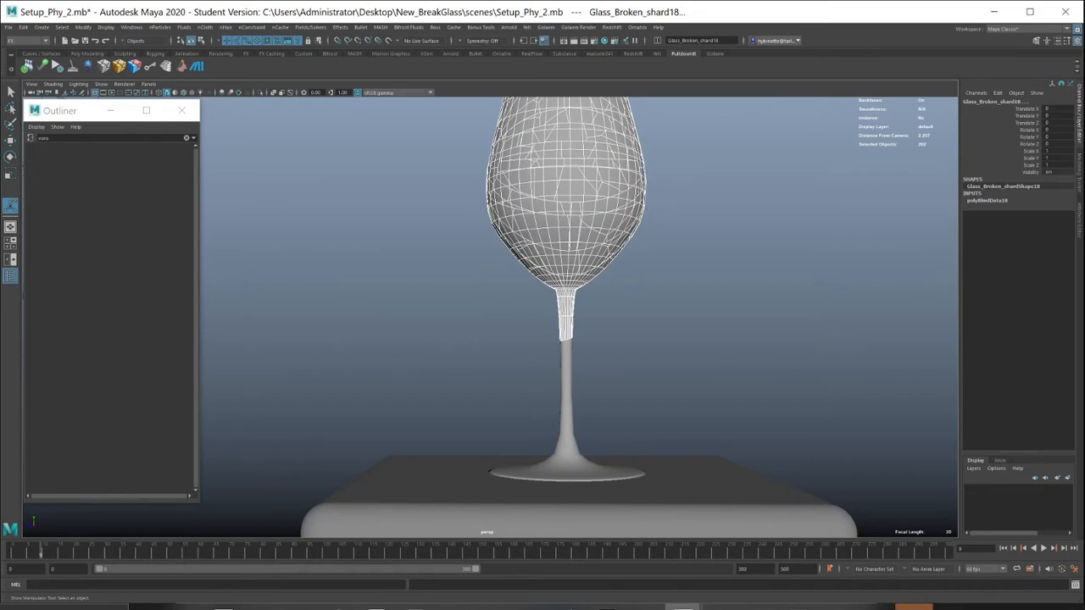
alt+right_drag(576, 339, 560, 339)
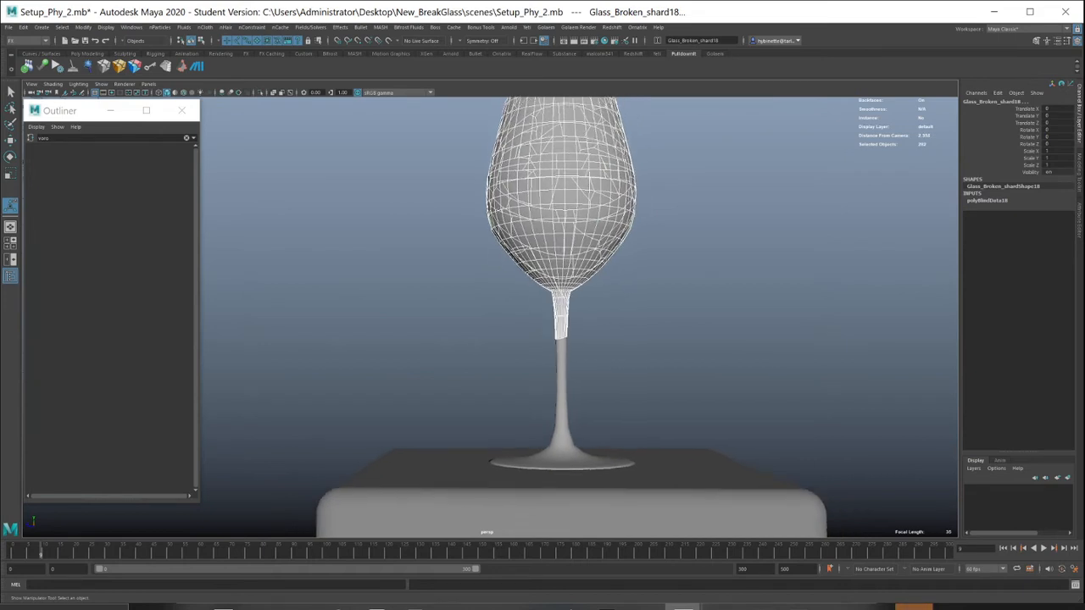
alt+drag(559, 323, 565, 347)
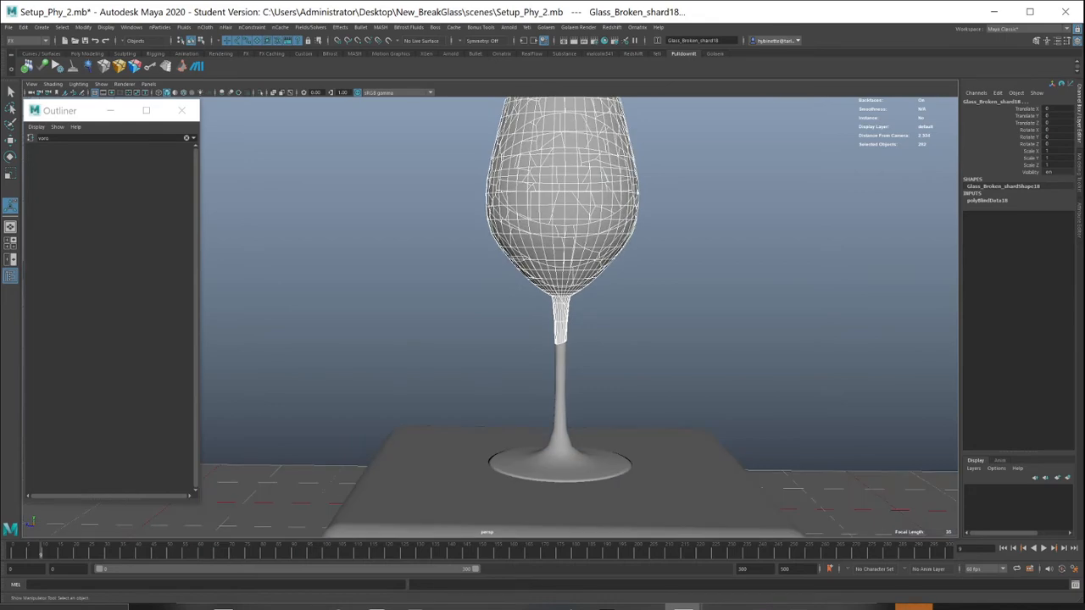
alt+right_drag(576, 339, 509, 339)
alt+drag(509, 331, 572, 369)
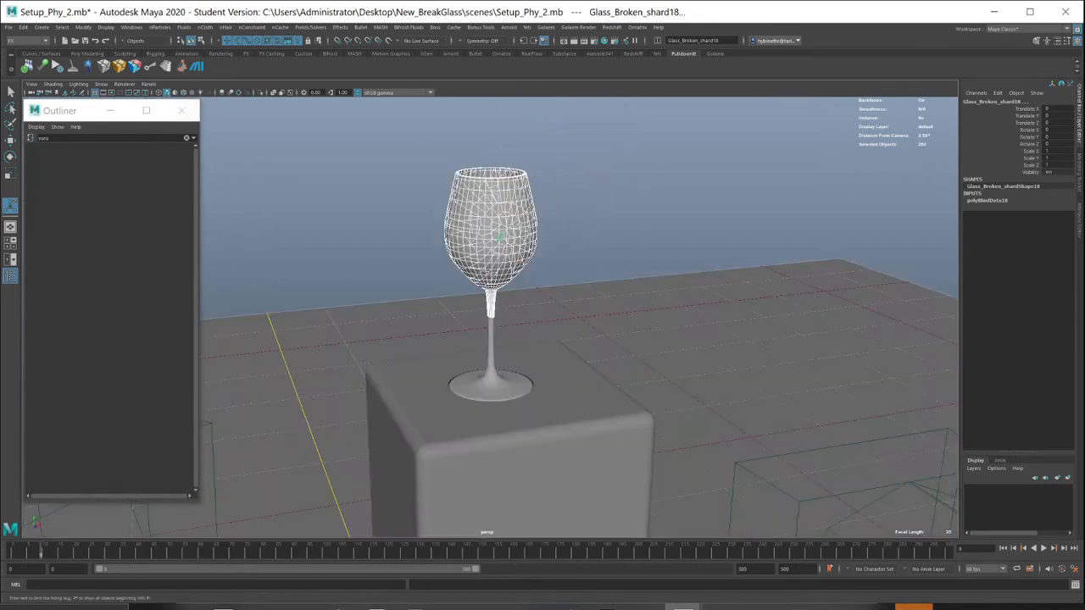
Step: Clear the "voro" filter from the Outliner and deselect the shards
double_click(43, 138)
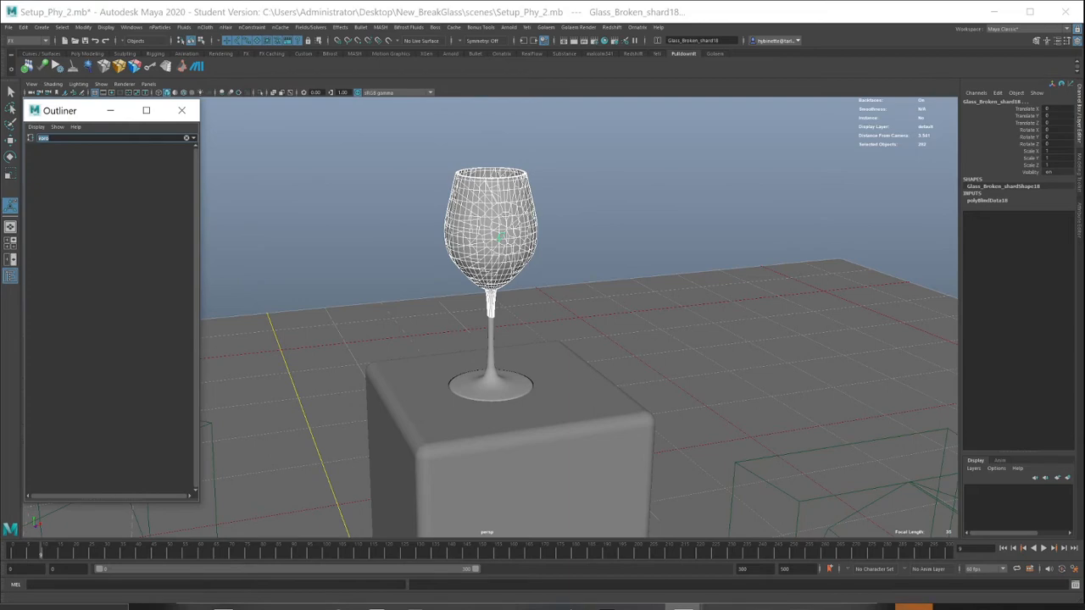
key(BackSpace)
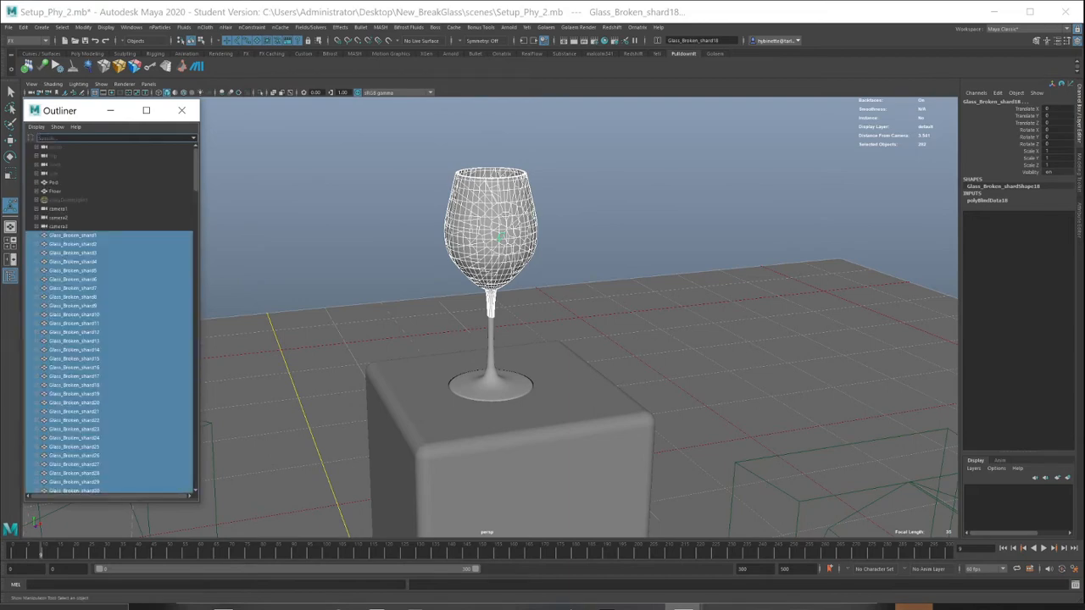
click(356, 199)
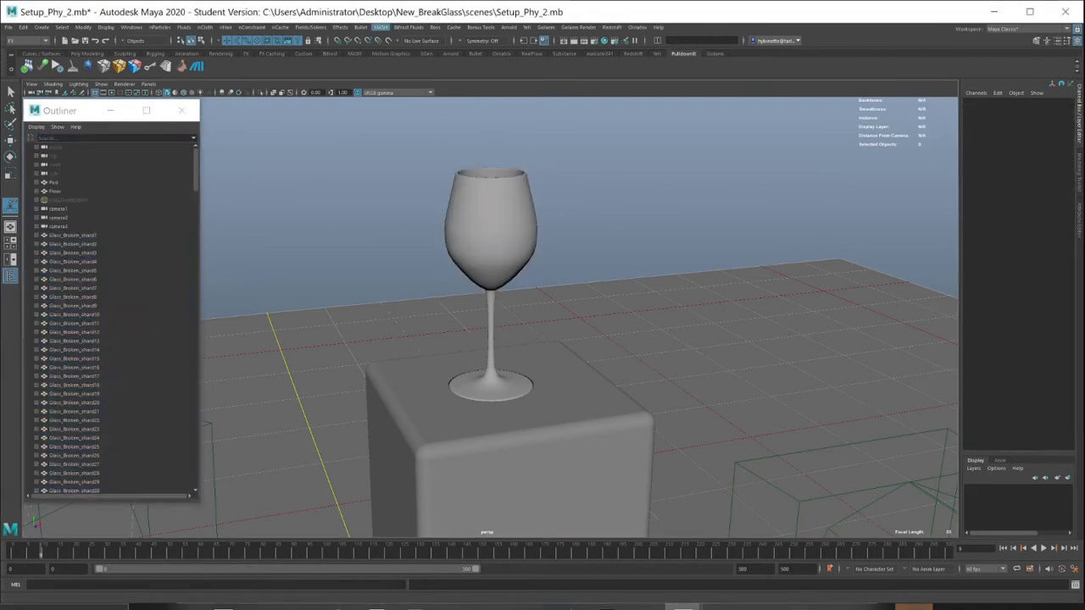
Step: Detach the Bullet commands as a floating window beside the glass
click(362, 27)
click(361, 27)
click(361, 27)
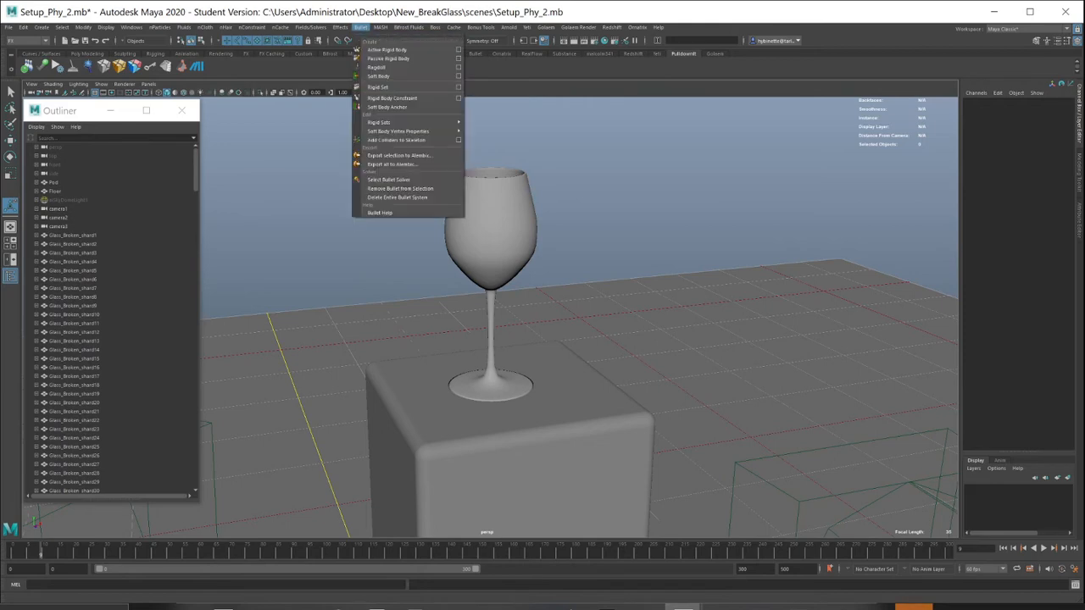
click(407, 35)
drag(384, 24, 841, 134)
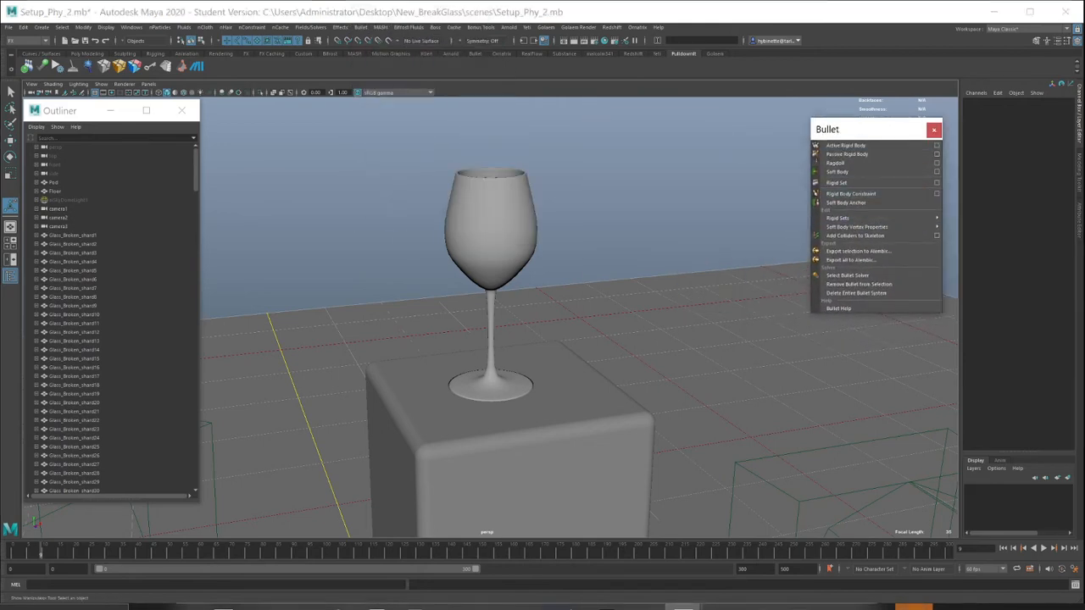
drag(844, 125, 799, 122)
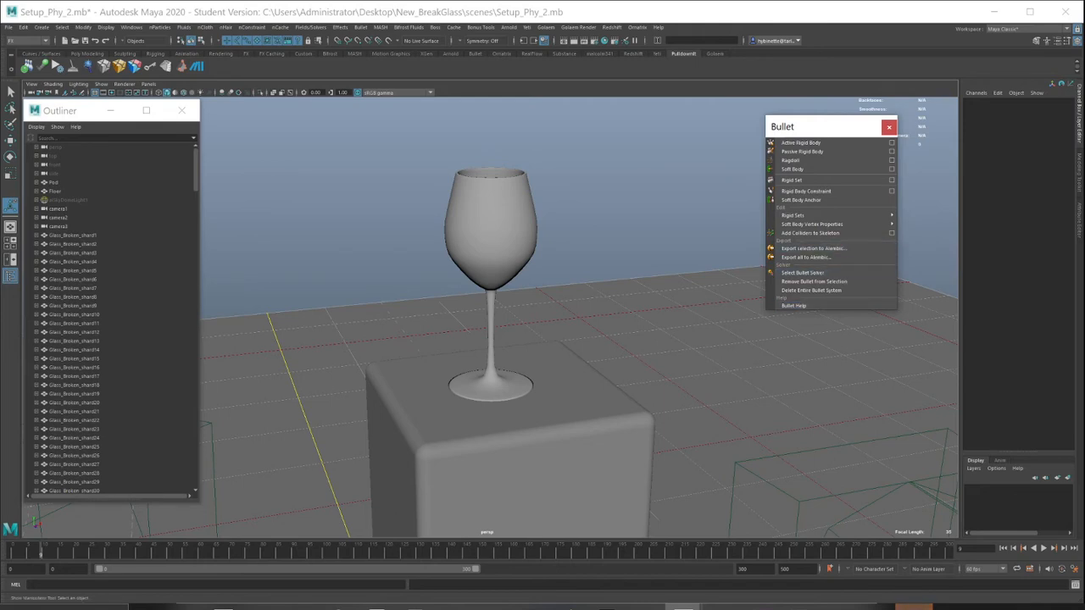
Step: Select all the bowl and upper stem shards and create a Bullet Rigid Set from them
alt+drag(543, 254, 543, 288)
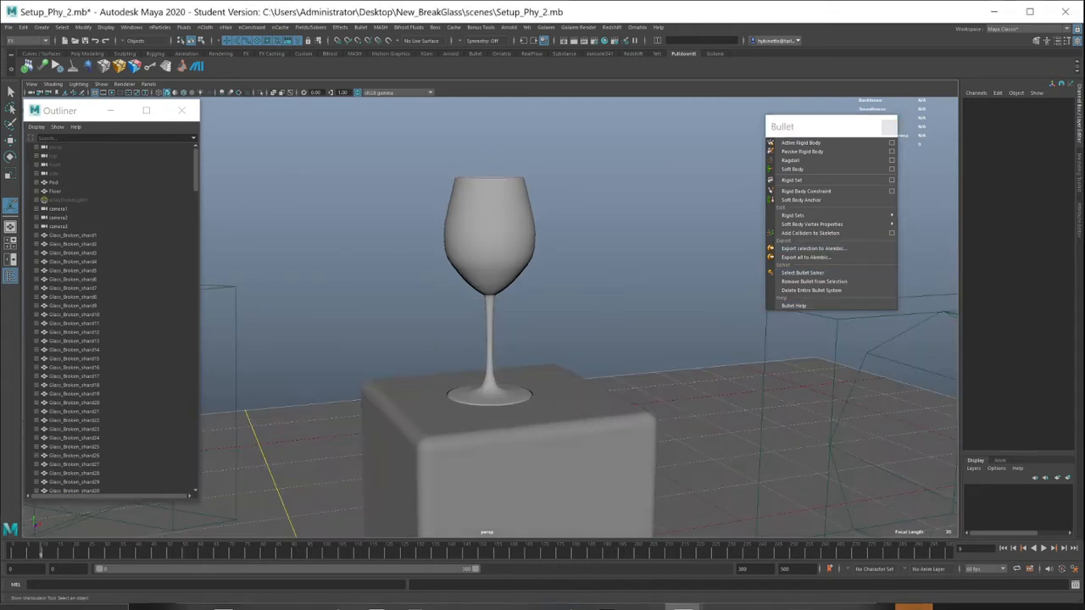
drag(353, 141, 629, 294)
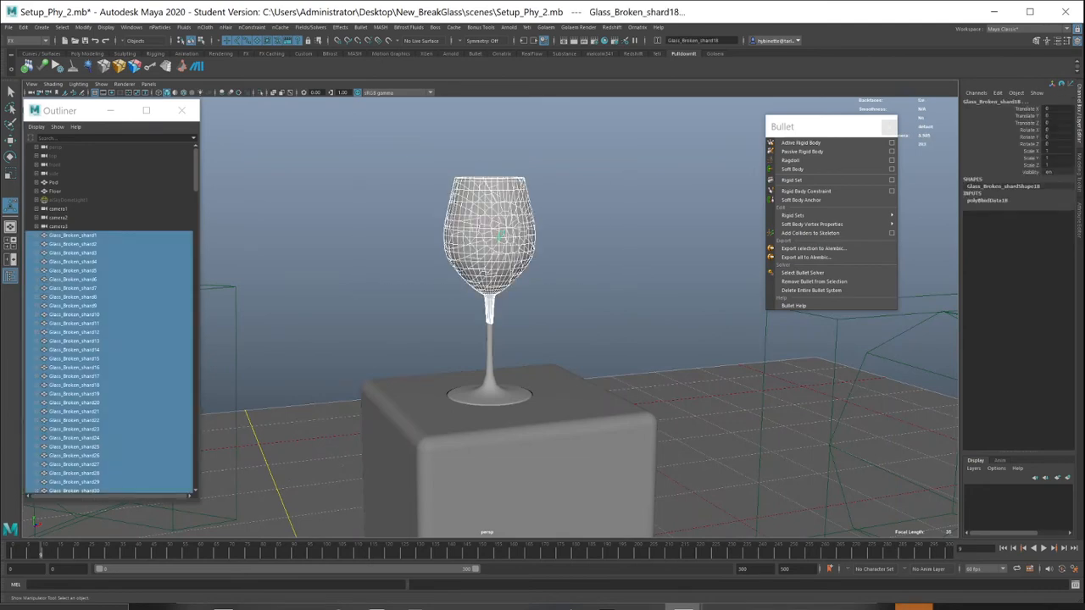
mouse_move(543, 305)
alt+mouse_down()
mouse_move(576, 297)
mouse_move(551, 301)
alt+mouse_up()
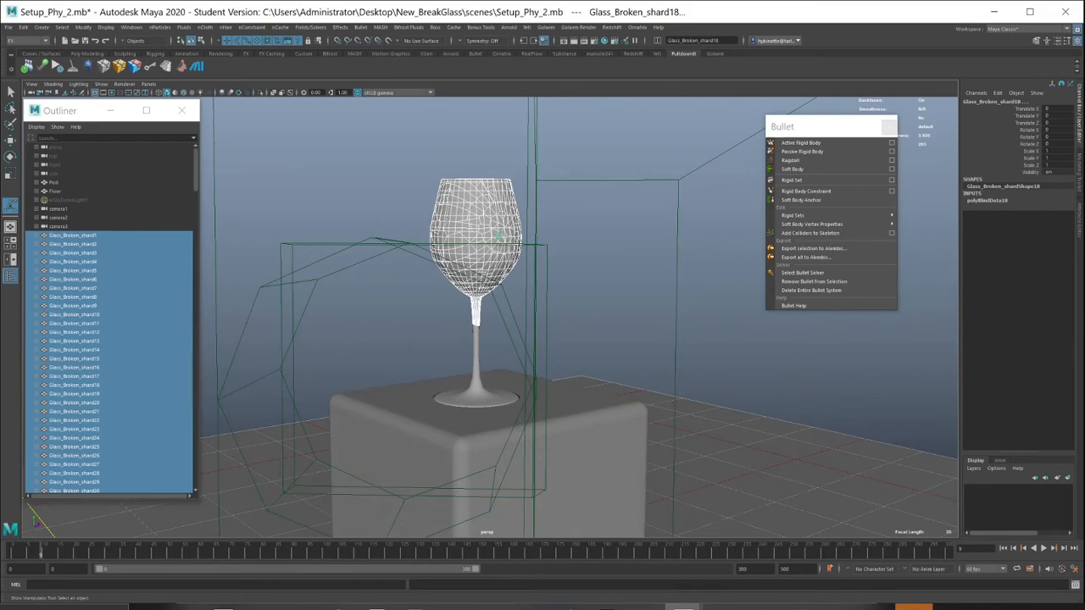
drag(814, 127, 755, 145)
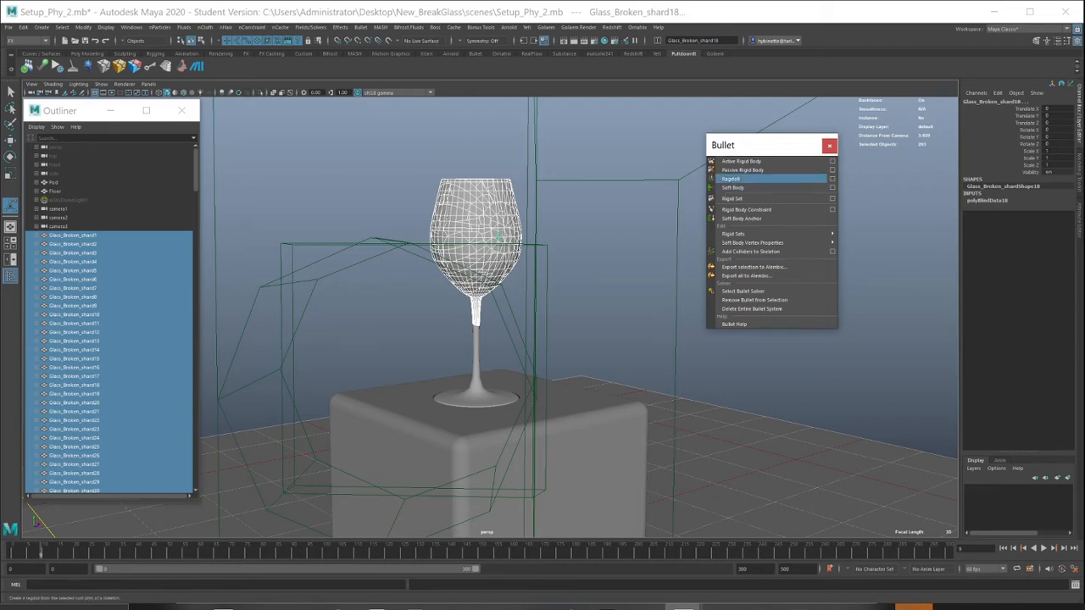
click(731, 199)
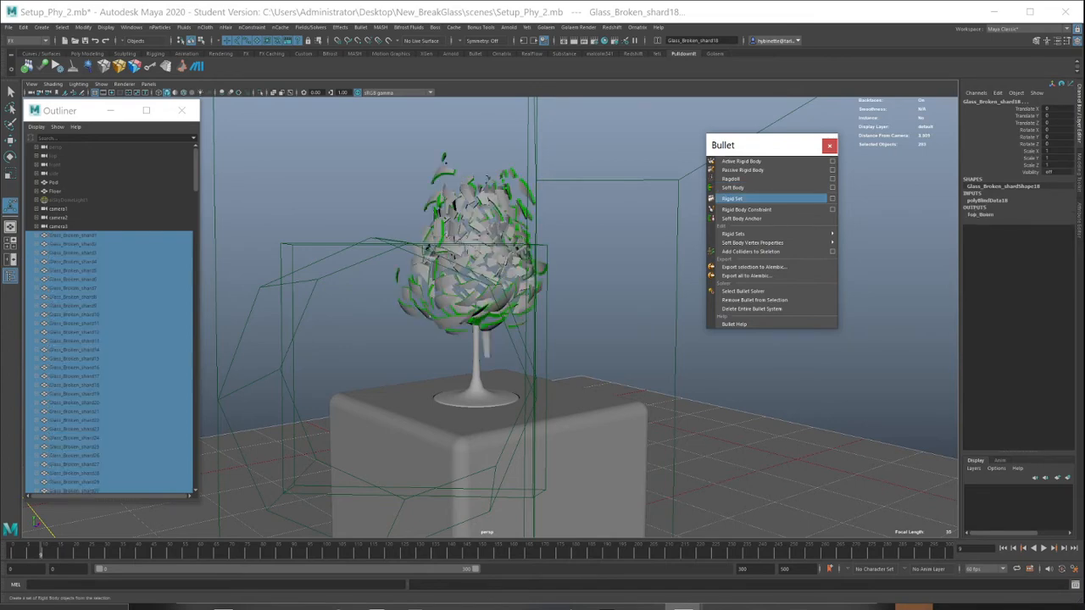
Step: Select the Bullet solver and play the simulation from the first frame twice, rewinding to the start
drag(196, 169, 196, 471)
click(64, 447)
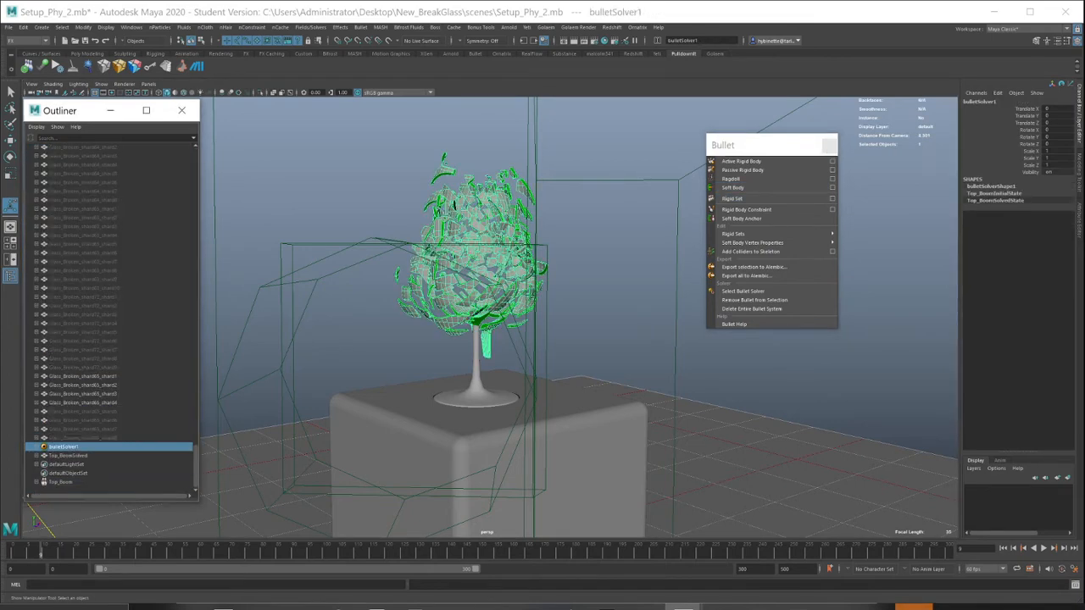
click(1009, 549)
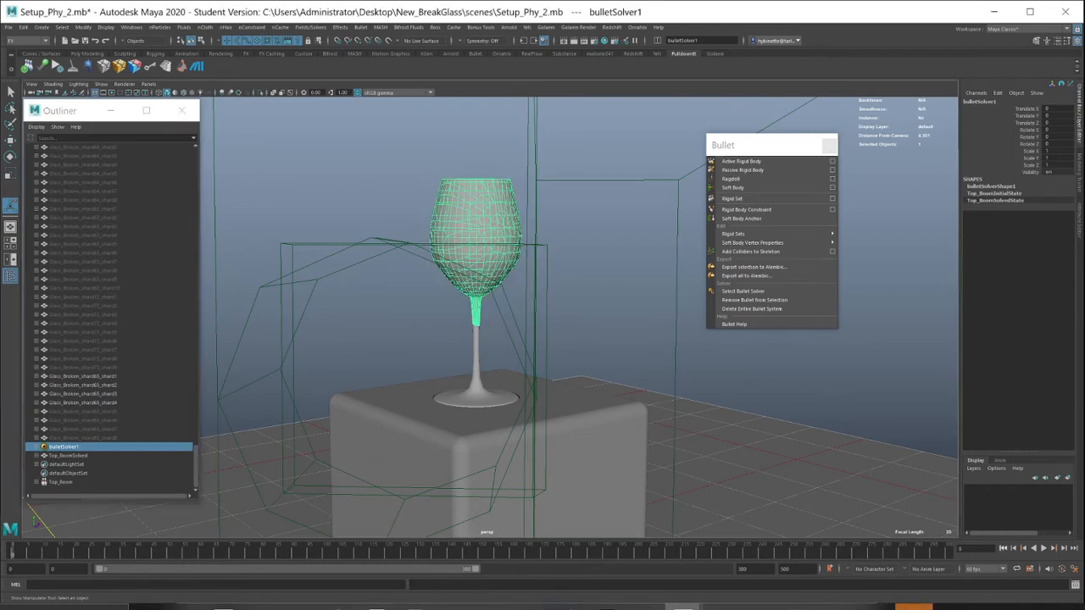
click(1043, 548)
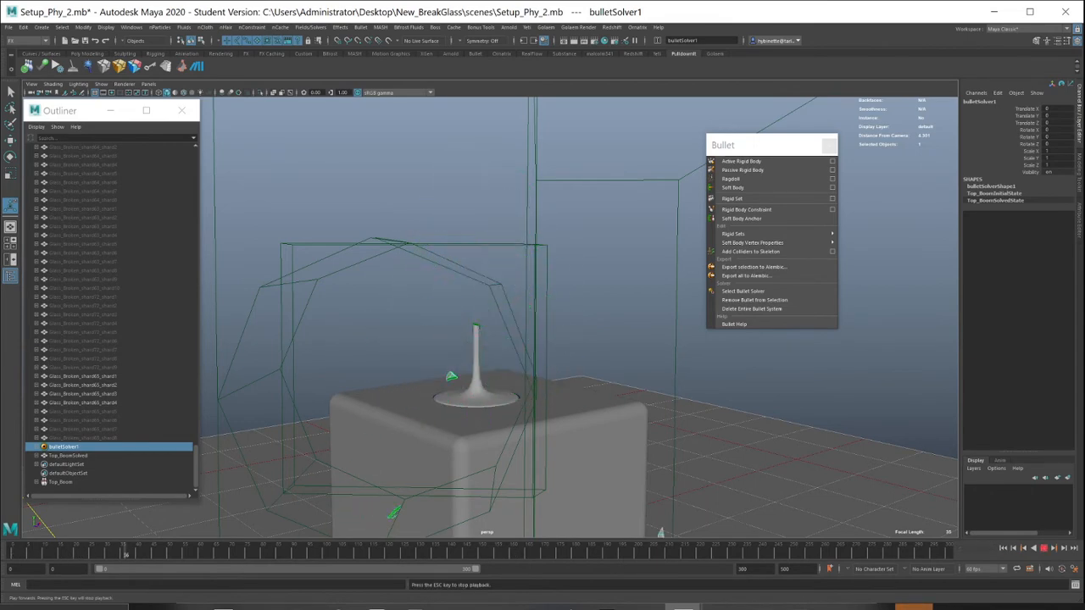
key(Escape)
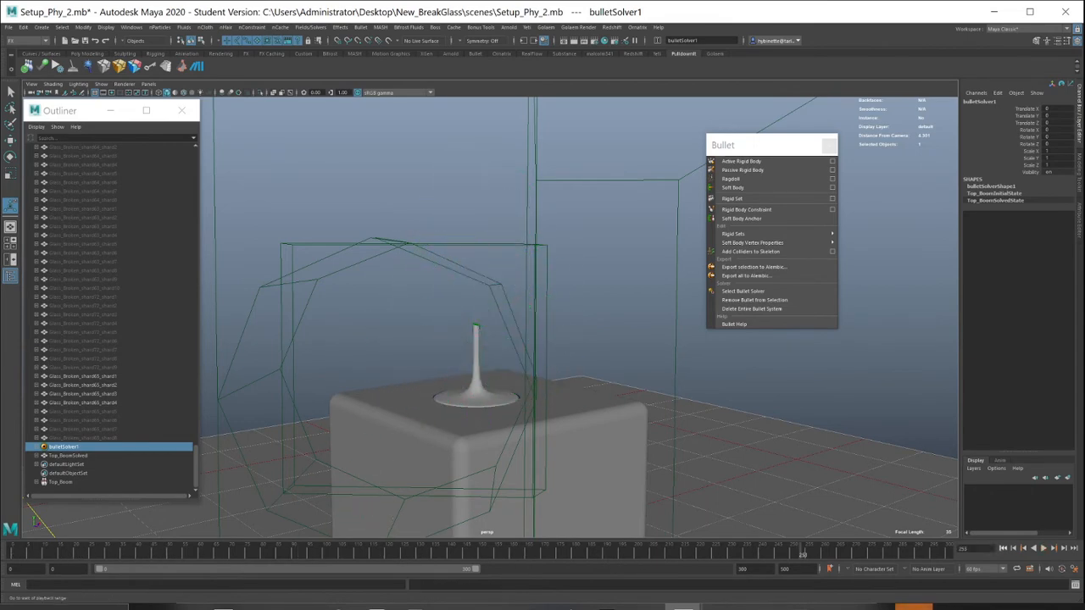
key(alt+shift+v)
key(alt+v)
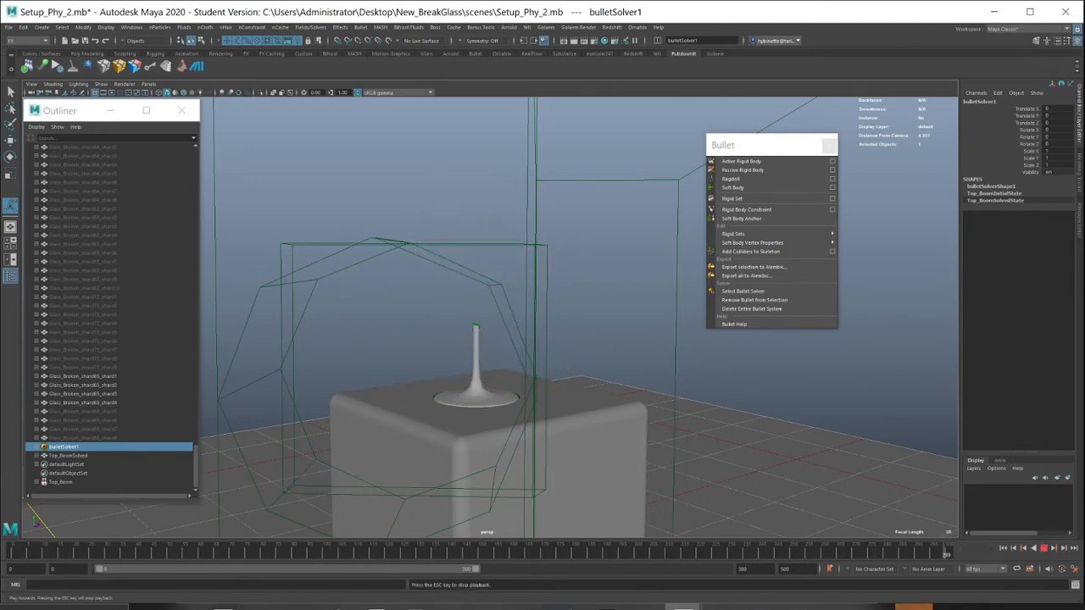
key(Escape)
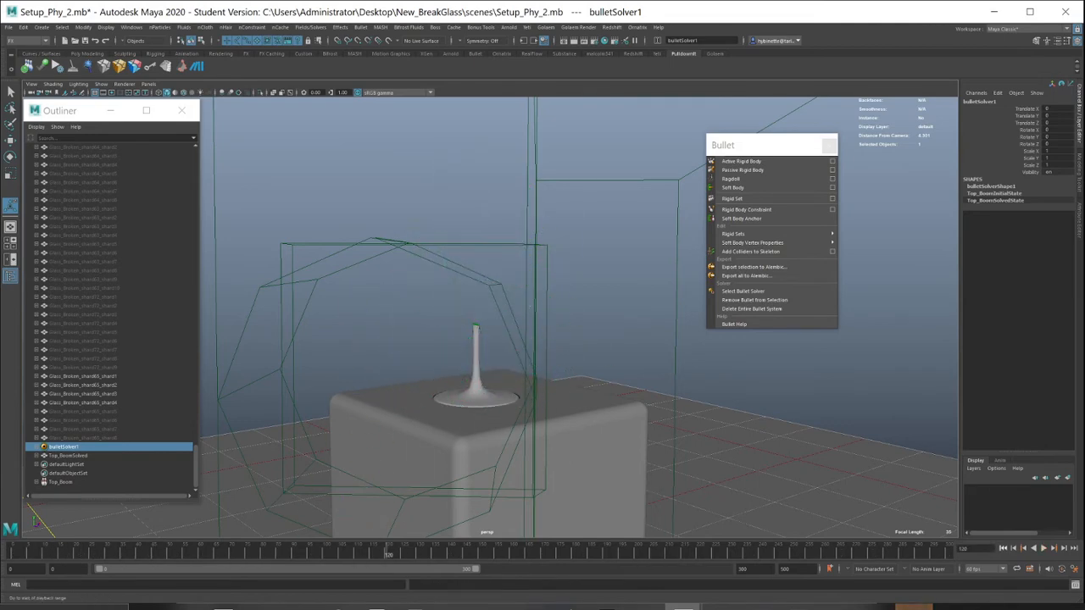
key(alt+shift+v)
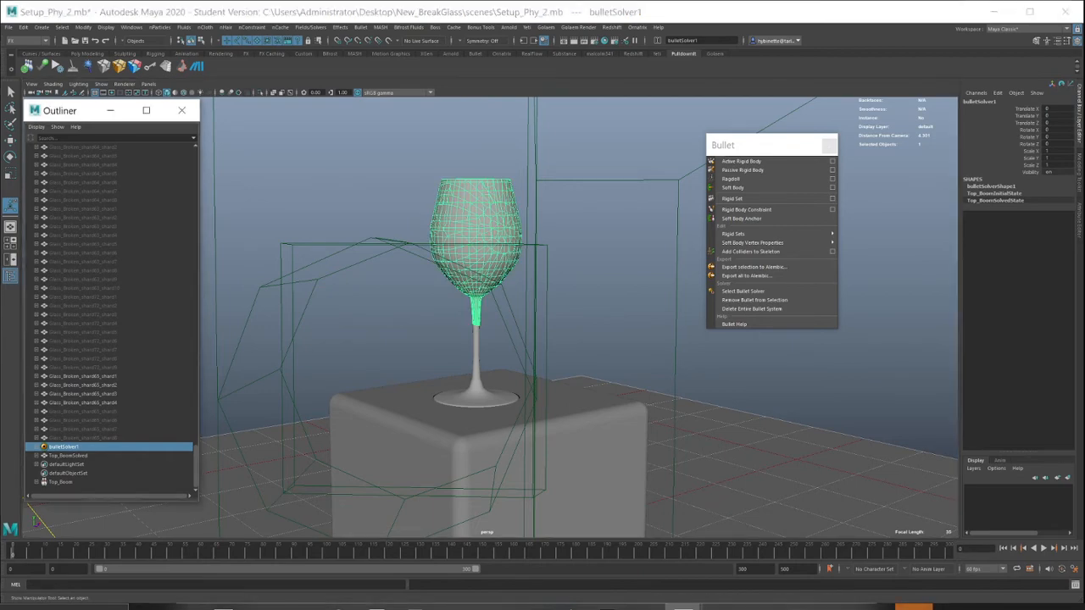
Step: Expand bulletSolver1 in the Outliner with its shape nodes displayed
click(37, 447)
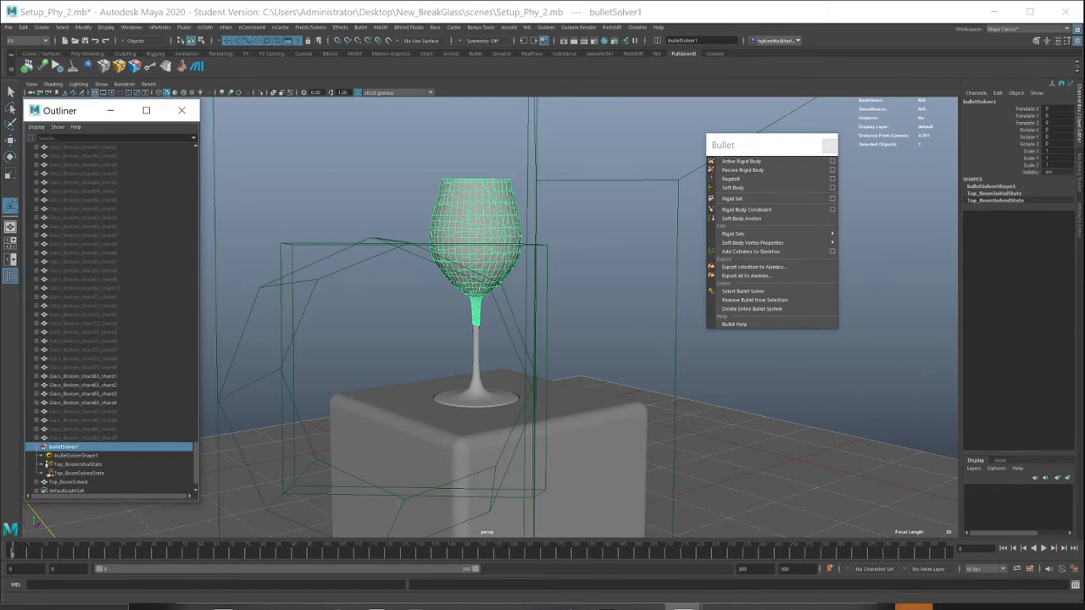
click(36, 126)
click(51, 151)
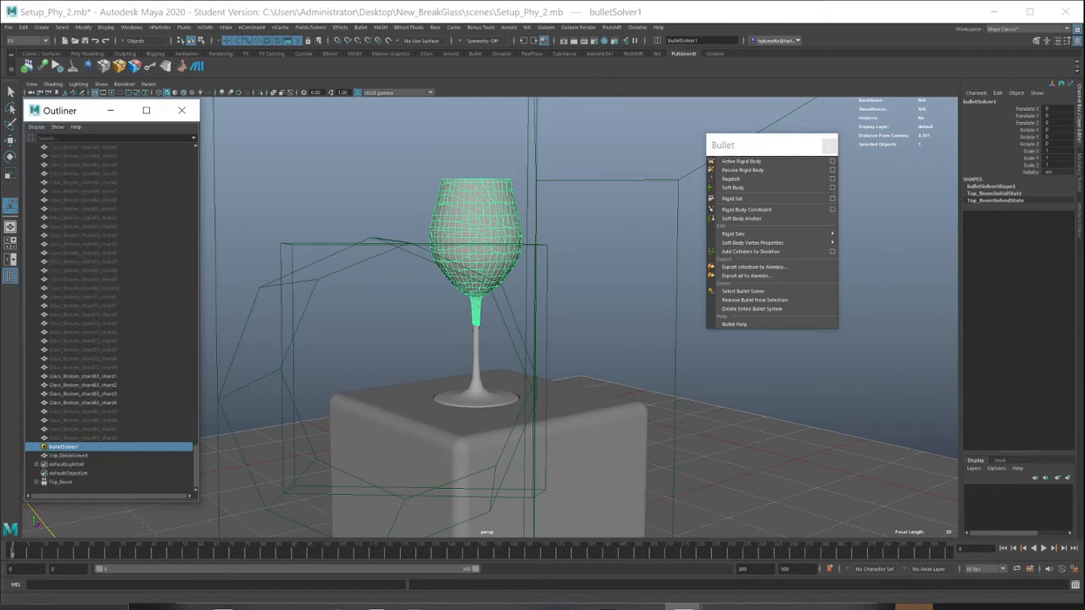
click(35, 127)
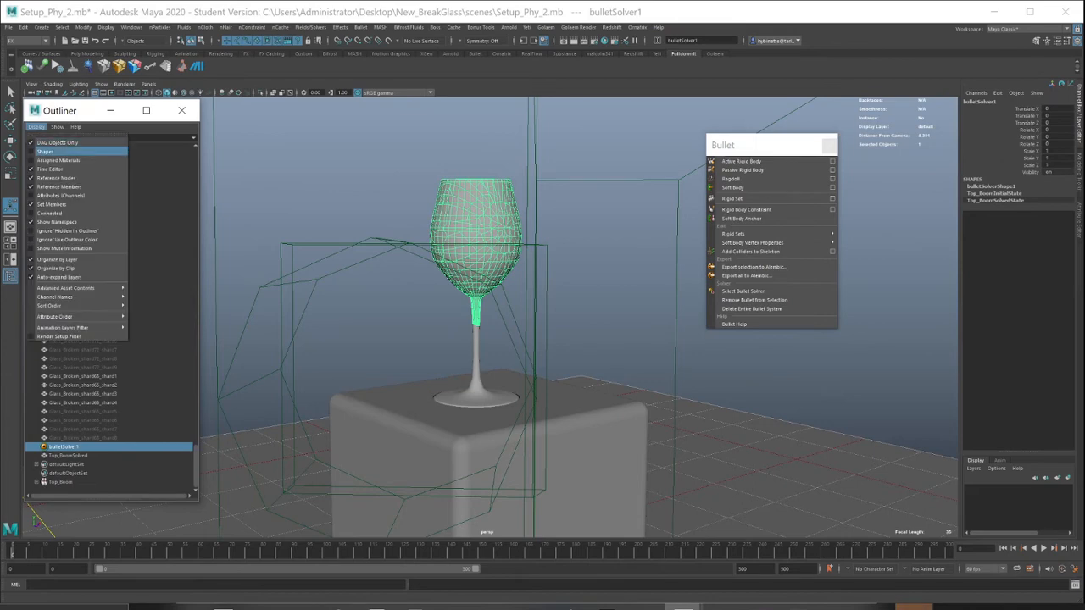
click(47, 151)
Step: Display the rigid attributes and initial conditions of Top_BoomInitialState, and close the floating Bullet window
click(78, 465)
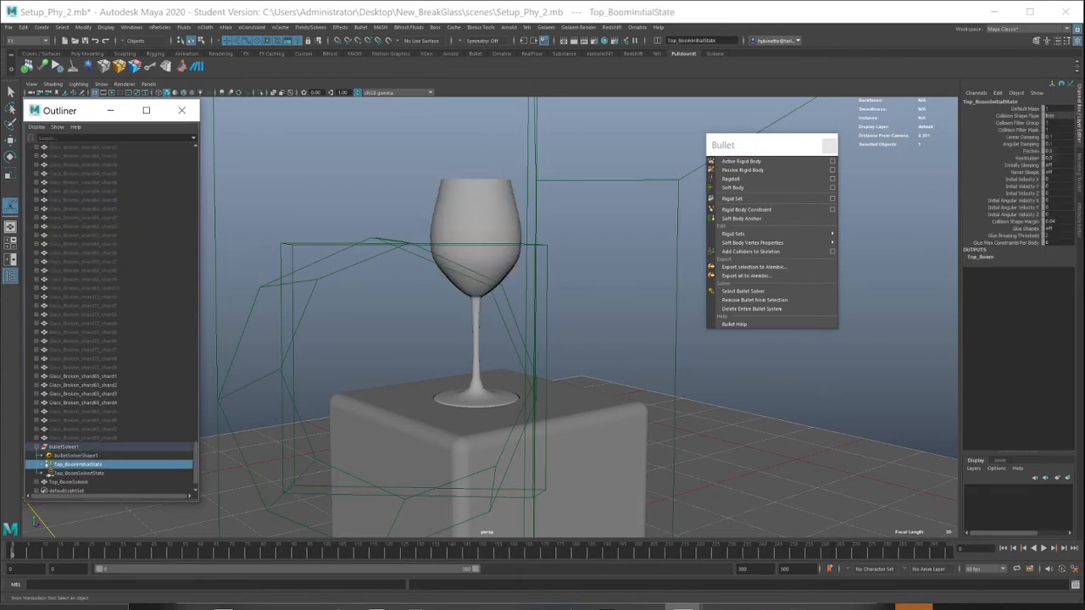
key(ctrl+a)
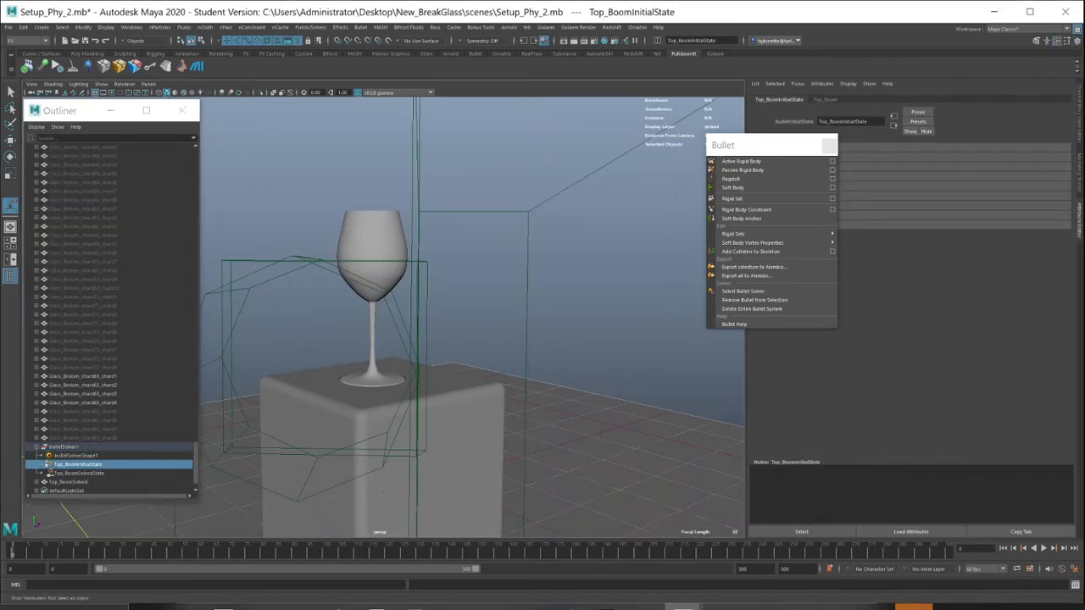
click(79, 473)
drag(753, 146, 710, 363)
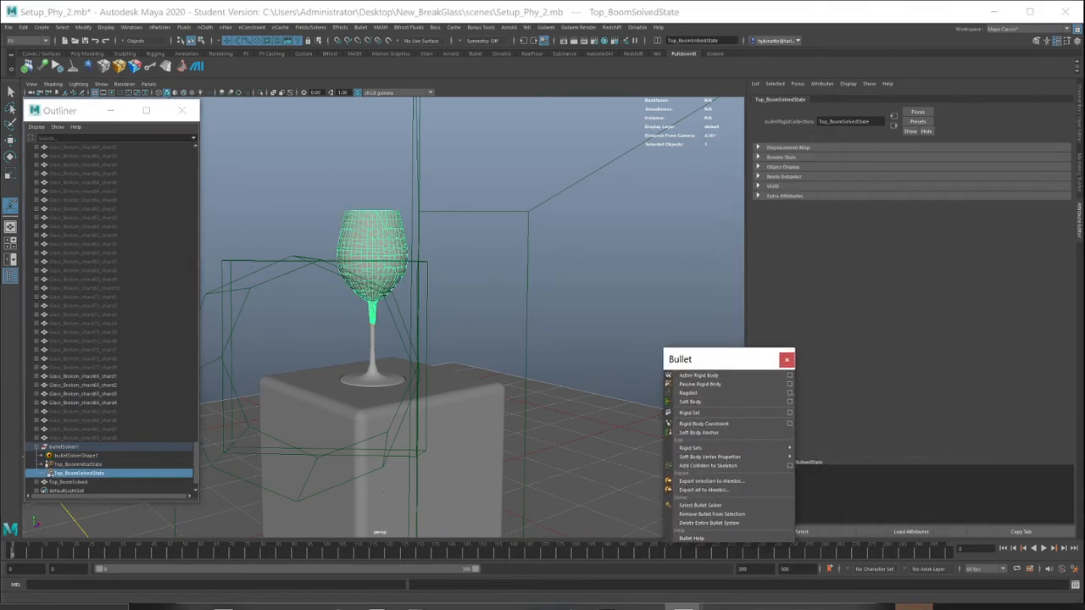
click(79, 464)
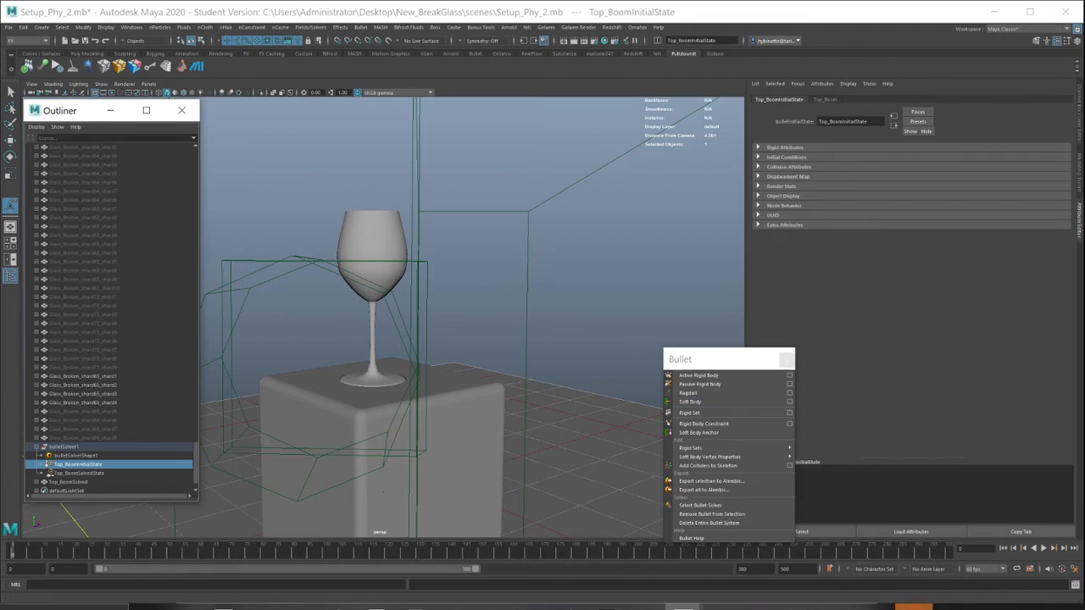
click(787, 359)
click(784, 147)
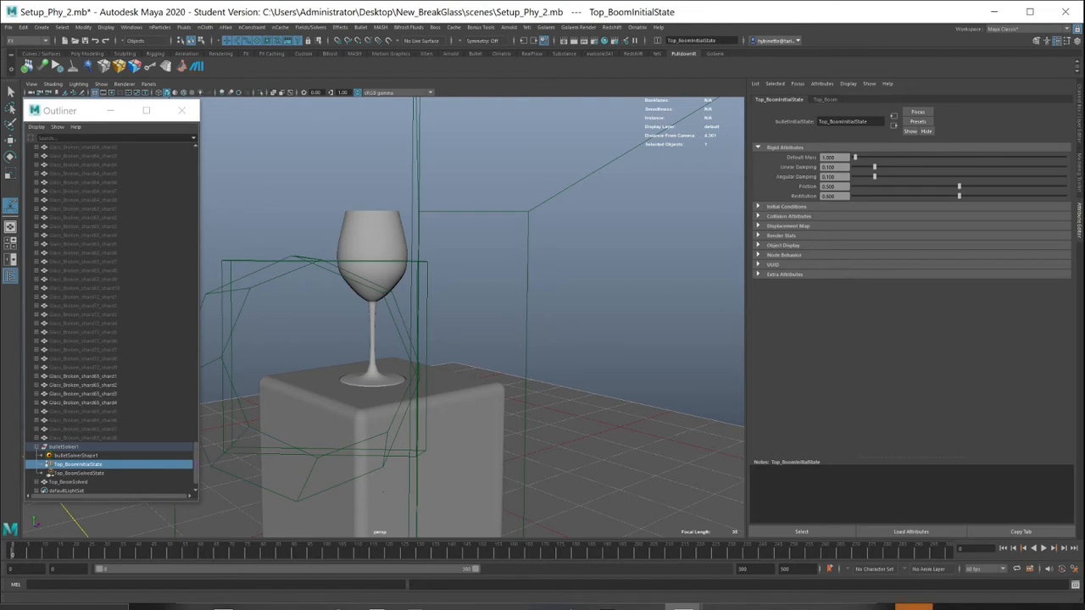
click(786, 206)
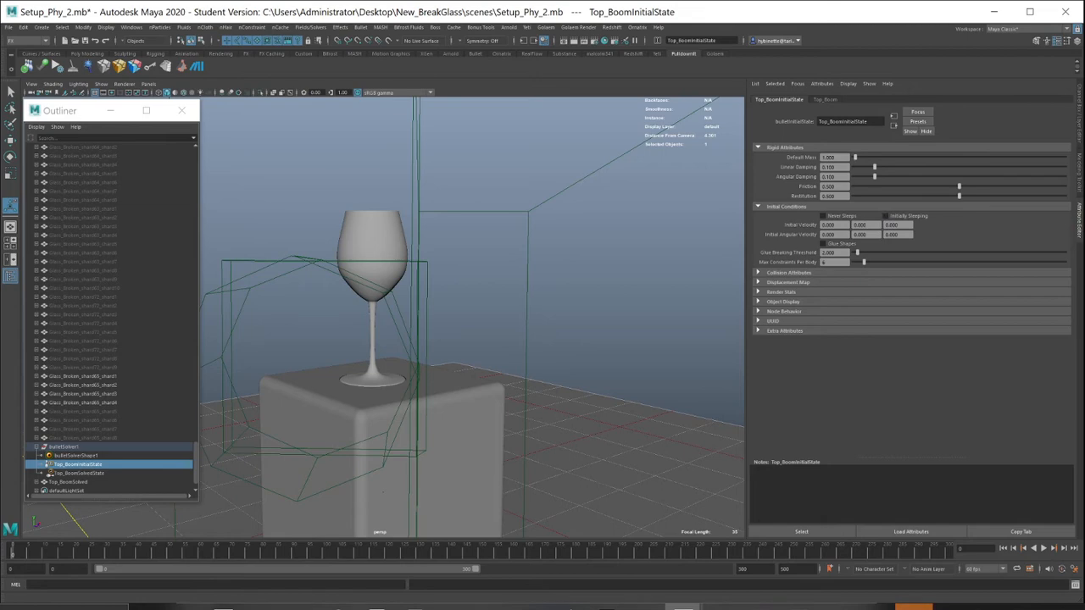
Step: Enable Initially Sleeping for the rigid set and test the simulation, rewinding to the first frame
click(885, 215)
click(1044, 548)
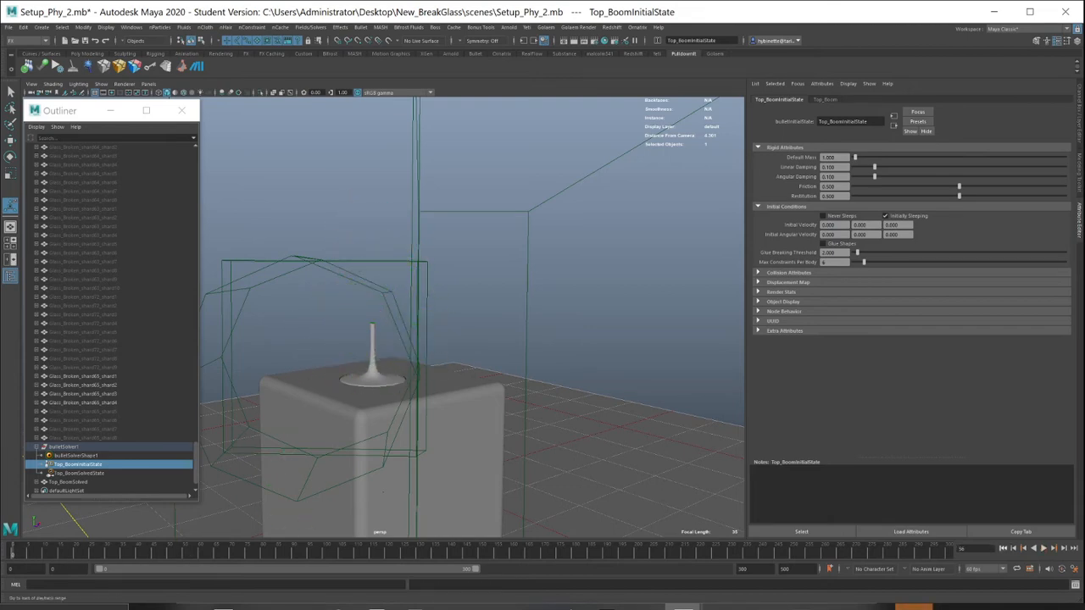
click(1044, 549)
click(1003, 548)
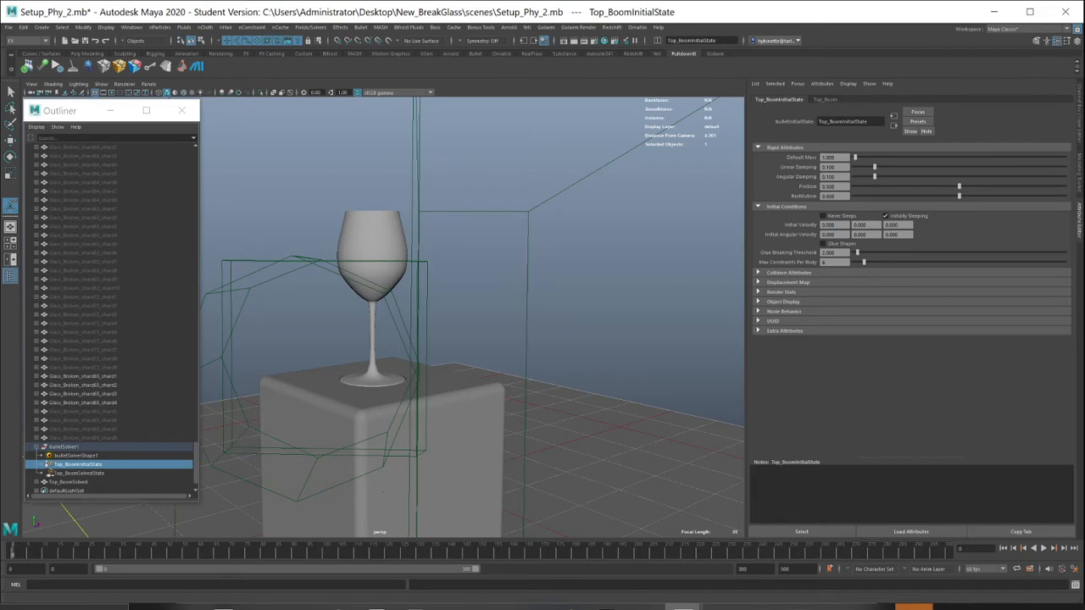
Step: Inspect the Top_Boom set and Bullet solver attributes, and make sure Initially Sleeping is enabled on Top_BoomInitialState
scroll(110, 382, down, 1)
click(60, 482)
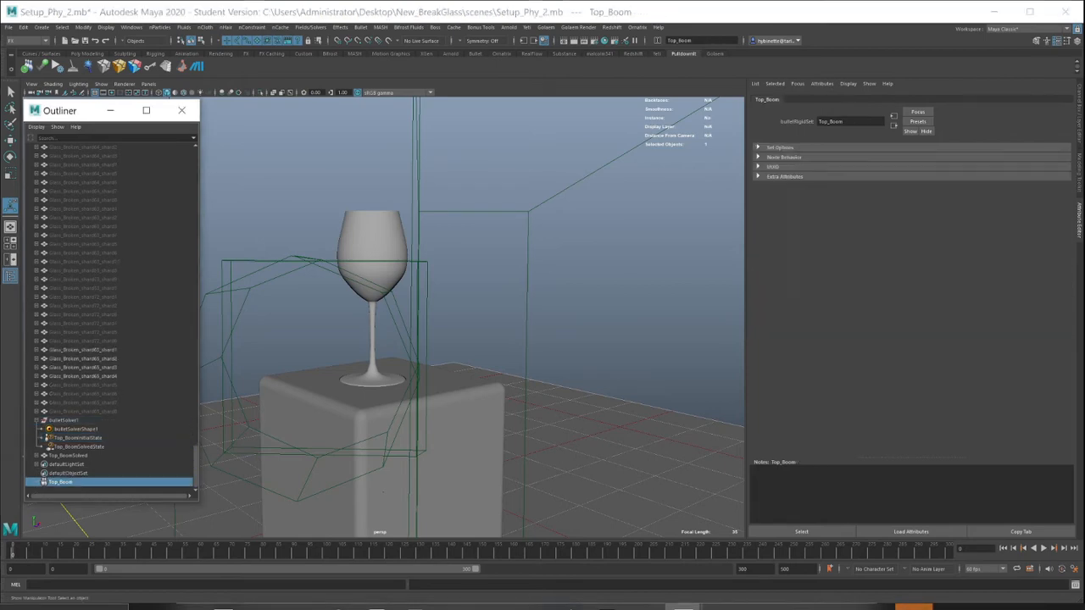
click(77, 438)
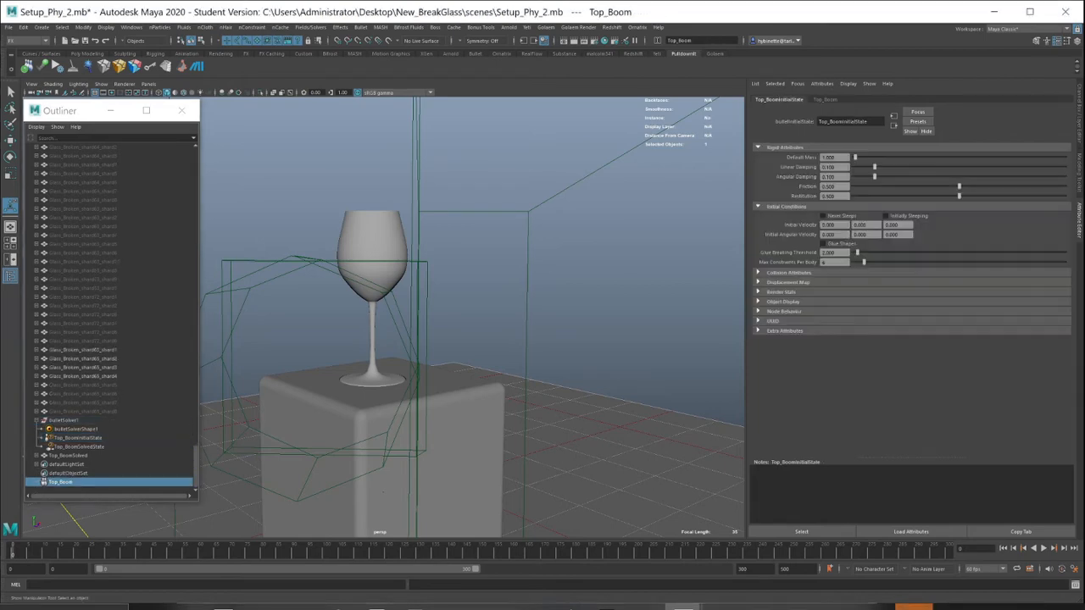
click(63, 421)
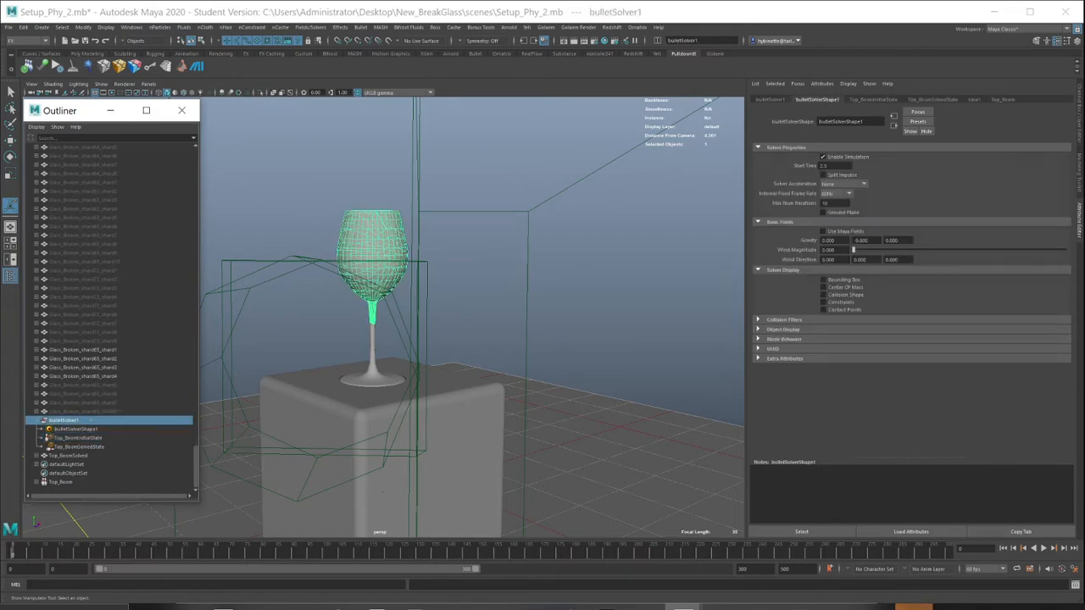
click(78, 438)
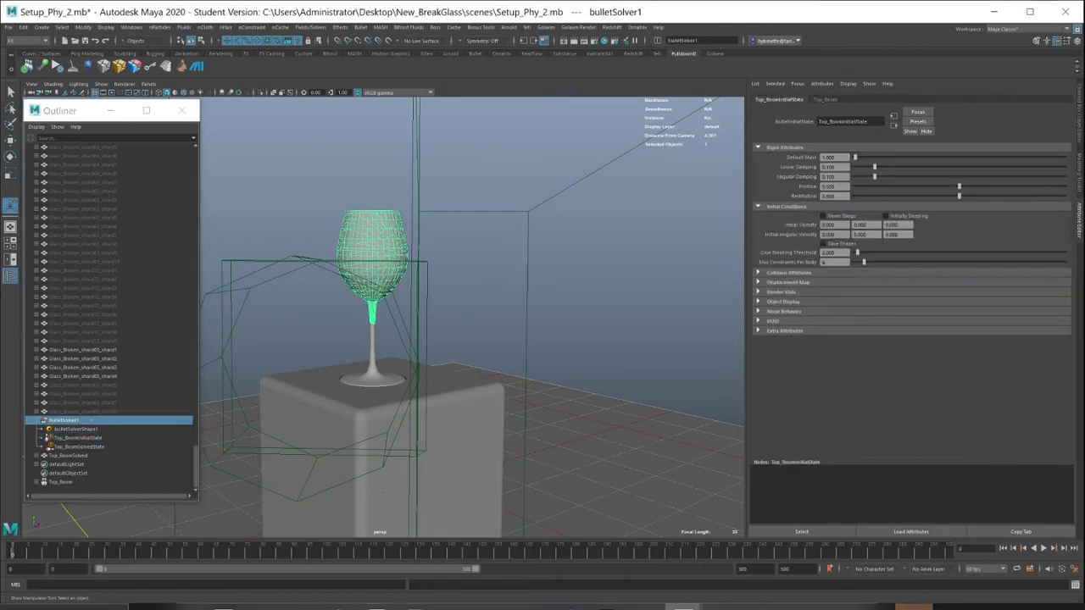
click(886, 216)
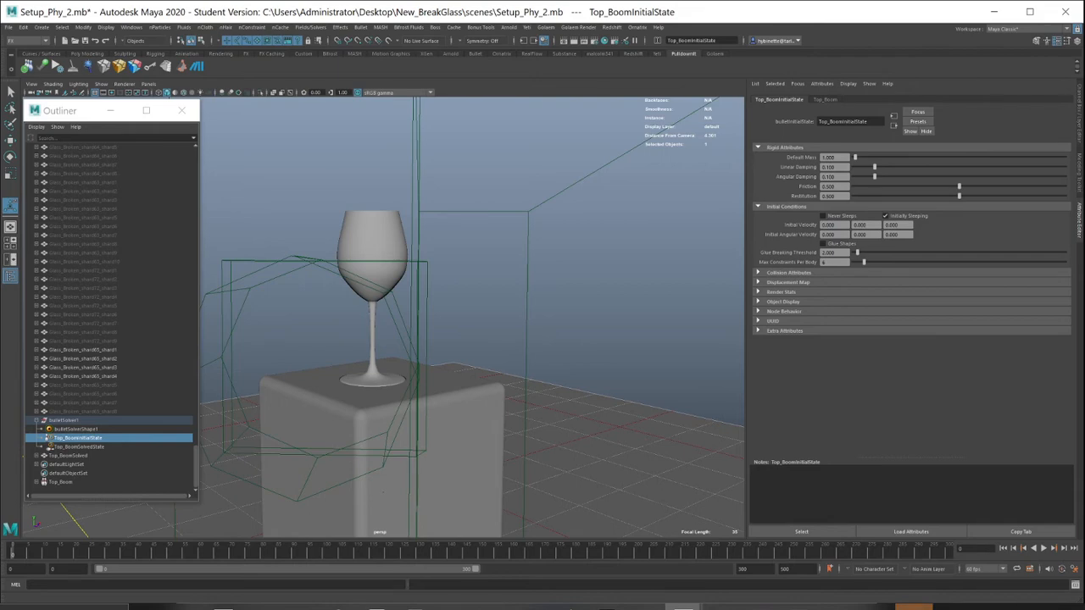
Step: Set the collision shape type of Top_BoomInitialState to hull and its Collision Shape Margin to 0
click(68, 455)
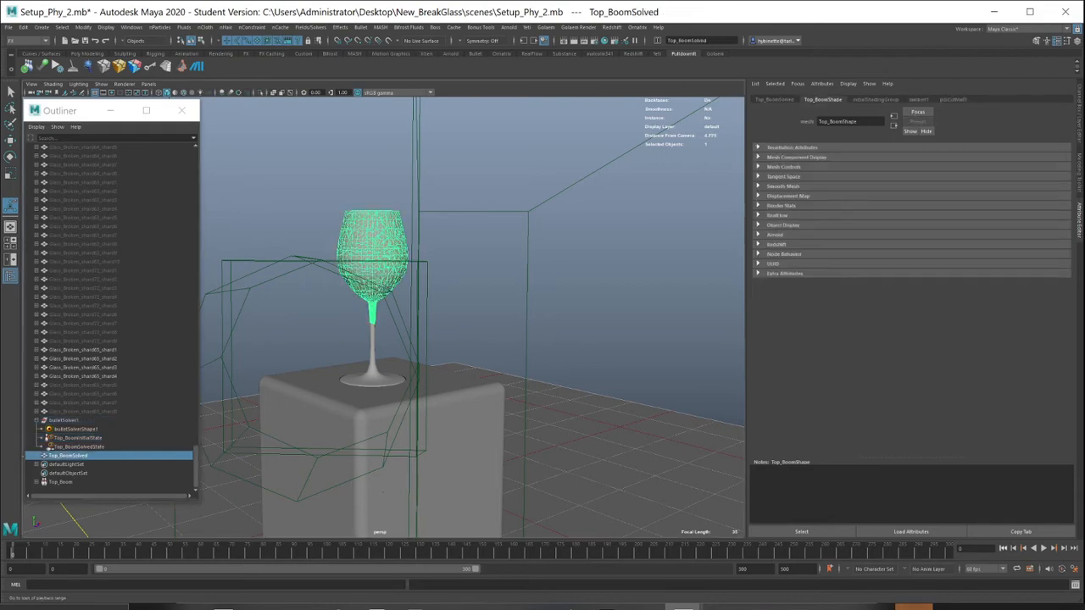
click(78, 438)
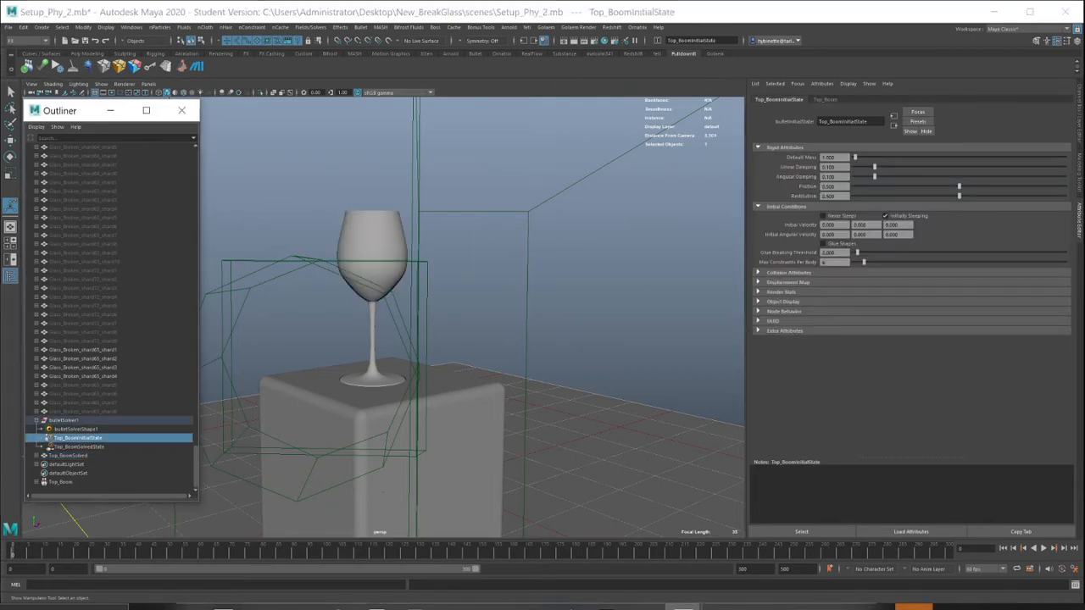
click(788, 272)
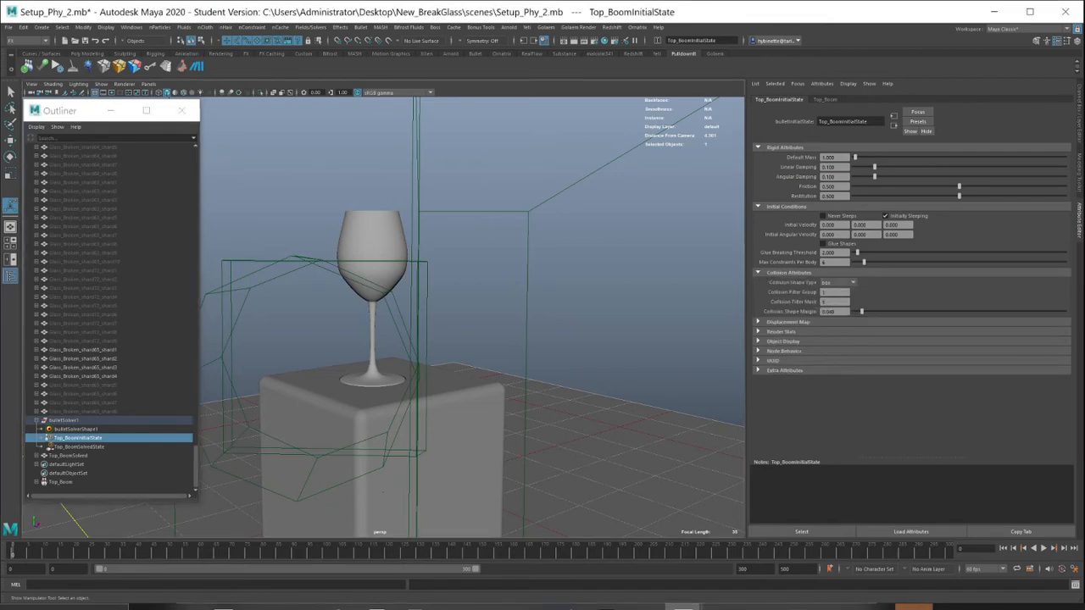
click(838, 283)
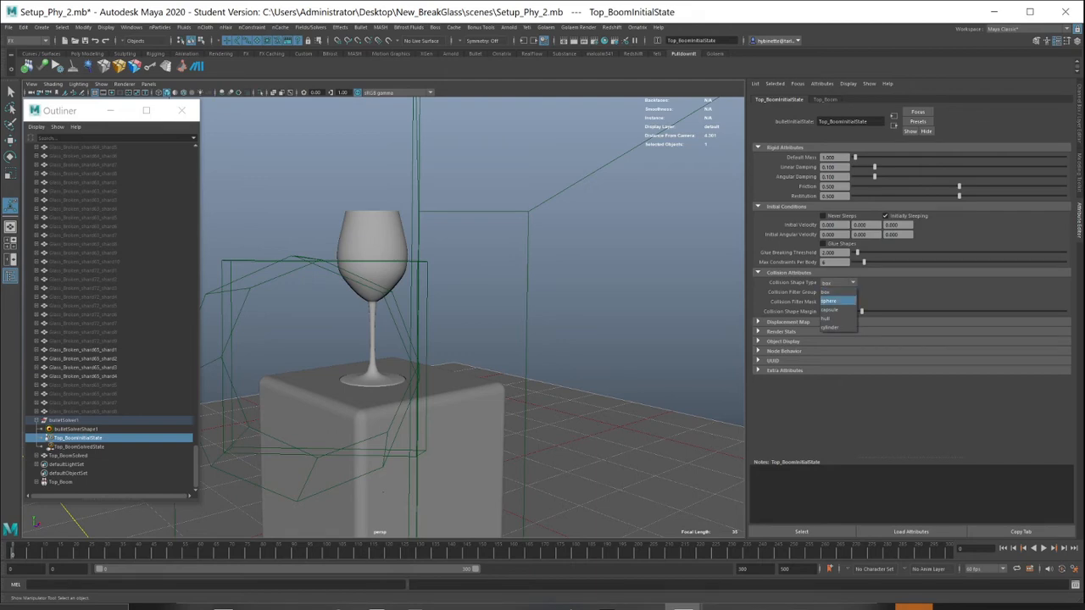
click(827, 319)
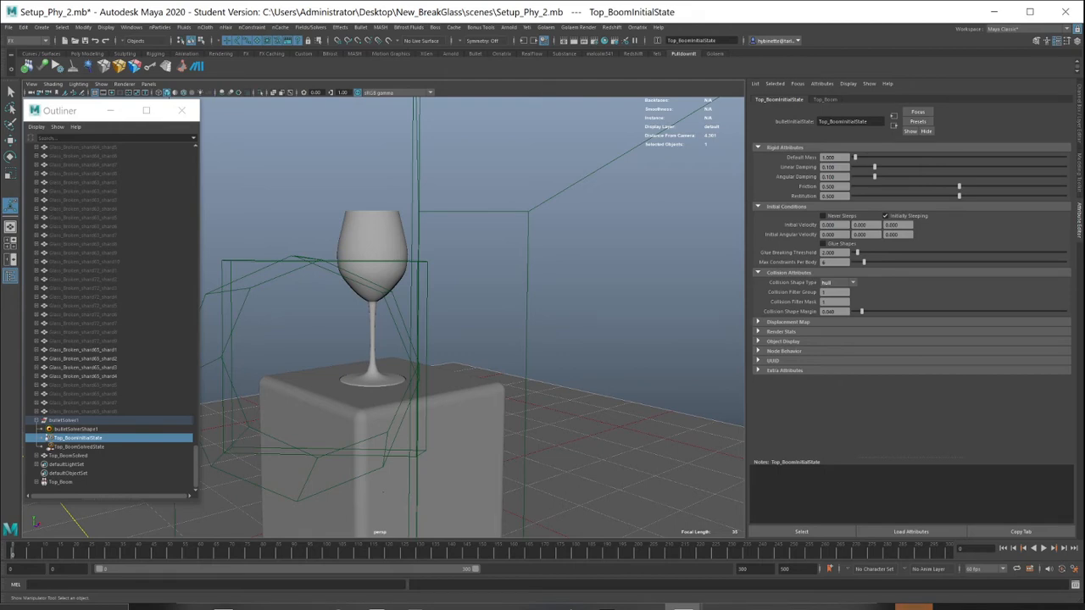
drag(861, 311, 852, 311)
Step: Play the simulation to test the new collision settings and rewind to the first frame
click(1044, 549)
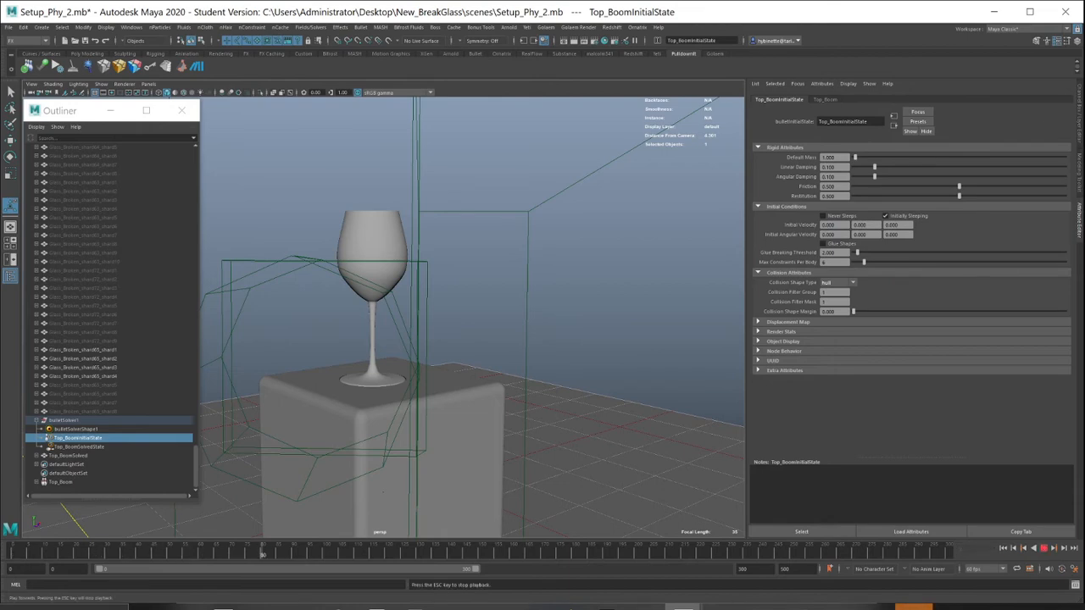
click(1044, 549)
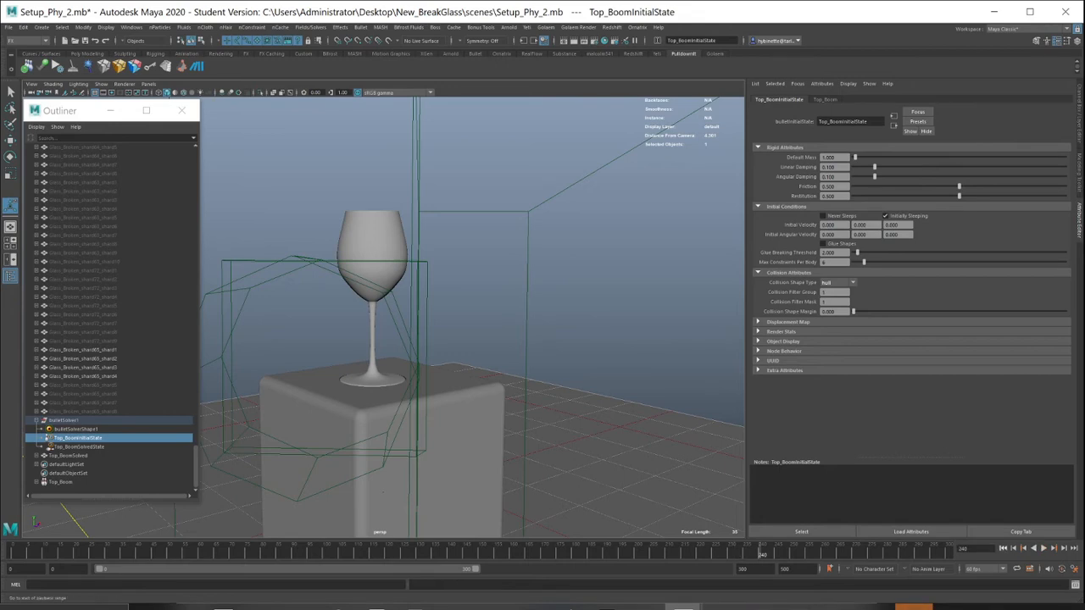
click(1004, 548)
Step: Enable Split Impulse on bulletSolverShape1 and examine the Top_BoomSolved mesh from another angle
click(77, 429)
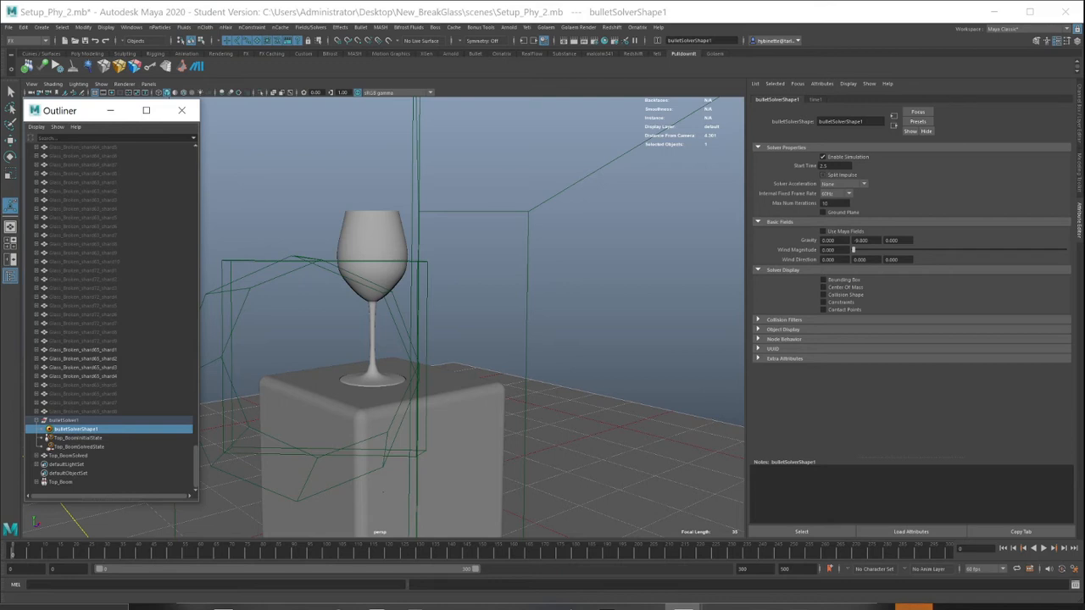
click(823, 175)
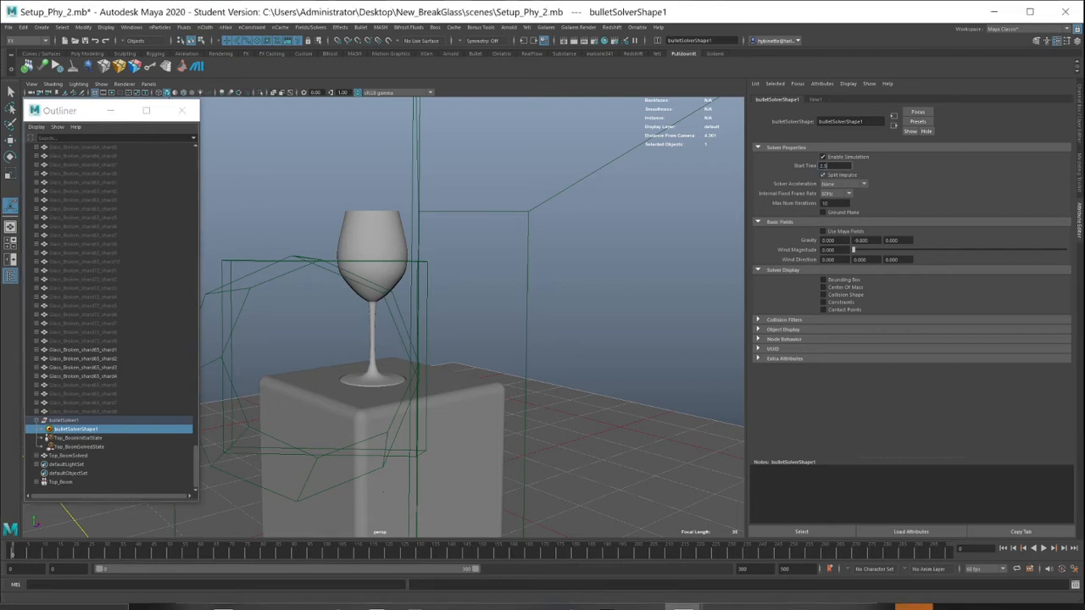
click(68, 455)
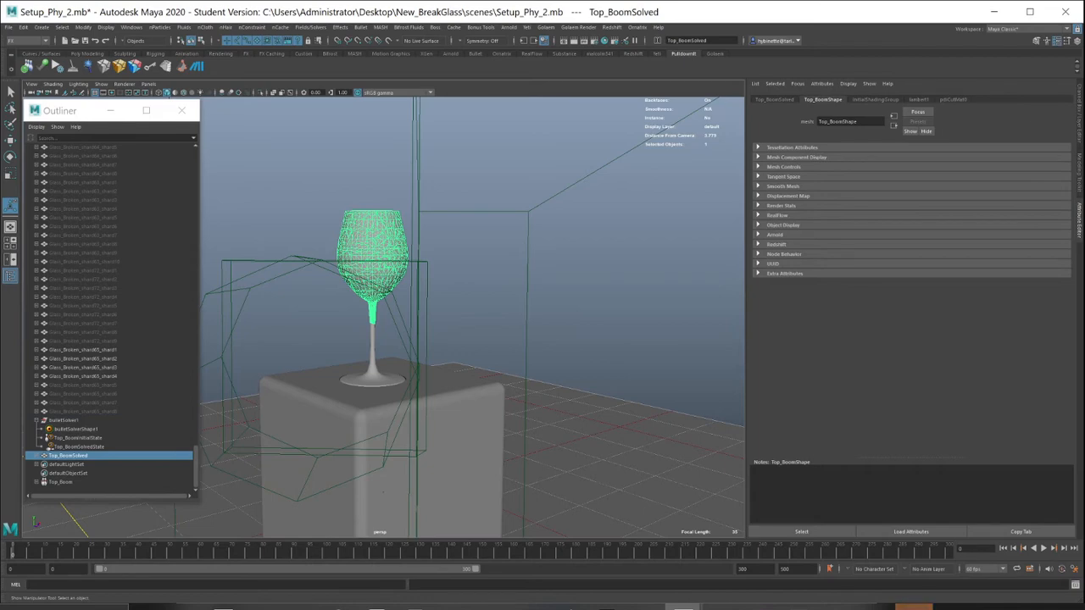
key(w)
alt+drag(475, 322, 508, 325)
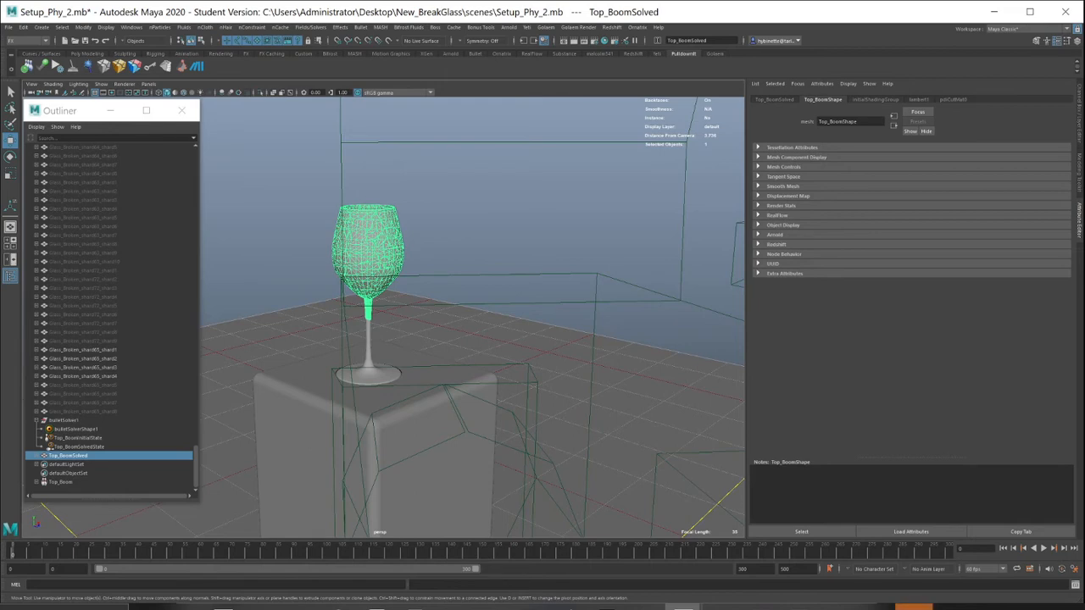
click(74, 429)
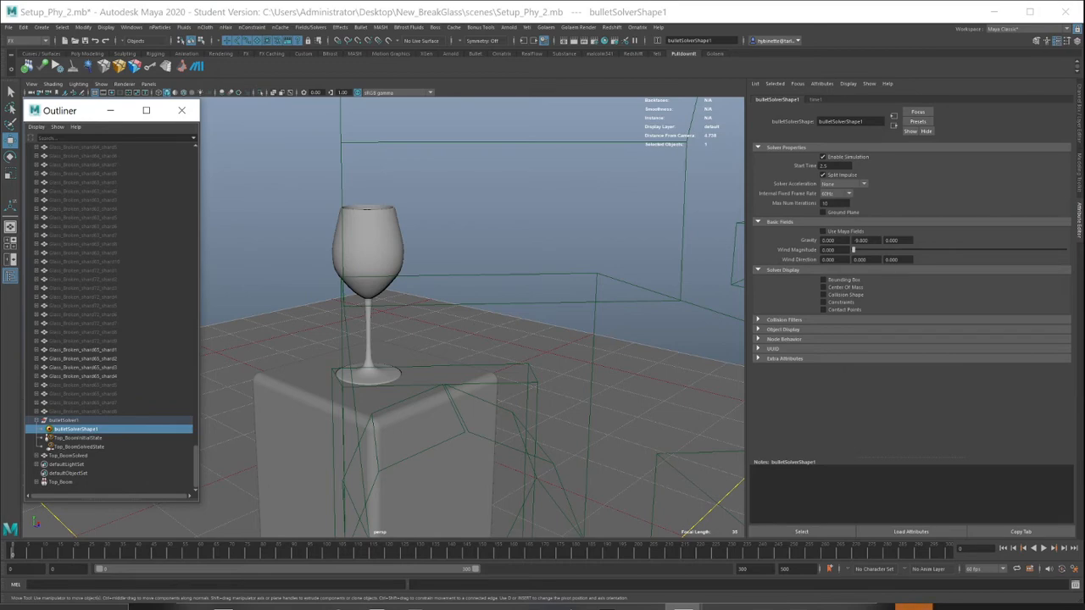
Step: Set the Internal Fixed Frame Rate of bulletSolverShape1 to 240Hz and enable its Ground Plane
click(837, 193)
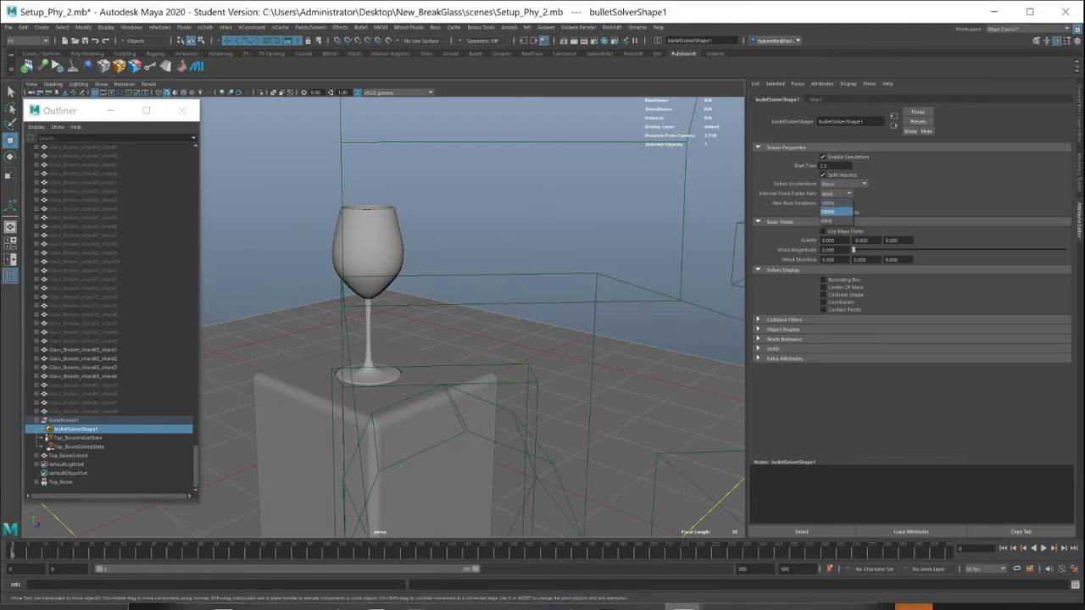
click(827, 211)
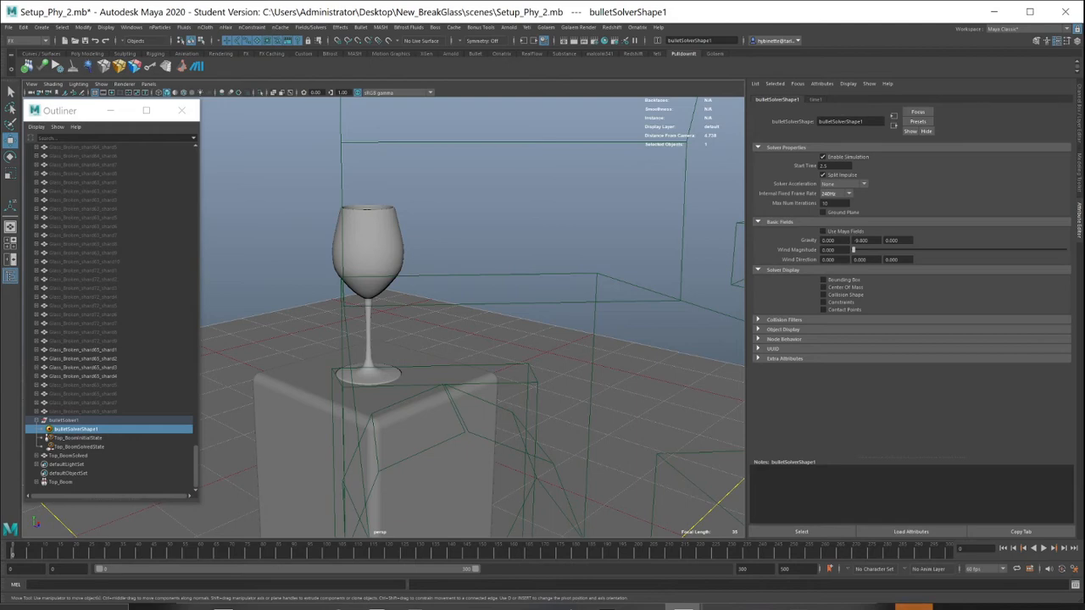
alt+drag(472, 318, 508, 335)
key(bracketleft)
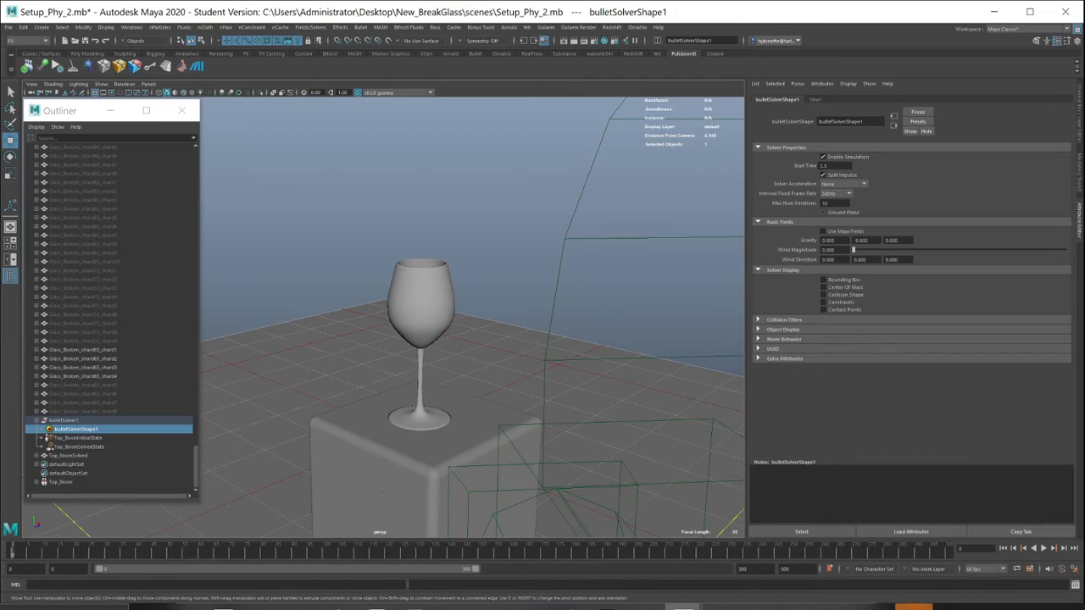
scroll(472, 314, down, 5)
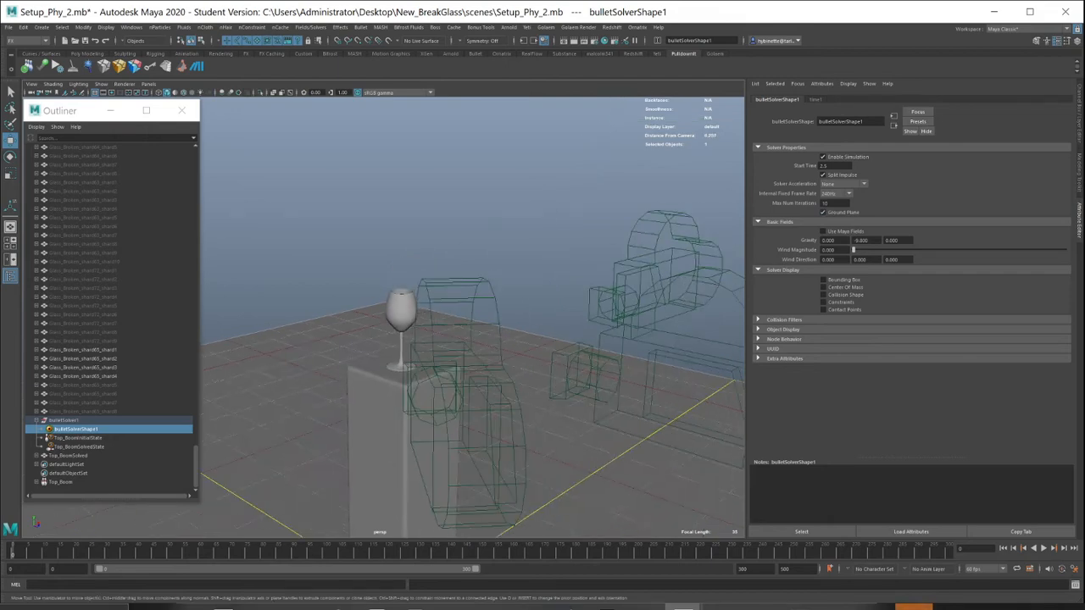
alt+drag(472, 313, 525, 305)
Step: Play the simulation in wireframe display with Initially Sleeping off on Top_BoomInitialState, and restore the option after rewinding
click(78, 446)
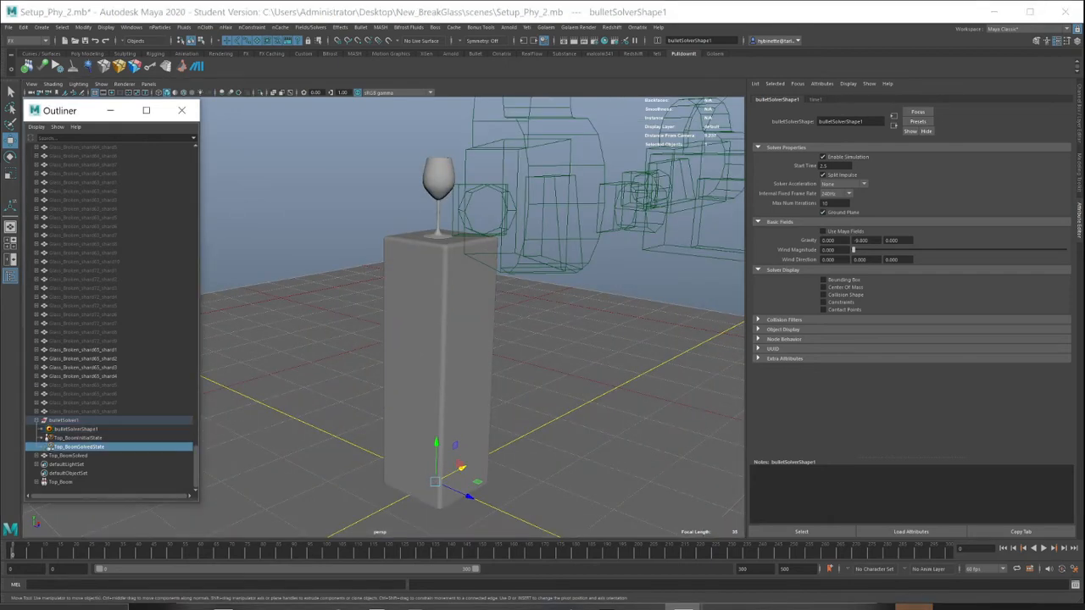
double_click(79, 437)
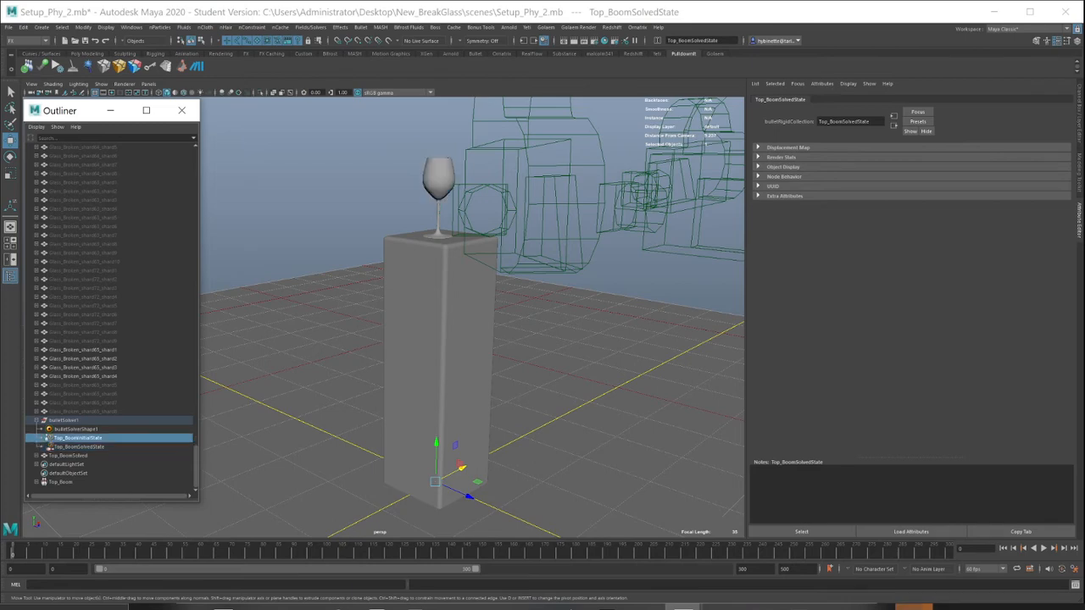
key(Return)
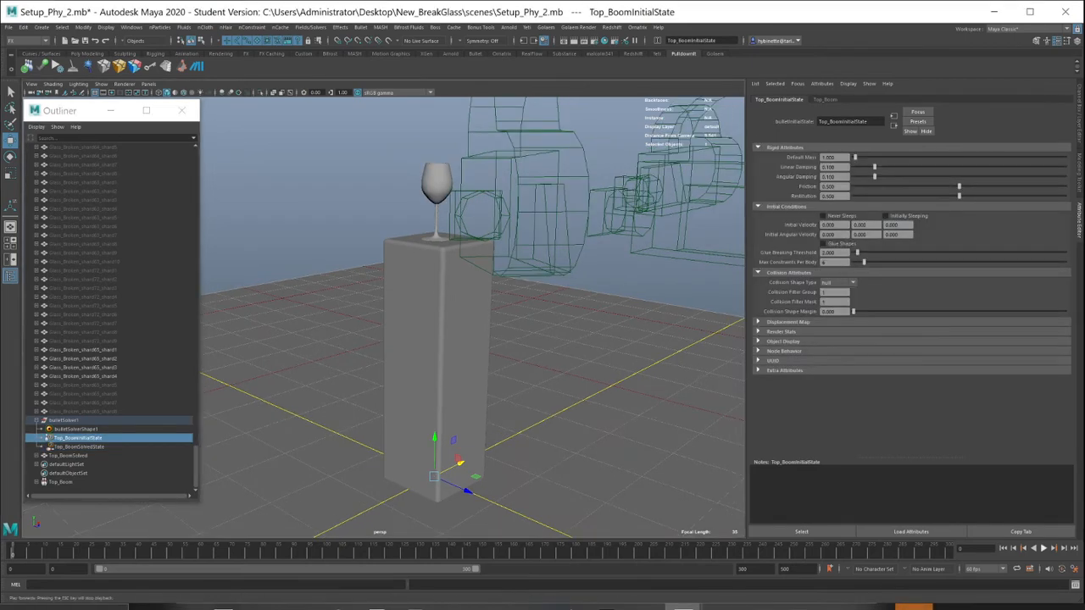
click(1043, 548)
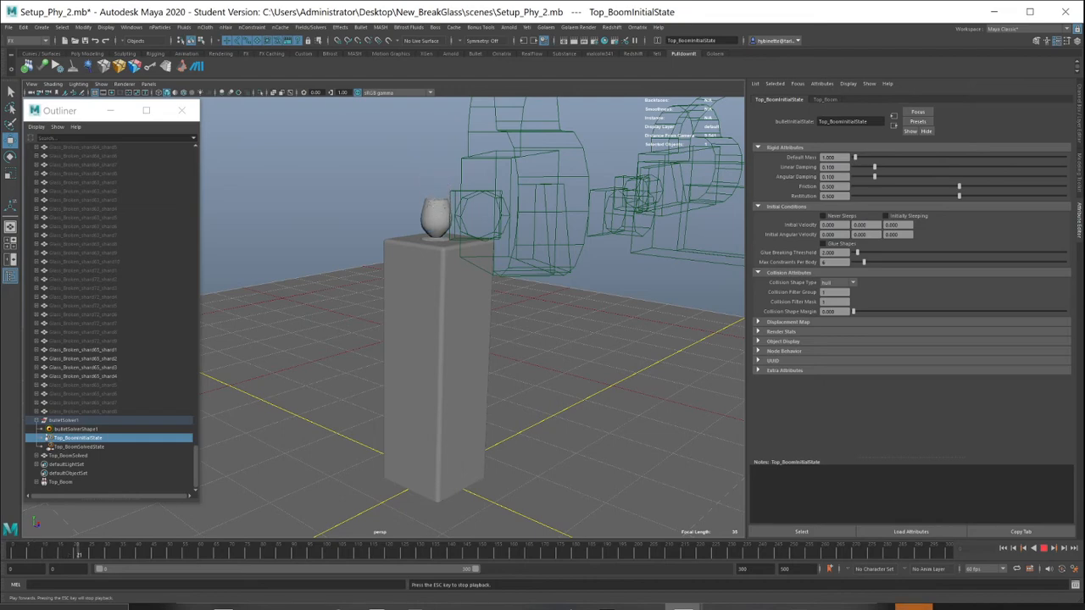
key(4)
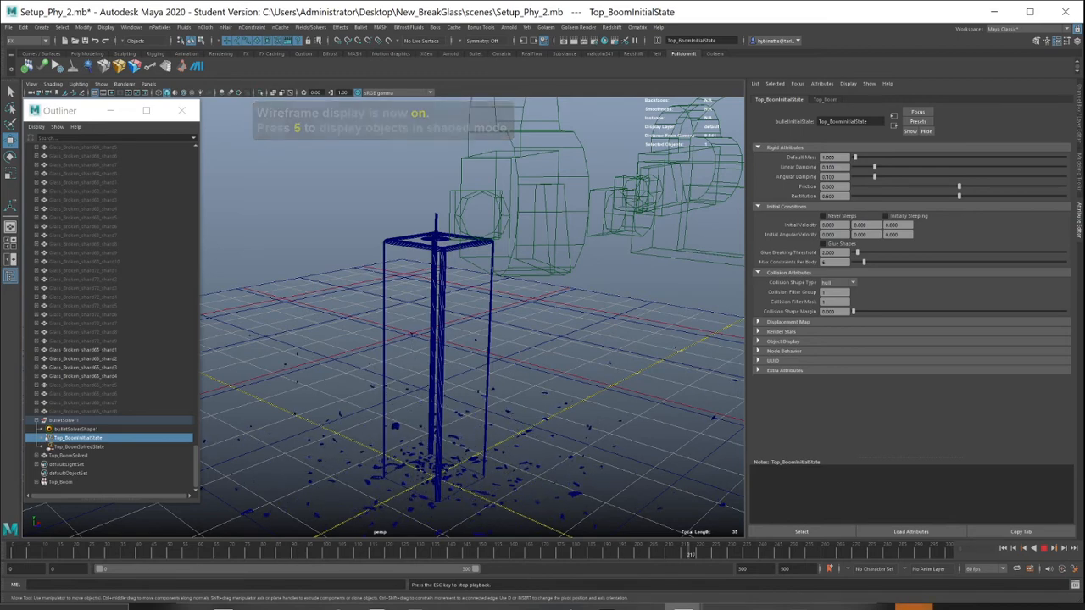
key(Escape)
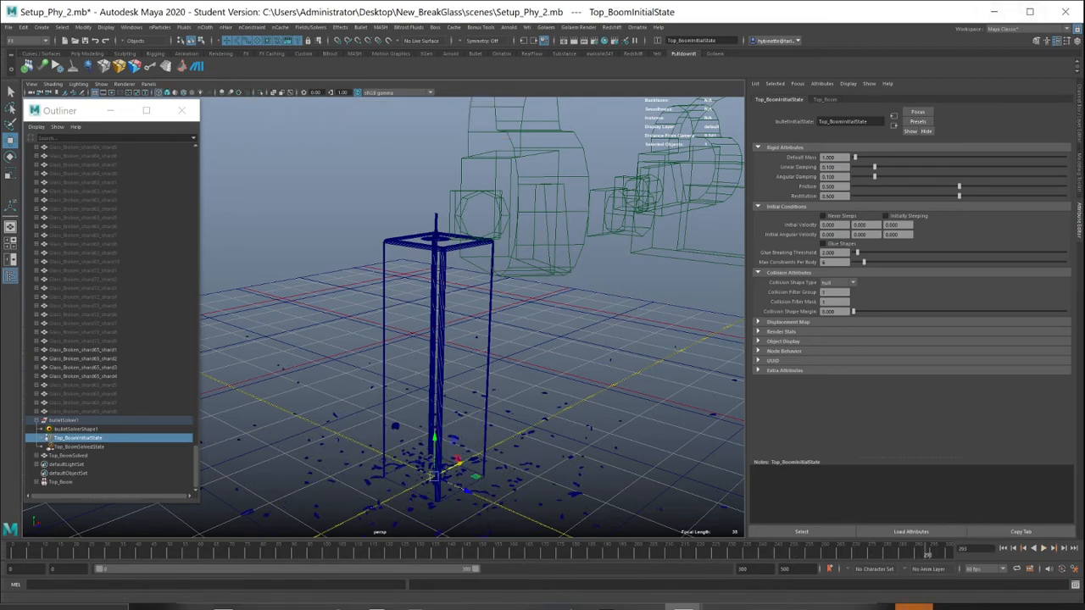
key(alt+shift+v)
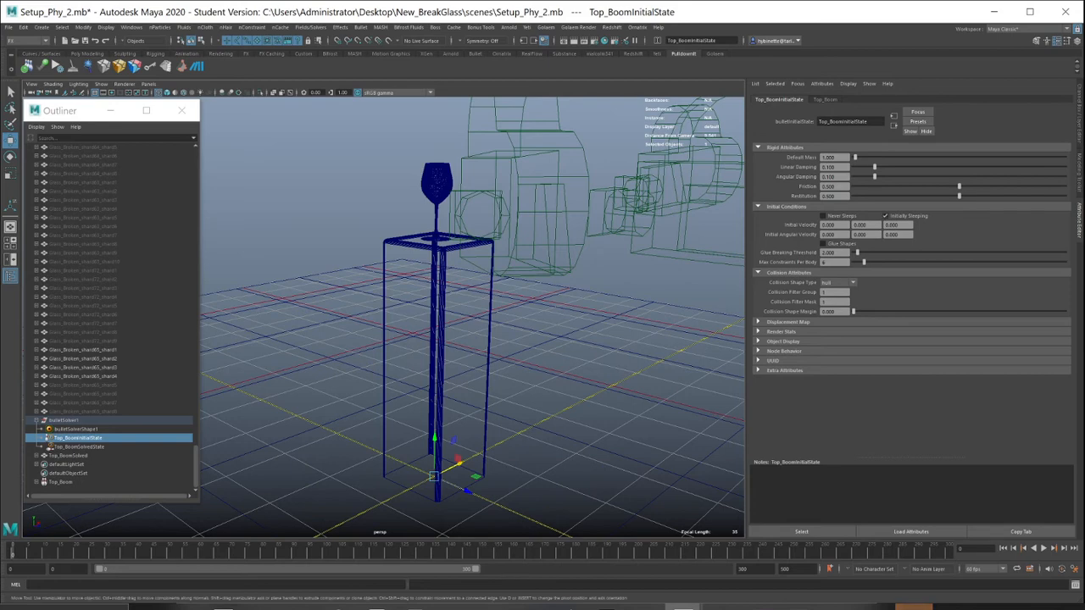
Step: Disable Split Impulse on bulletSolverShape1, play the simulation to test it and rewind
click(76, 429)
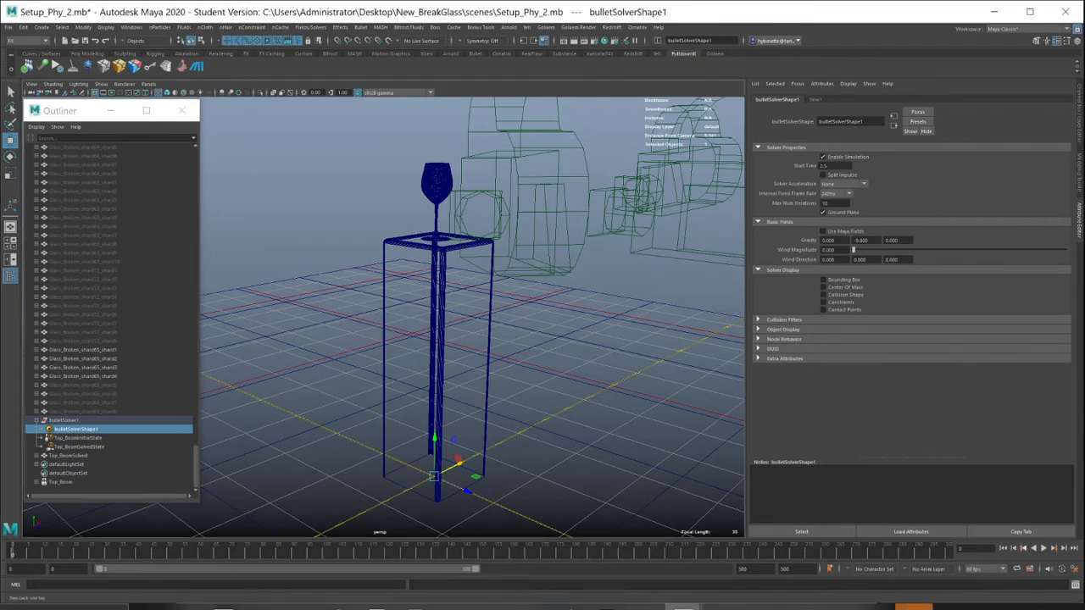
click(1043, 548)
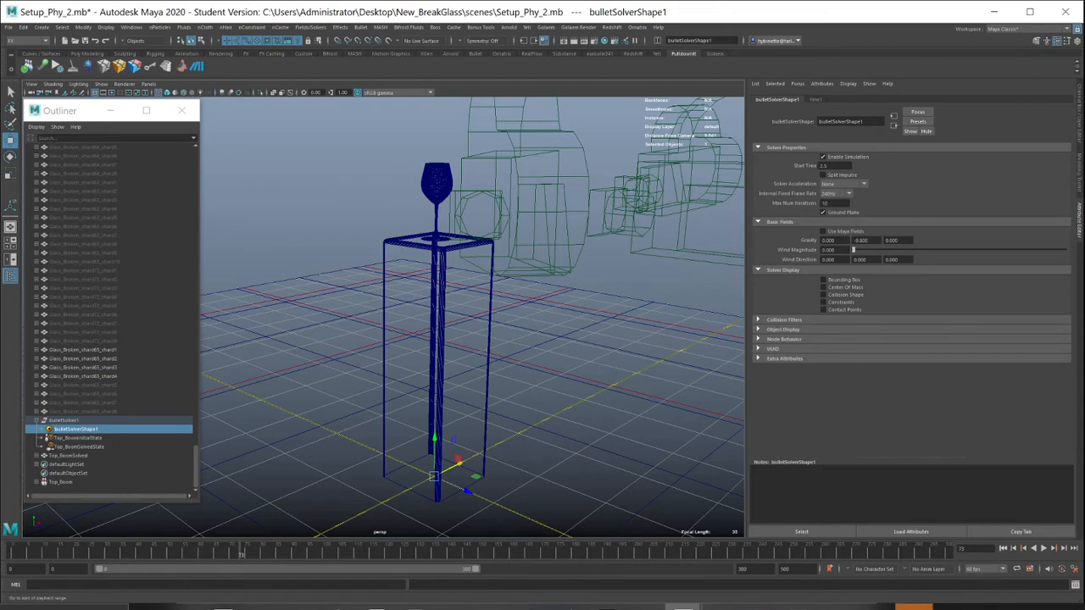
click(1006, 548)
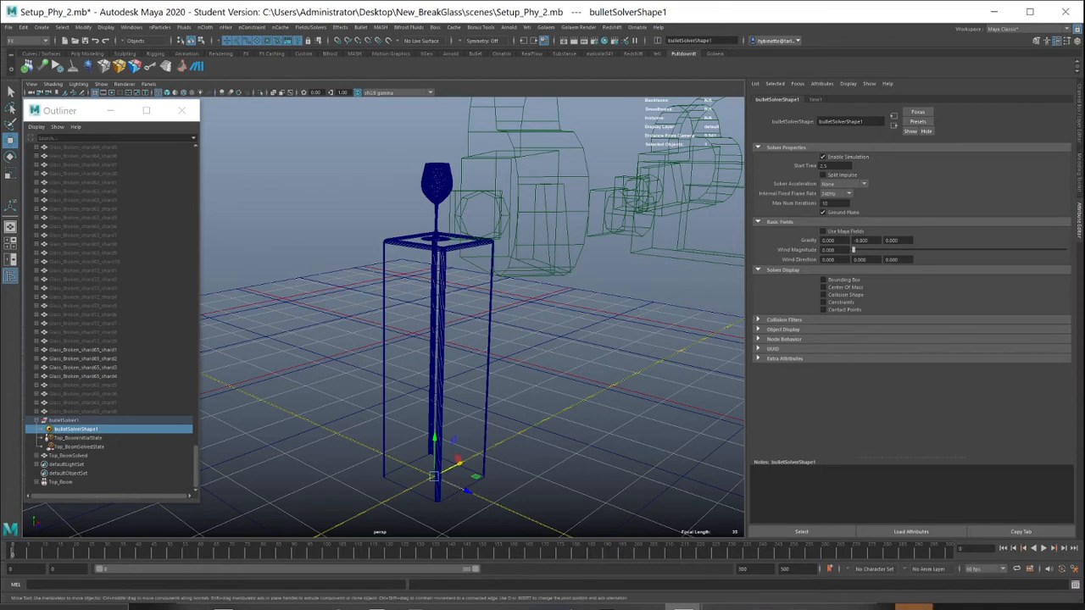
Step: Turn off Initially Sleeping on Top_BoomInitialState for two short test playbacks, and re-enable it at the first frame
double_click(48, 438)
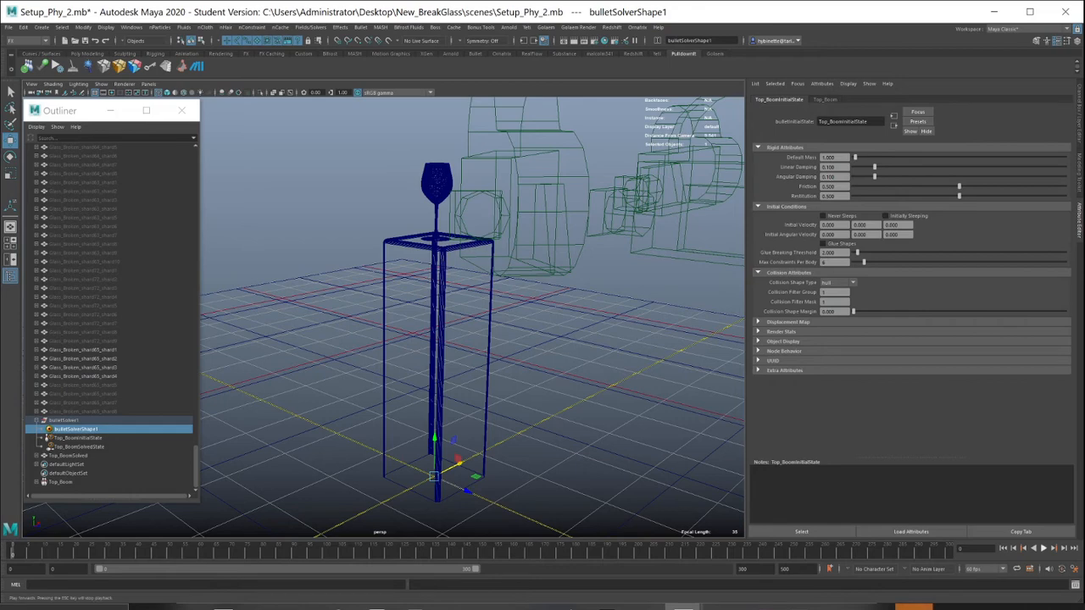
click(1043, 549)
key(Escape)
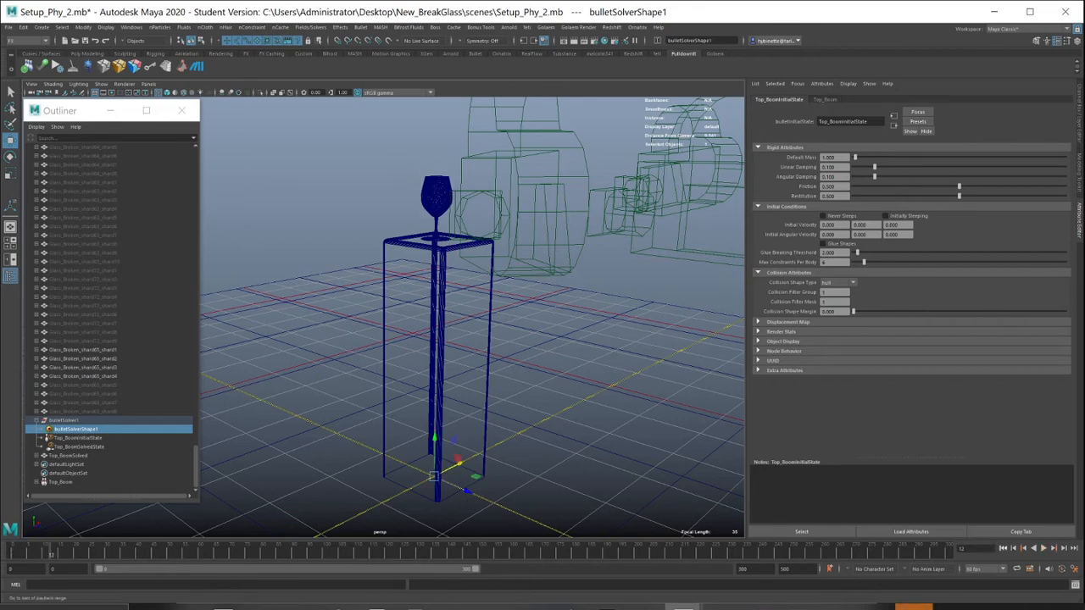
key(alt+v)
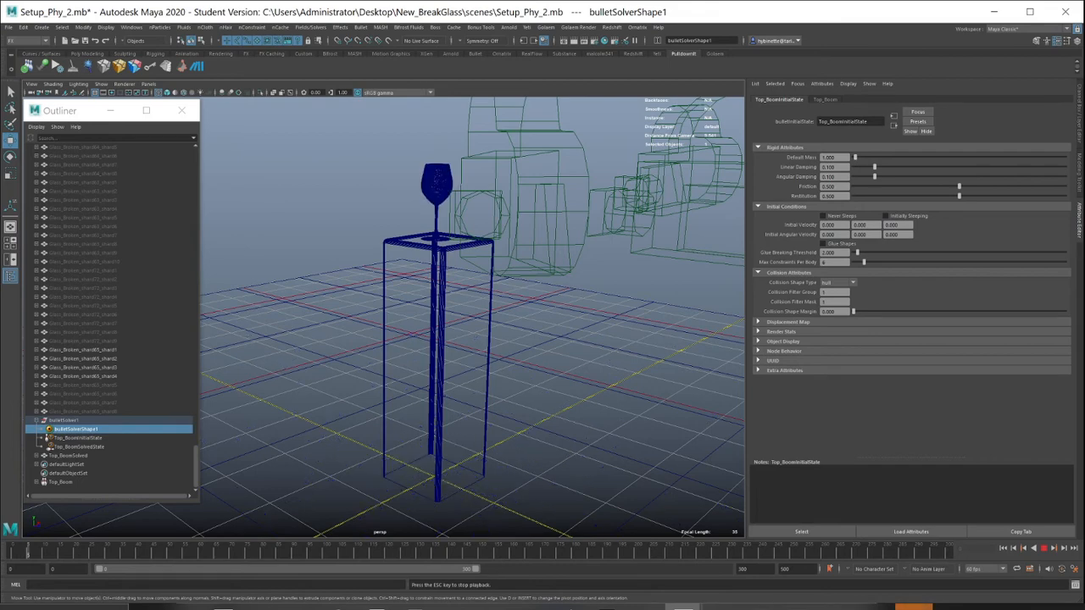
click(1044, 548)
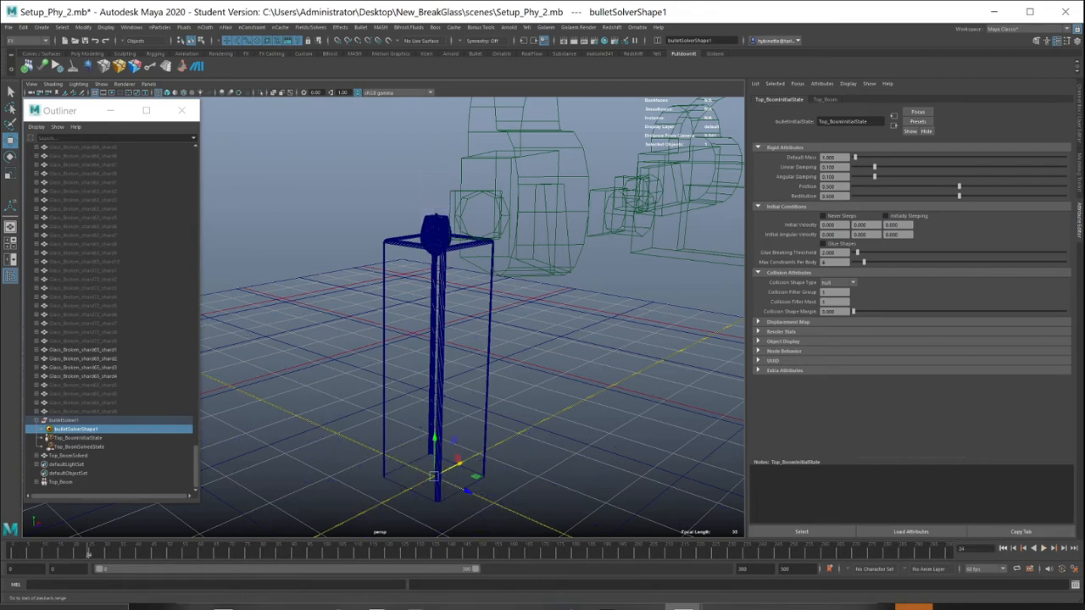
click(1004, 548)
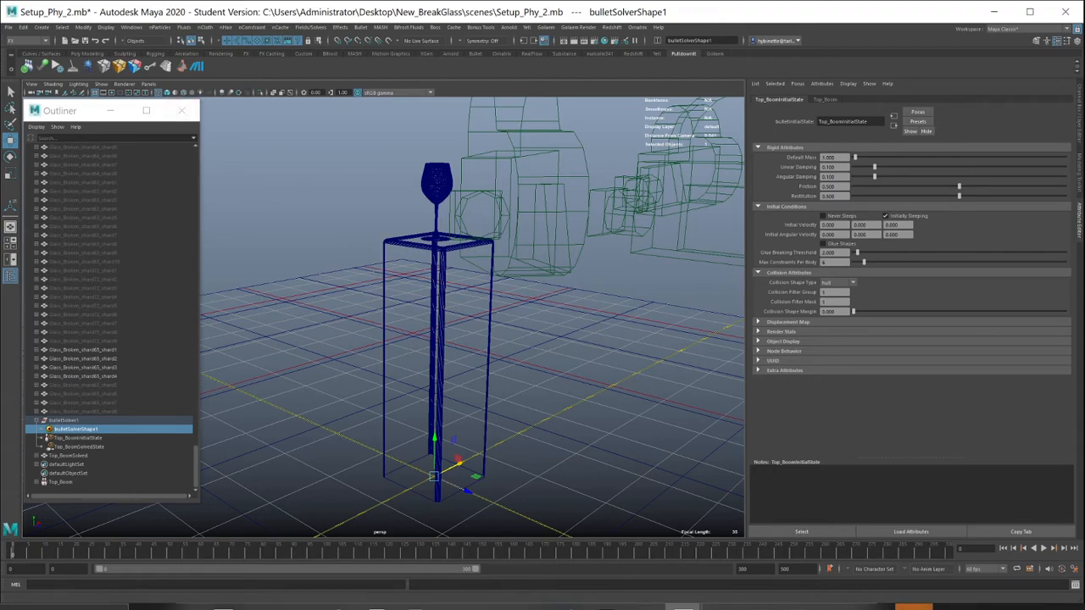
Step: Make the pedestal mesh Pod under the wine glass an active Bullet rigid body
alt+drag(458, 339, 498, 327)
scroll(471, 329, up, 3)
click(577, 339)
click(522, 322)
scroll(509, 330, down, 3)
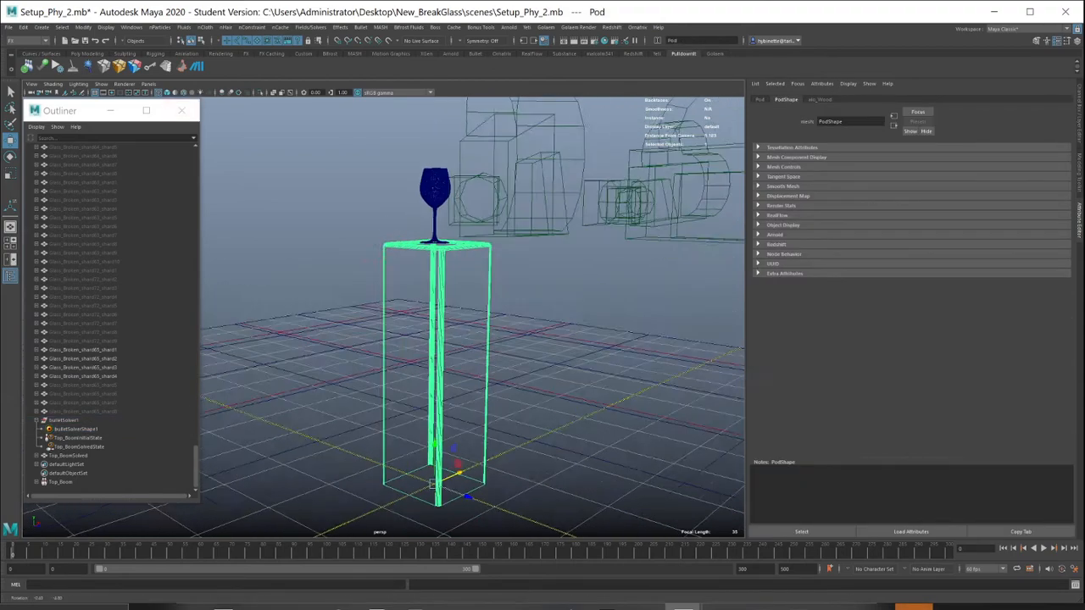
scroll(473, 318, up, 5)
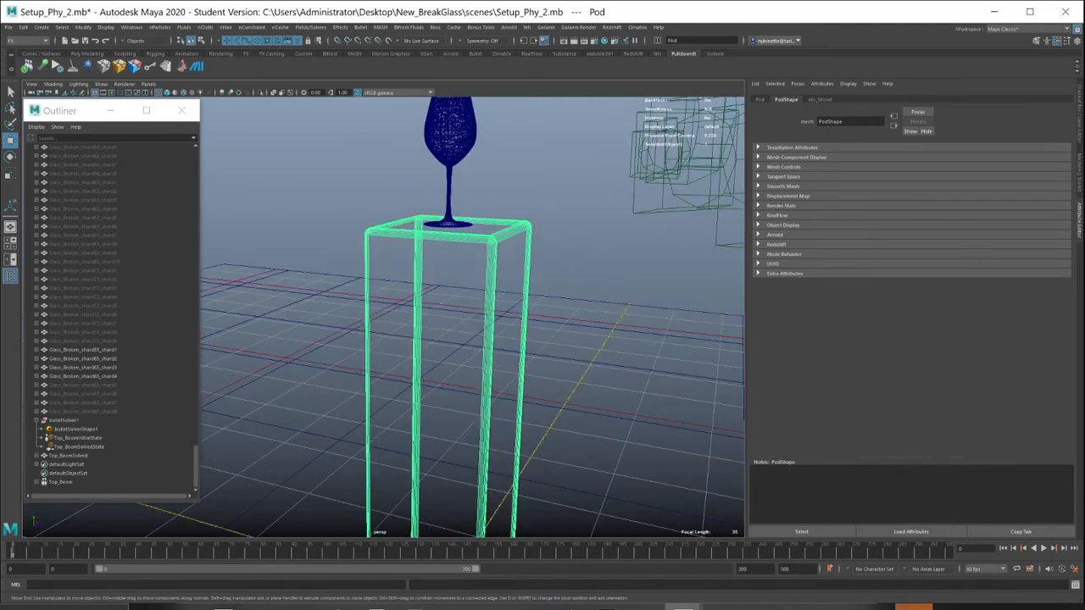
click(360, 27)
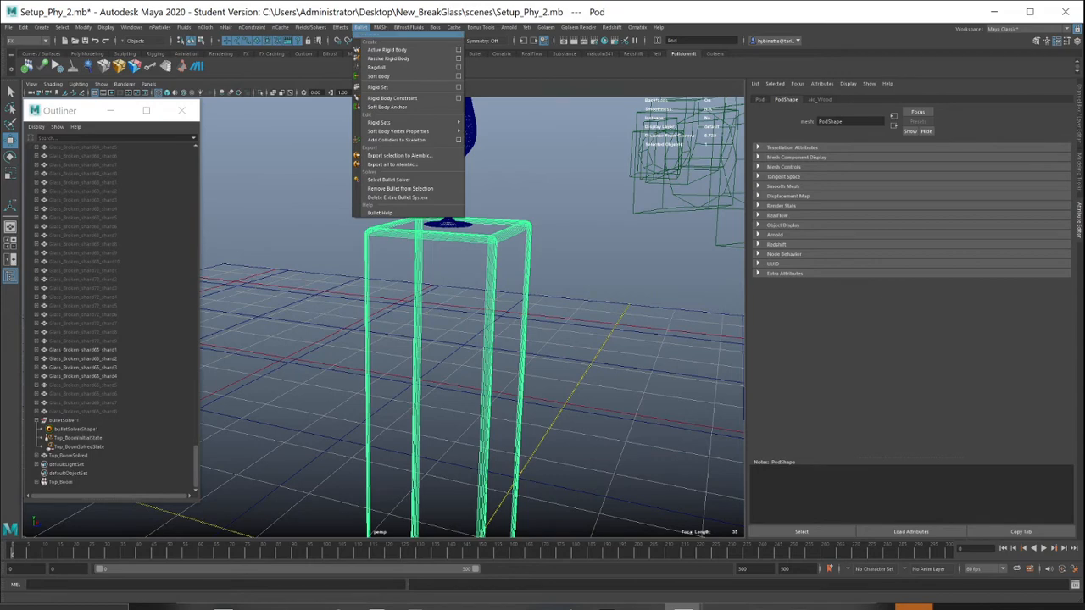
click(407, 36)
click(386, 35)
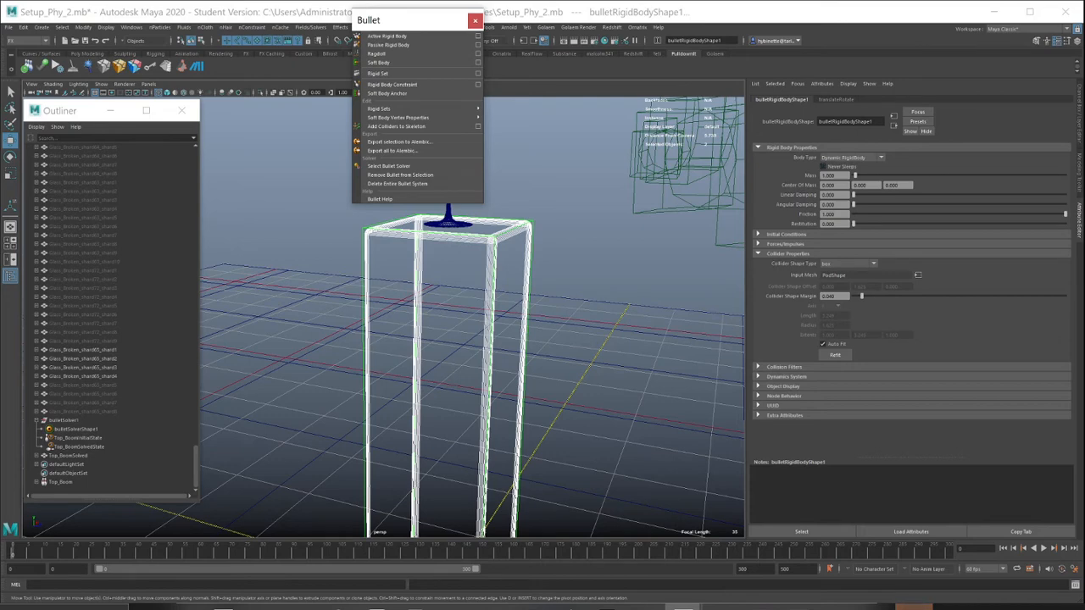
drag(406, 19, 223, 185)
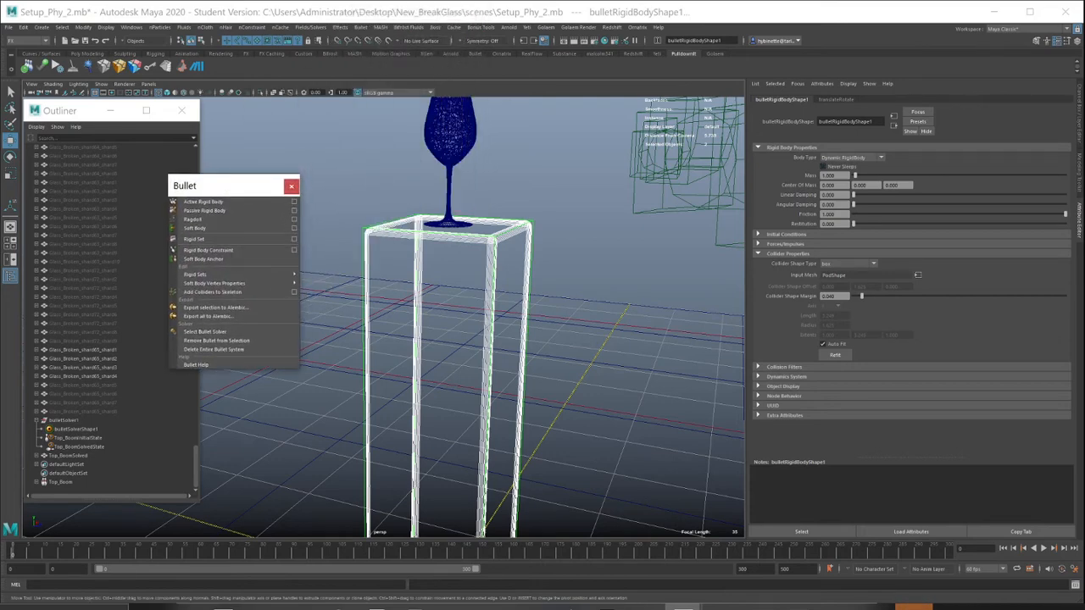
Step: Set the pedestal rigid body's Body Type to Static Body and its Mass to 10
click(852, 158)
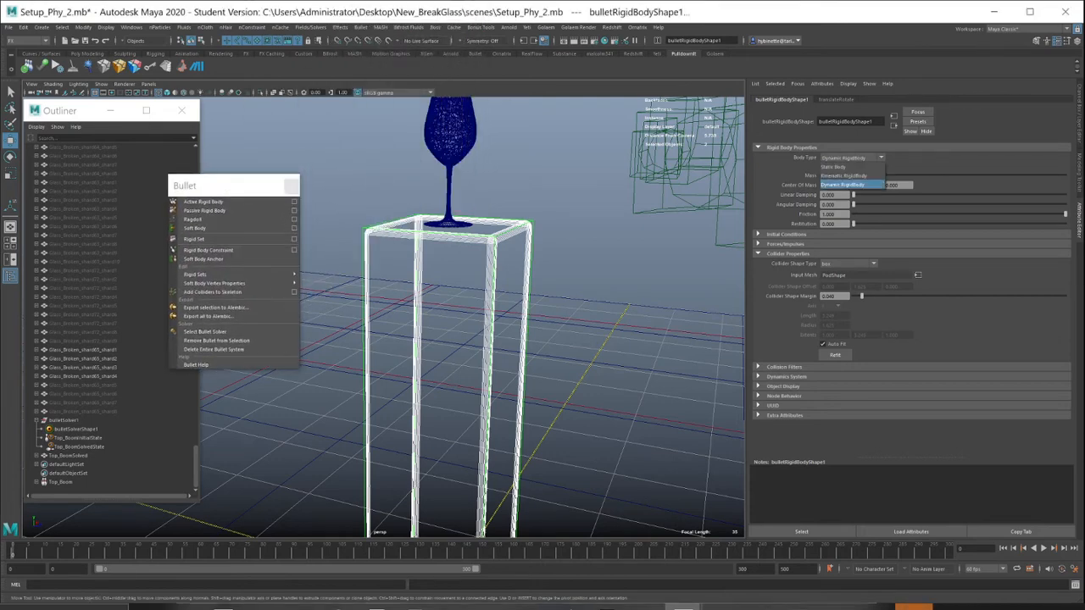
click(840, 166)
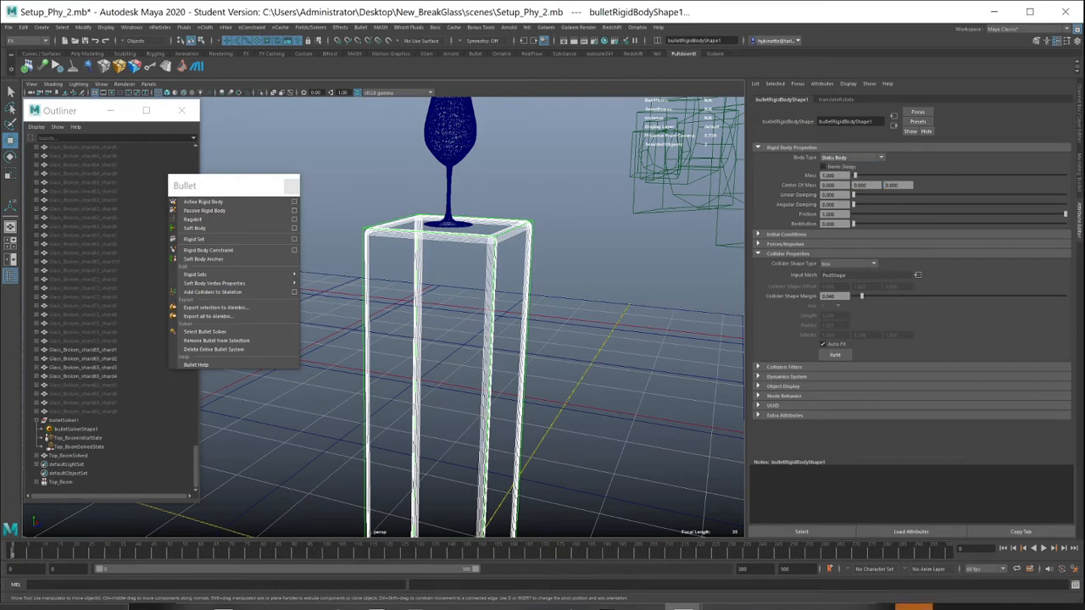
double_click(830, 175)
text(10)
key(Return)
scroll(457, 318, down, 3)
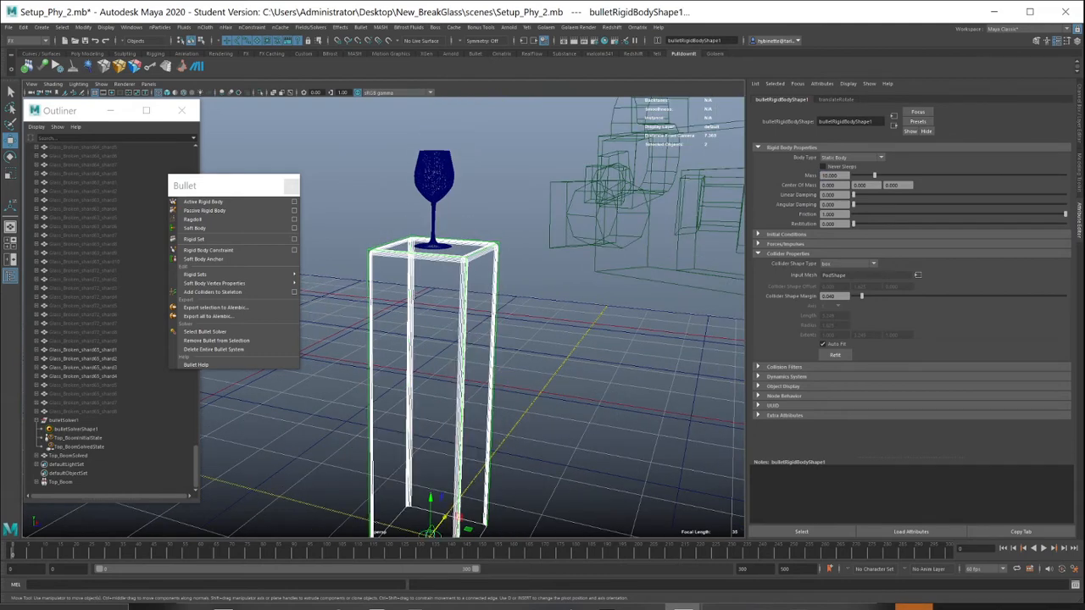
alt+drag(458, 318, 424, 327)
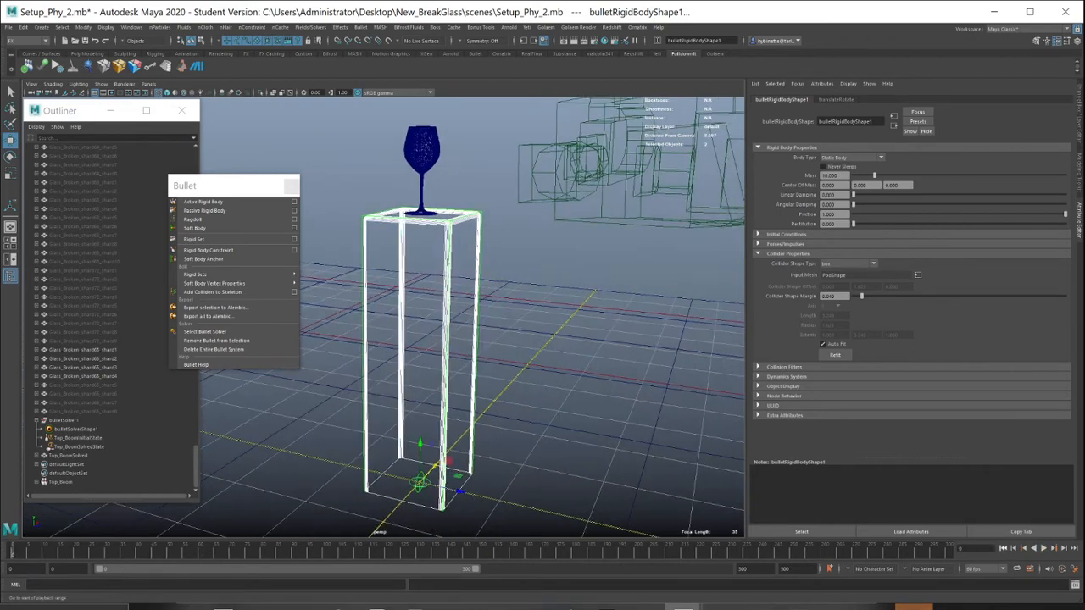
Step: Test the shards' collision with the static pedestal by playing with Initially Sleeping off, and re-enable the option after rewinding
click(78, 437)
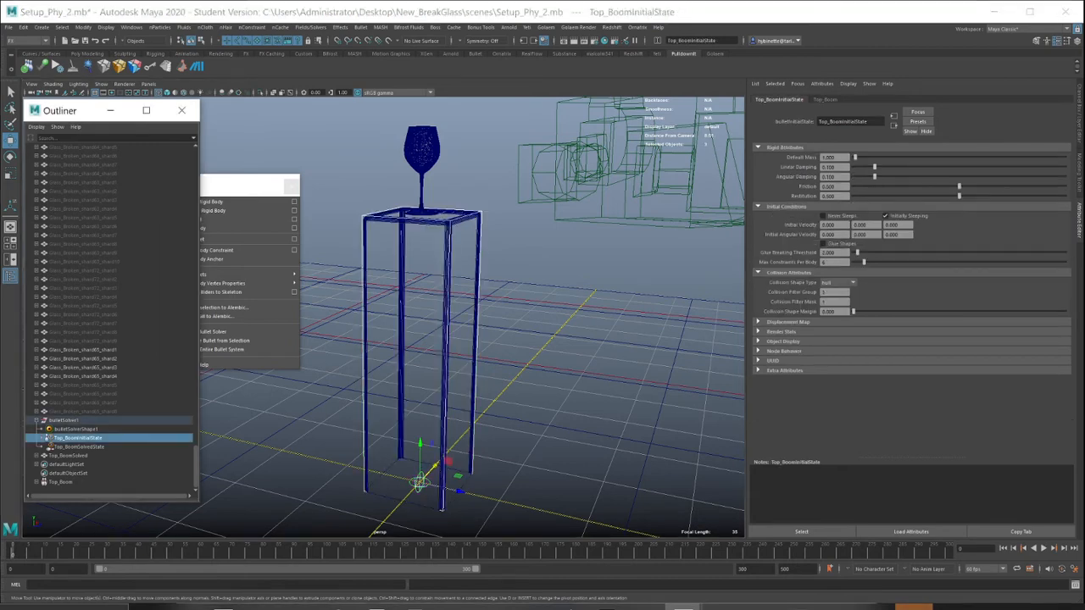
double_click(78, 437)
key(Return)
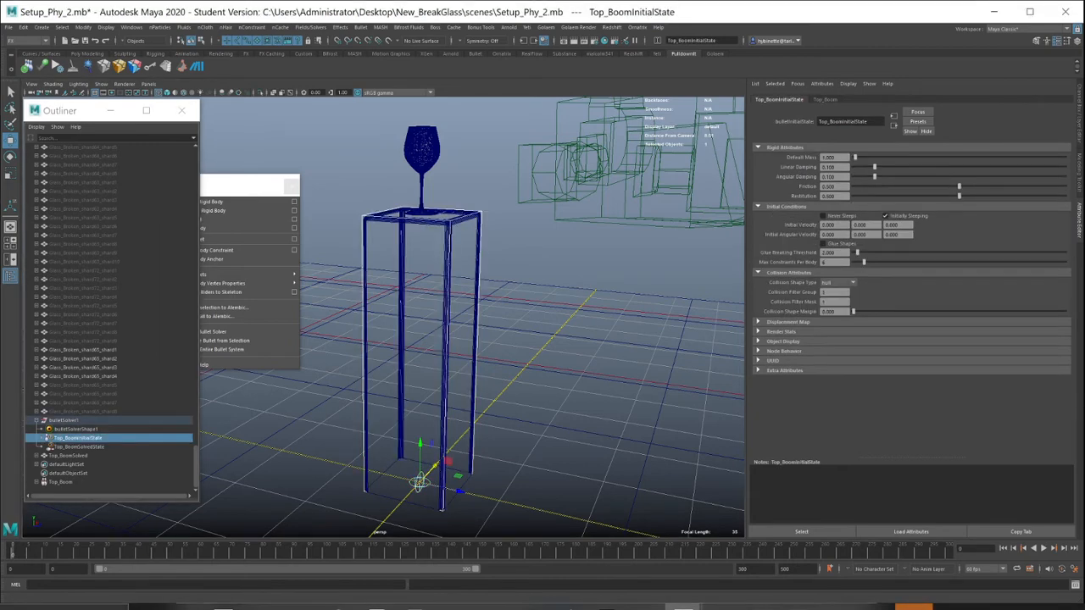
click(1044, 549)
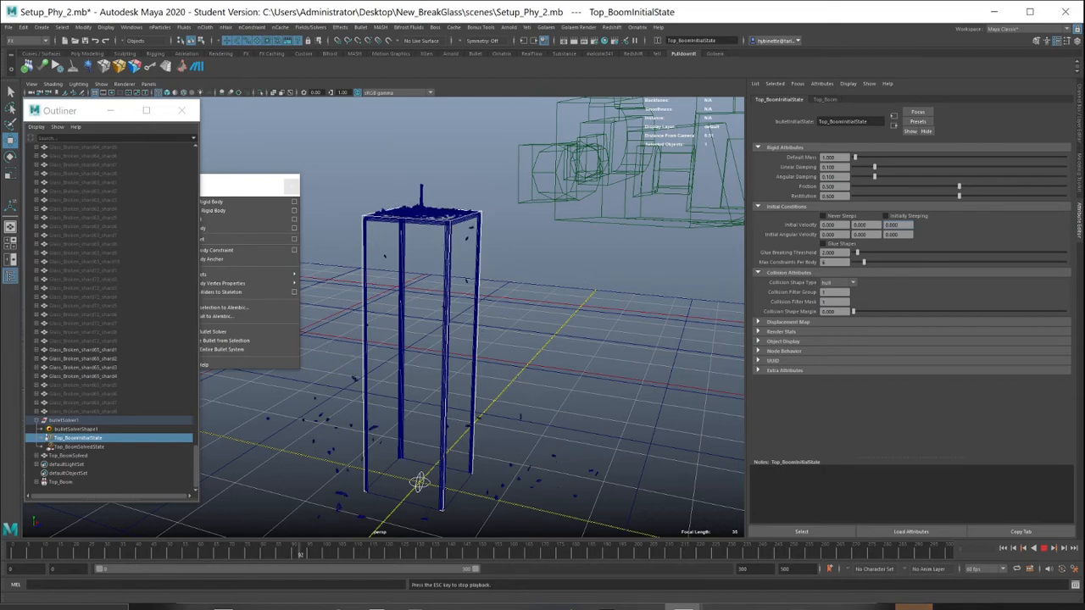
key(alt+shift+v)
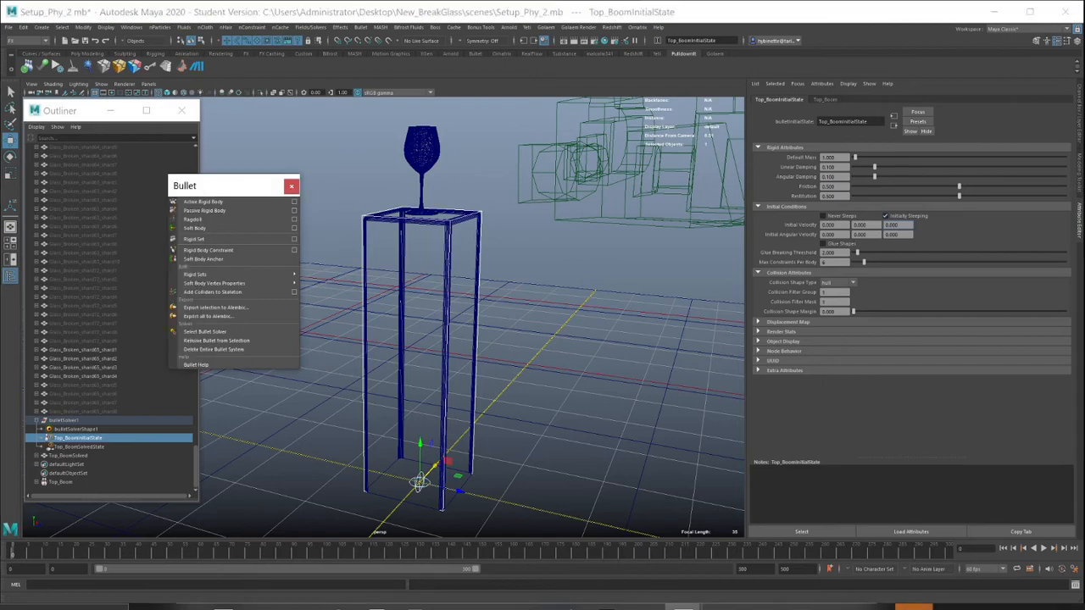
click(291, 186)
Step: Create a polygon sphere primitive in the scene
alt+drag(475, 339, 547, 322)
alt+middle_drag(492, 339, 589, 387)
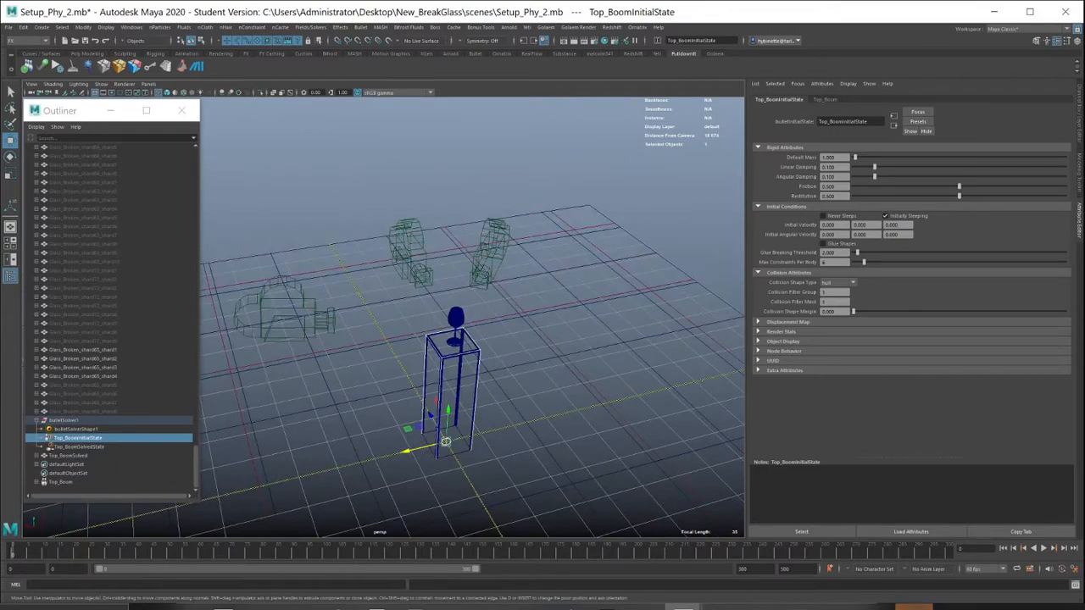
scroll(472, 318, up, 5)
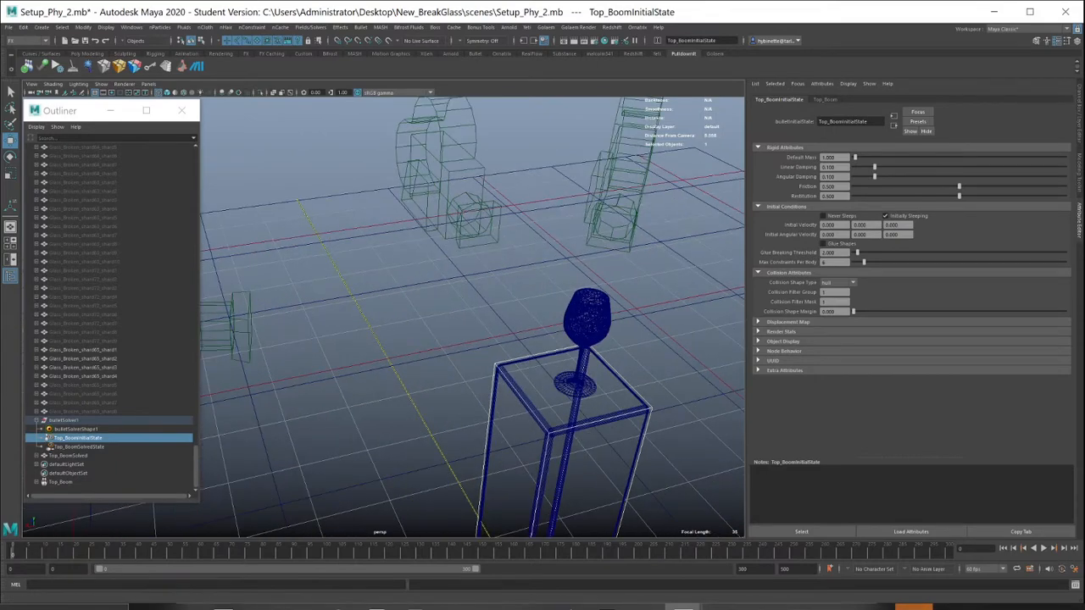
click(42, 27)
mouse_move(72, 58)
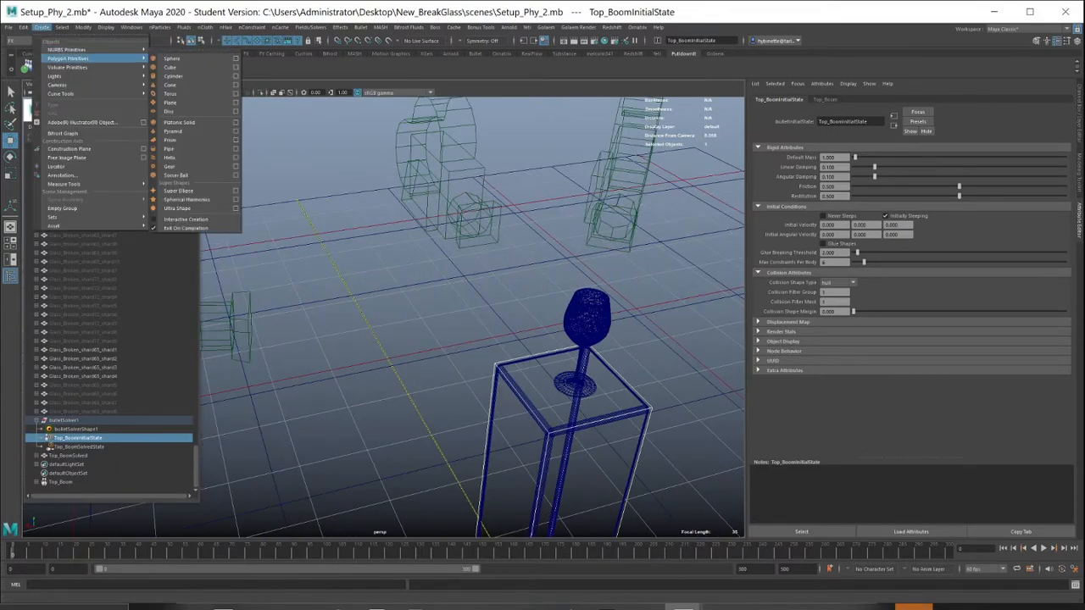
click(173, 58)
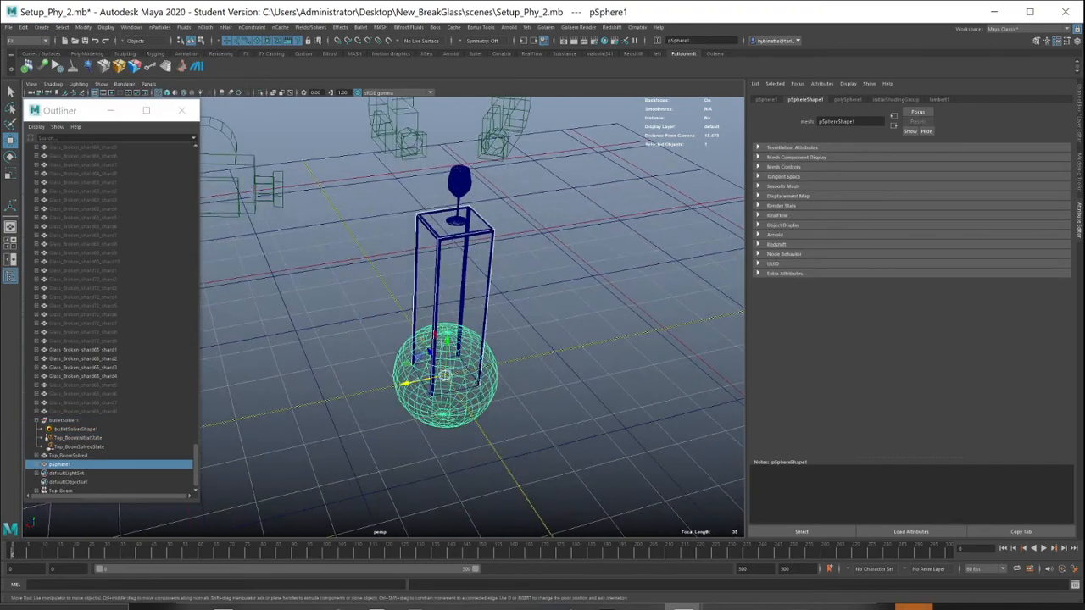
Step: Raise the sphere beside the pedestal's upper end, and display the scene shaded with wireframe overlaid
mouse_move(373, 373)
alt+mouse_down()
mouse_move(441, 360)
mouse_move(433, 371)
mouse_move(462, 383)
mouse_move(514, 175)
alt+mouse_up()
key(5)
alt+drag(483, 255, 517, 254)
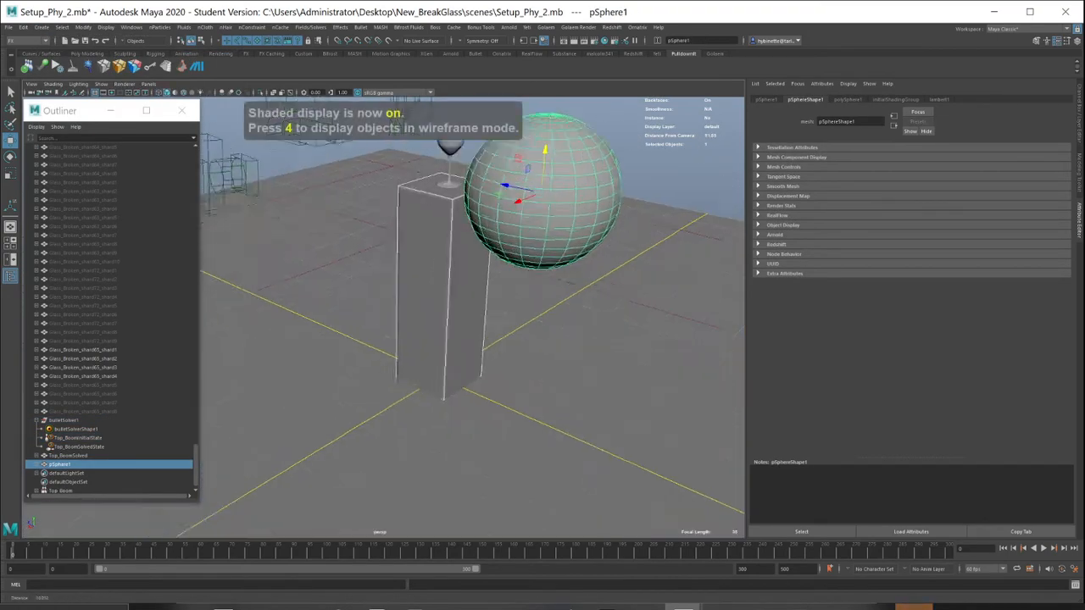
alt+middle_drag(517, 255, 526, 382)
alt+right_drag(525, 382, 576, 382)
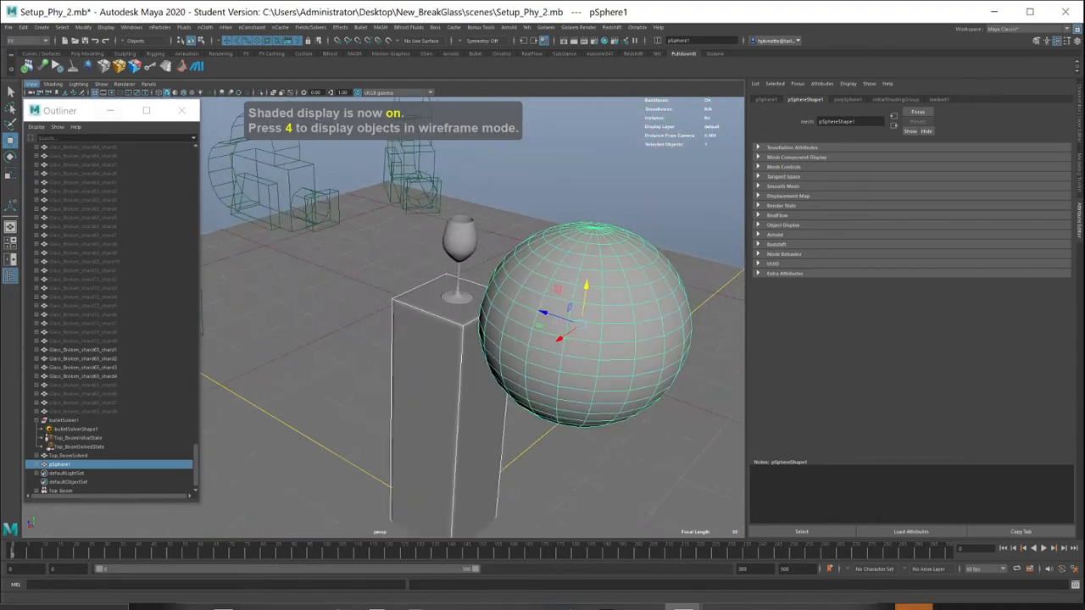
click(53, 84)
click(77, 163)
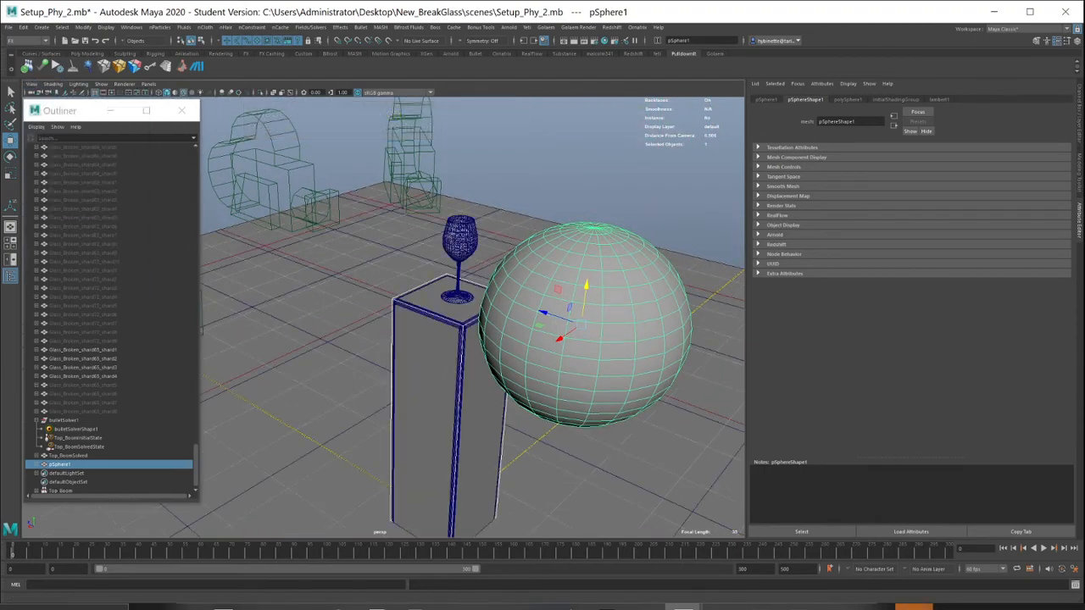
Step: Examine the fractured bowl mesh Top_BoomSolved up close and compare the glass with the sphere's size and position
scroll(472, 318, up, 3)
scroll(472, 318, up, 10)
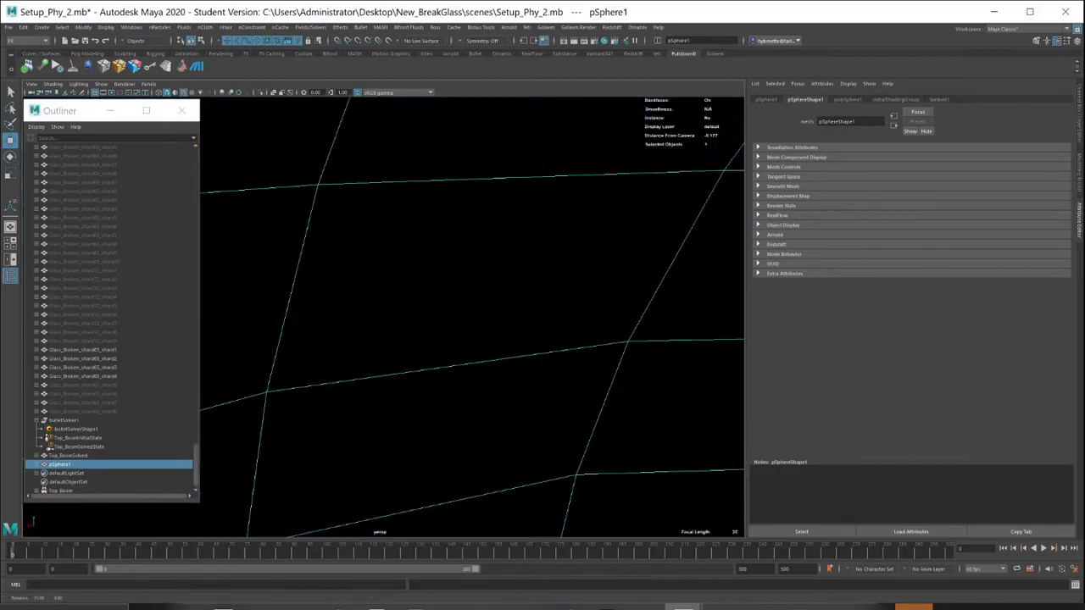
alt+drag(472, 318, 508, 322)
click(440, 271)
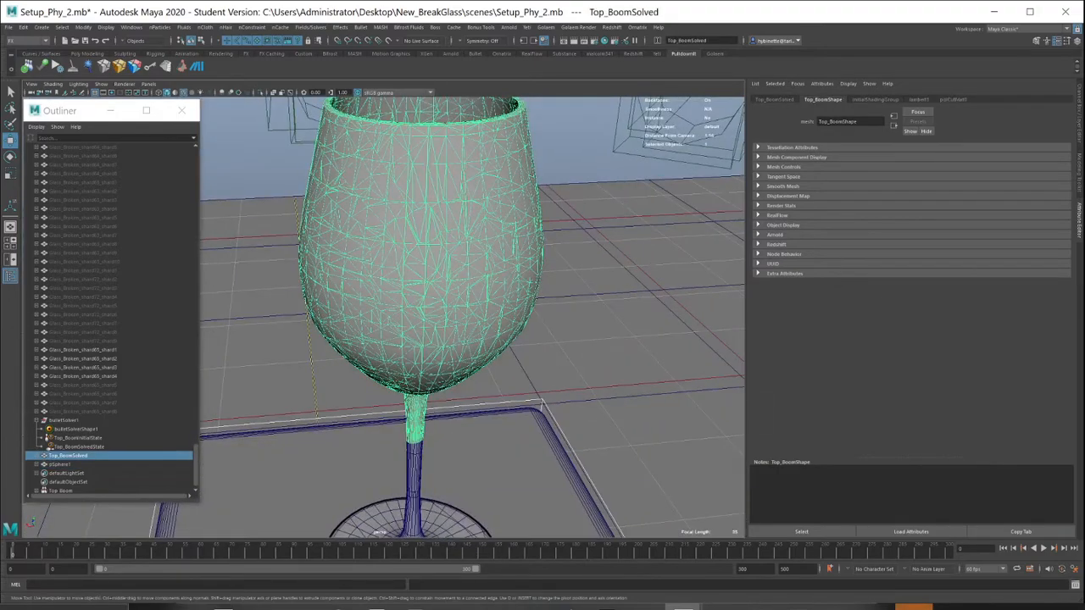
scroll(473, 318, down, 4)
alt+drag(440, 289, 509, 339)
alt+right_drag(508, 331, 424, 330)
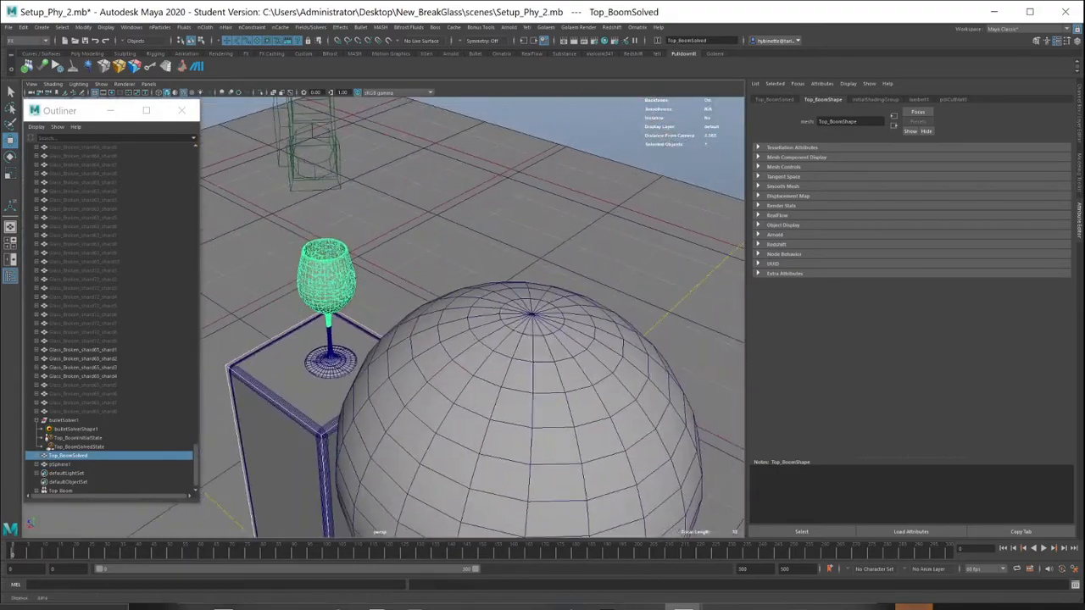
alt+drag(424, 331, 484, 279)
alt+right_drag(424, 305, 398, 309)
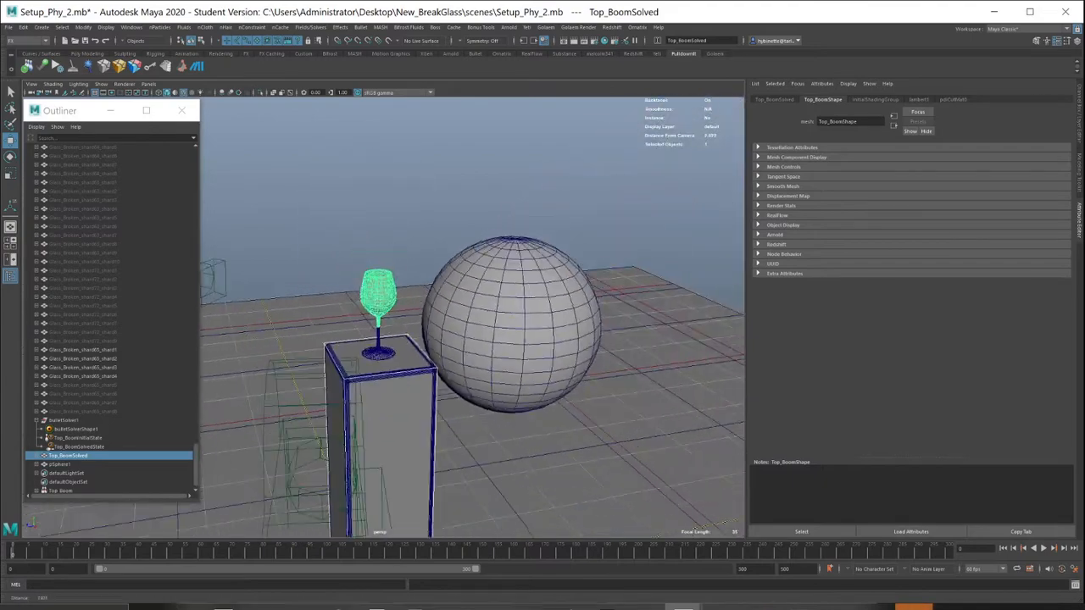
Step: Scale pSphere1 uniformly down to a tiny ball and place it at the height of the glass bowl
click(517, 318)
alt+drag(517, 318, 445, 333)
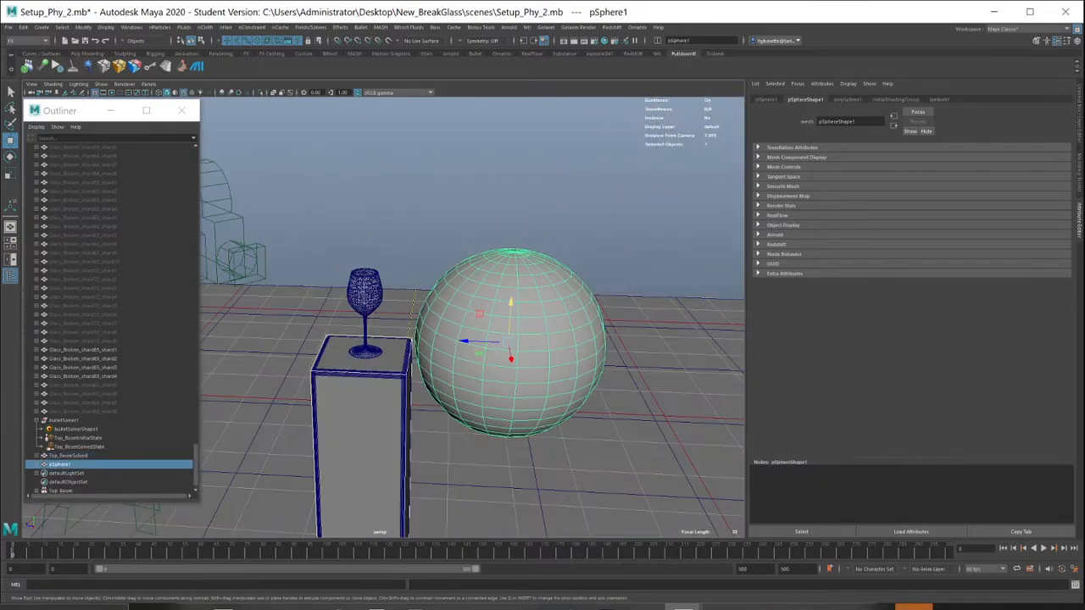
key(r)
drag(509, 343, 335, 339)
key(w)
drag(367, 301, 367, 257)
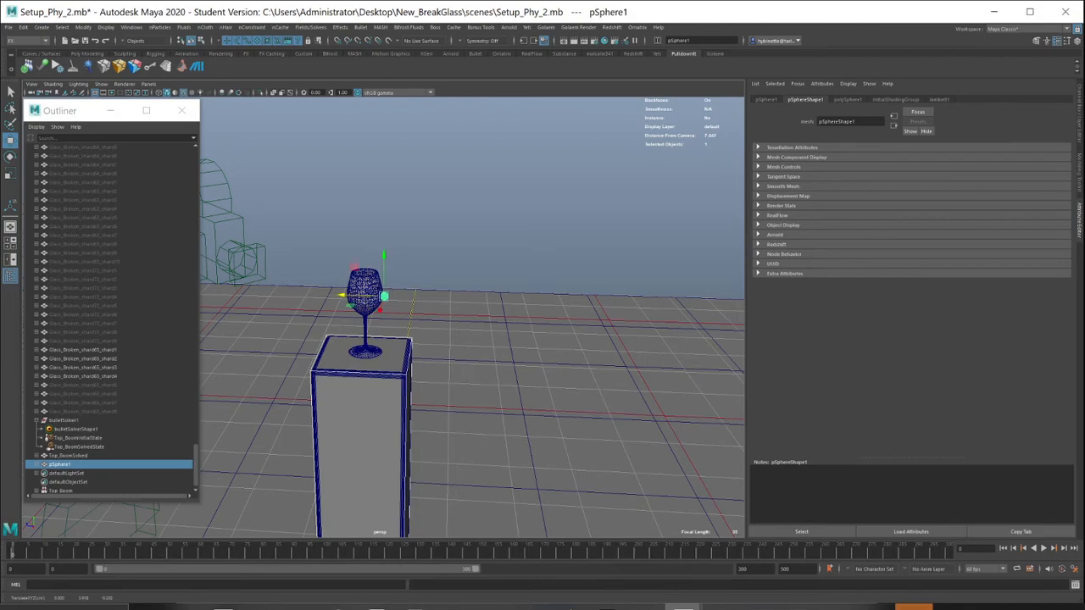
Step: Align the small sphere with the middle of the glass bowl, just outside its surface
key(f)
scroll(386, 318, down, 6)
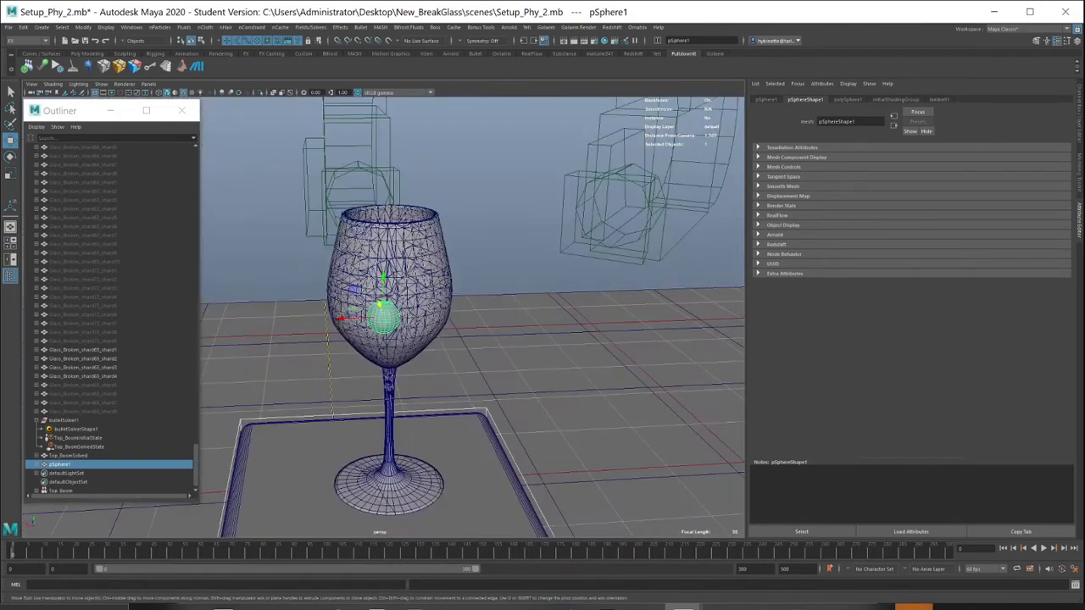
scroll(386, 318, up, 3)
drag(353, 290, 381, 227)
scroll(385, 280, down, 5)
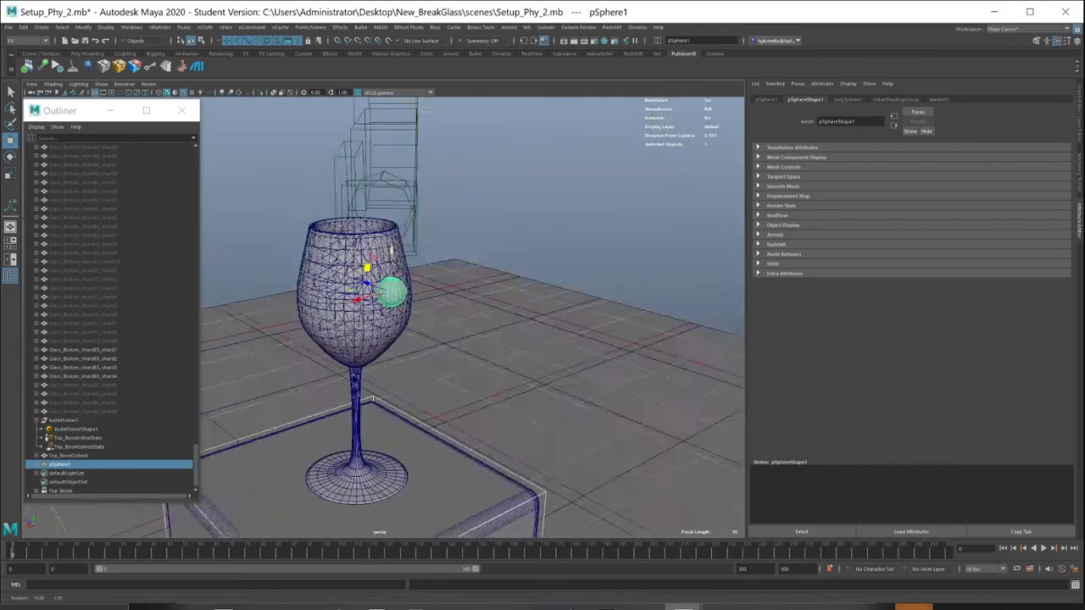
alt+drag(385, 280, 330, 284)
scroll(386, 280, up, 2)
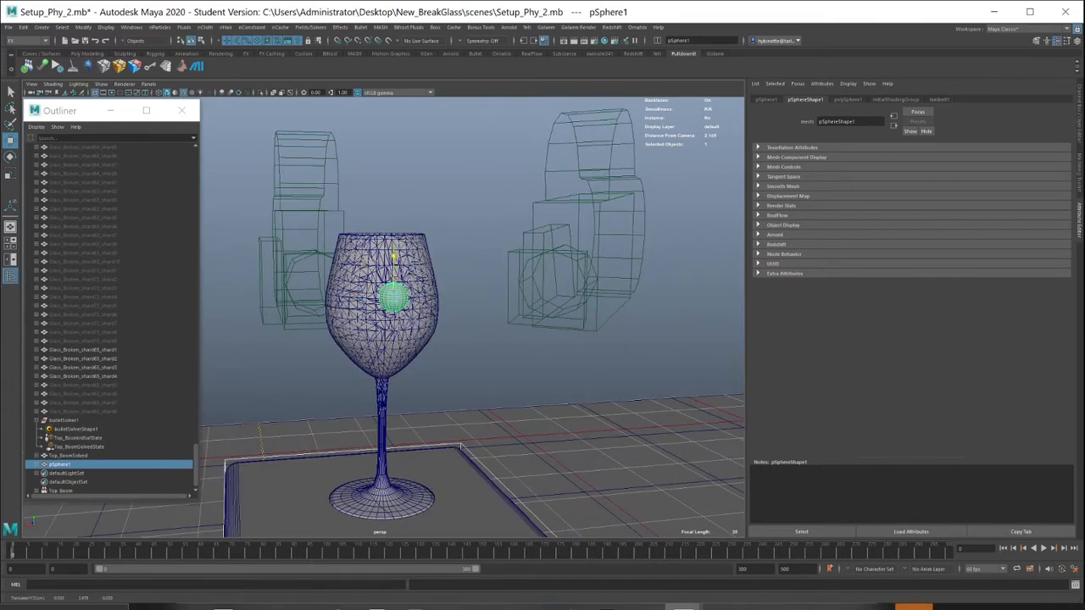
alt+drag(461, 446, 407, 436)
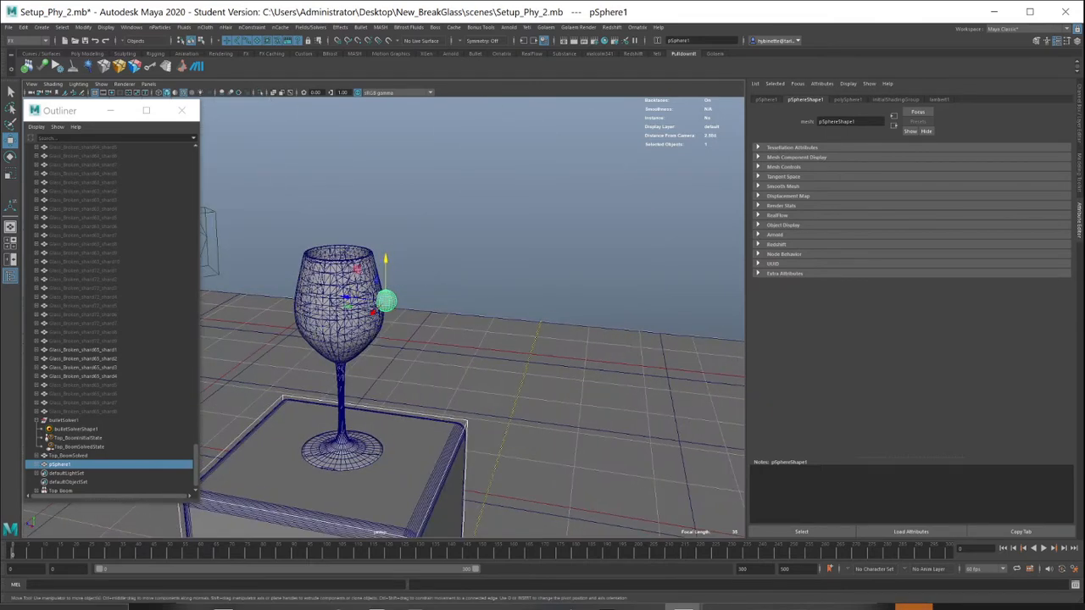
Step: Move the small sphere sideways away from the glass, keeping it level with the bowl
key(r)
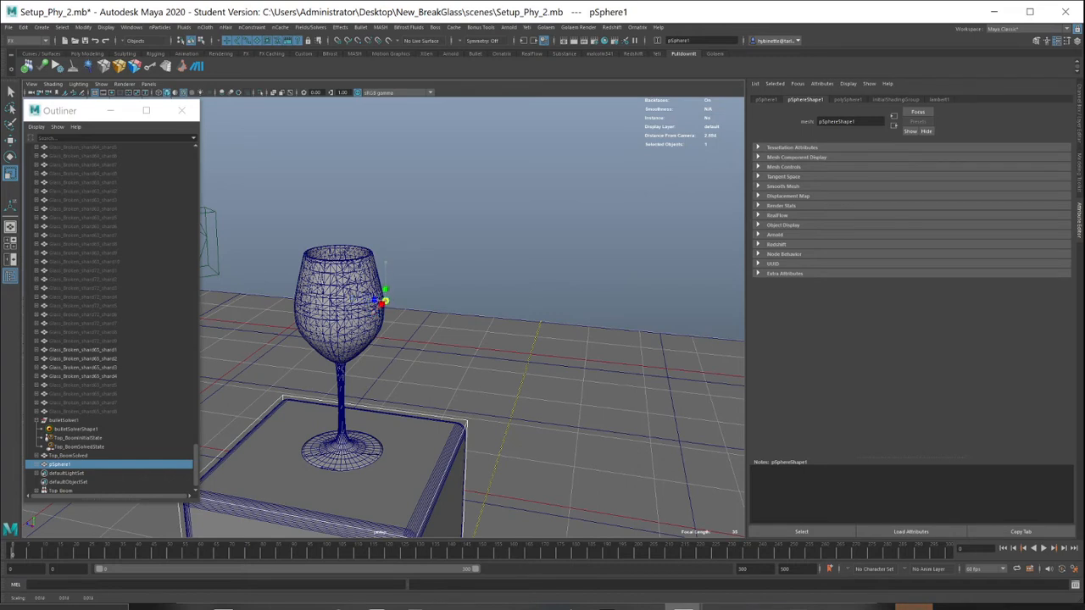
key(plus)
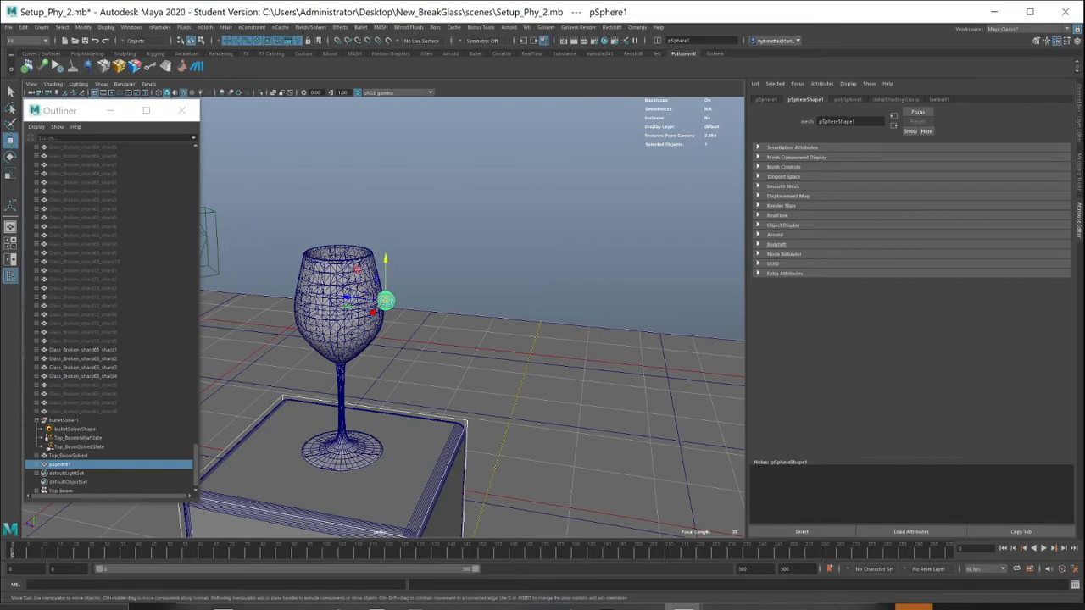
key(w)
drag(385, 301, 470, 311)
alt+drag(471, 310, 479, 255)
alt+right_drag(479, 254, 513, 265)
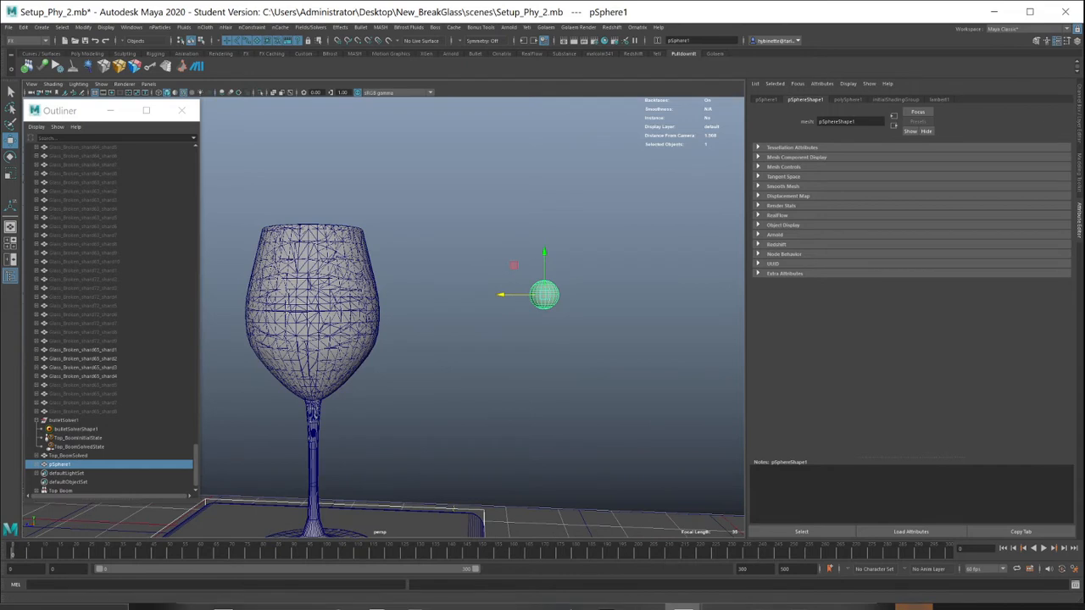
Step: Make pSphere1 an active Bullet rigid body
click(362, 27)
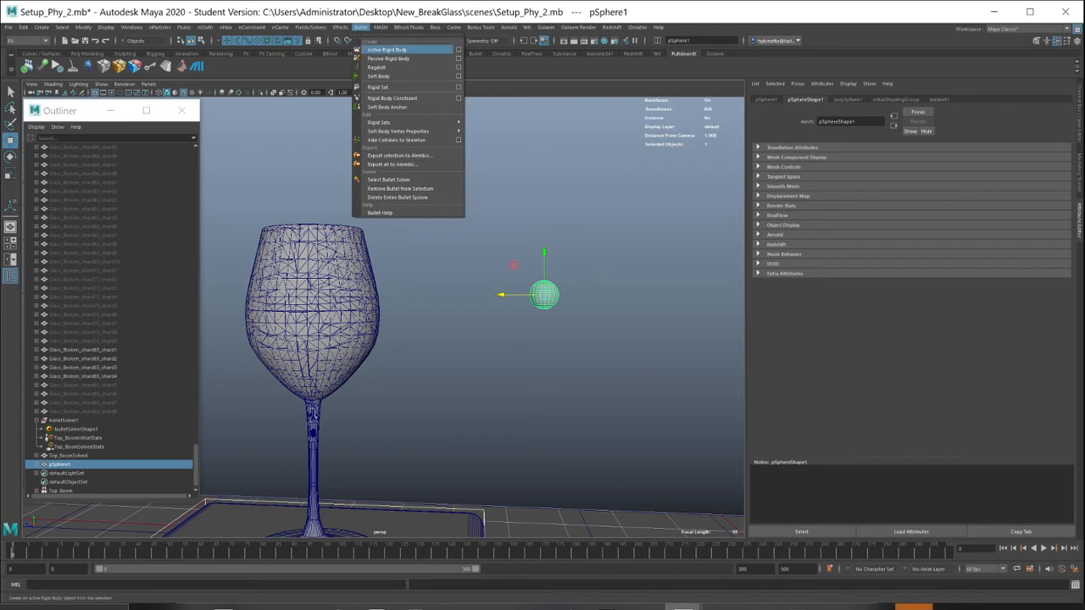
click(386, 49)
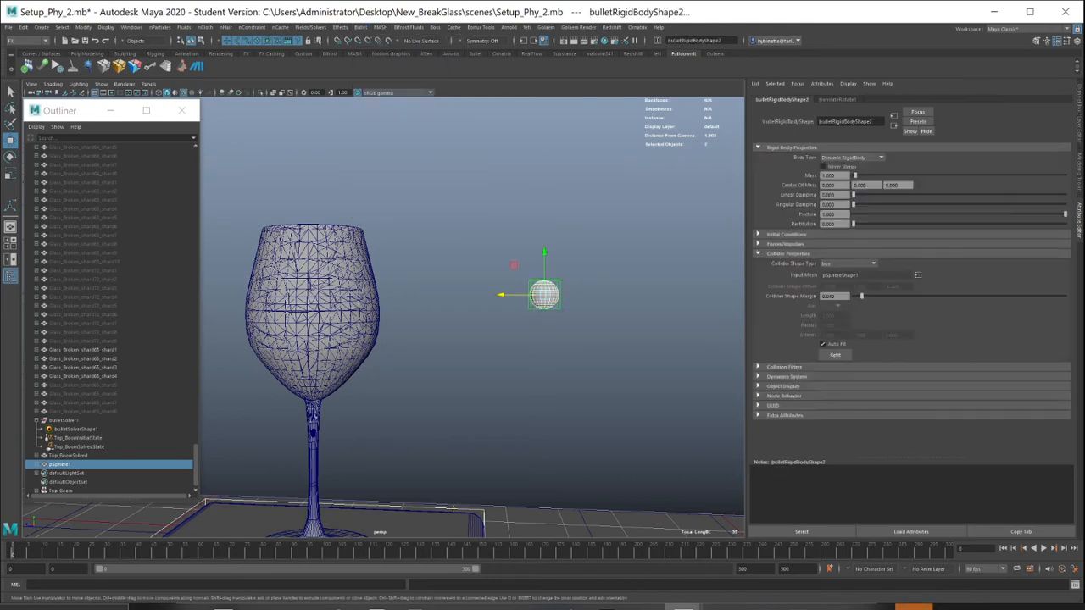
scroll(472, 314, down, 5)
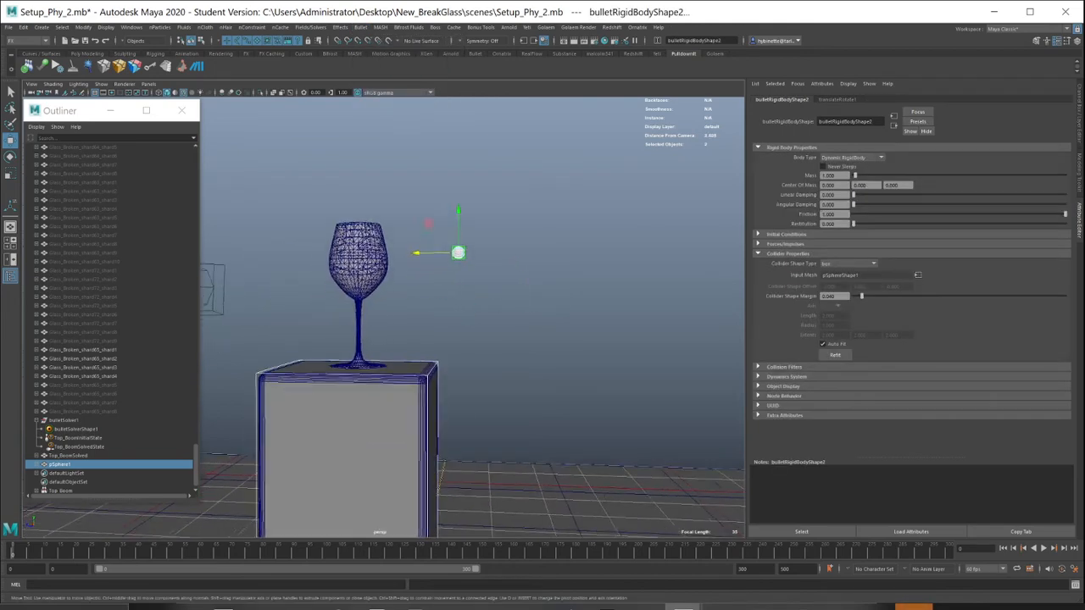
Step: Play the simulation to observe the sphere's fall with its default collider, and rewind to the first frame
key(alt+v)
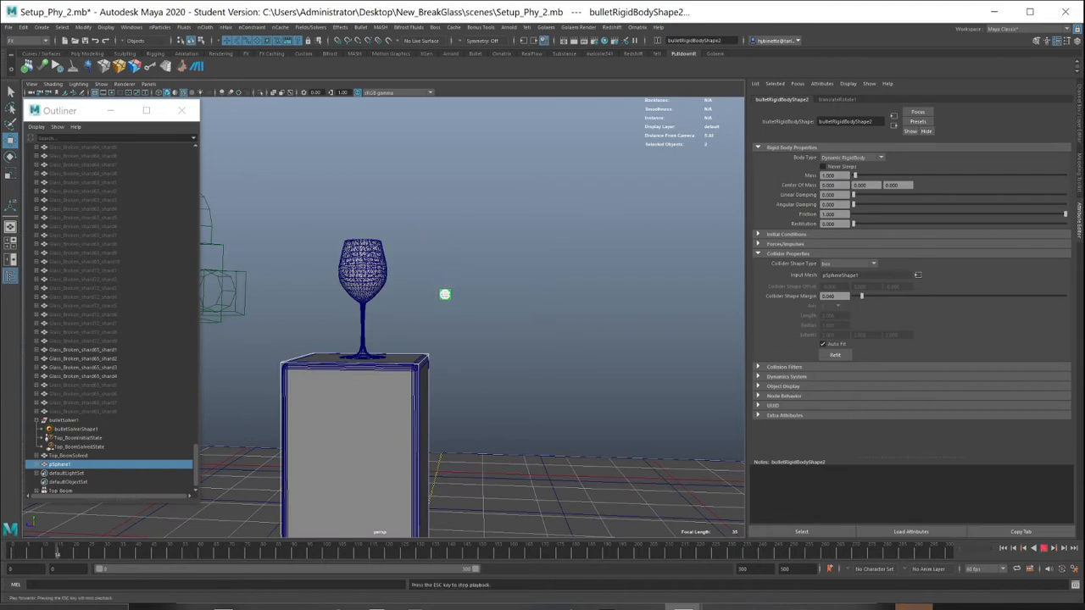
scroll(472, 313, down, 4)
alt+middle_drag(472, 313, 467, 180)
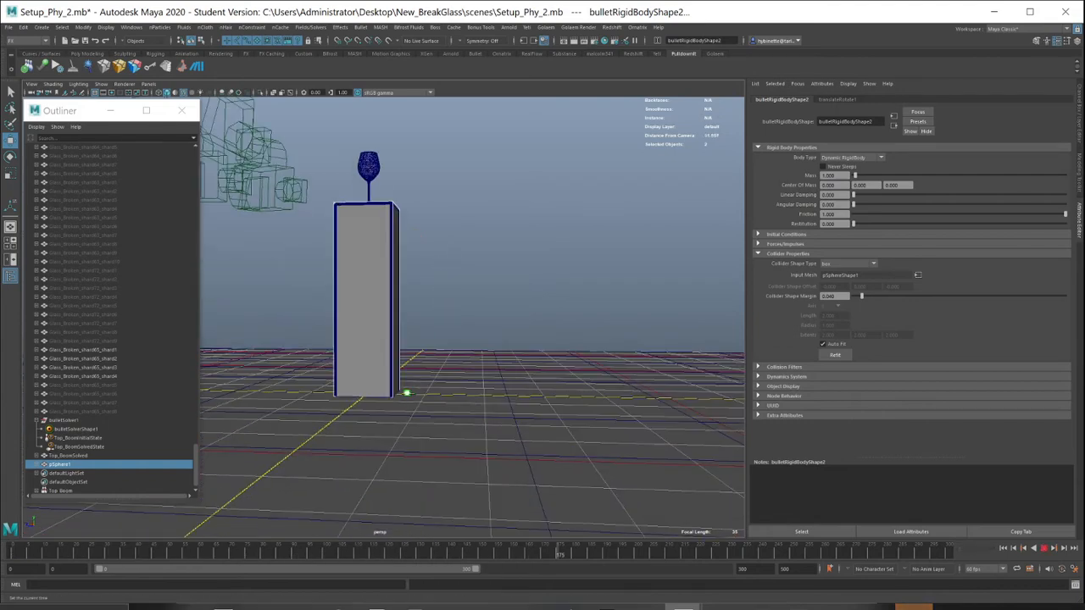
key(alt+v)
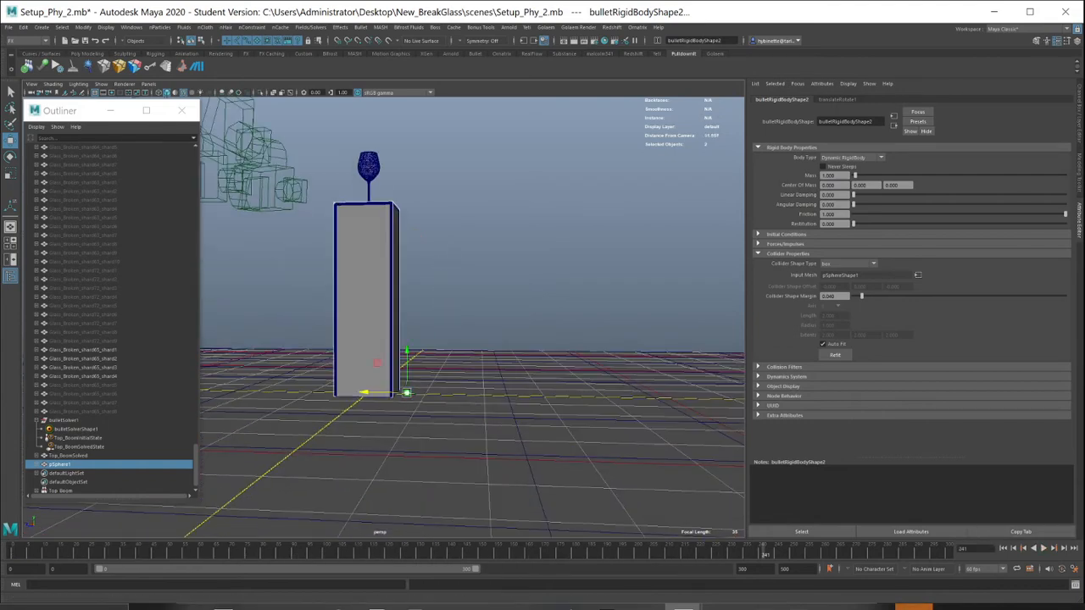
click(1003, 549)
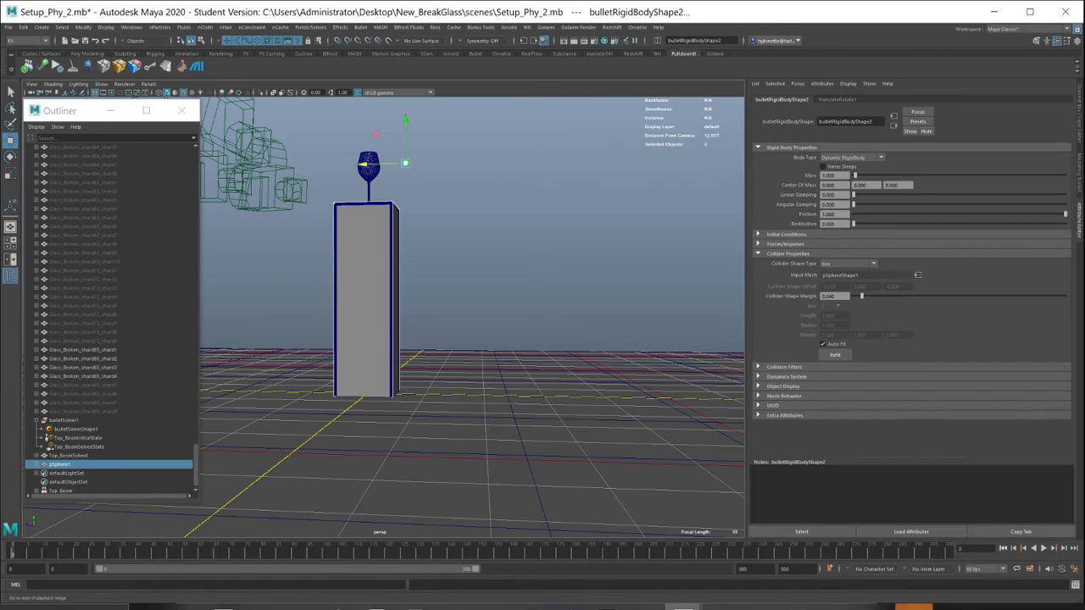
Step: Set the sphere rigid body's Collider Shape Type to sphere
scroll(472, 313, up, 4)
click(848, 264)
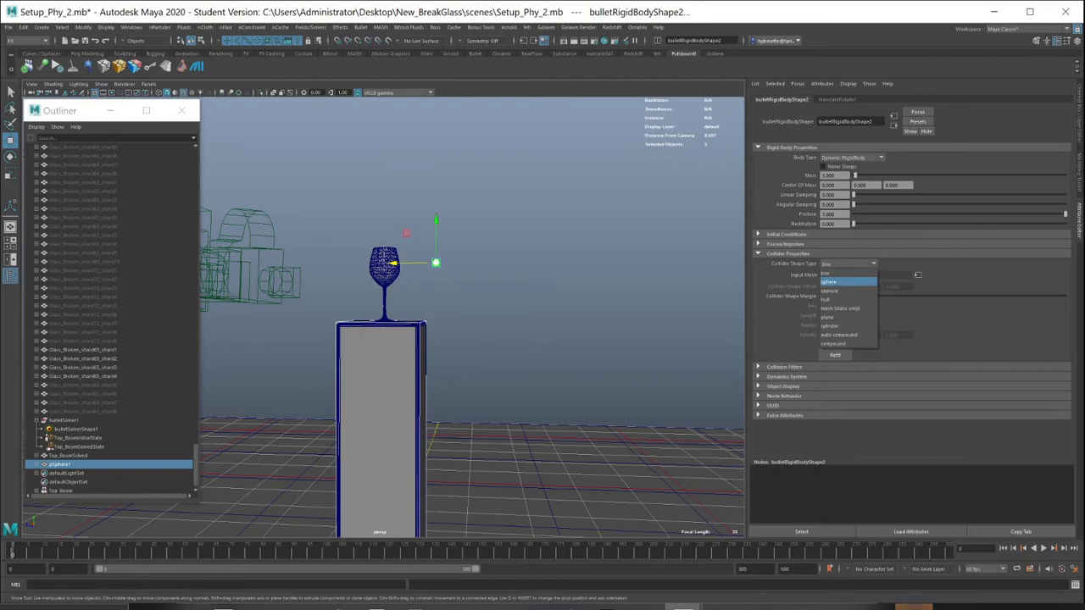
click(829, 281)
scroll(385, 254, up, 5)
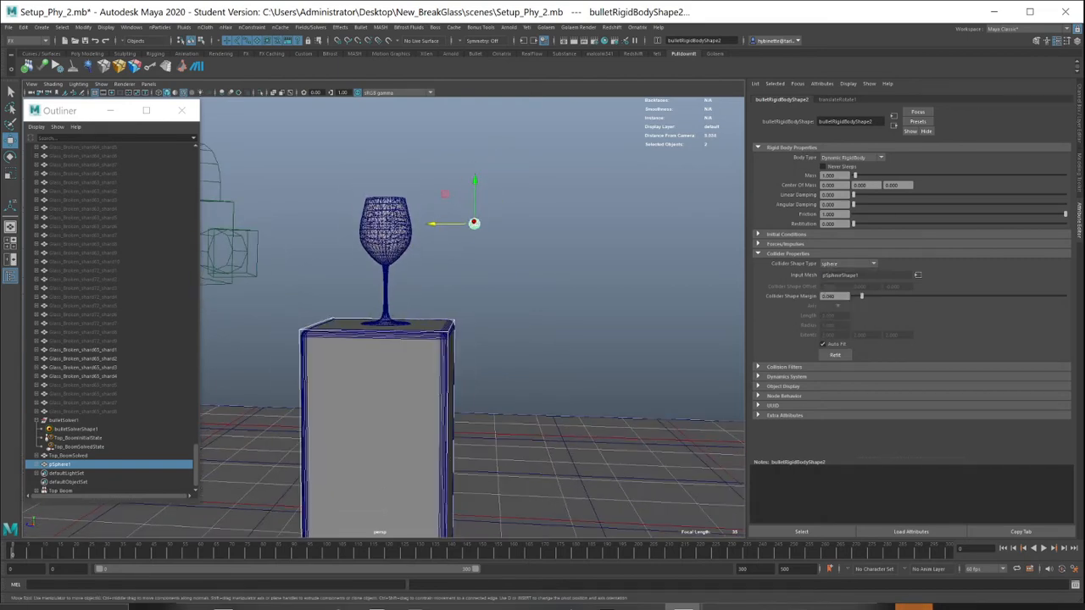
Step: Play the simulation again to check the fall with the sphere collider, and return to the first frame
key(alt+v)
scroll(475, 229, down, 4)
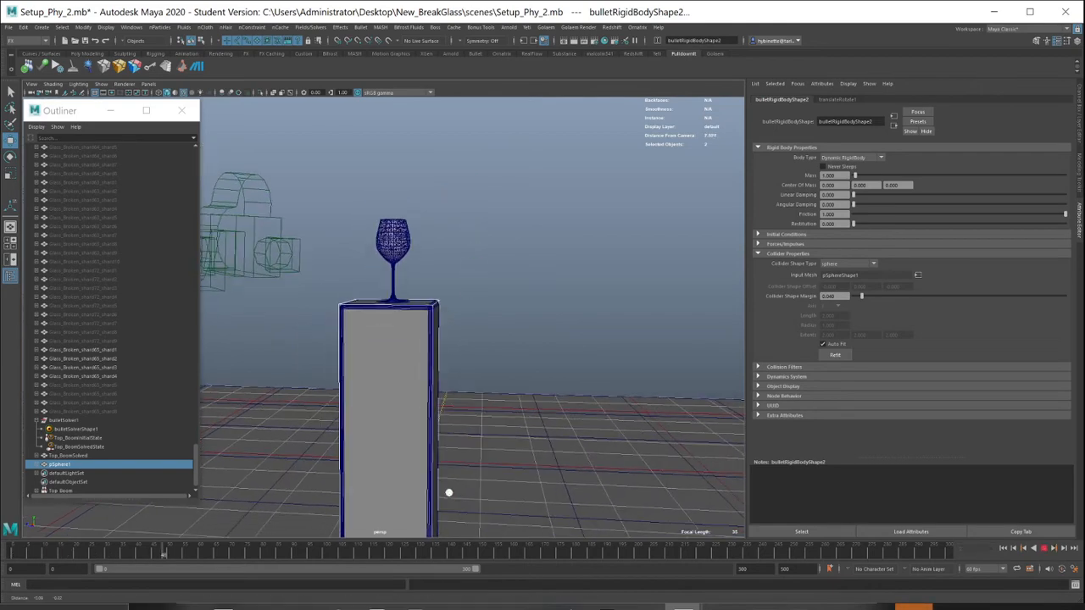
alt+middle_drag(475, 322, 476, 259)
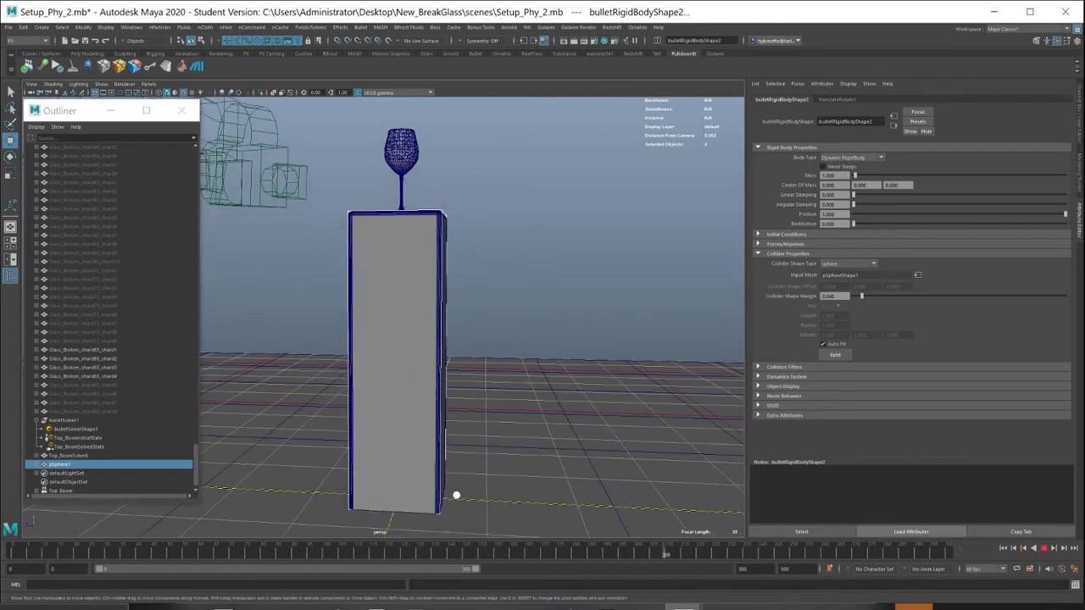
key(alt+v)
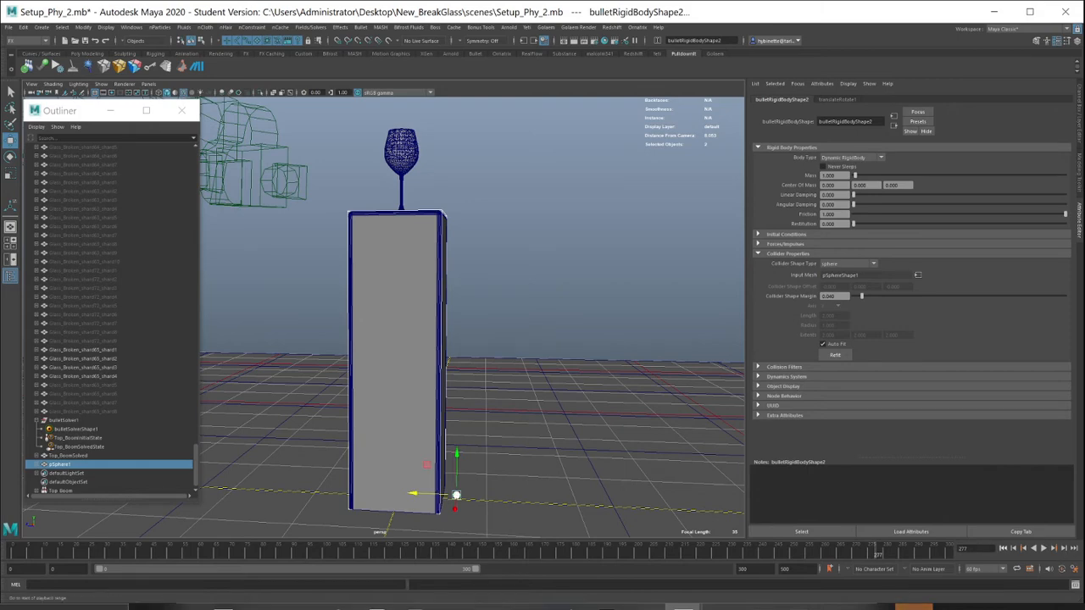
key(alt+shift+v)
Step: Expand the Initial Conditions of the sphere's rigid body
alt+middle_drag(475, 254, 475, 343)
scroll(473, 318, up, 3)
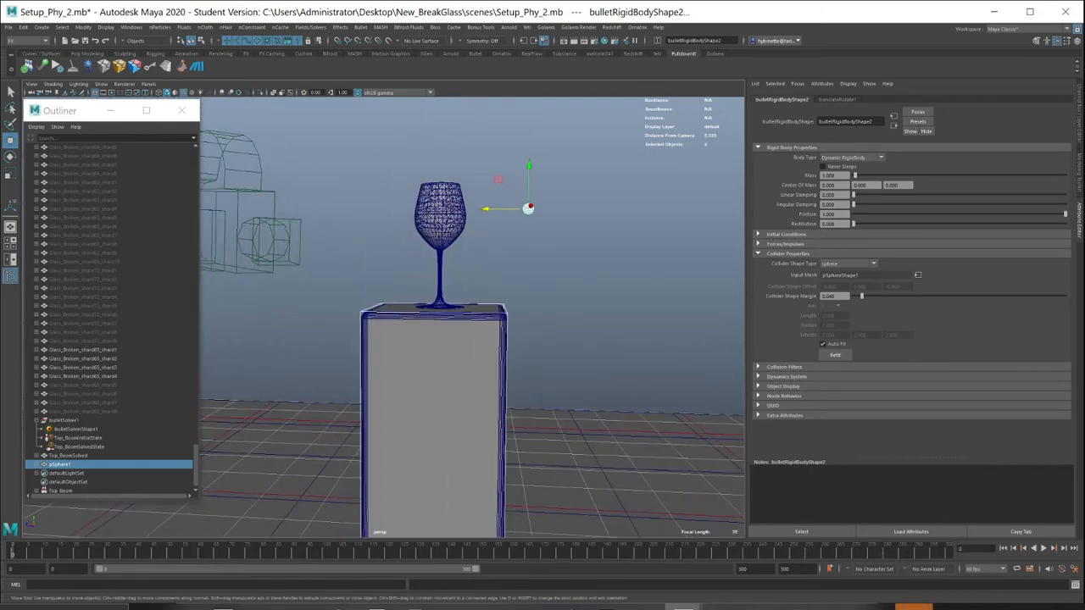
scroll(472, 318, up, 4)
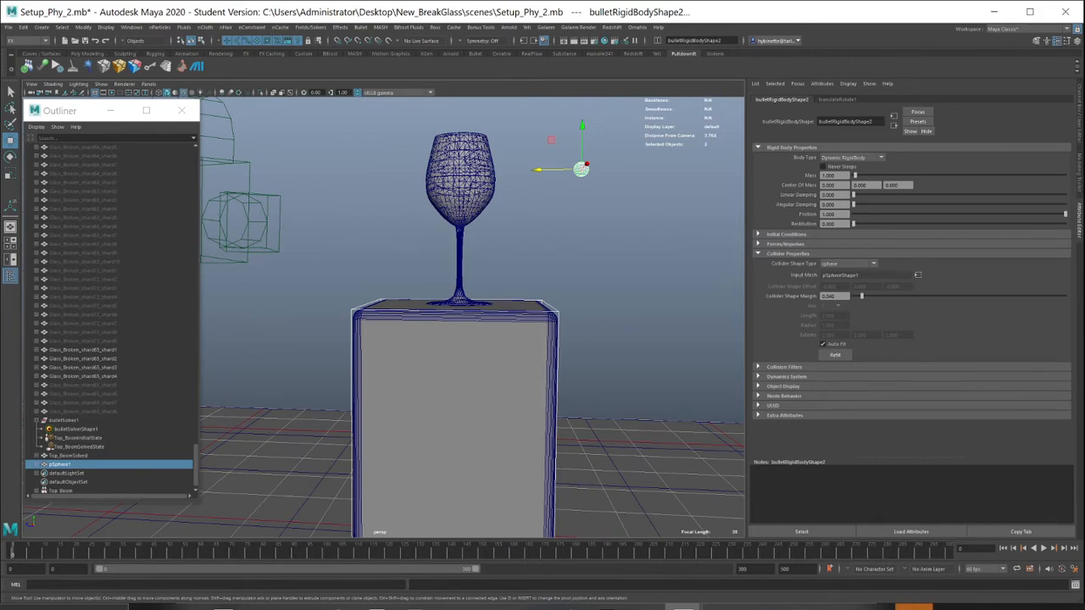
click(785, 234)
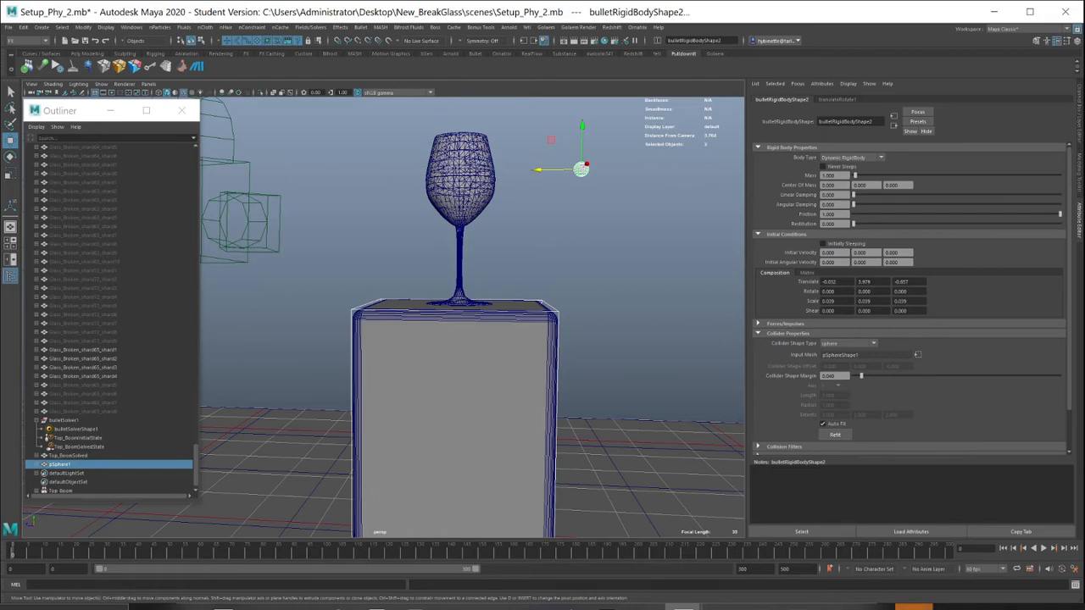
Step: Set the sphere rigid body's Center Of Mass Z to 10, play the simulation to test it, and rewind to the first frame
alt+drag(475, 322, 512, 332)
double_click(893, 185)
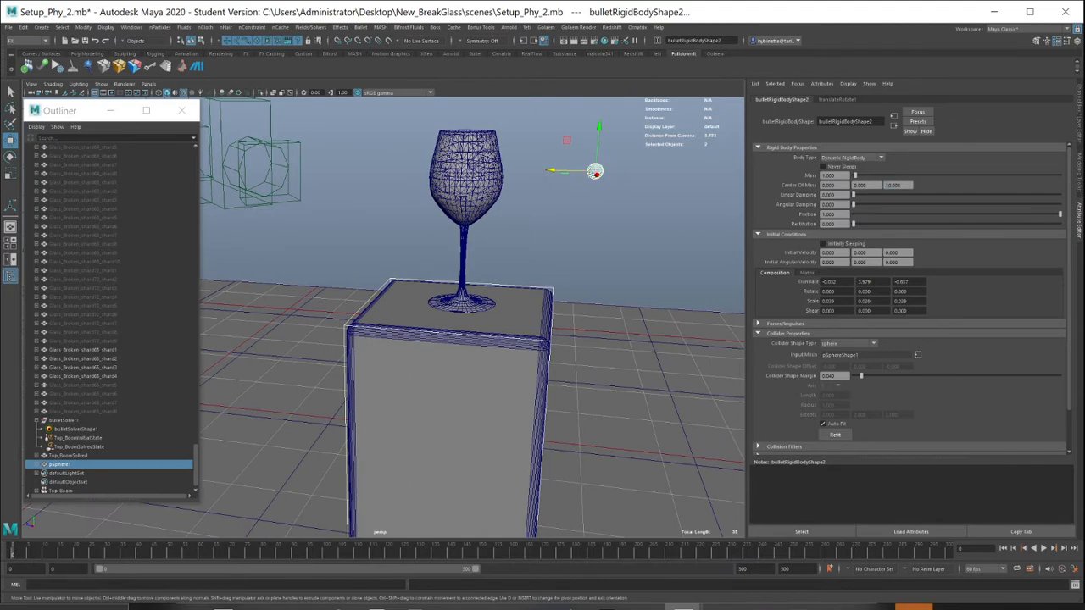
alt+right_drag(526, 339, 466, 339)
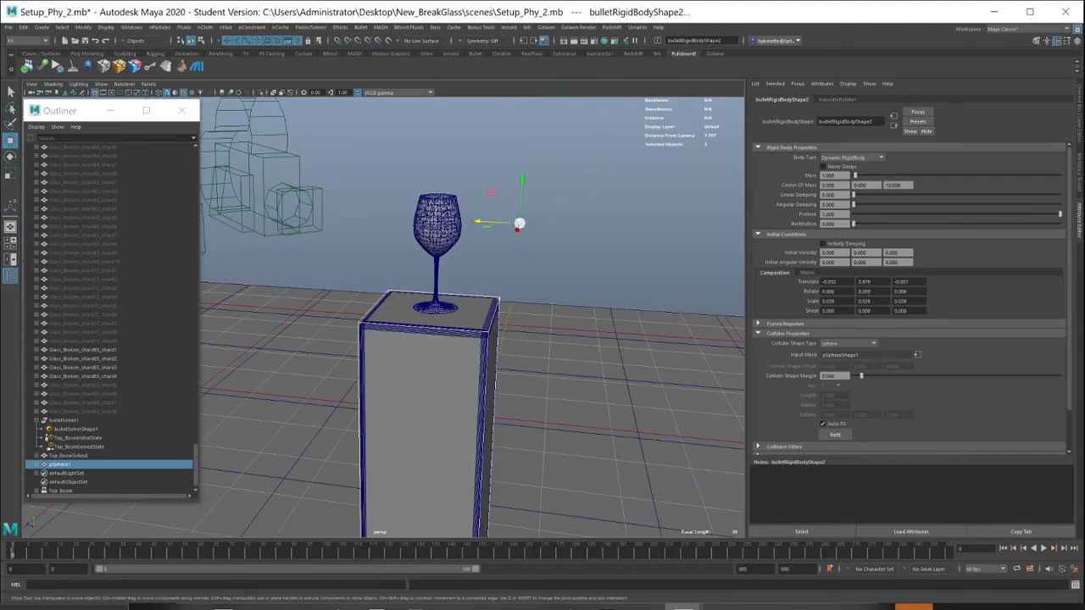
alt+middle_drag(466, 340, 511, 298)
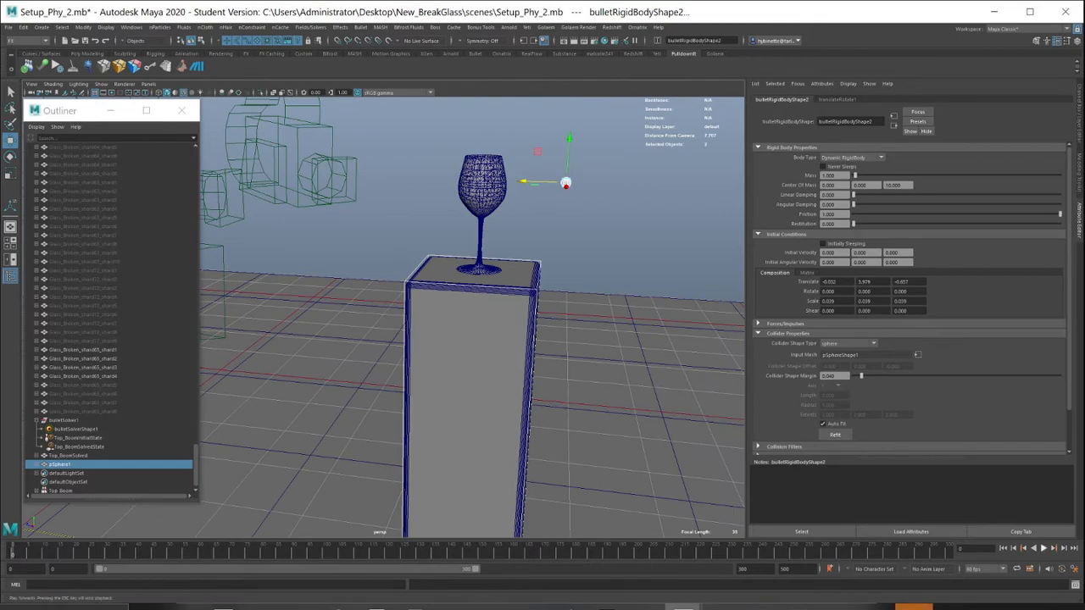
click(1043, 549)
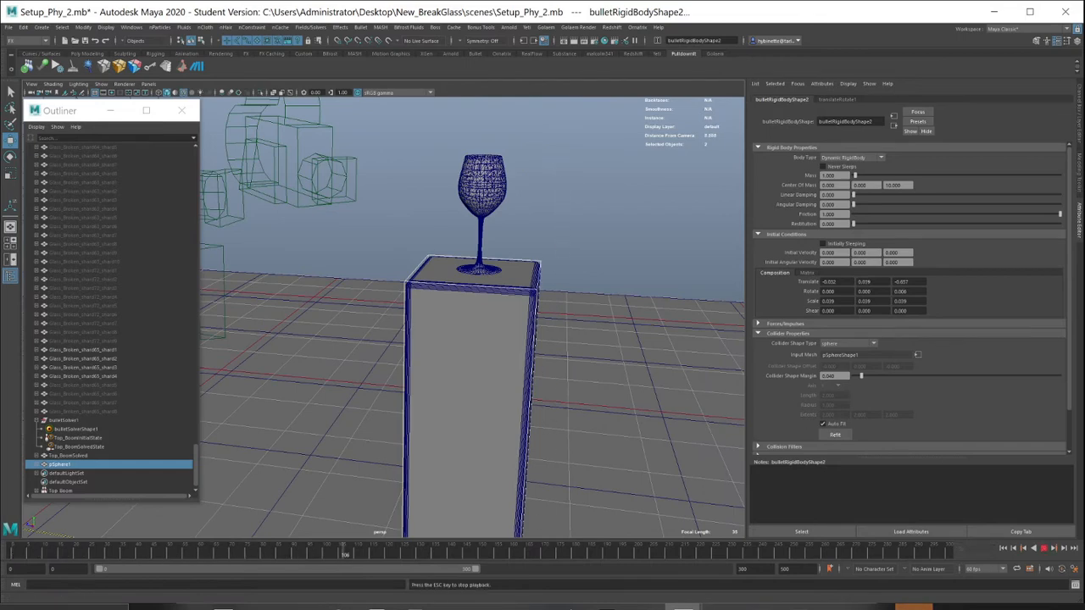
click(1043, 548)
click(1003, 548)
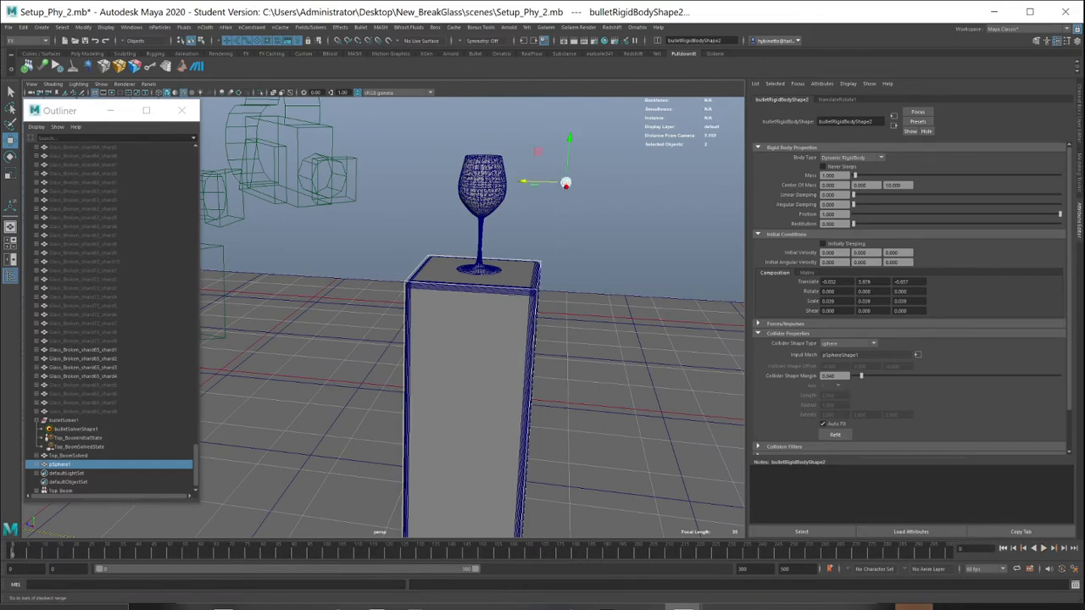
Step: Replay the simulation to examine the sphere's motion from a lower viewing angle, and return to the first frame
alt+drag(593, 356, 599, 329)
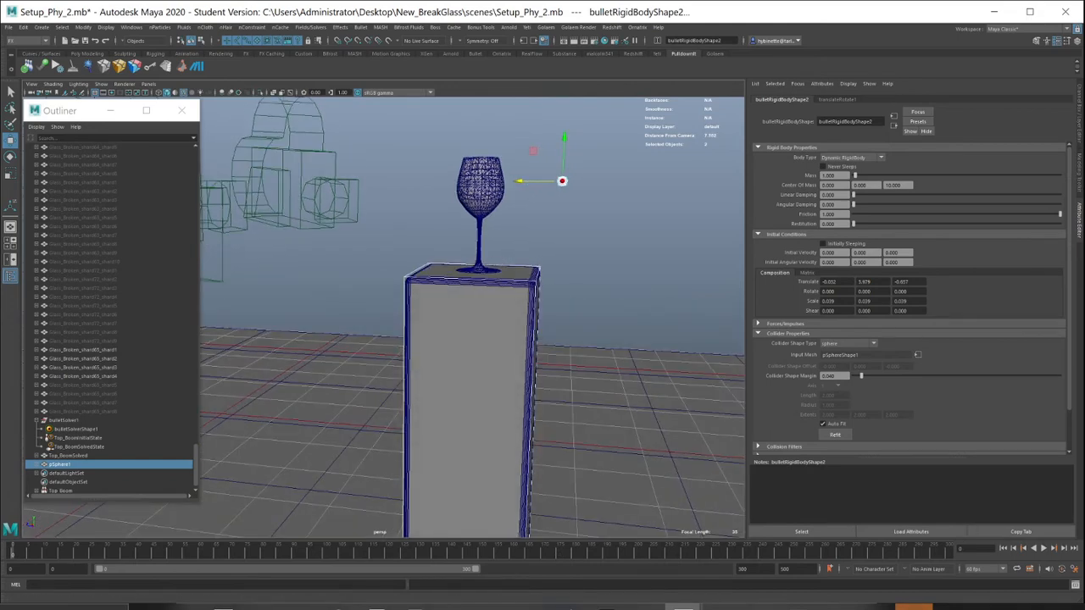
click(1044, 548)
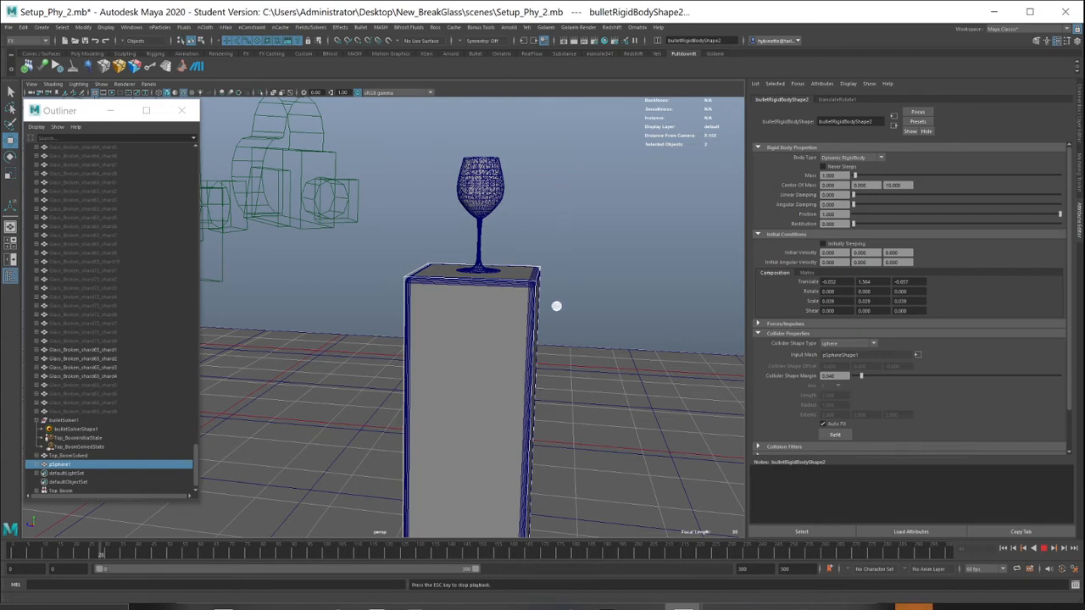
key(Escape)
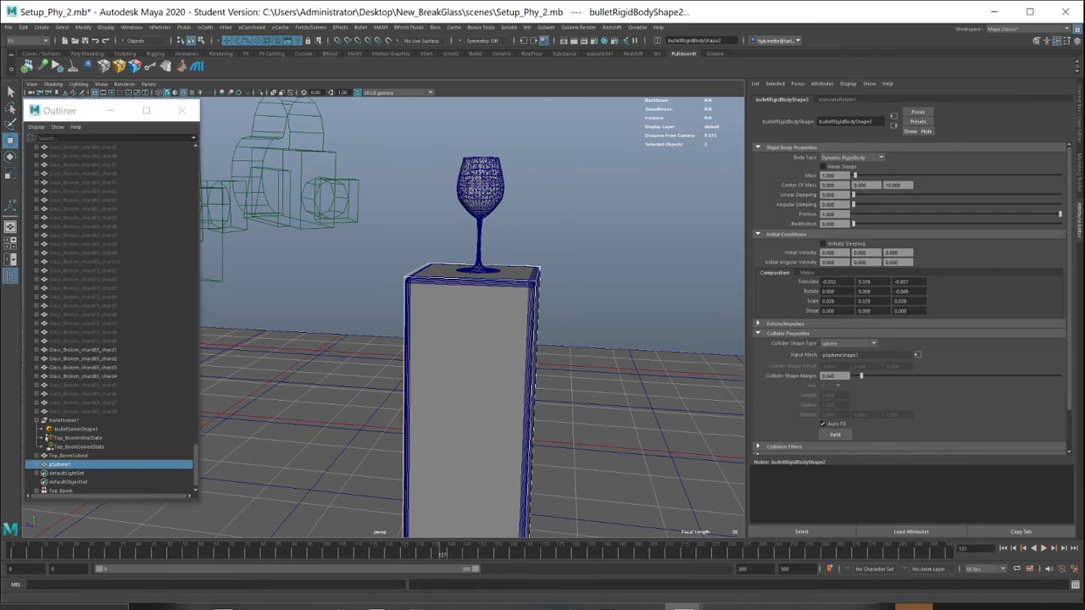
click(1004, 548)
Step: Set the sphere rigid body's Center Of Mass Z to 60 and play the simulation
click(1043, 549)
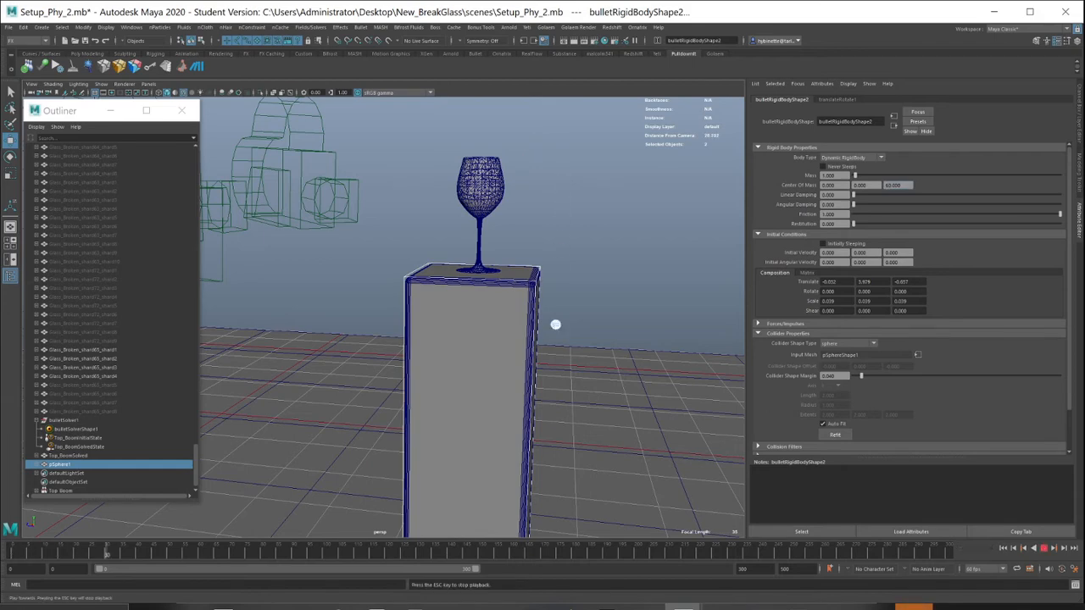
scroll(109, 416, down, 1)
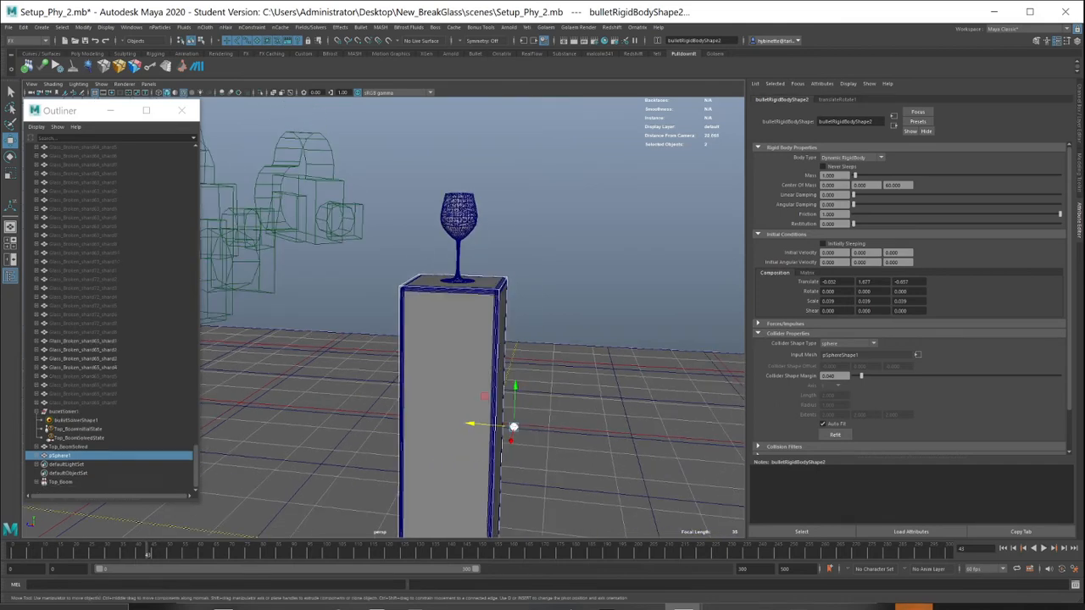
Step: Reselect pSphere1, display its bulletRigidBodyShape2 attributes, and return the timeline to the first frame
click(60, 456)
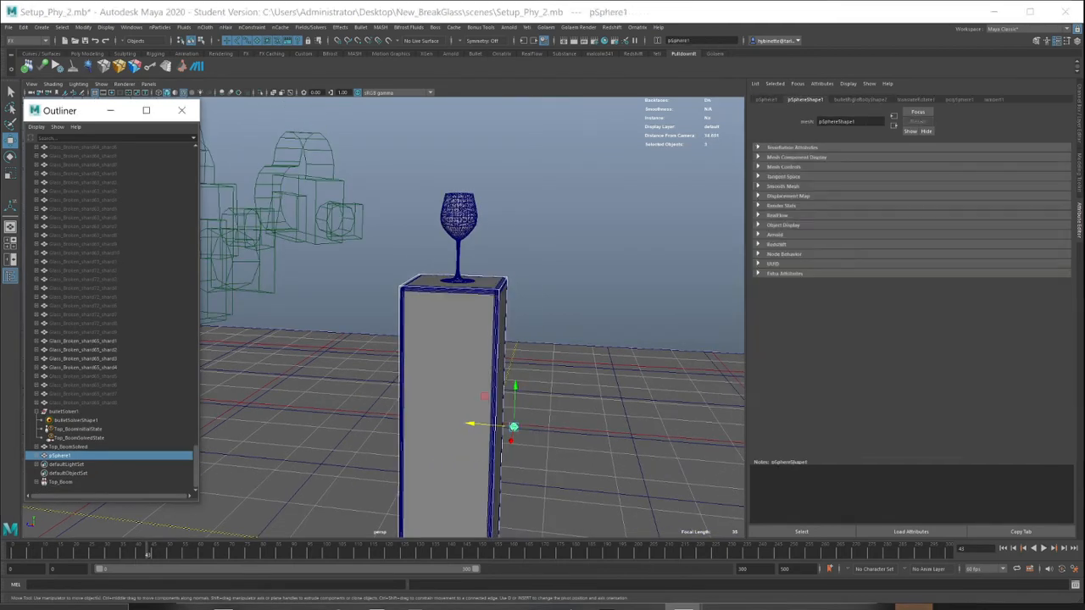
click(859, 99)
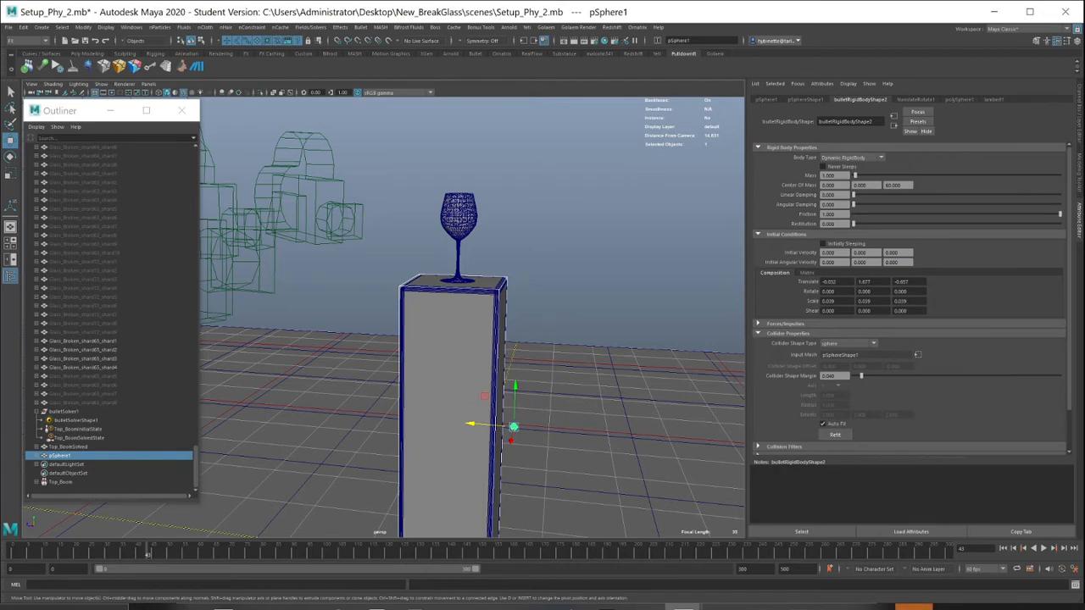
drag(514, 399, 522, 184)
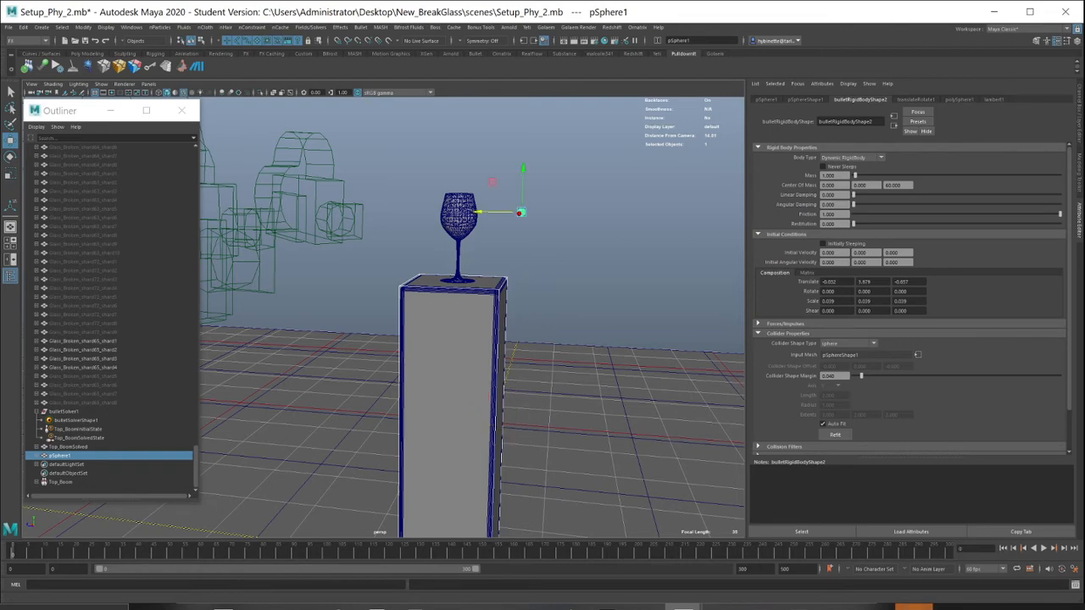
Step: Set pSphere1's initial velocity Z to 60 and test the simulation from the first frame
click(83, 367)
click(59, 455)
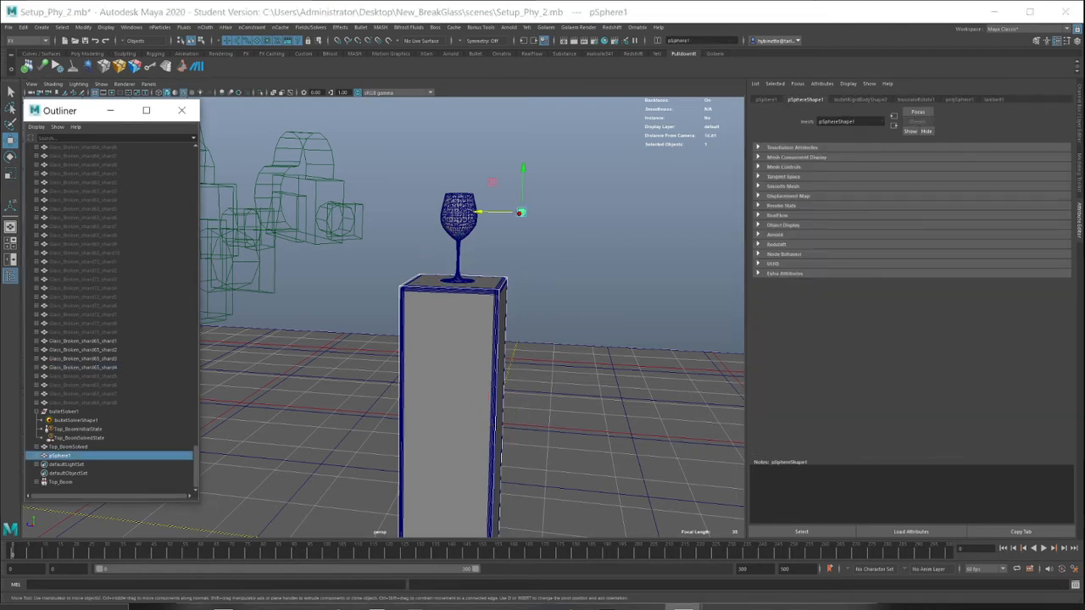
click(860, 99)
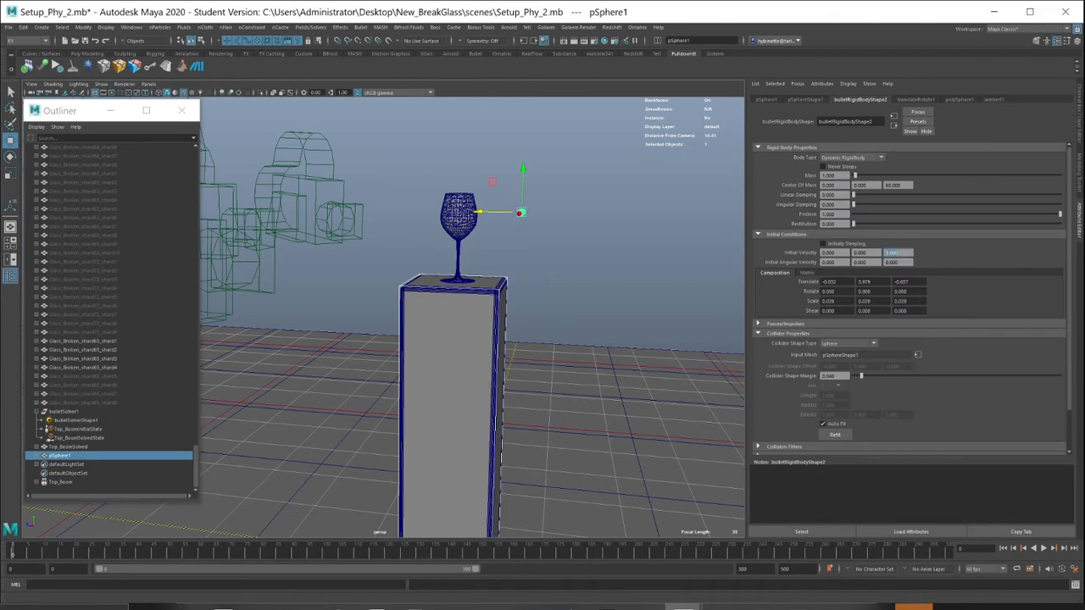
text(6)
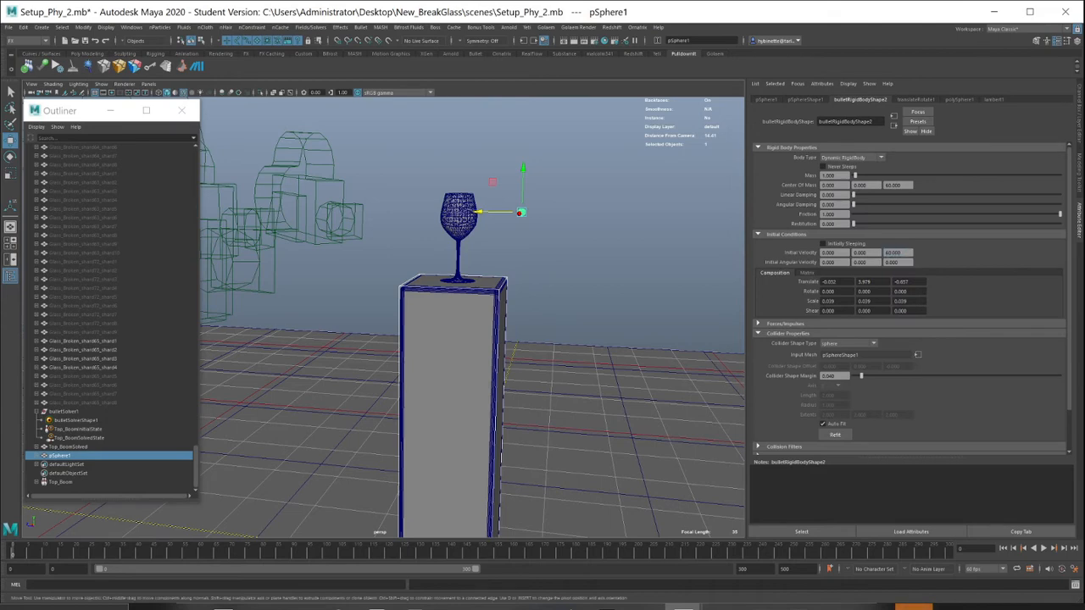
click(59, 456)
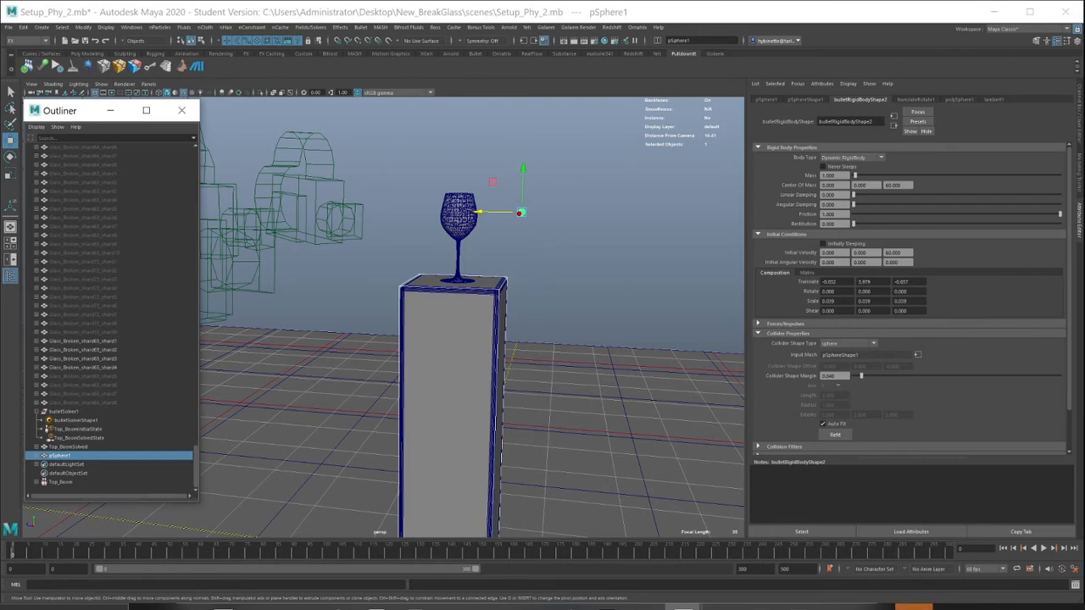
click(1003, 548)
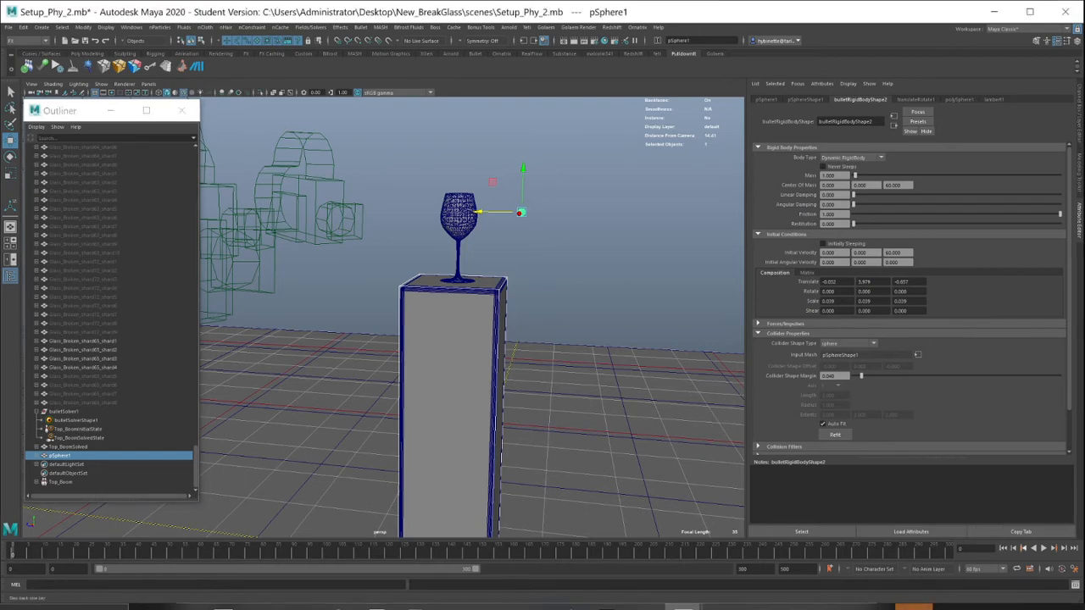
click(1044, 549)
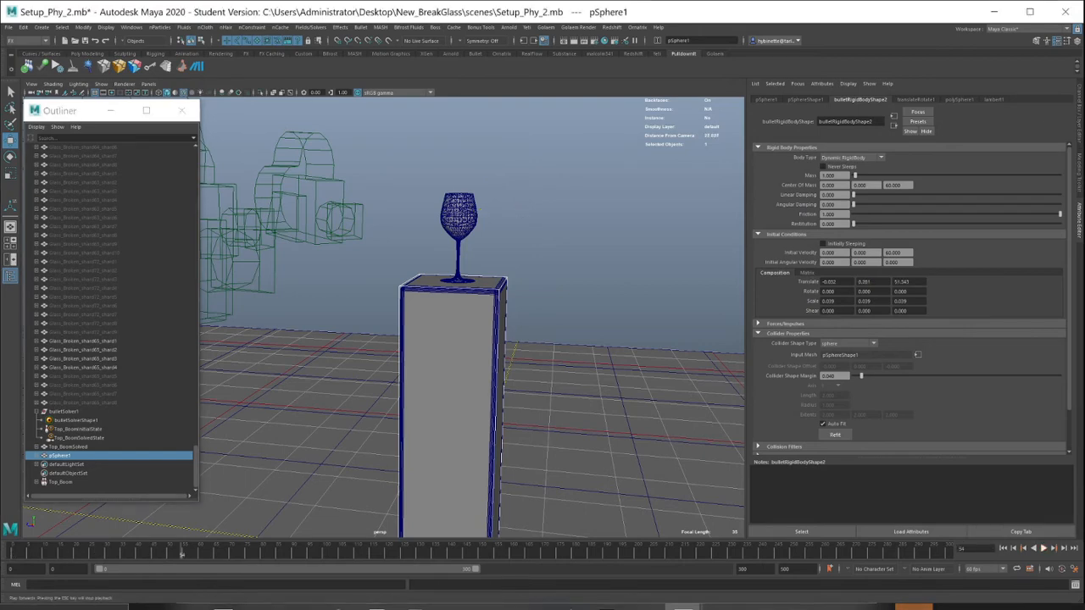
click(1003, 548)
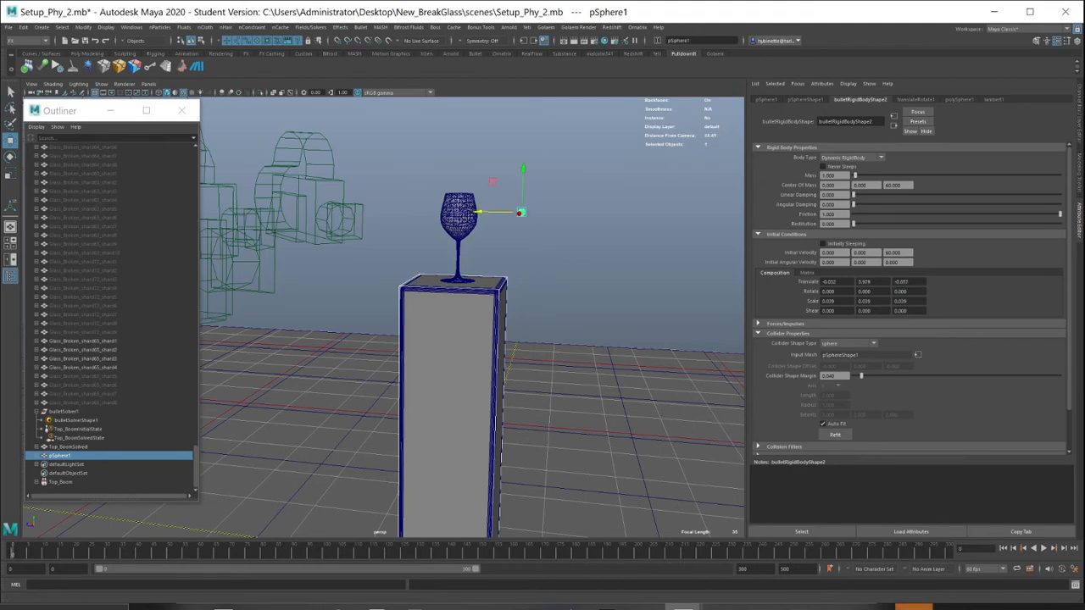
Step: Try a center of mass Z of 20 on the sphere's rigid body and replay the simulation
alt+drag(543, 297, 473, 324)
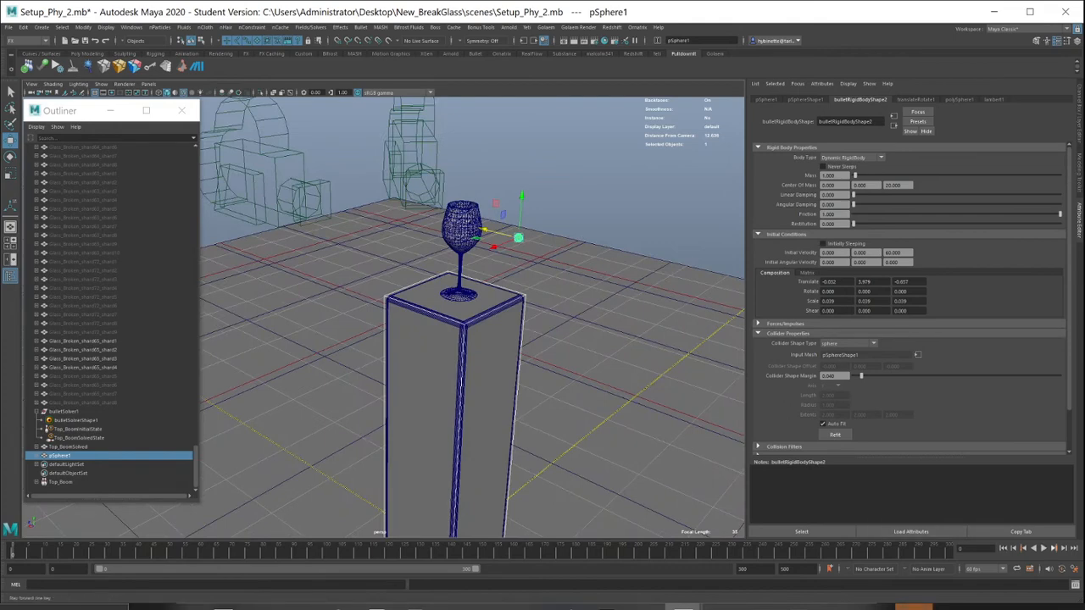
click(1043, 548)
click(1044, 548)
click(1003, 549)
click(1043, 549)
click(1043, 548)
Step: Set the center of mass Z of the sphere's rigid body to 0, replay the simulation and rewind it
double_click(893, 184)
click(1044, 549)
click(1044, 548)
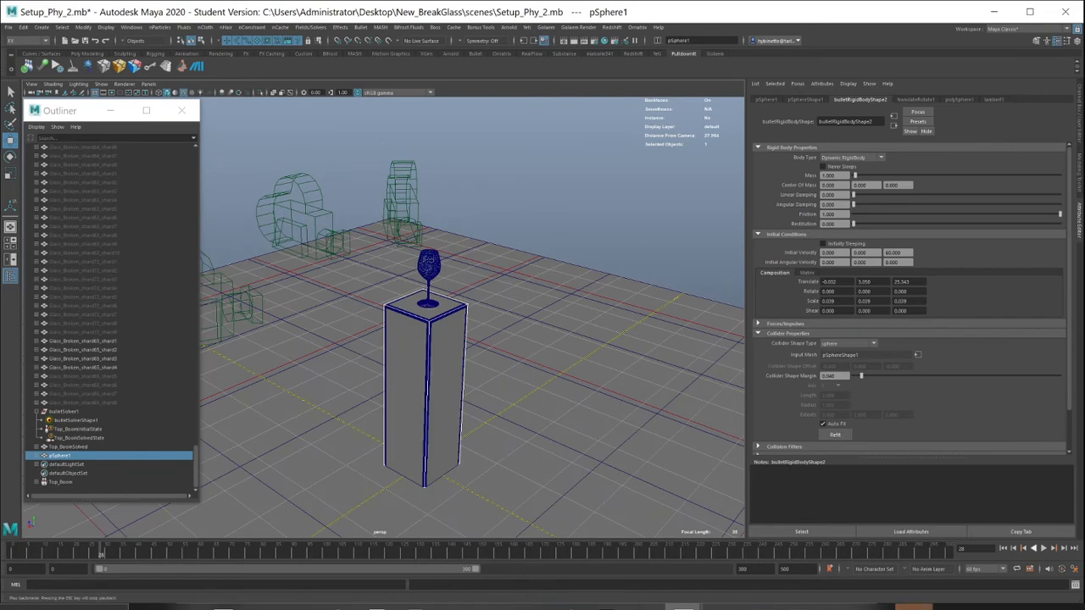
click(1043, 549)
click(1003, 549)
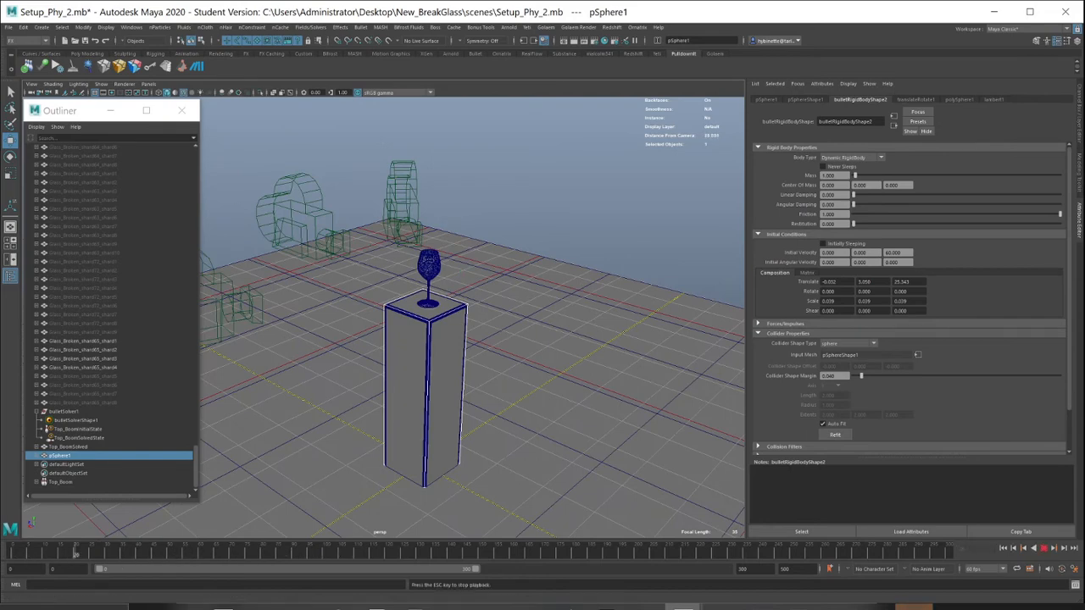
key(Escape)
key(alt+shift+v)
key(w)
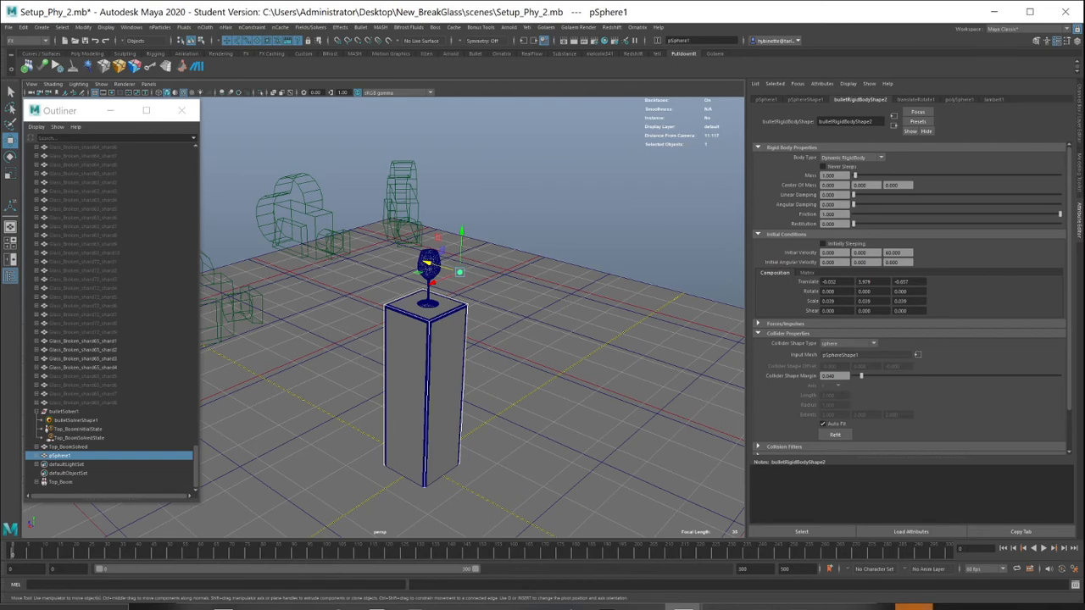
Step: Set pSphere1's initial velocity Z to 0 and play the simulation to test the sphere's motion
click(60, 456)
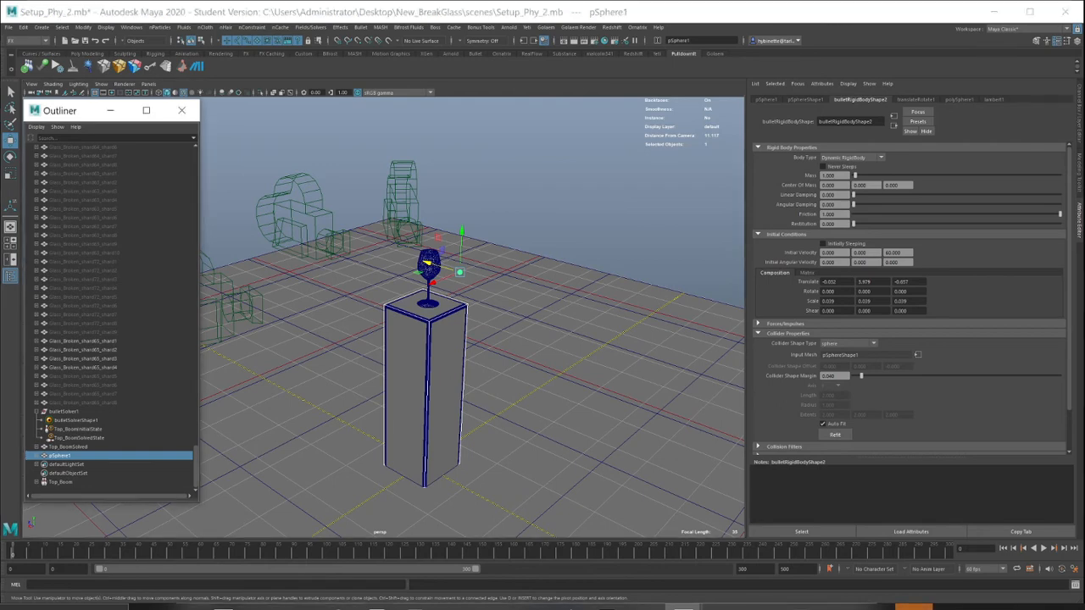
double_click(894, 252)
text(0)
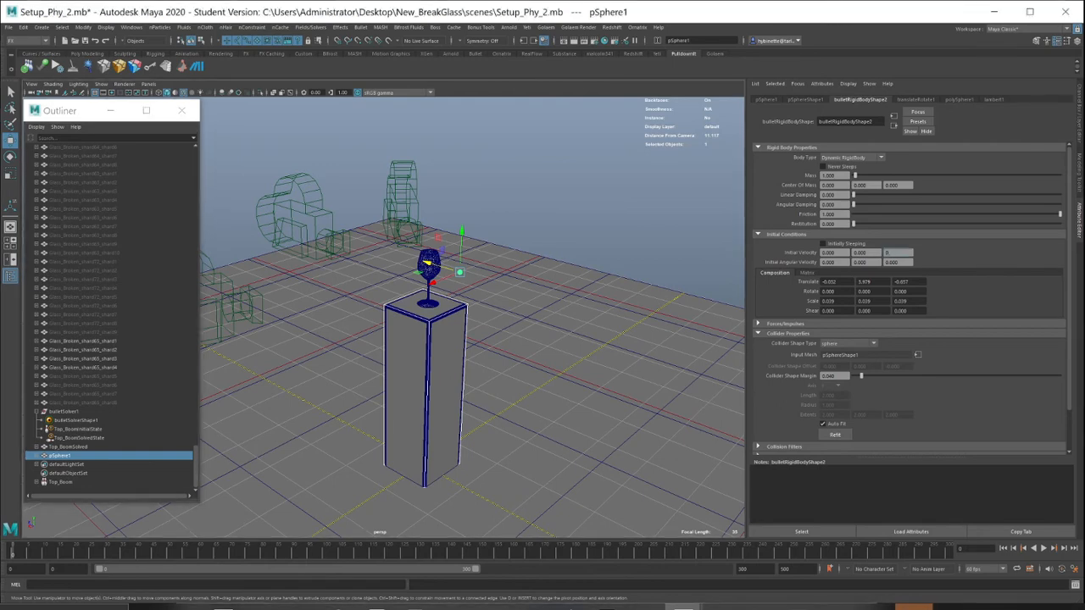
key(Return)
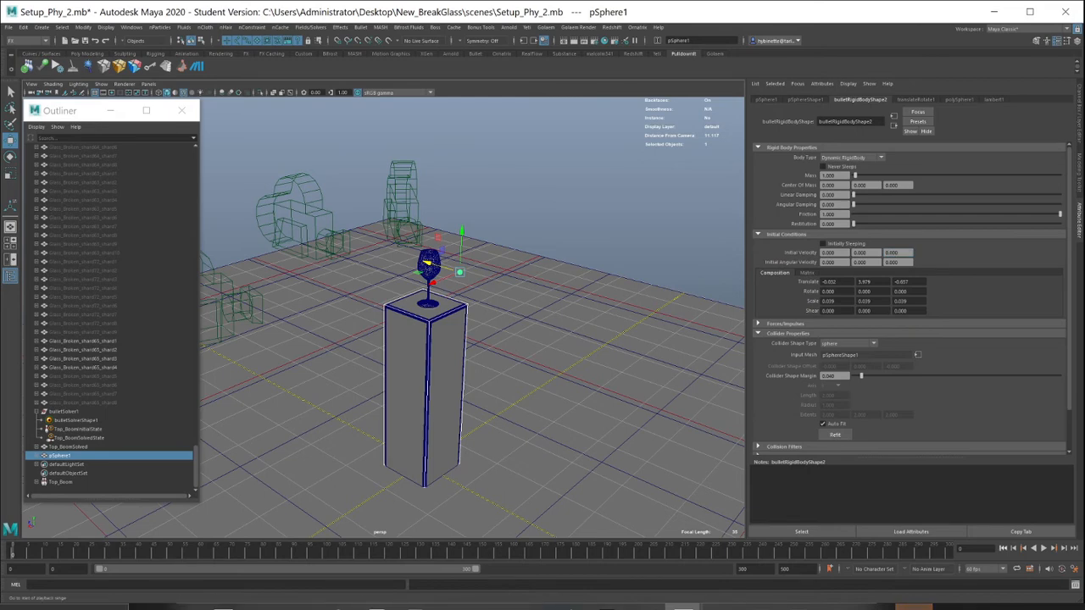
click(1043, 548)
key(Escape)
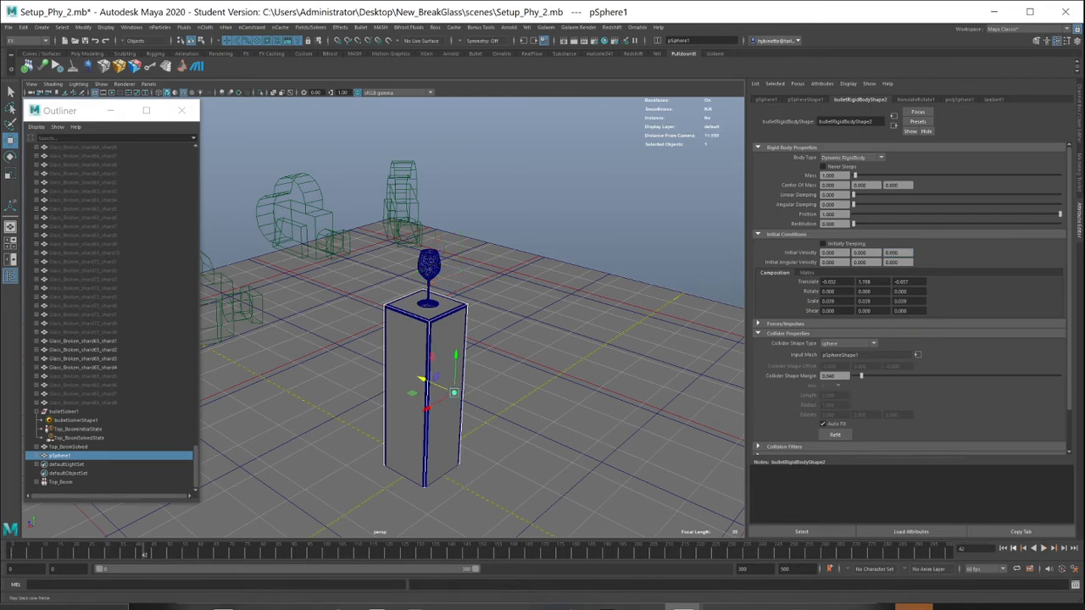
Step: Set the sphere's initial velocity Z to 5, play the simulation against the glass and rewind it
double_click(893, 253)
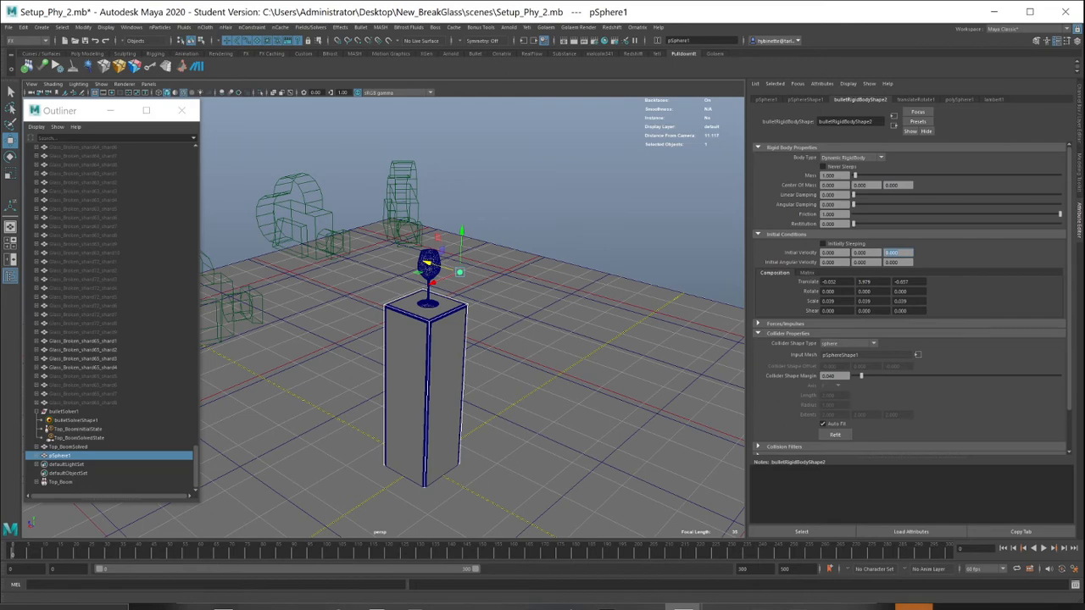
text(5)
key(Return)
key(alt+v)
alt+drag(474, 373, 486, 332)
scroll(486, 332, up, 3)
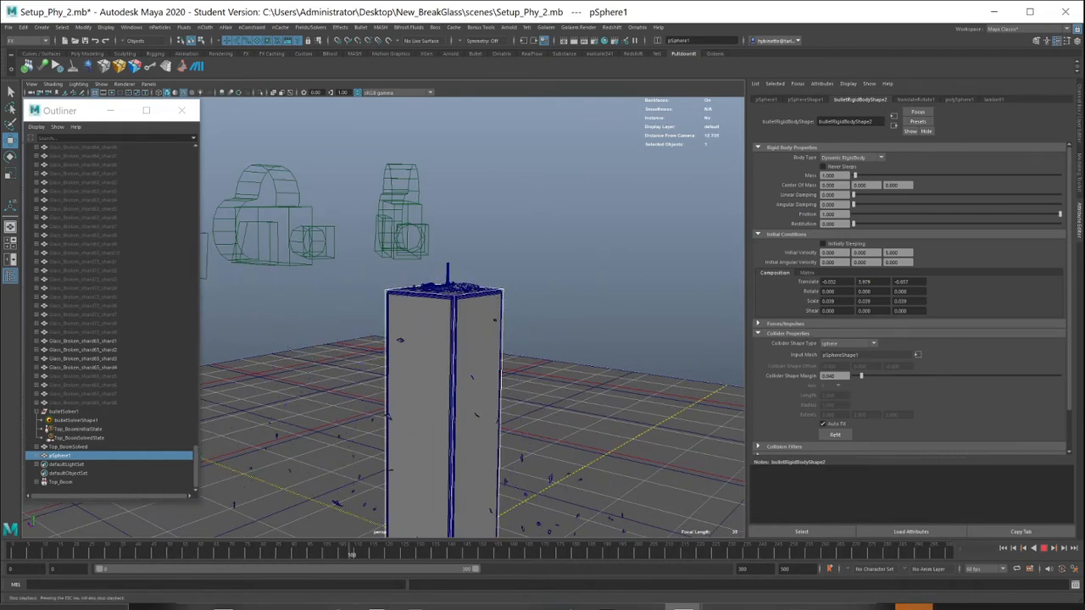
click(1044, 548)
click(1003, 549)
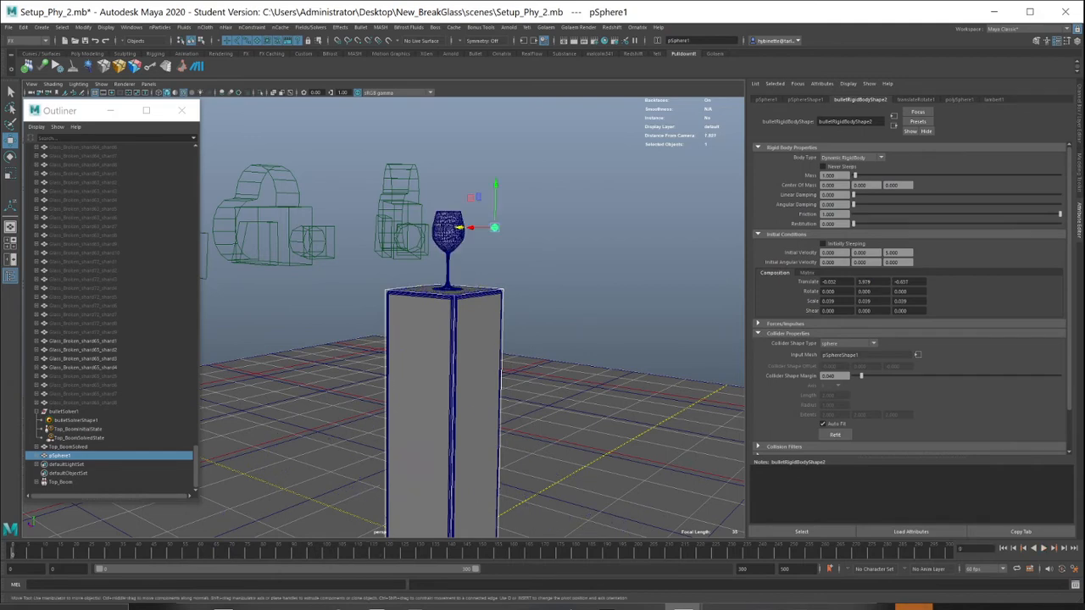
Step: Set pSphere1's initial velocity Z to 10, play the simulation and return to the first frame
click(77, 420)
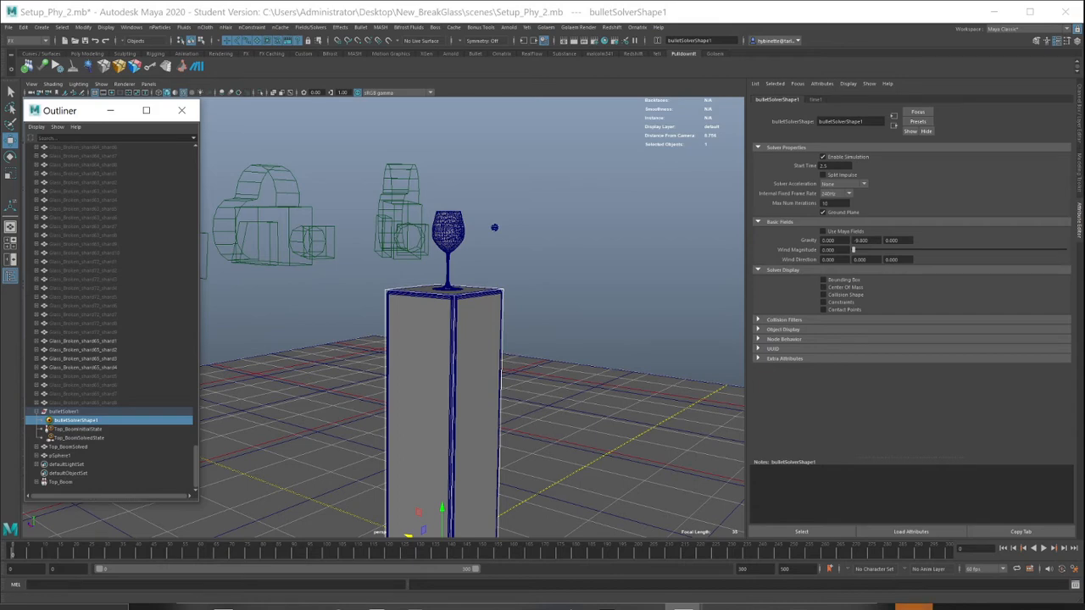
click(494, 227)
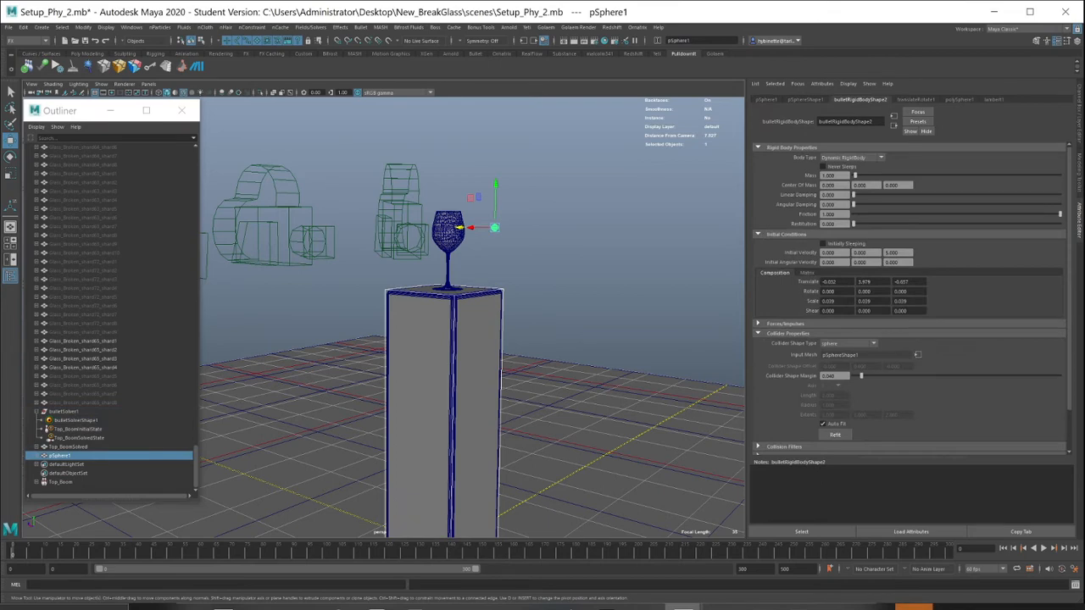
double_click(893, 253)
text(10)
key(Return)
alt+drag(509, 323, 564, 360)
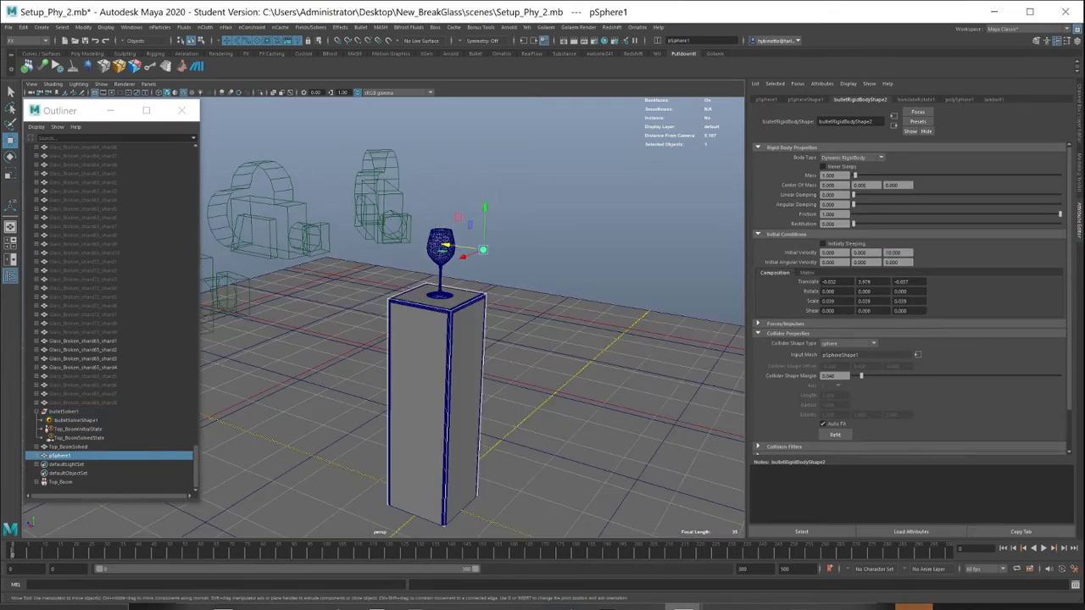
click(1043, 548)
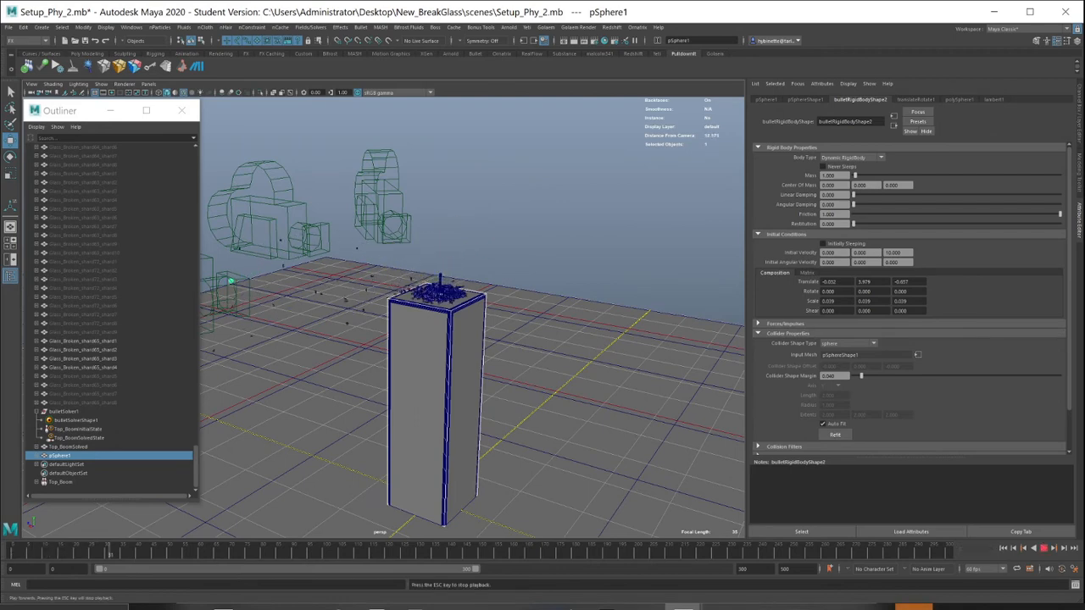
click(1044, 548)
click(1014, 549)
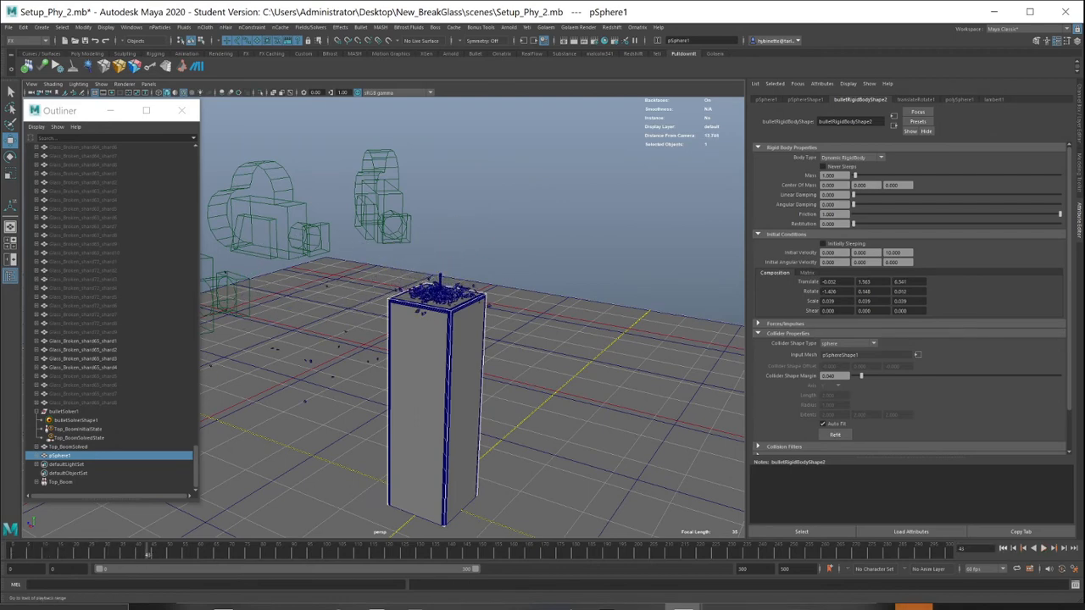
click(1003, 549)
Step: Set the mass of the sphere's rigid body to 10 and play the simulation with a close view of the glass
alt+drag(508, 322, 593, 288)
alt+right_drag(593, 288, 636, 297)
alt+right_drag(509, 297, 576, 297)
alt+middle_drag(525, 255, 526, 365)
alt+right_drag(526, 339, 585, 339)
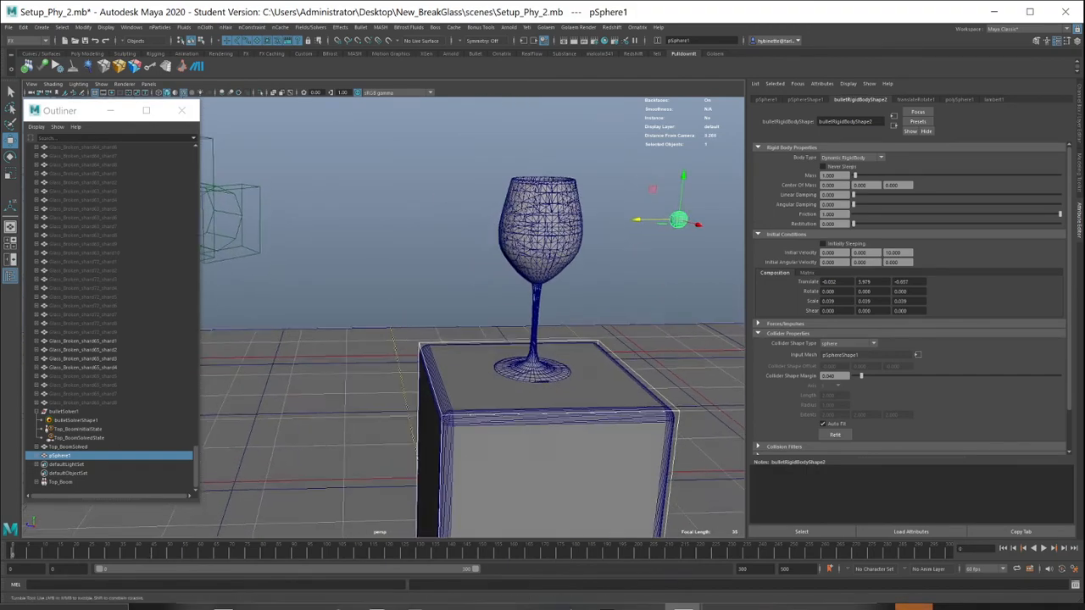
alt+drag(576, 340, 573, 314)
double_click(829, 176)
text(10)
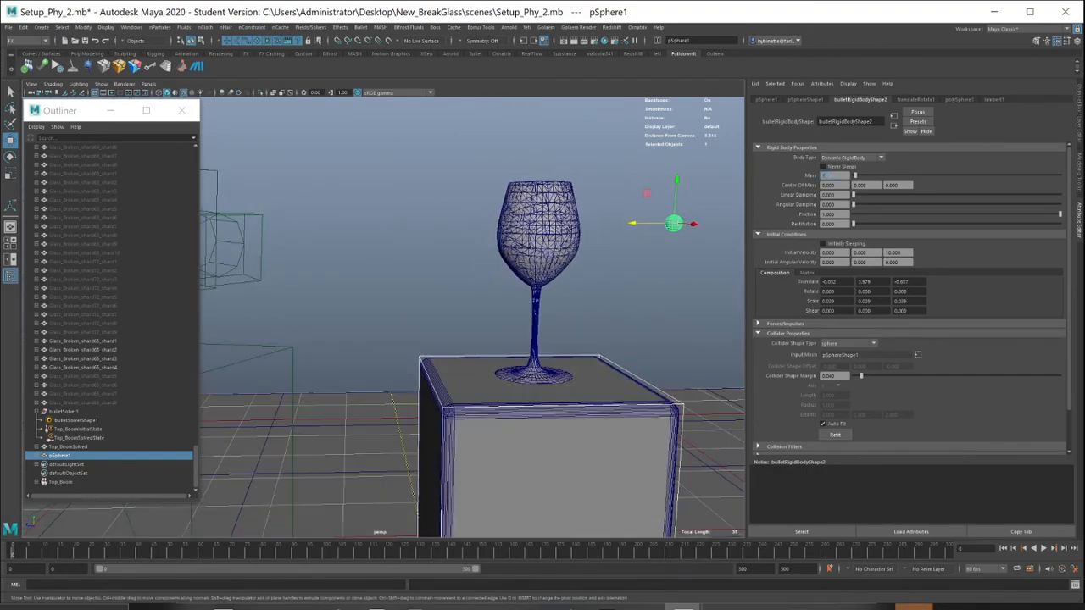
key(Return)
alt+drag(509, 322, 441, 288)
click(1044, 548)
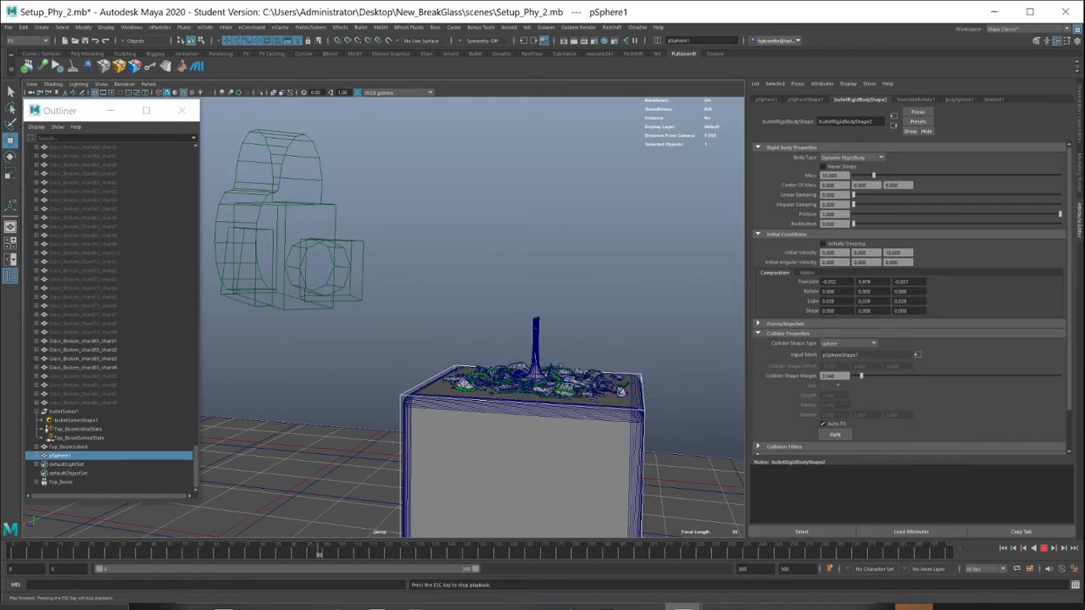
key(Escape)
Step: Rewind the simulation and select the glass's lower stem and base pieces Glass_Broken_shard65_shard1, shard2 and shard4
click(84, 350)
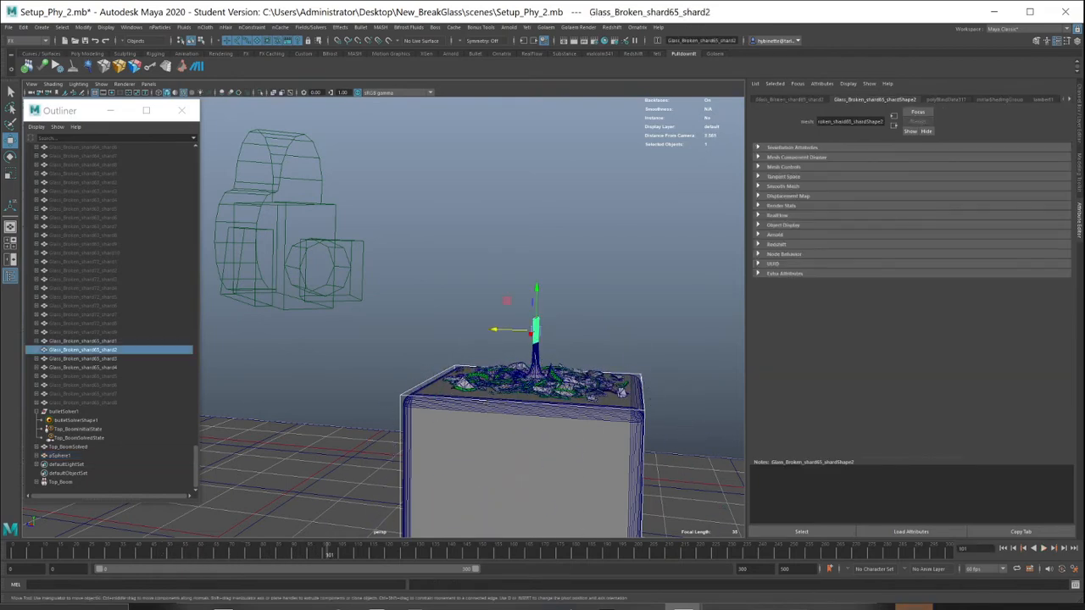
click(1003, 549)
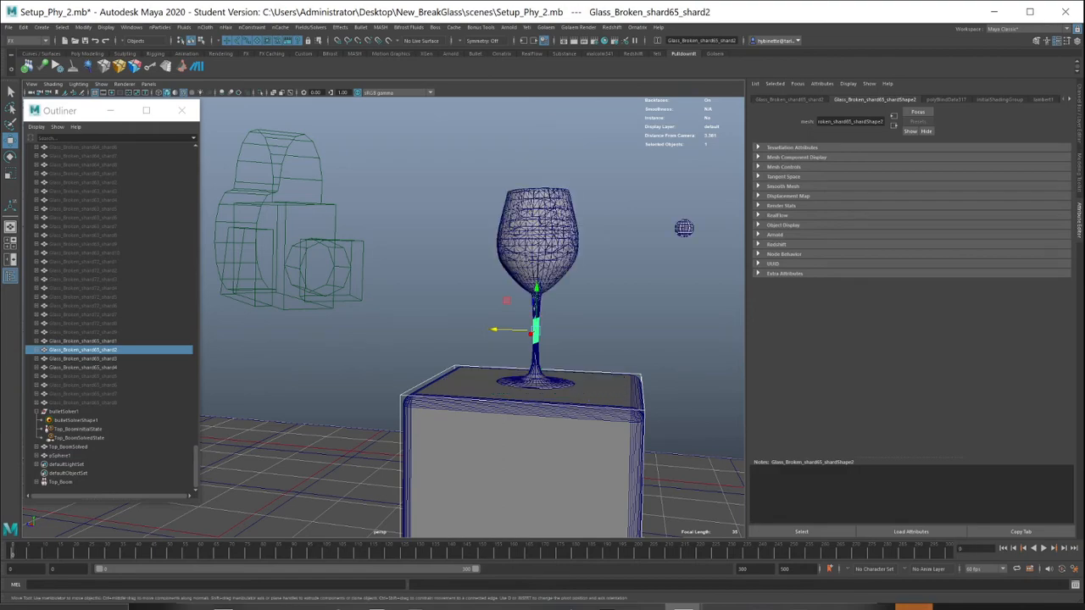
alt+drag(589, 325, 587, 347)
shift+click(537, 391)
scroll(537, 391, up, 4)
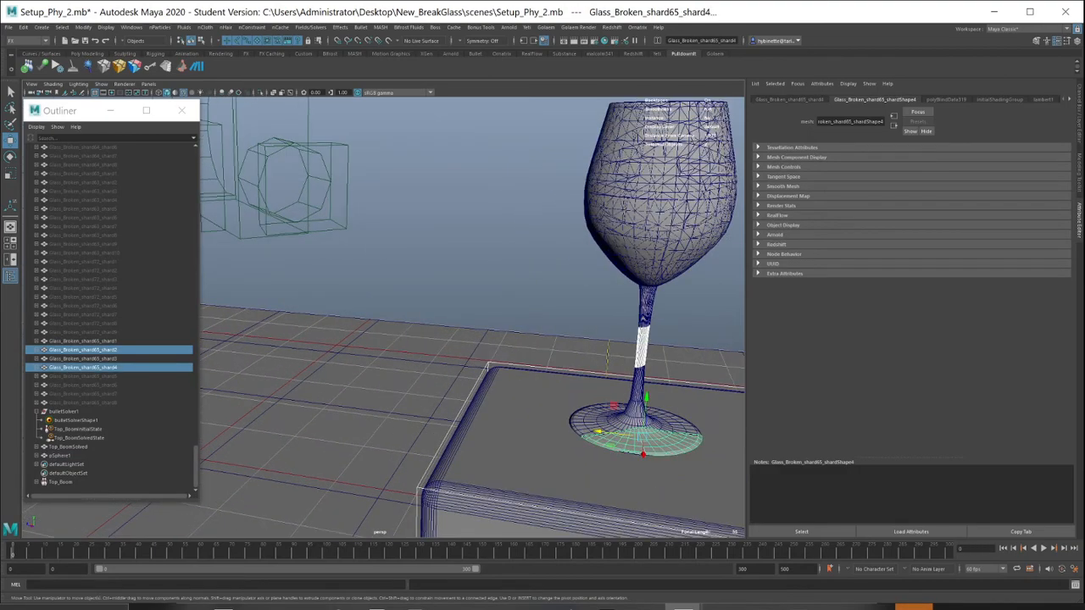
shift+click(626, 414)
alt+drag(625, 413, 505, 422)
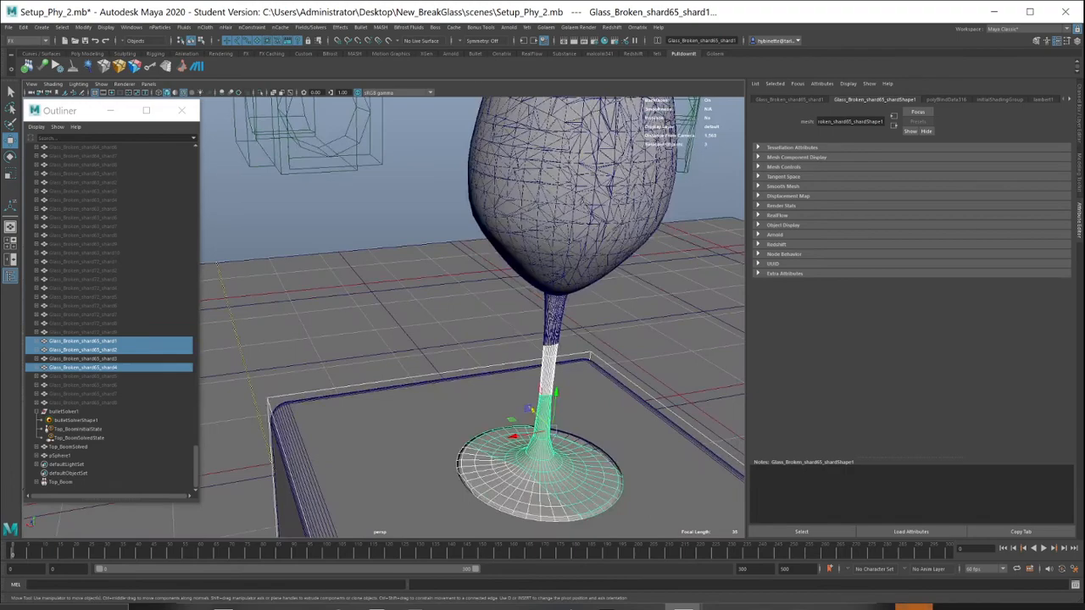
Step: Add the remaining base pieces Glass_Broken_shard65_shard3 and Glass_Broken_shard66 to the selection
shift+click(604, 449)
alt+drag(604, 449, 509, 417)
key(ctrl+z)
alt+drag(509, 365, 502, 359)
shift+click(501, 360)
scroll(501, 360, down, 2)
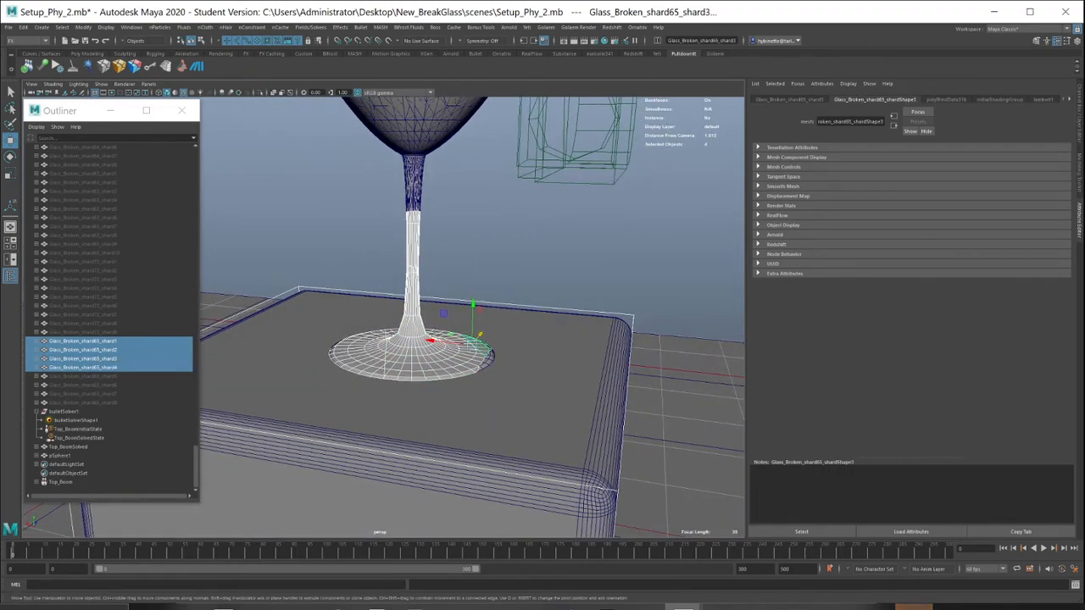
shift+click(490, 360)
scroll(491, 360, down, 4)
alt+drag(491, 361, 615, 366)
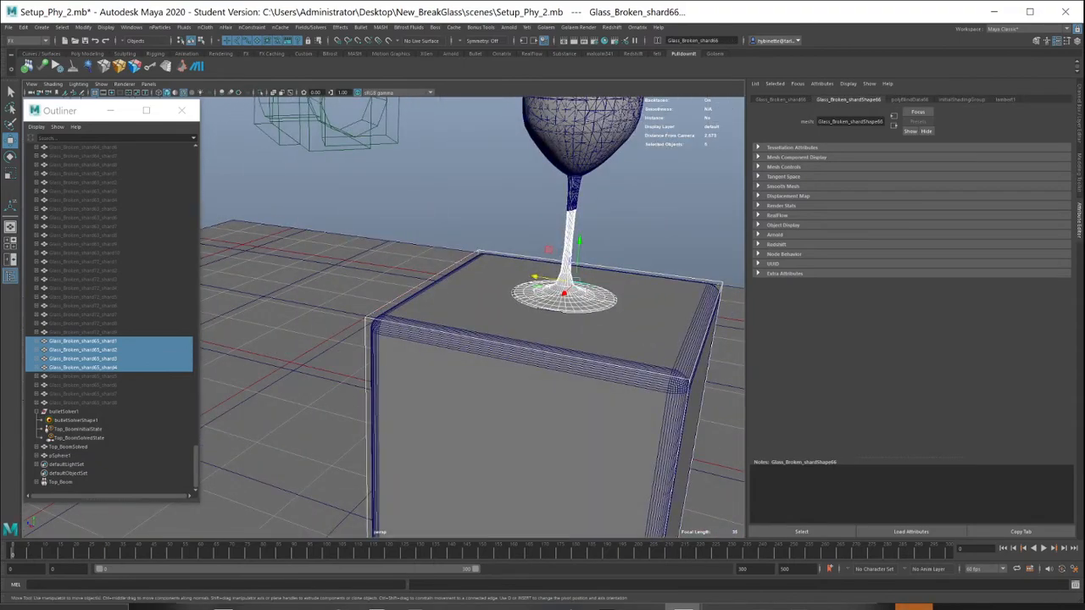
scroll(542, 322, down, 3)
alt+middle_drag(542, 322, 520, 425)
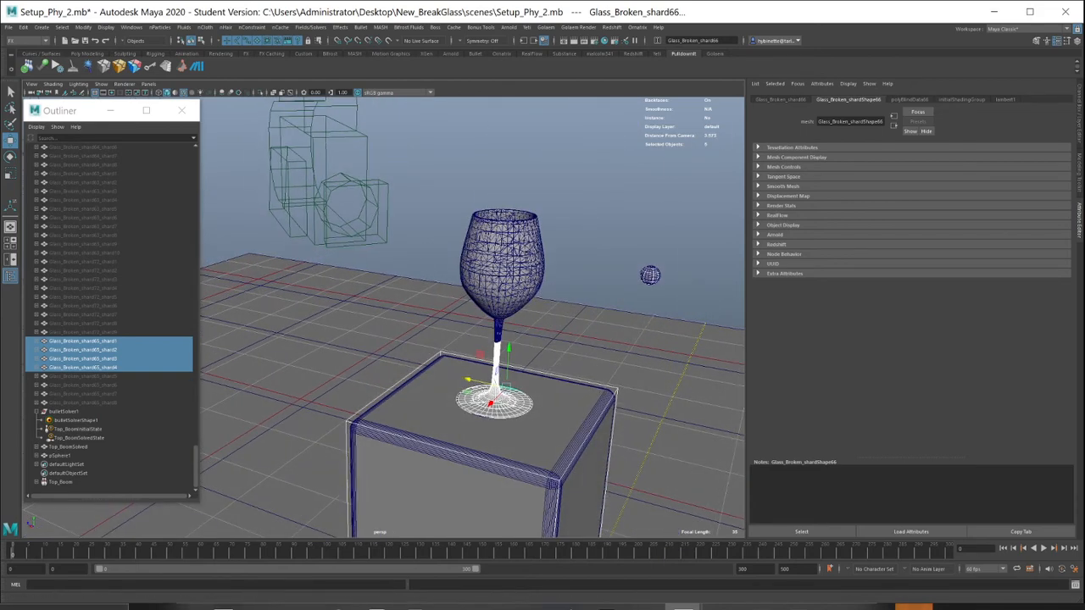
click(361, 27)
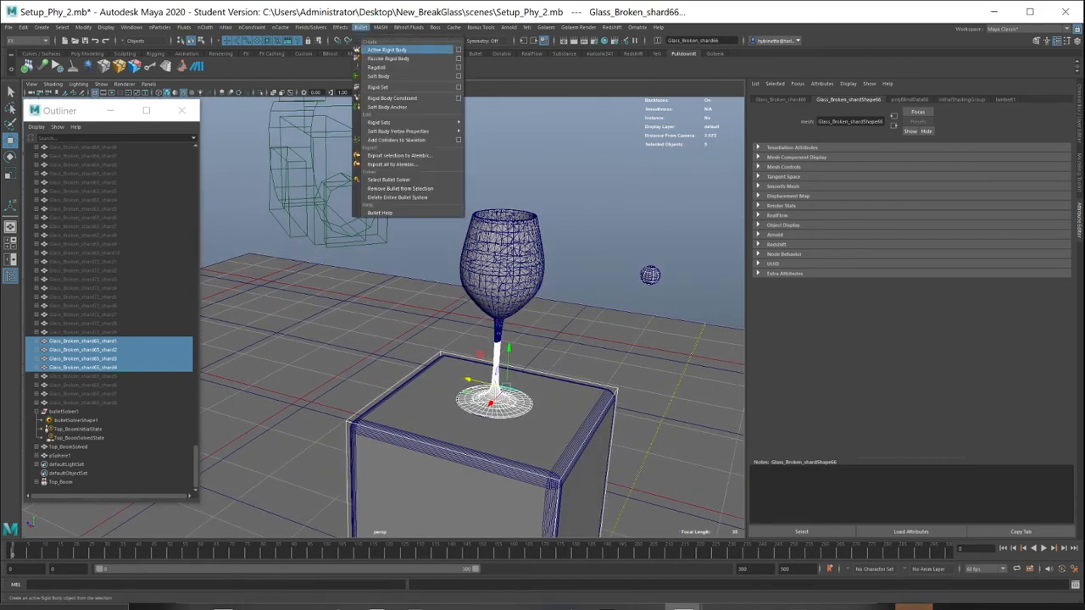
click(378, 67)
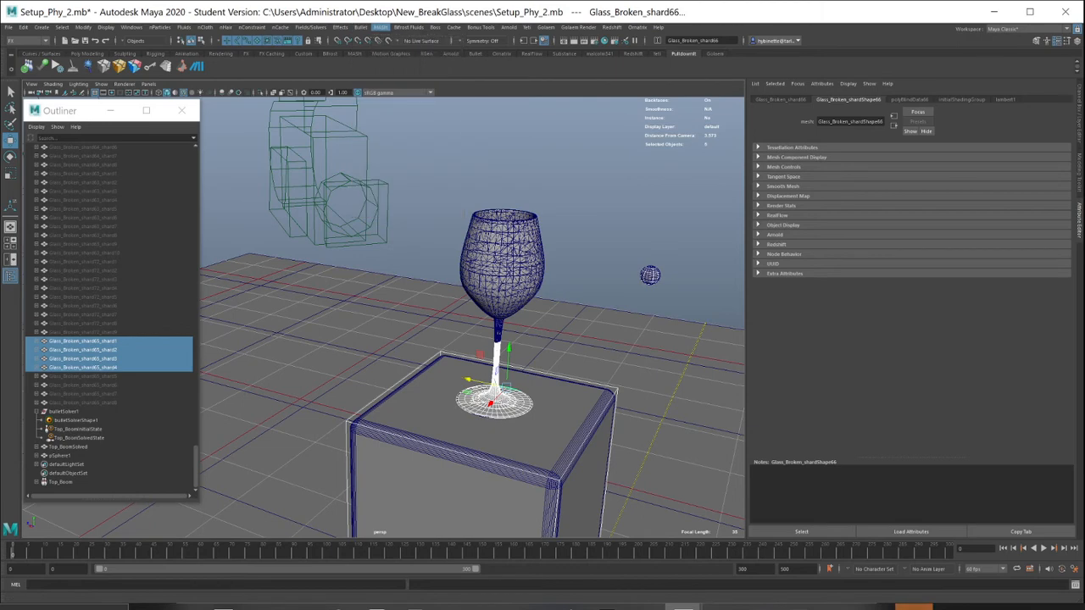
Step: Make the selected stem and base pieces active rigid bodies and set the body type of Glass_Broken_shard66 to Static Body
key(ctrl+h)
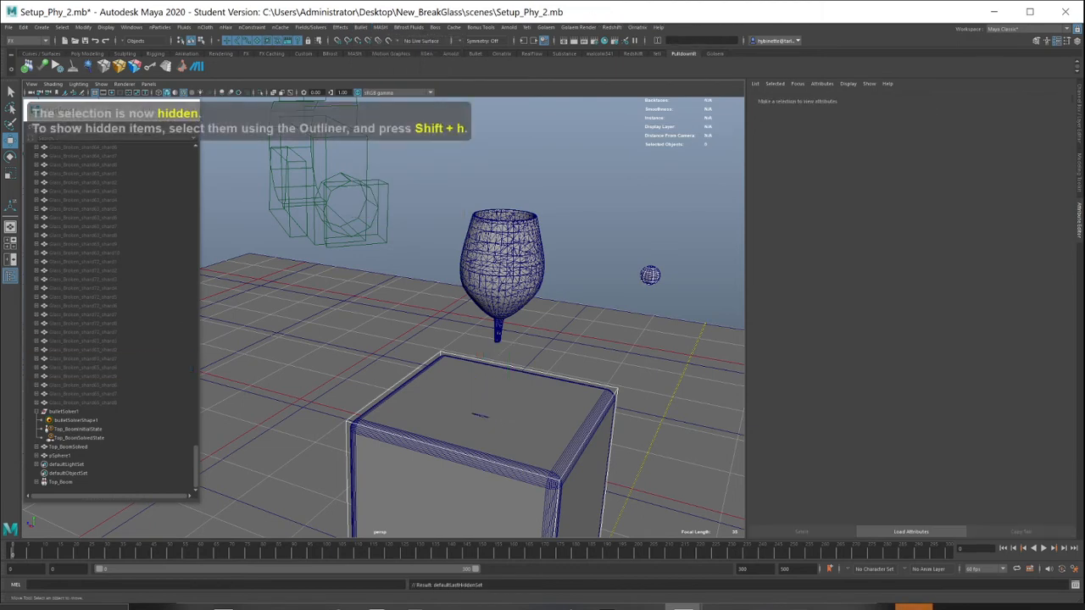
key(ctrl+z)
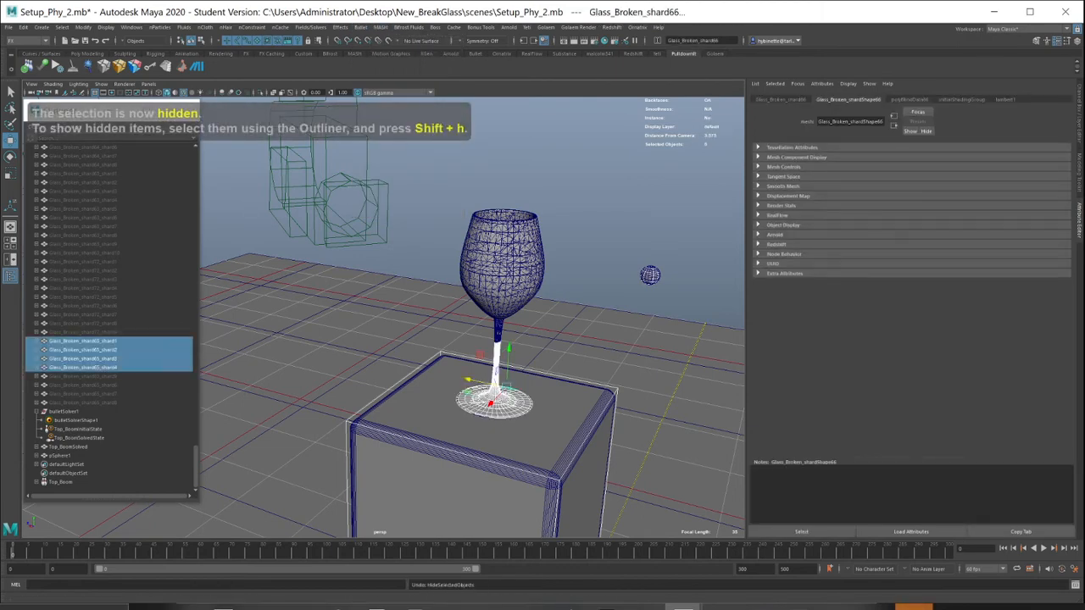
click(380, 26)
click(398, 48)
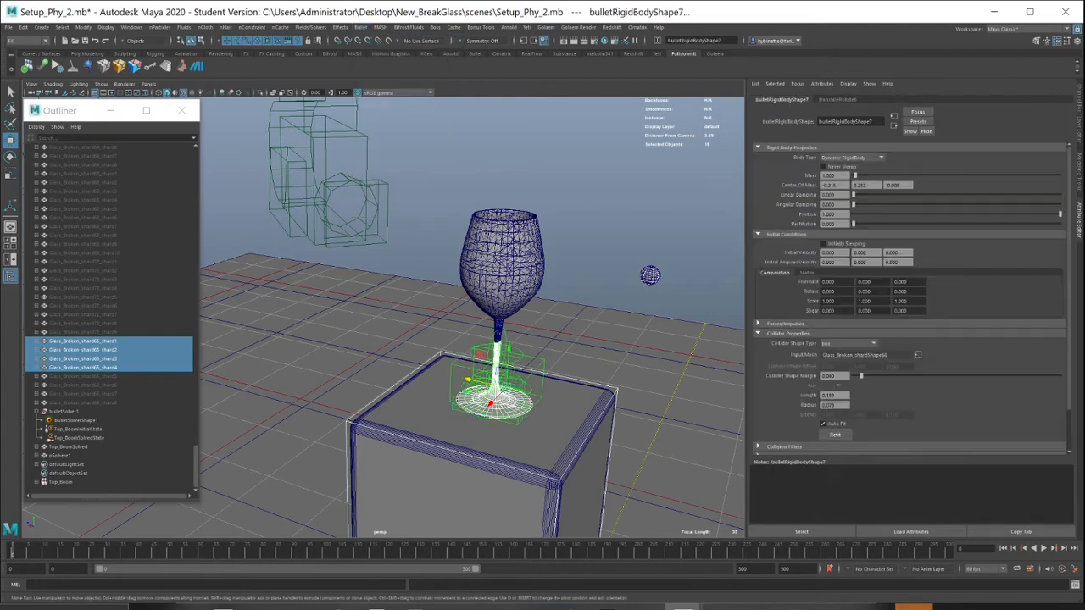
click(851, 158)
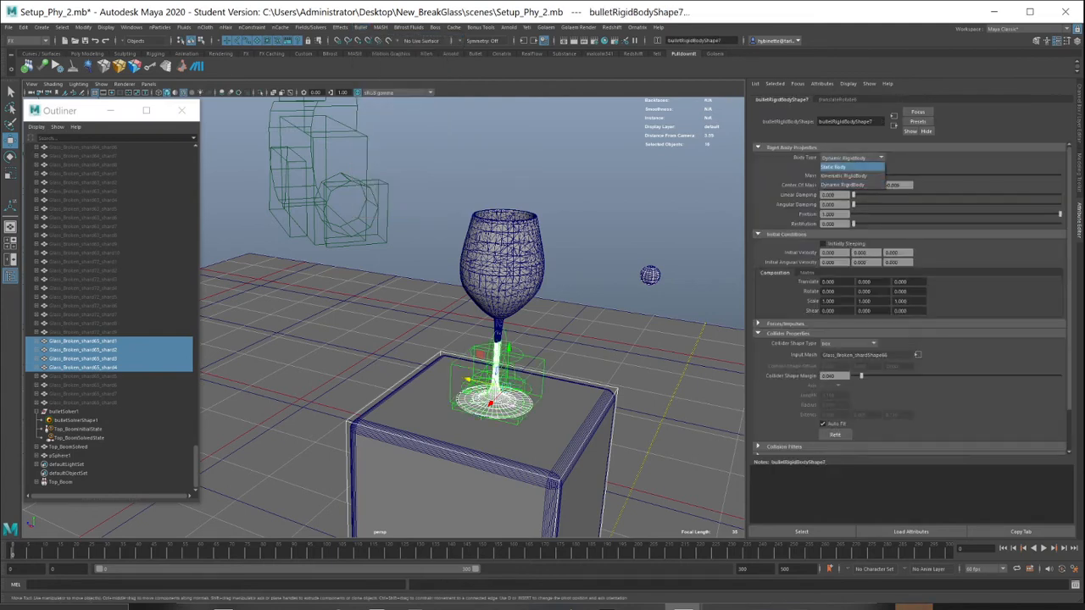
click(851, 186)
key(Escape)
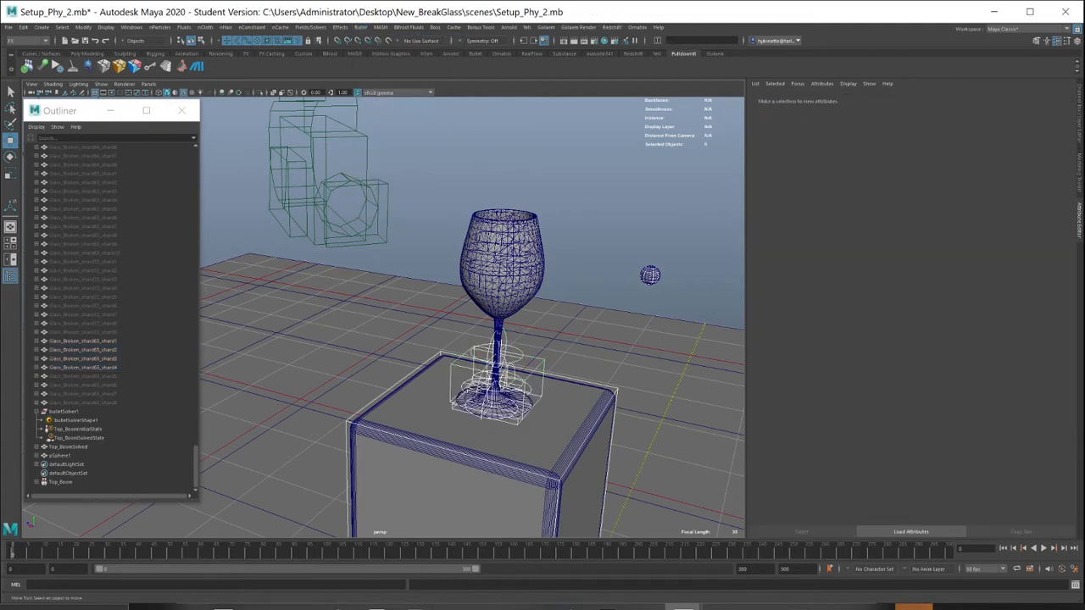
Step: Set the collider shape type of the stem pieces Glass_Broken_shard65_shard2 and Glass_Broken_shard65_shard1 to hull
click(83, 349)
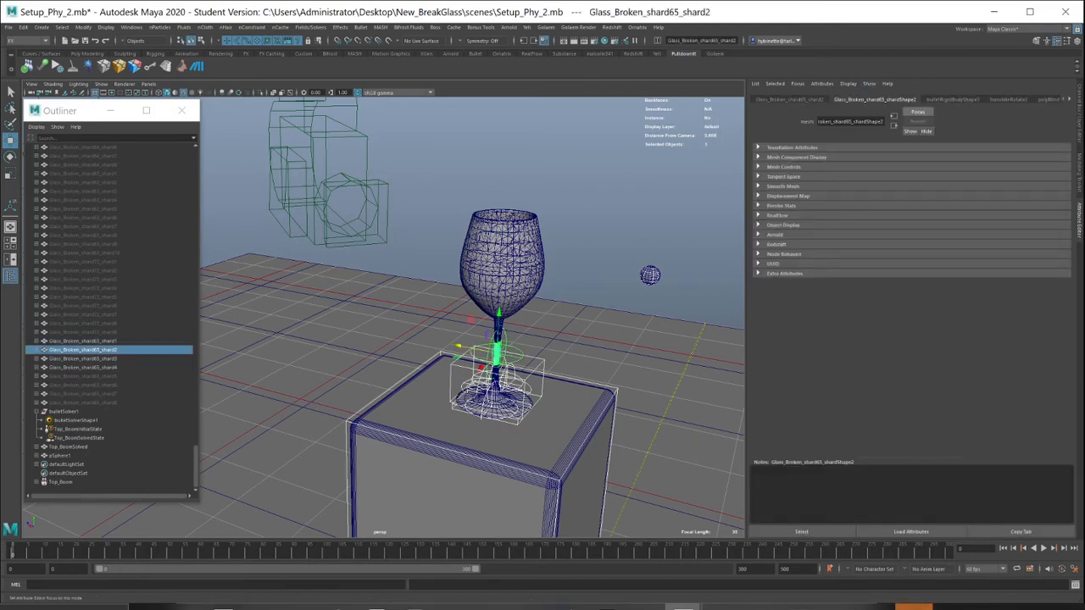
click(953, 99)
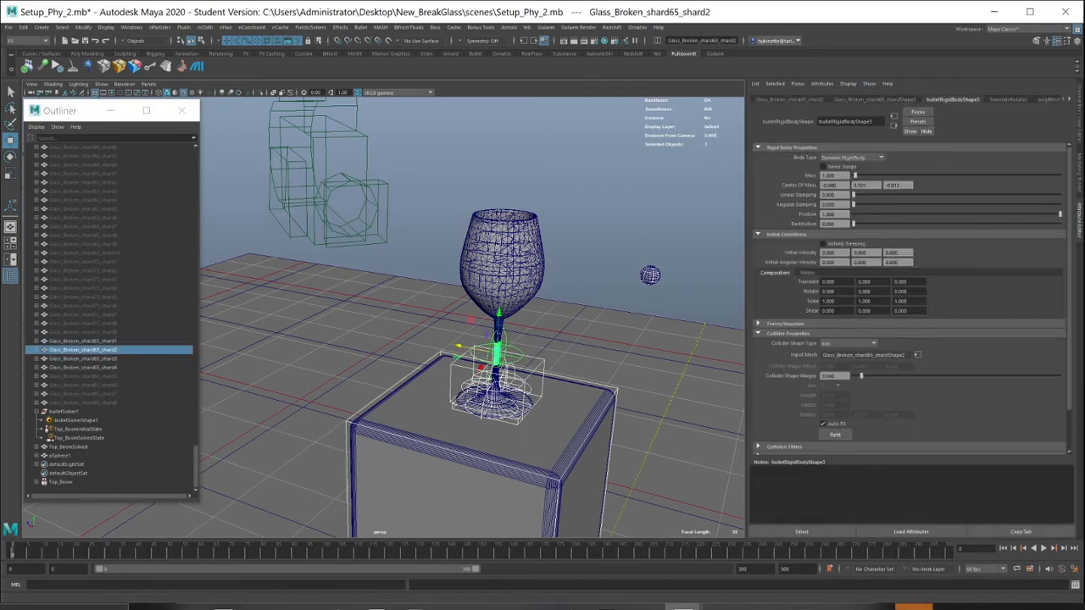
click(848, 343)
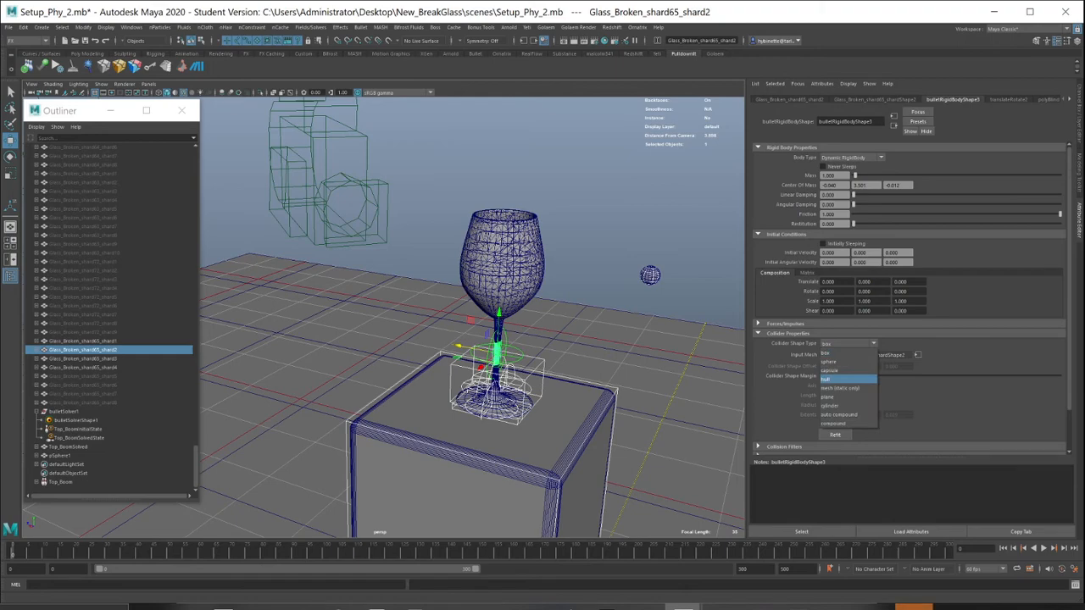
click(840, 379)
scroll(472, 318, up, 6)
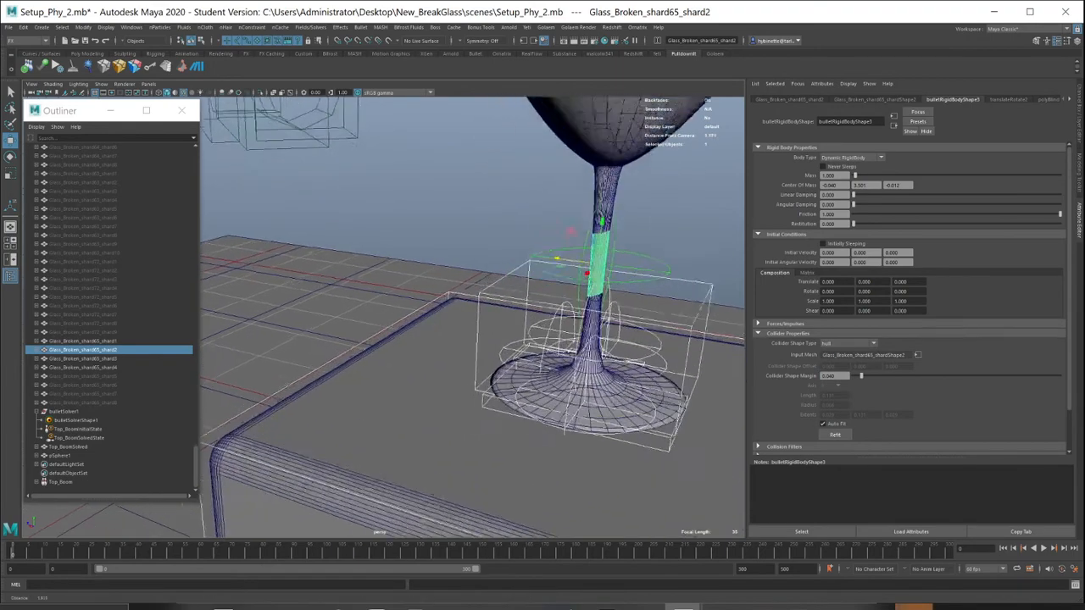
click(607, 360)
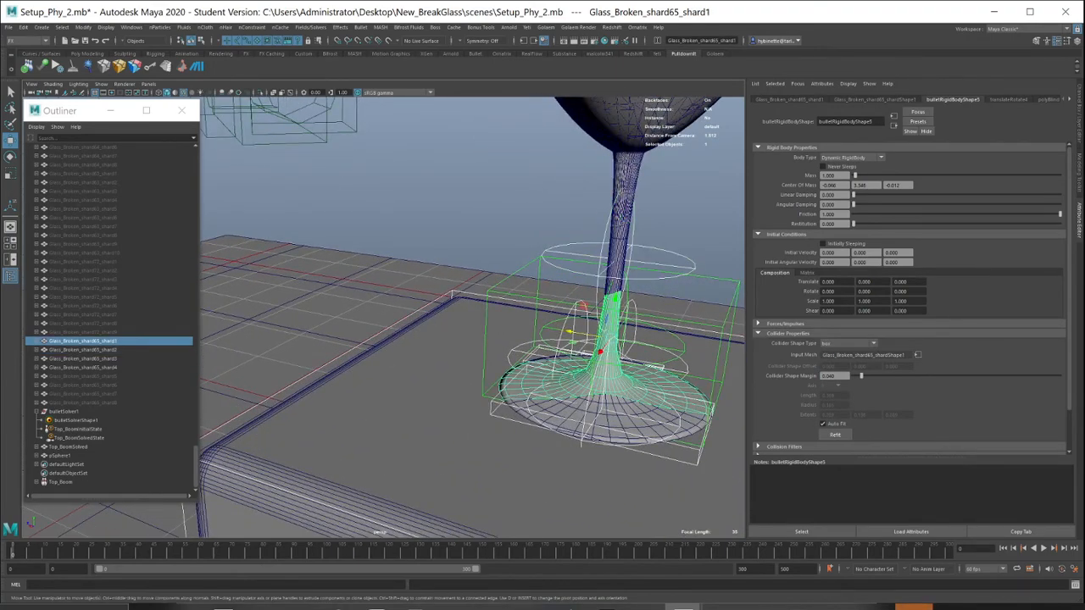
click(848, 344)
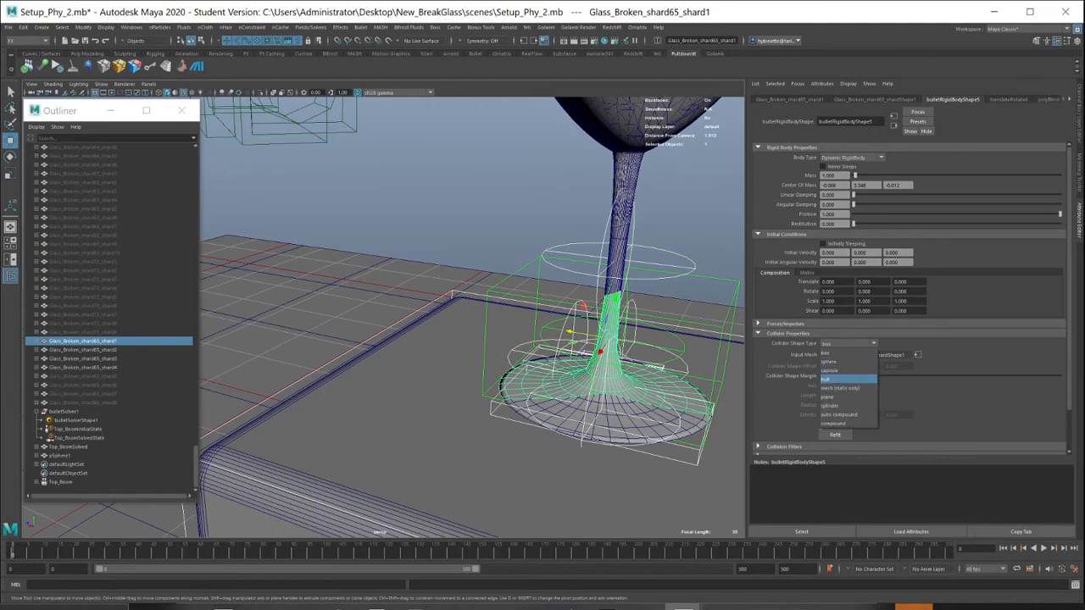
click(835, 379)
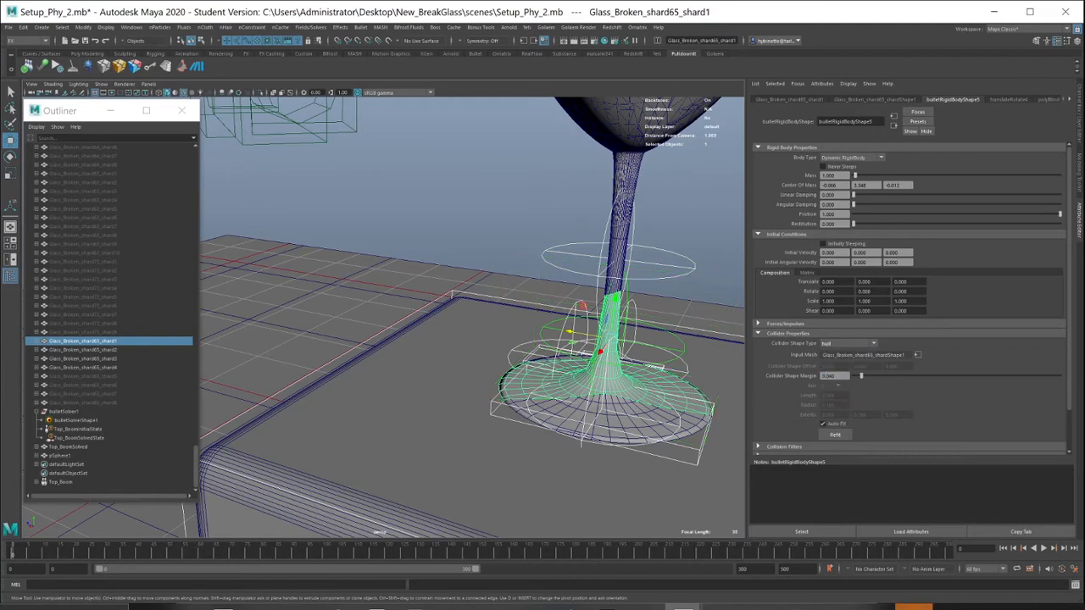
Step: Set the collider shape type of Glass_Broken_shard65_shard4 to hull and reapply hull to Glass_Broken_shard65_shard1
click(83, 367)
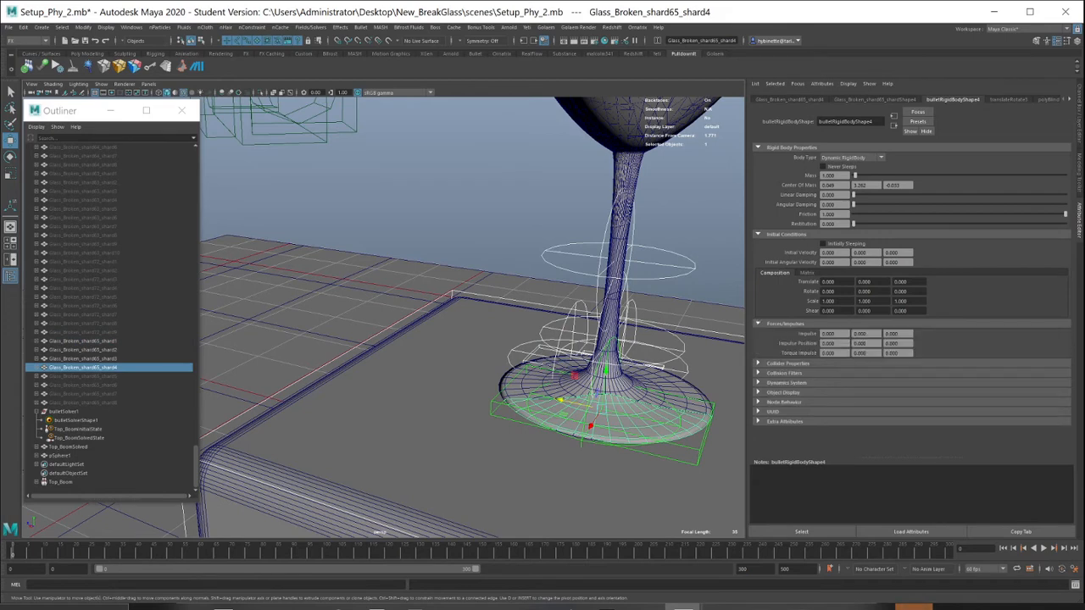
click(787, 364)
click(849, 373)
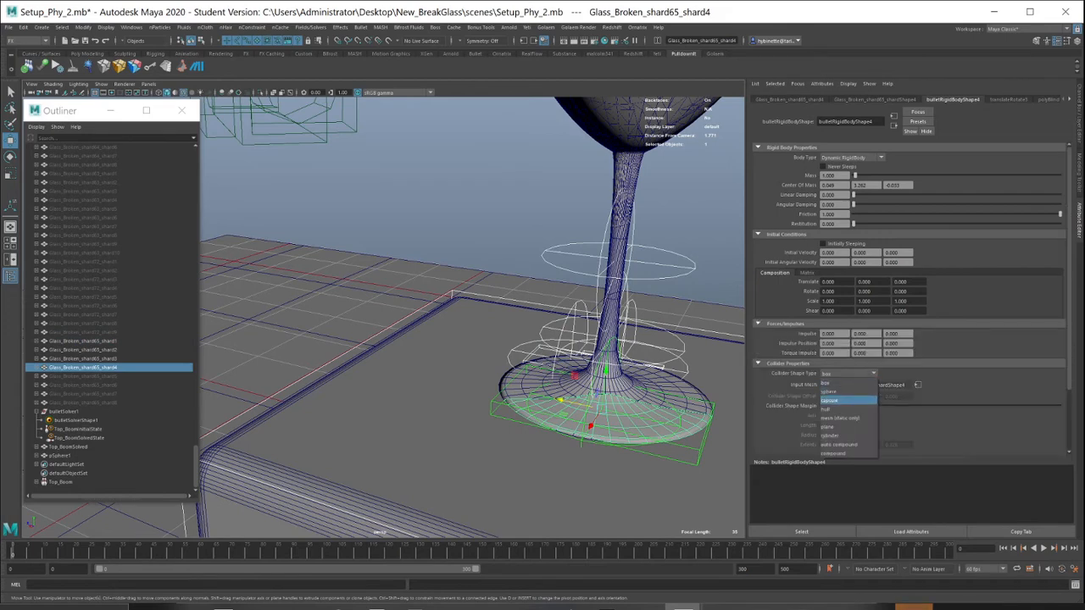
click(827, 410)
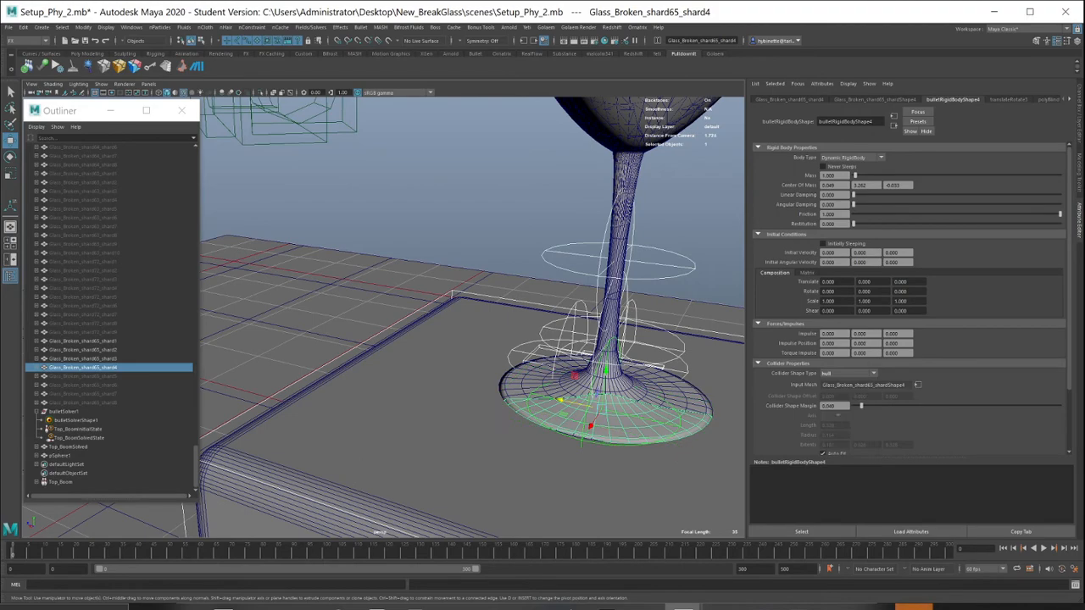
click(83, 340)
click(849, 373)
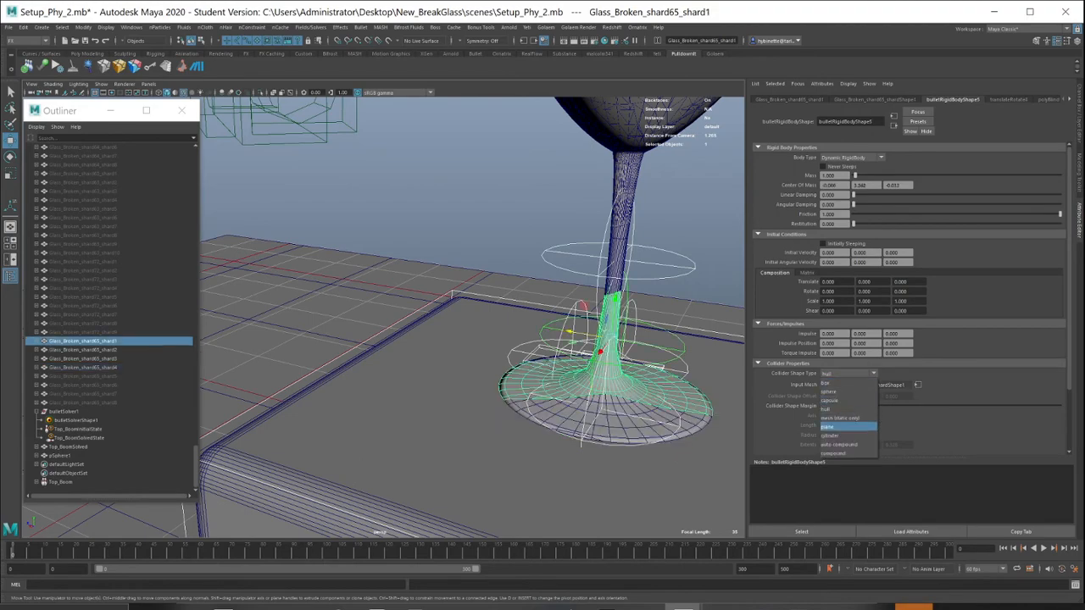
click(826, 409)
Step: Set the collider shape type of the base edge pieces Glass_Broken_shard65_shard3 and Glass_Broken_shard66 to hull
alt+drag(509, 356, 573, 357)
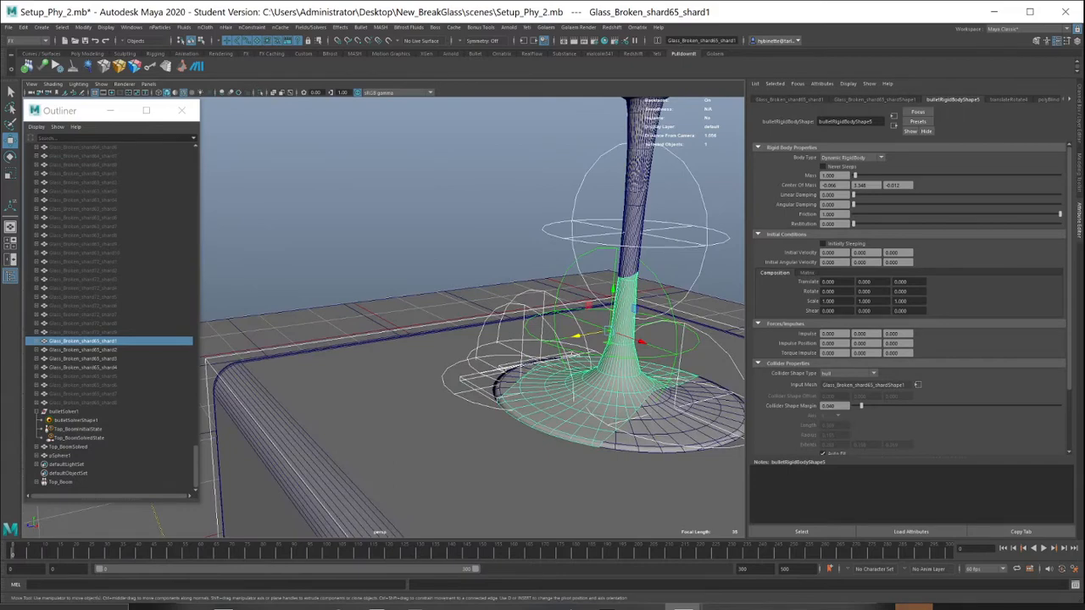
click(573, 356)
click(848, 373)
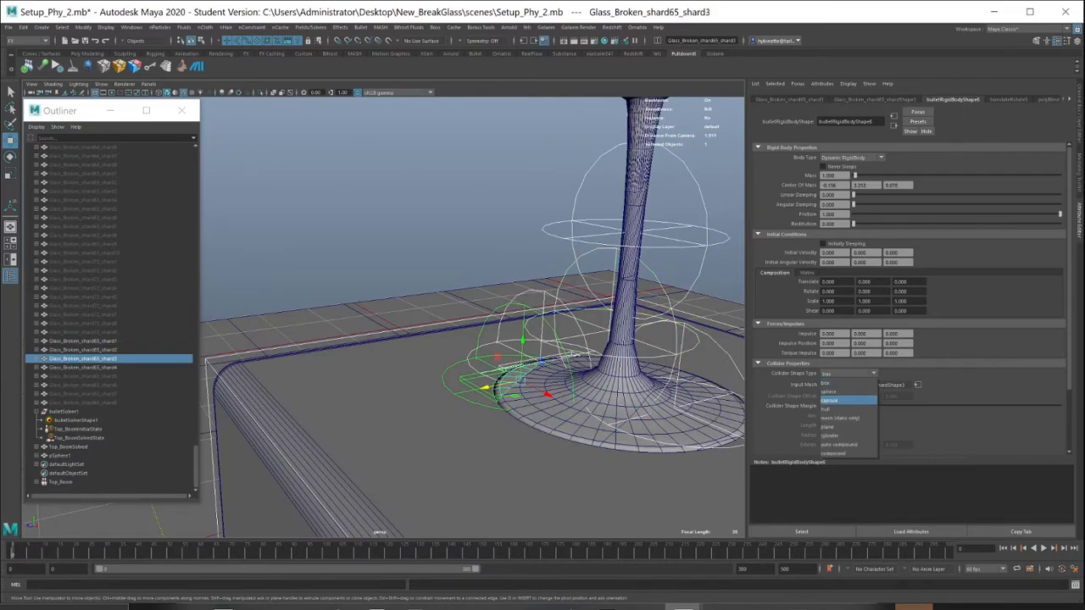
click(827, 409)
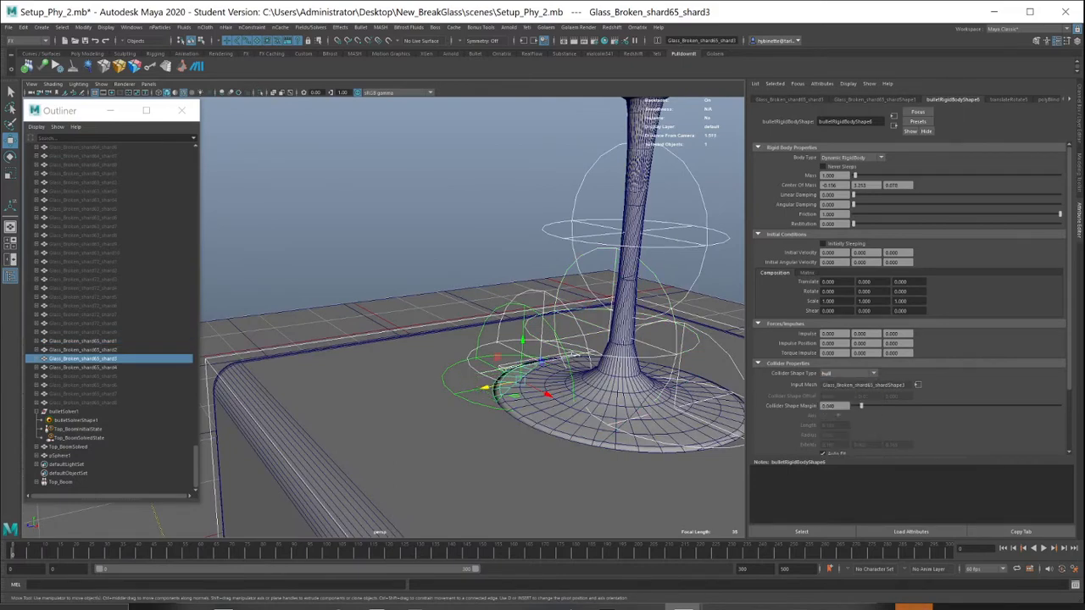
alt+drag(539, 391, 670, 254)
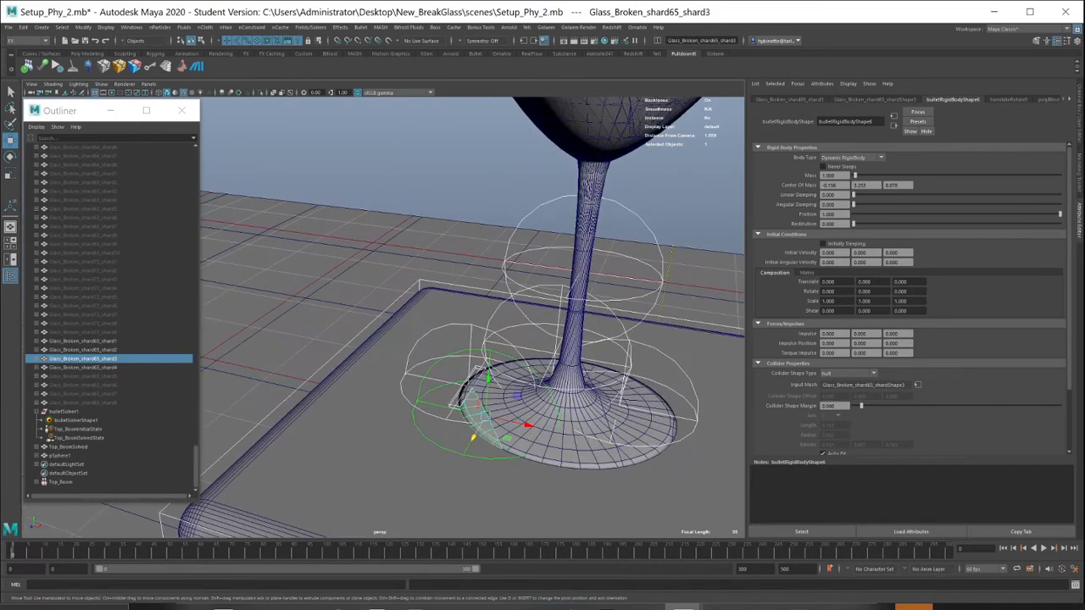
click(463, 396)
click(849, 373)
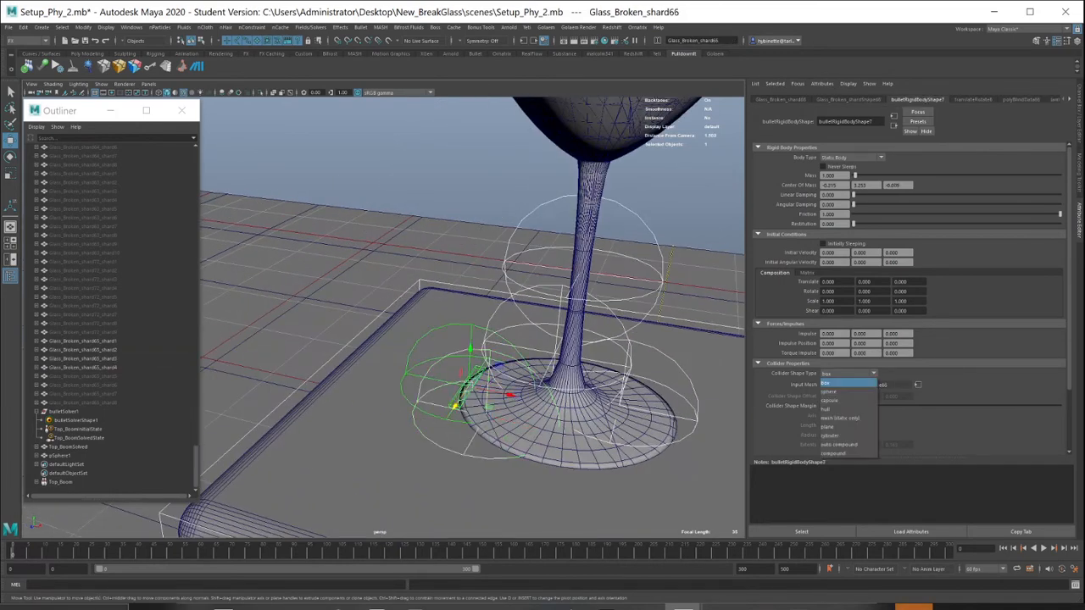
click(826, 408)
Step: Check the rigid body and collider settings of Glass_Broken_shard65_shard1 through shard4 one by one
alt+drag(524, 391, 551, 366)
click(531, 410)
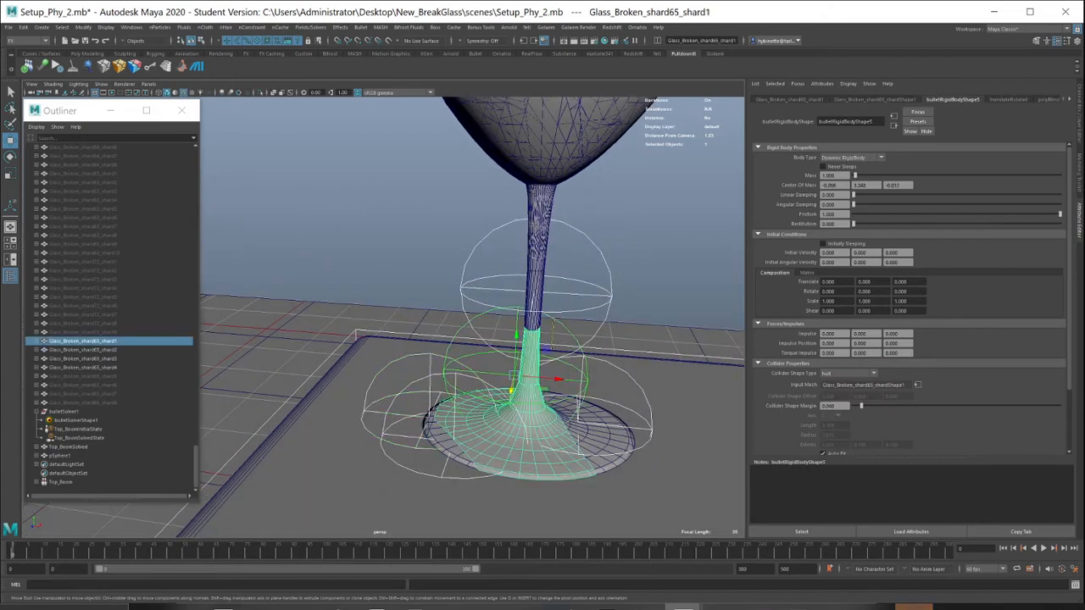
click(82, 350)
click(82, 358)
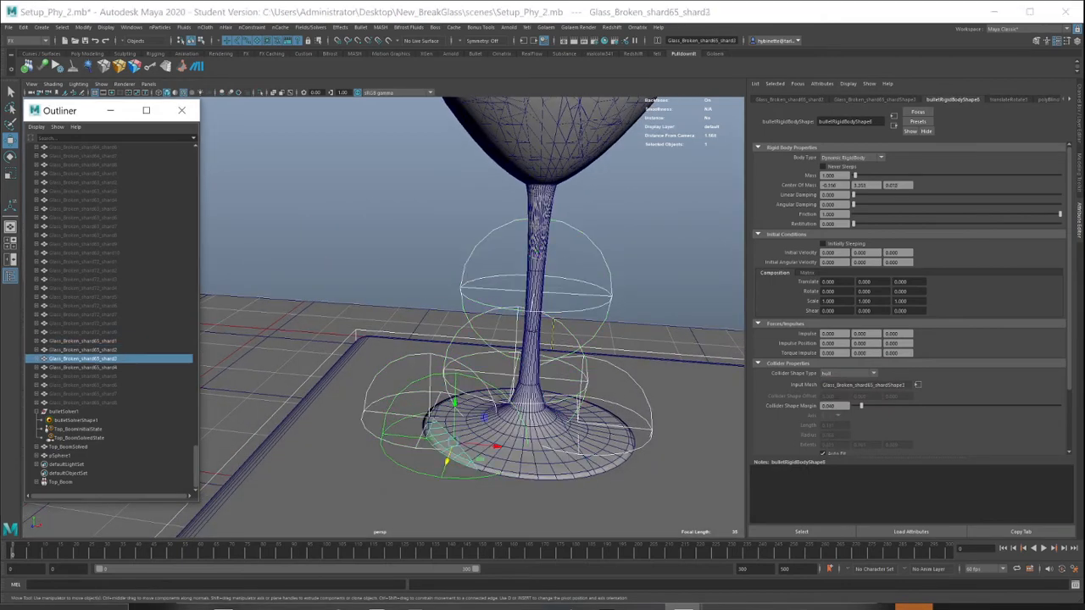
click(82, 341)
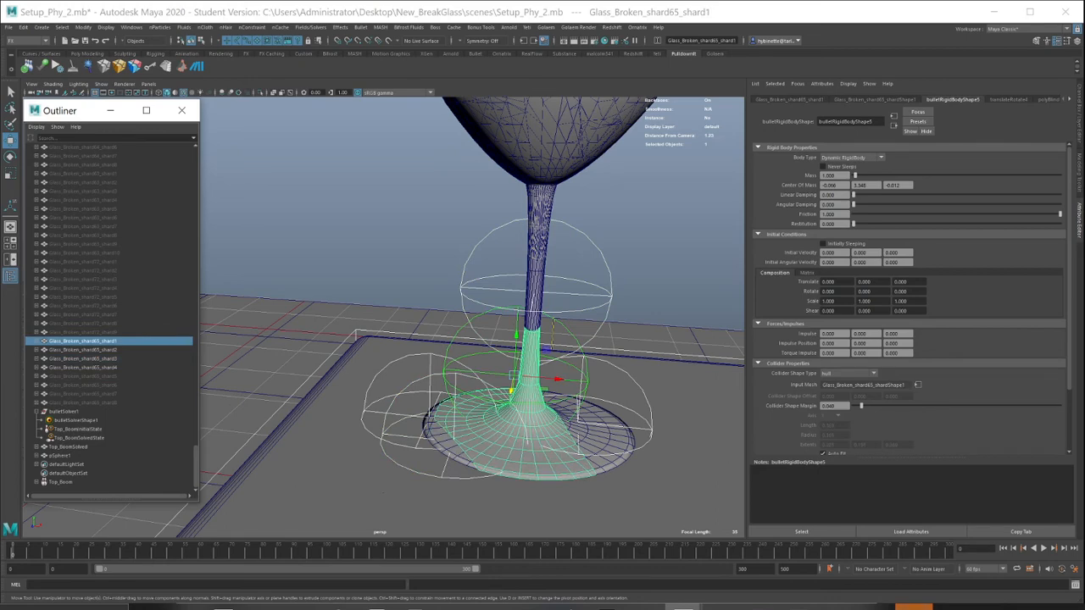
click(82, 349)
click(82, 358)
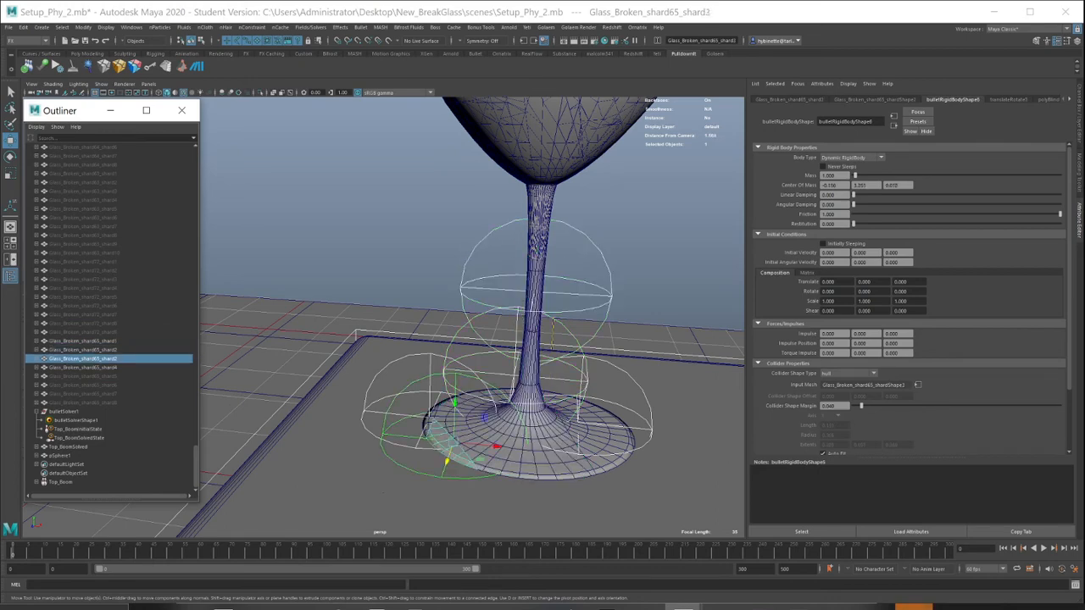
click(82, 367)
scroll(472, 318, down, 5)
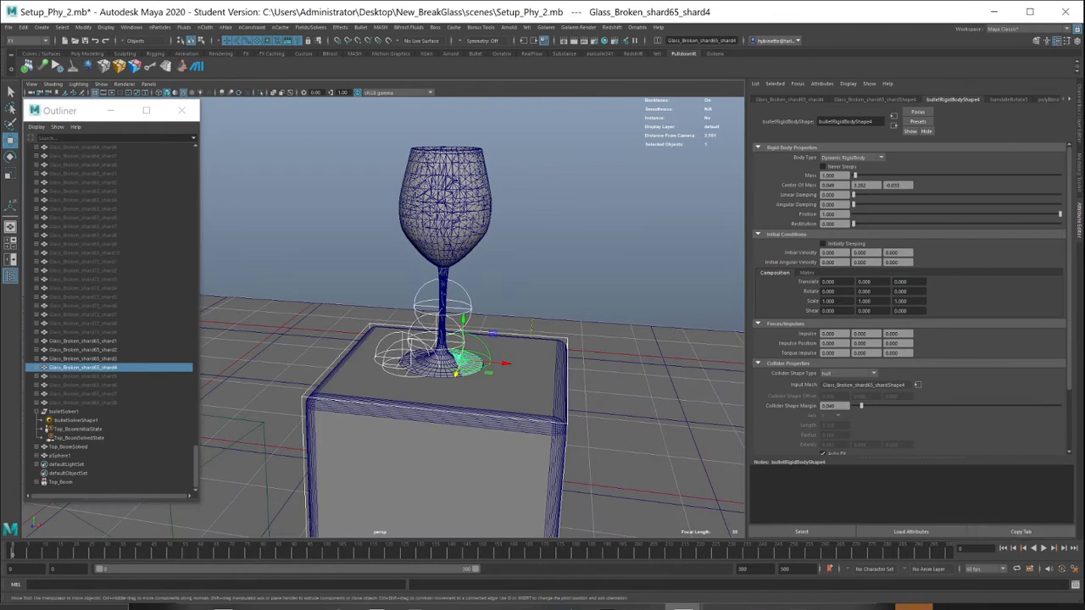
Step: Set the body type of Glass_Broken_shard65_shard1, shard2 and shard3 to Static Body
click(82, 341)
click(852, 158)
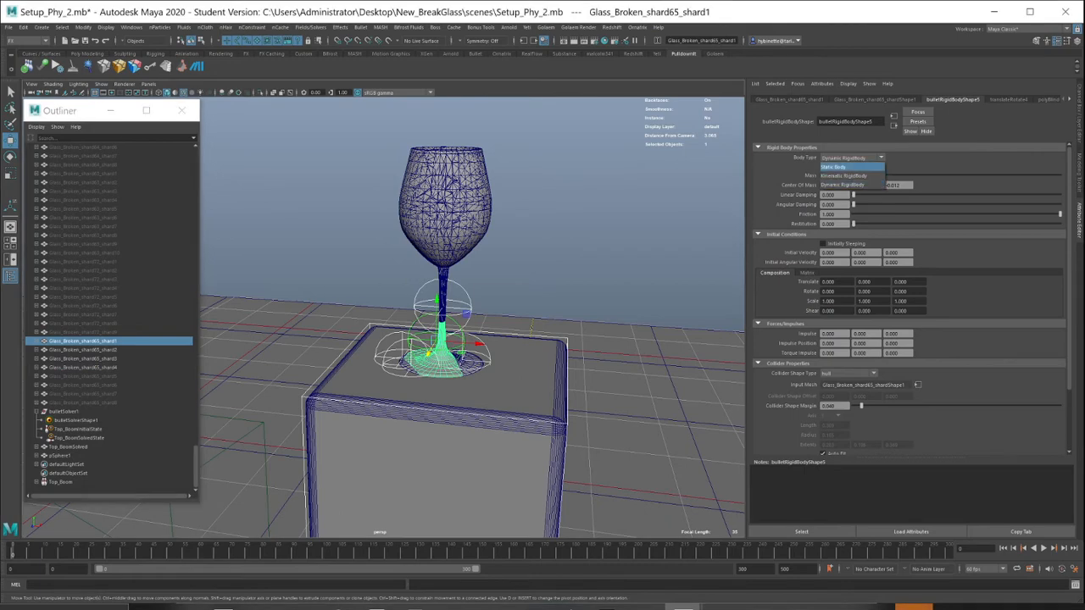
click(848, 166)
click(82, 349)
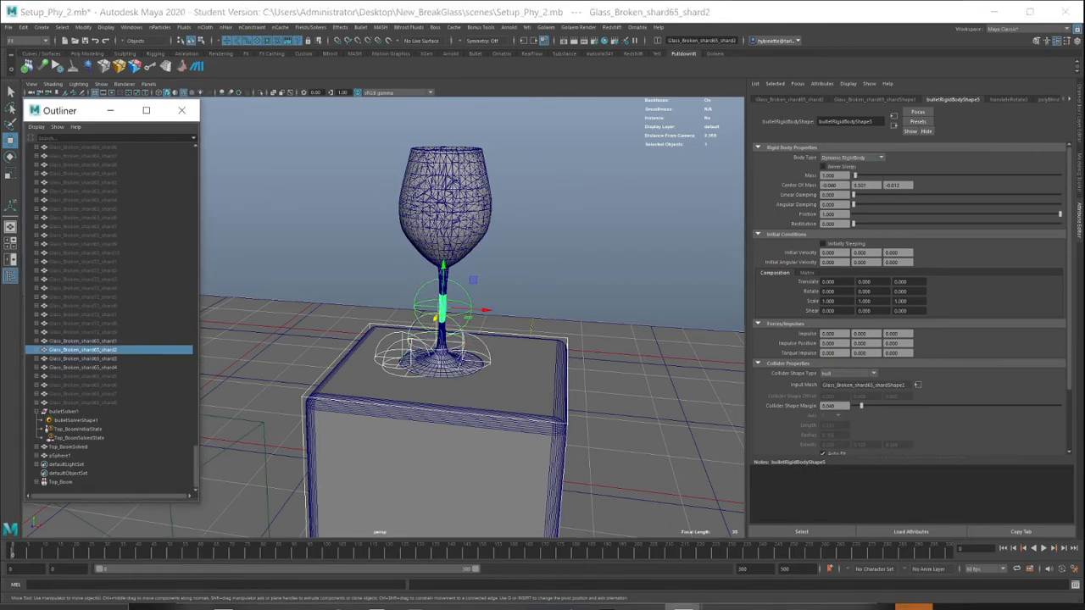
click(853, 157)
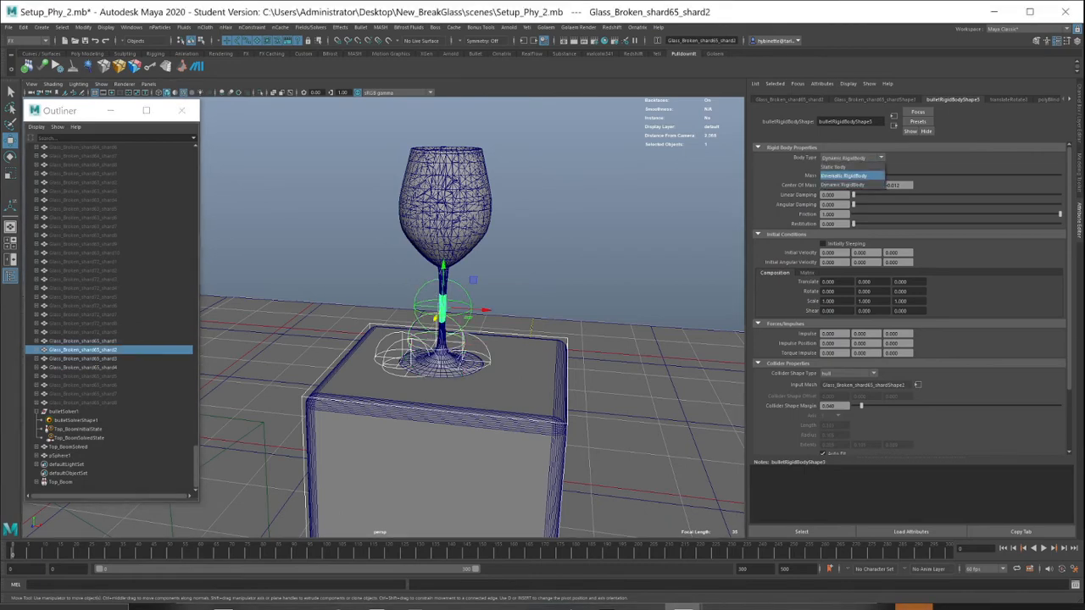
click(848, 166)
click(82, 358)
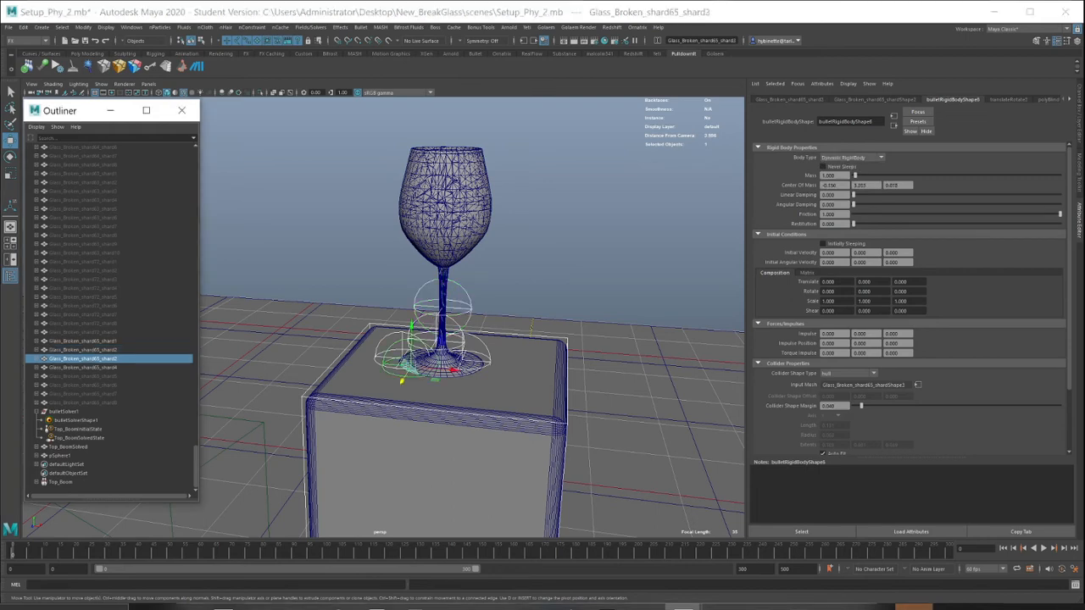
click(852, 158)
click(847, 166)
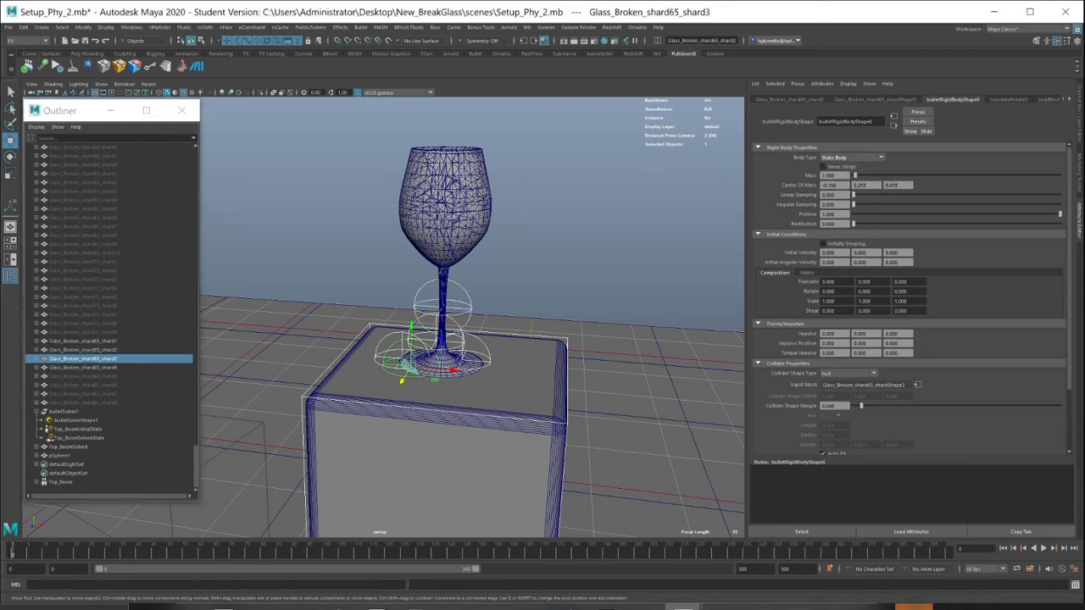
Step: Set the body type of the base piece Glass_Broken_shard65_shard4 to Static Body and play the simulation
click(82, 376)
click(83, 368)
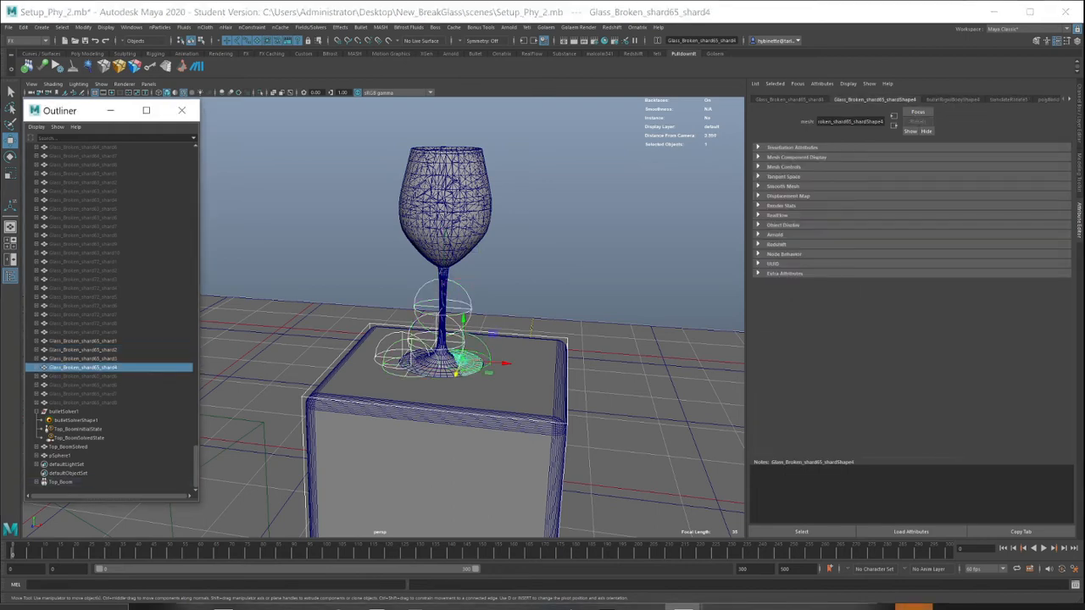
click(82, 350)
click(83, 368)
click(953, 99)
click(848, 158)
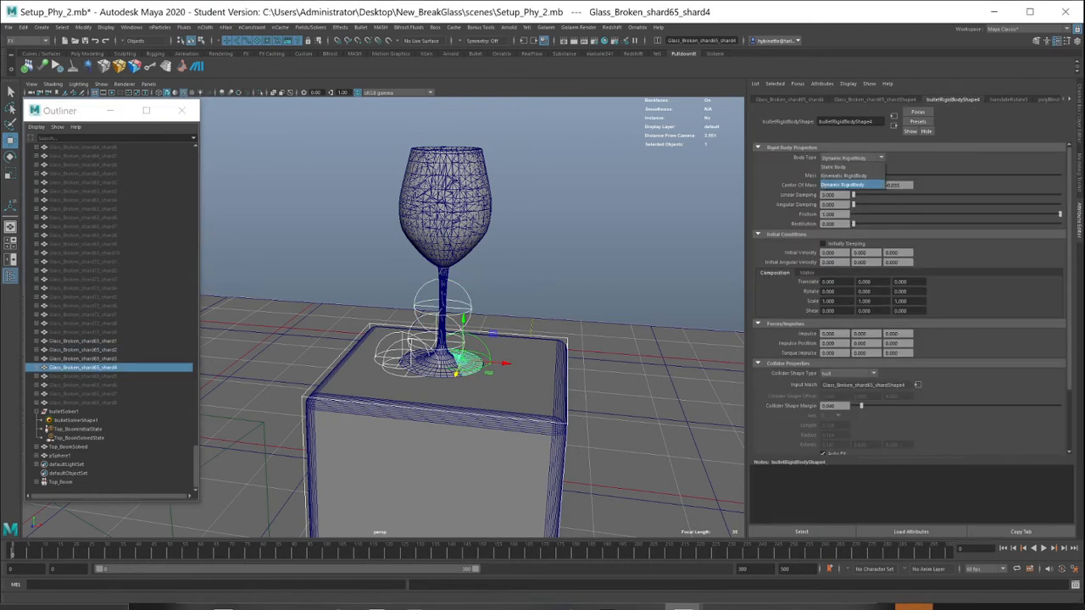
click(844, 166)
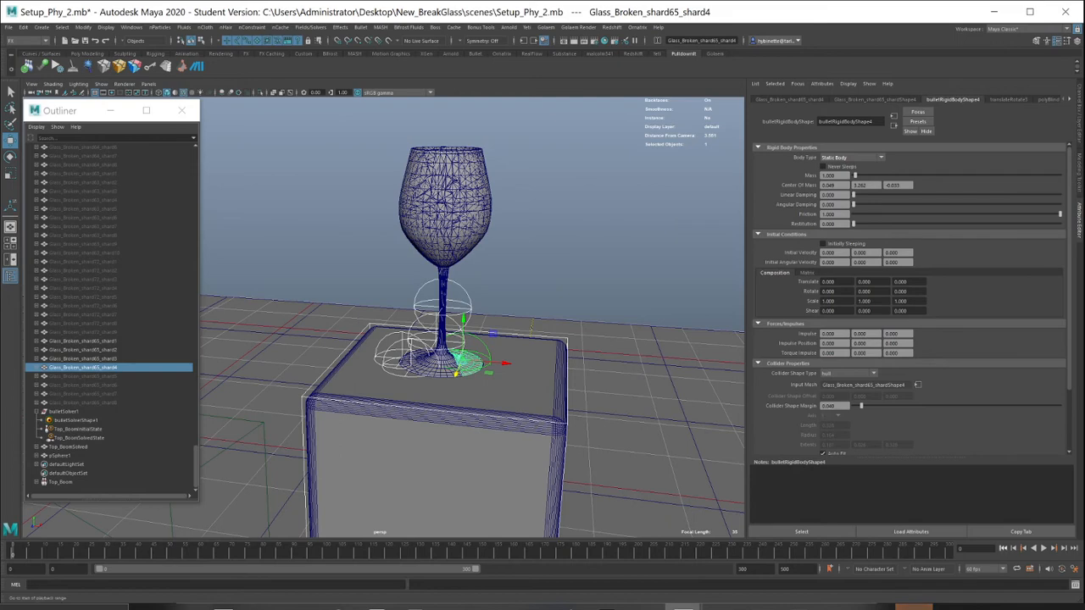
click(1043, 549)
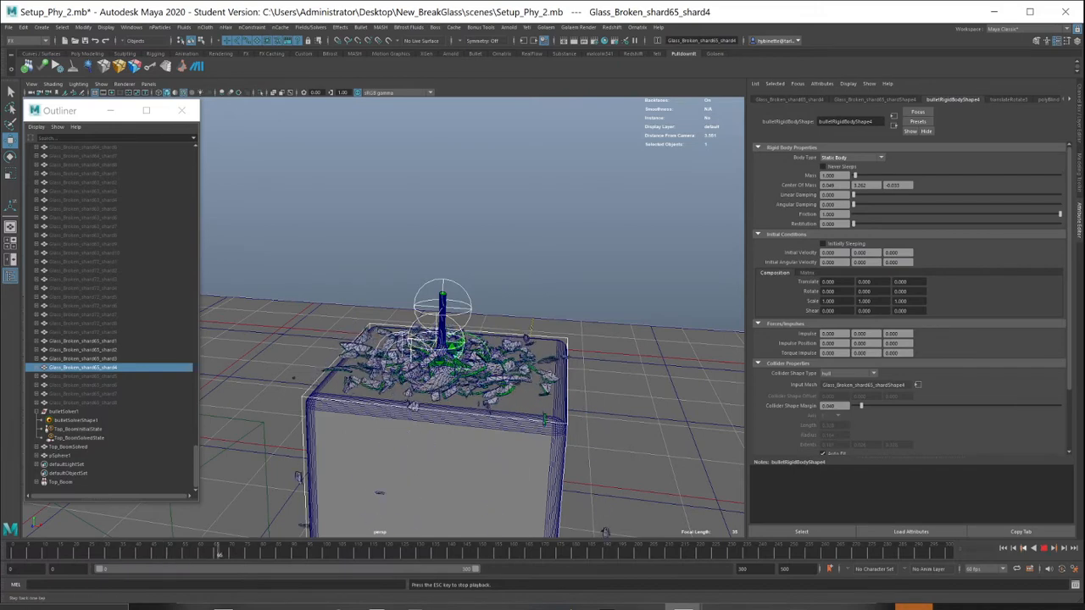
Step: Rewind and replay the simulation from a wider view to examine how the shards fall off the pedestal
click(1042, 549)
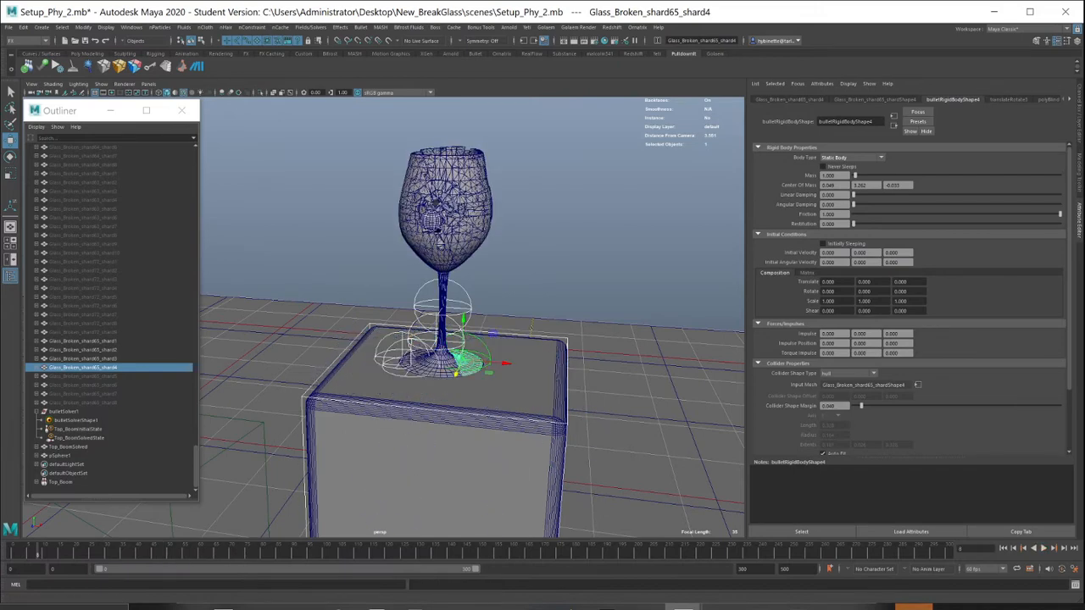
scroll(472, 318, down, 3)
alt+drag(464, 318, 443, 259)
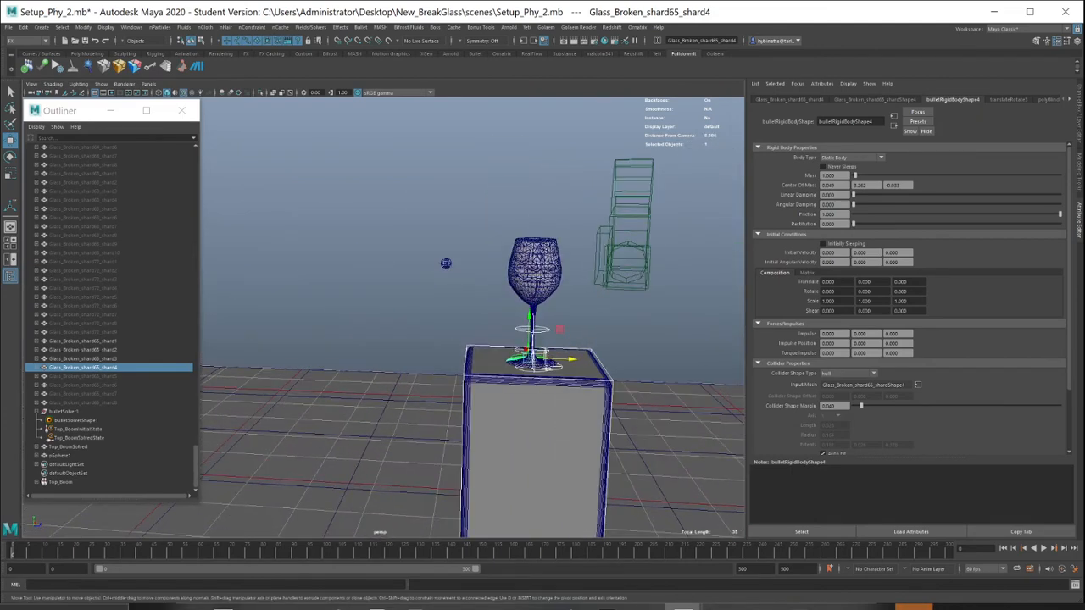
key(alt+v)
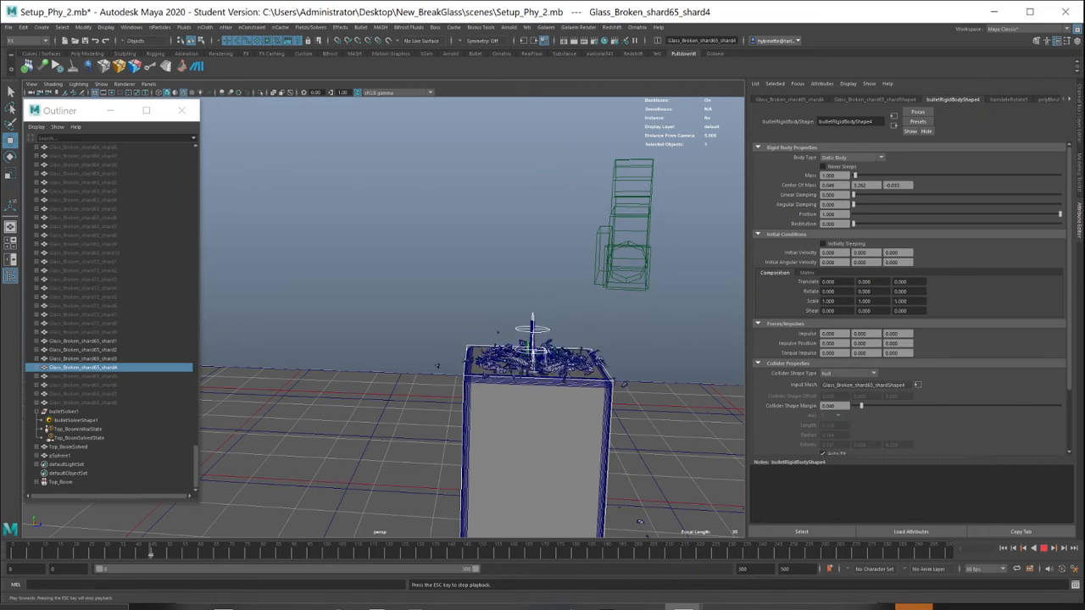
scroll(473, 339, down, 6)
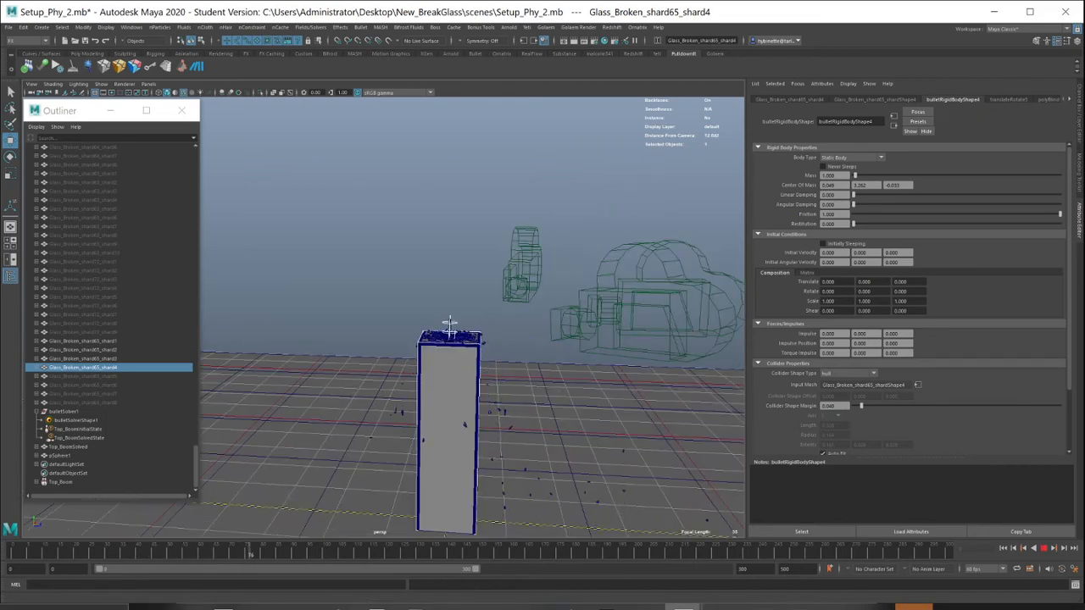
click(1043, 548)
Step: Delete the existing cameras beside the pedestal and return to the first frame of the timeline
scroll(437, 346, down, 5)
alt+drag(438, 345, 419, 335)
drag(460, 250, 553, 324)
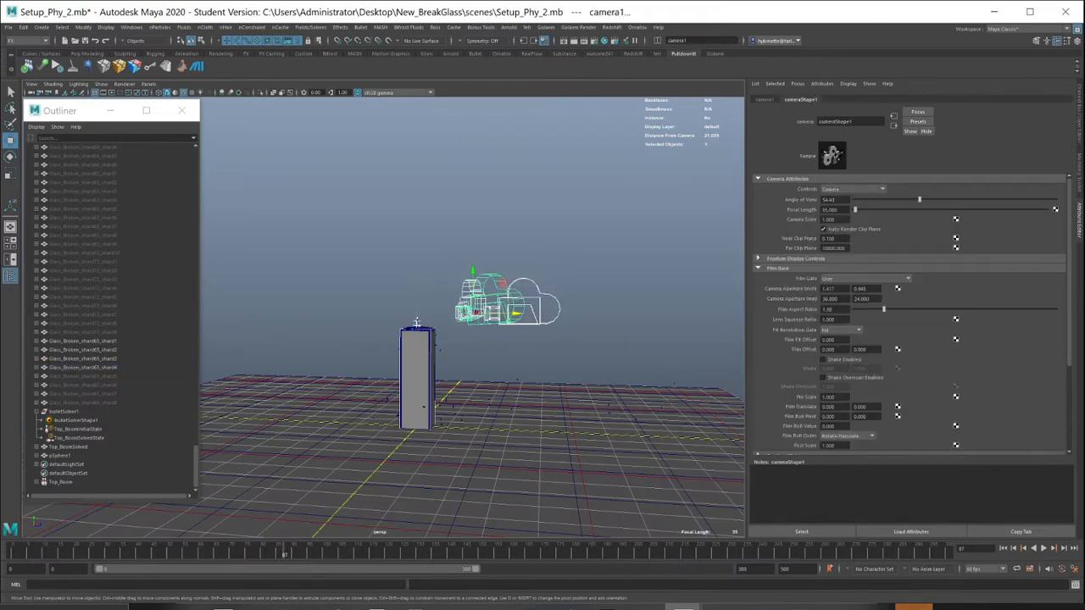
key(Delete)
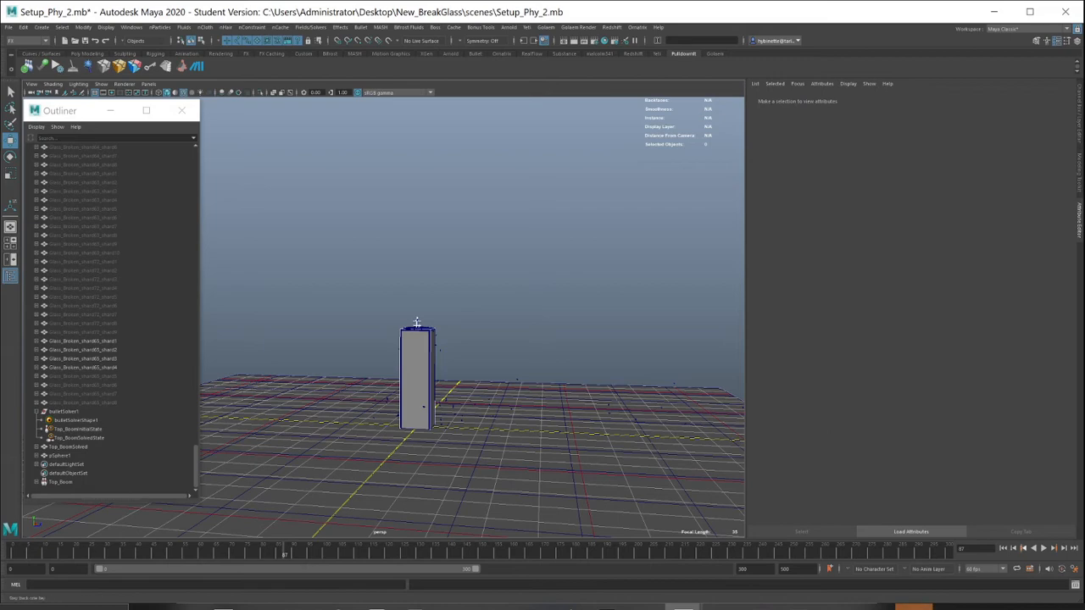
key(alt+shift+v)
scroll(415, 293, up, 5)
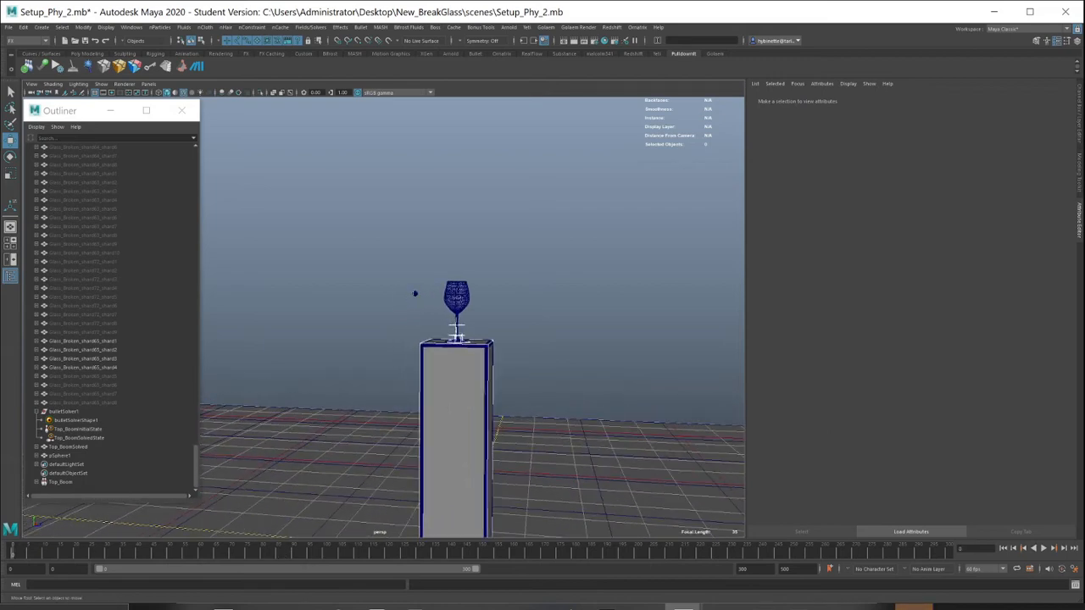
Step: Create a new camera, close the Outliner and move the camera up beside the wine glass, above the pedestal
click(40, 26)
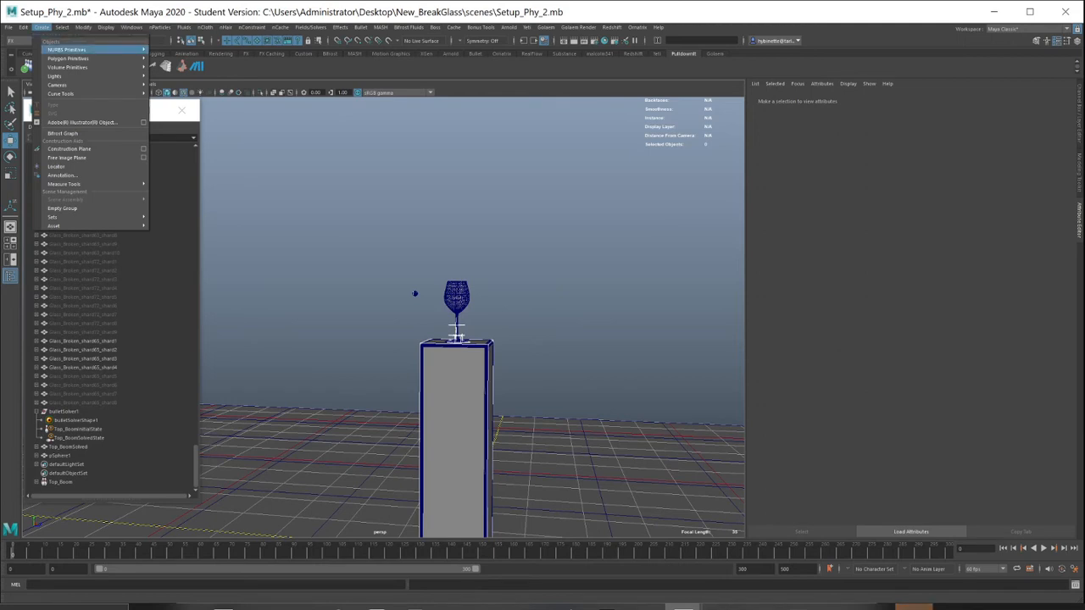
mouse_move(55, 75)
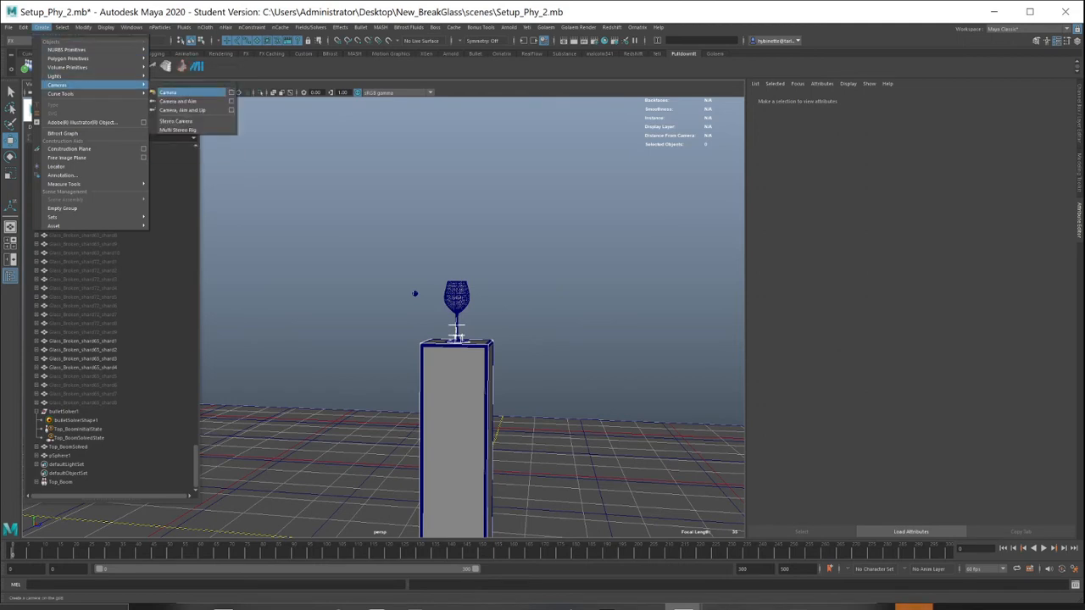
click(167, 91)
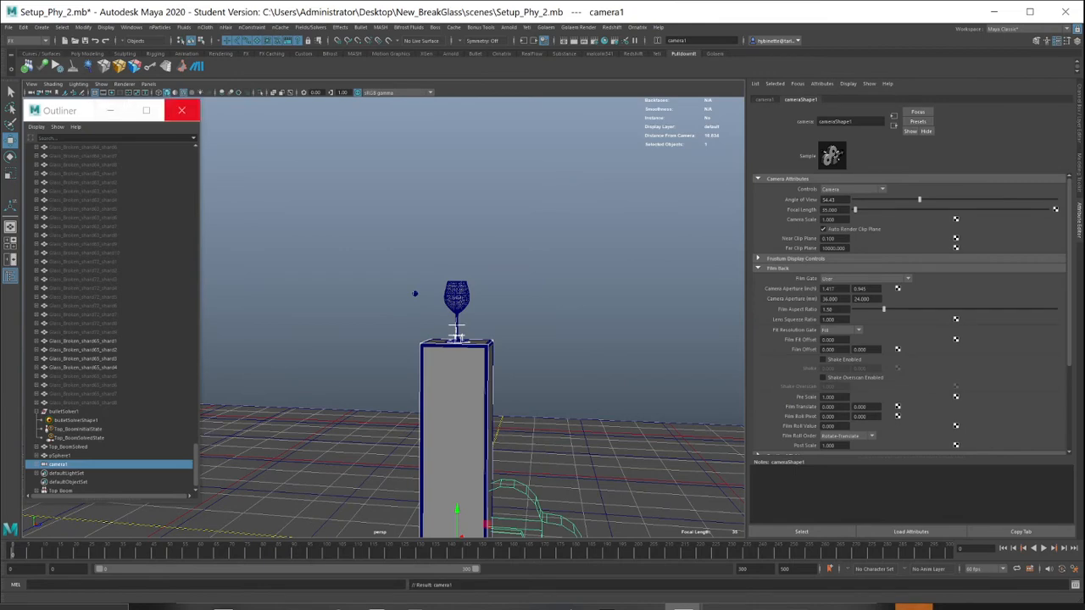
click(181, 111)
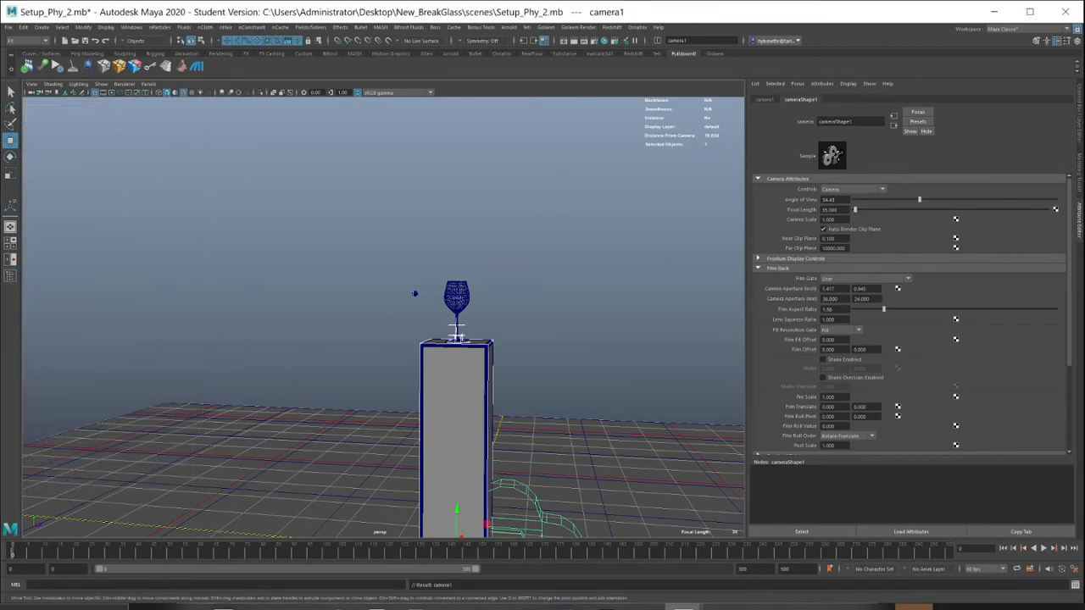
scroll(467, 459, down, 3)
drag(437, 442, 588, 276)
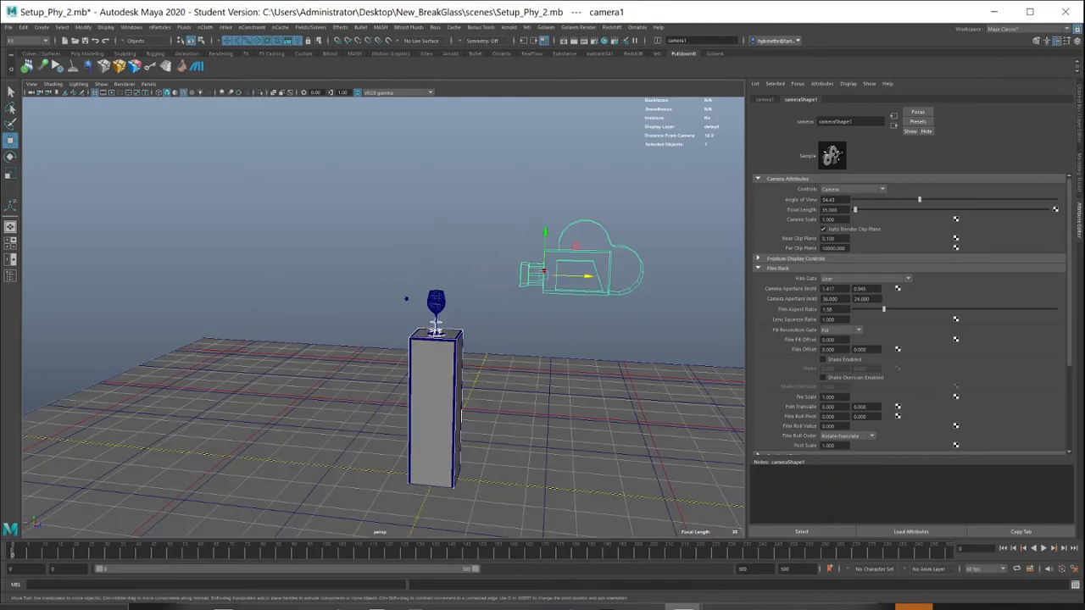
Step: Look through camera1 and frame the whole wine glass and the pedestal top
click(148, 84)
mouse_move(169, 92)
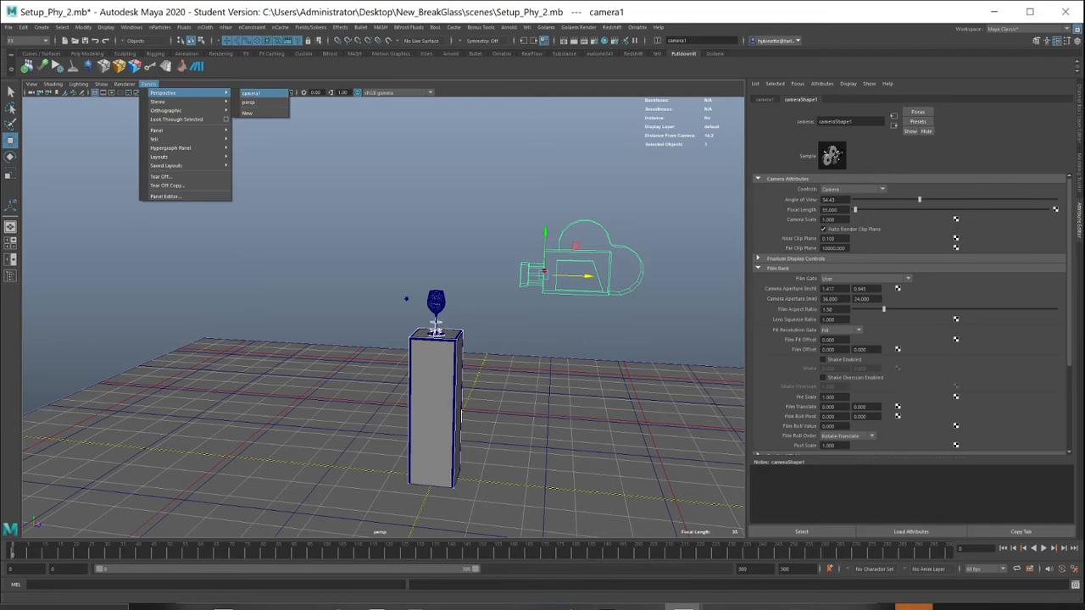
click(251, 93)
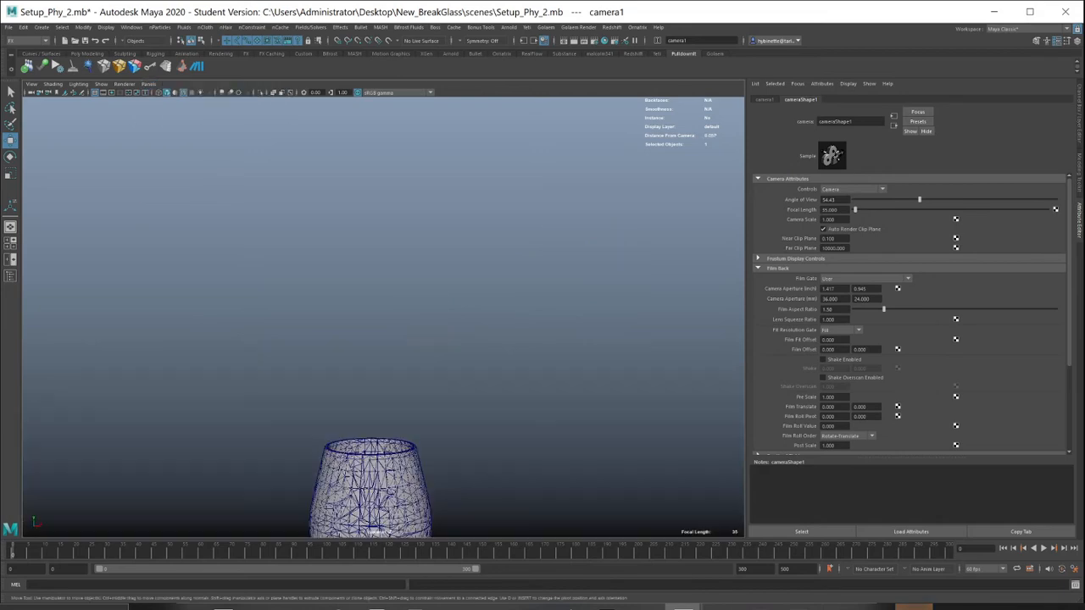
key(f)
scroll(383, 314, down, 4)
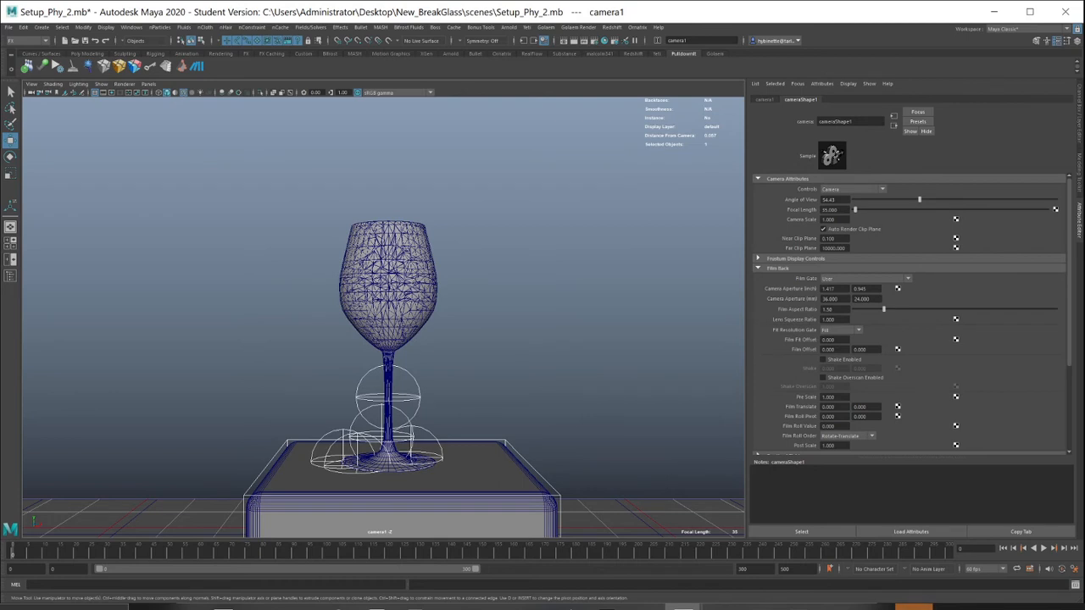
Step: Turn on Display Resolution in the display options of camera1
scroll(912, 314, down, 3)
scroll(912, 314, down, 1)
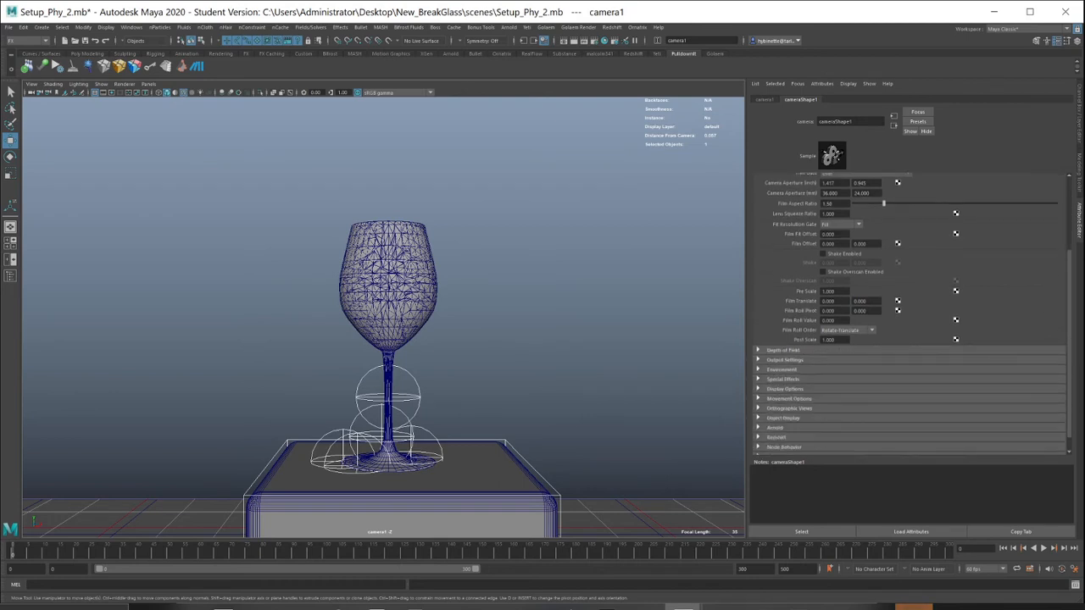
click(785, 389)
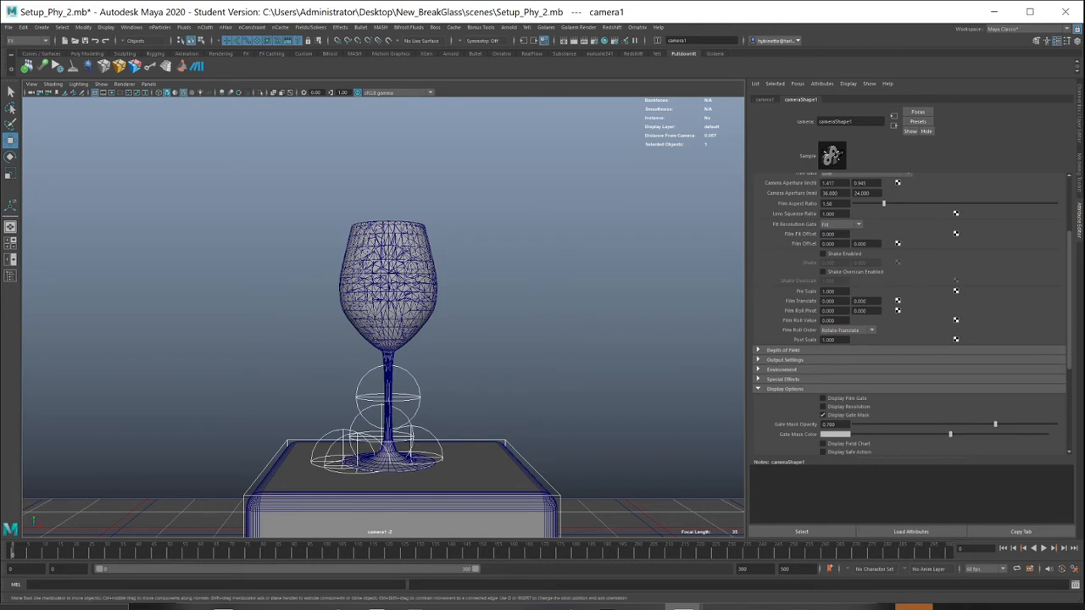
click(823, 407)
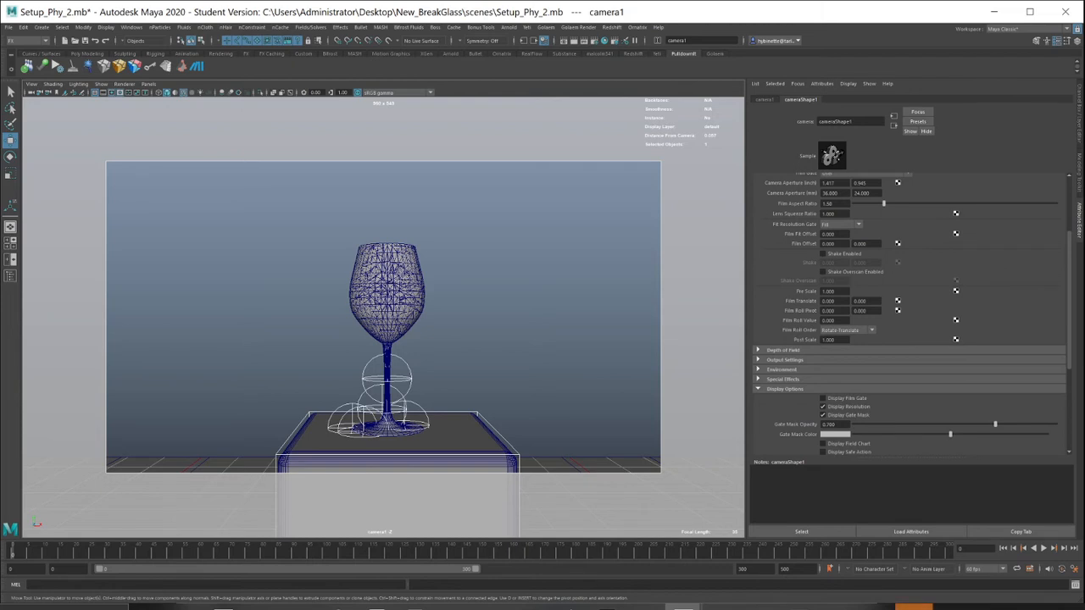
Step: Try an overscan of 1.8 on camera1, and set it back to 1.3
scroll(907, 314, down, 3)
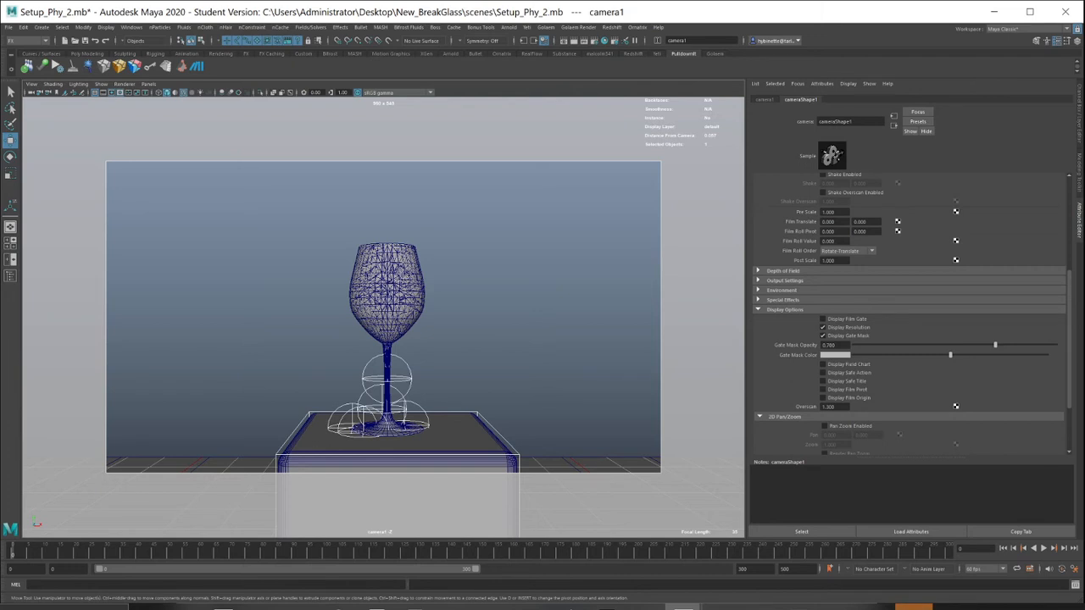
click(836, 407)
text(1)
key(Return)
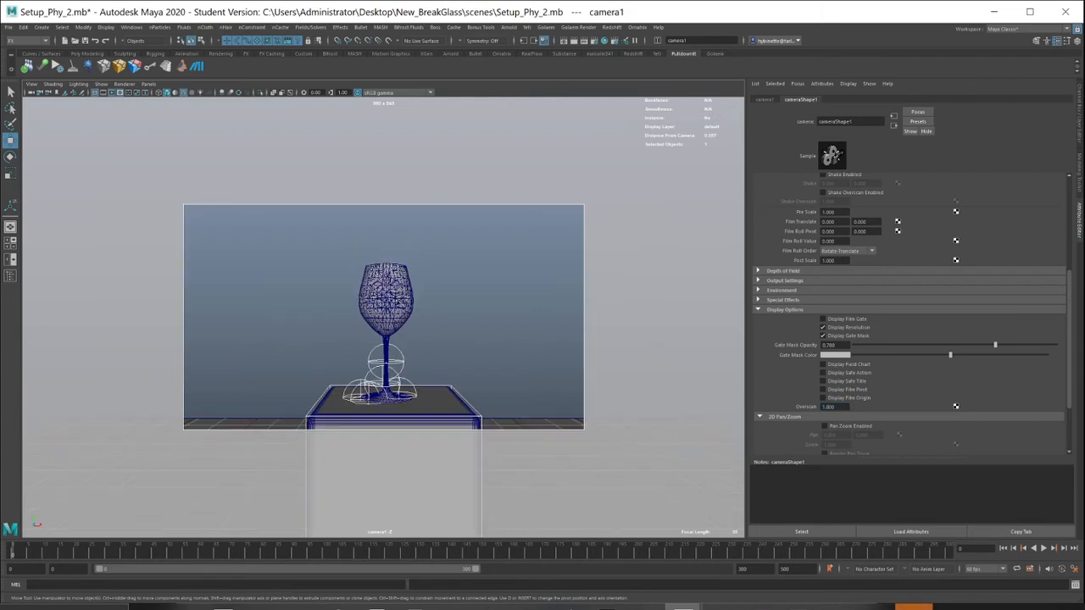
double_click(833, 407)
text(1.3)
key(Return)
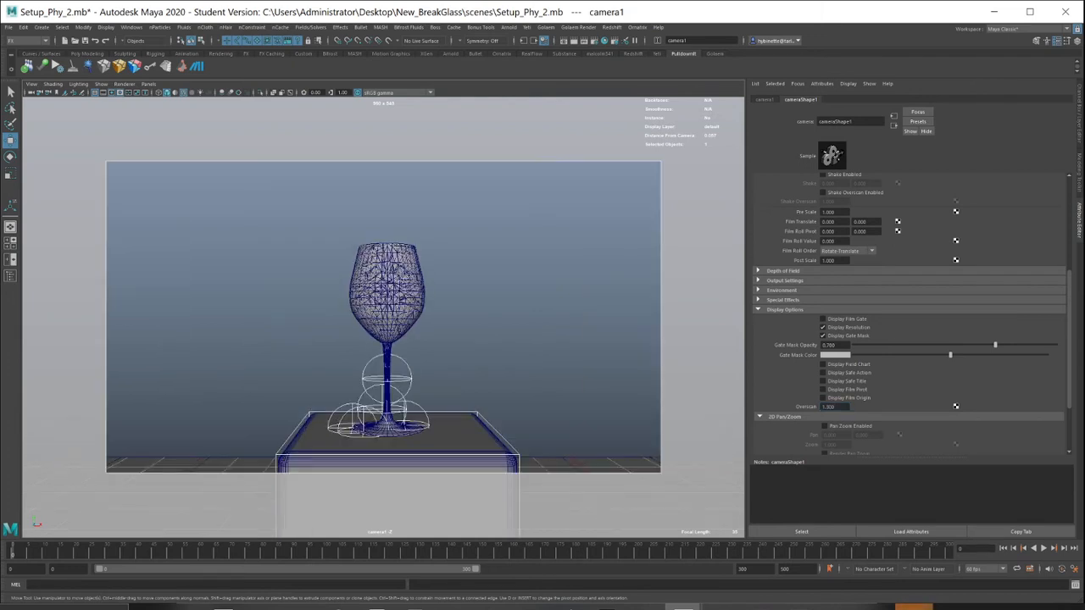
Step: Orbit camera1 to an elevated corner view of the pedestal with the glass and sphere inside the resolution gate
alt+drag(382, 322, 365, 253)
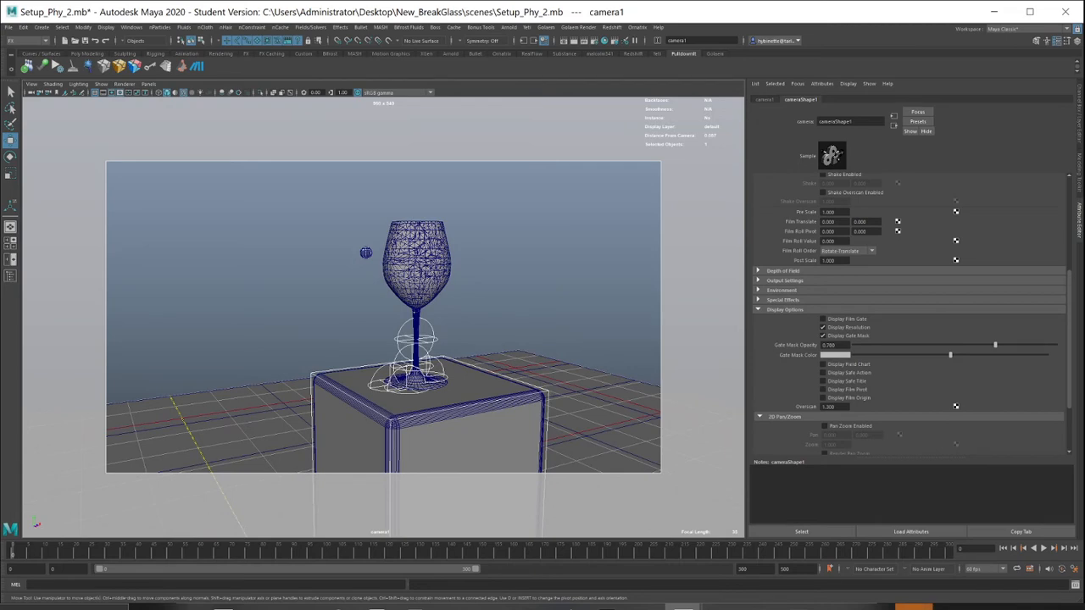
alt+drag(365, 253, 579, 276)
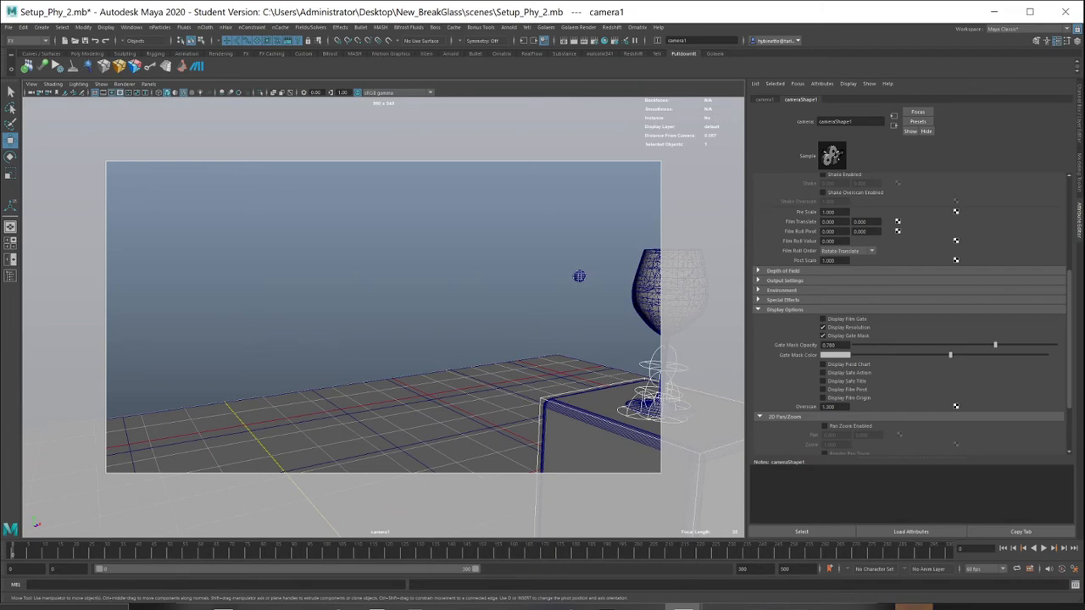
alt+drag(579, 277, 335, 220)
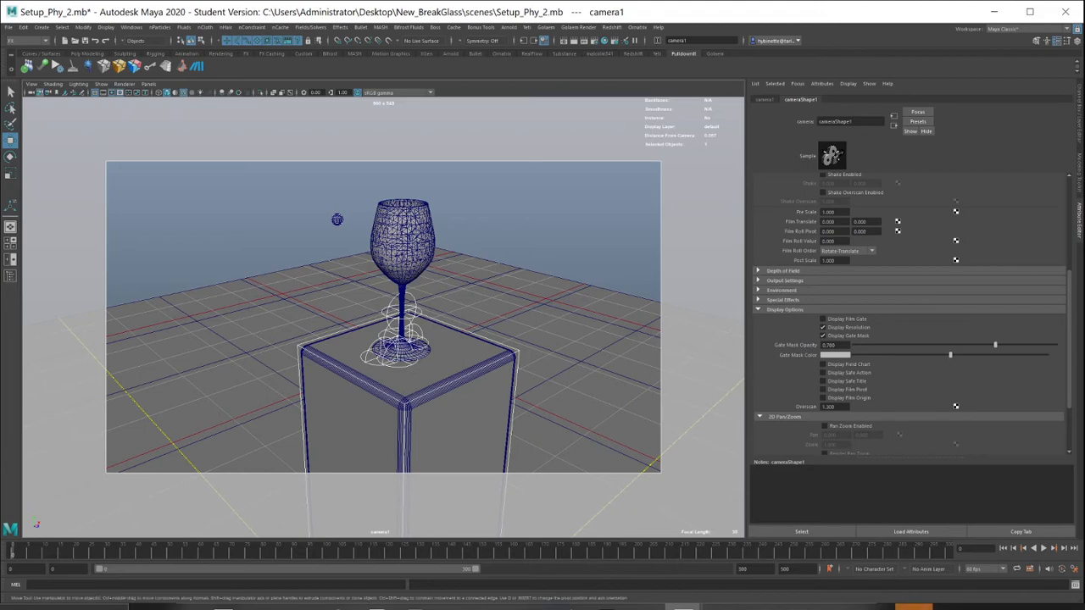
Step: Return to the perspective view and create a second camera
key(space)
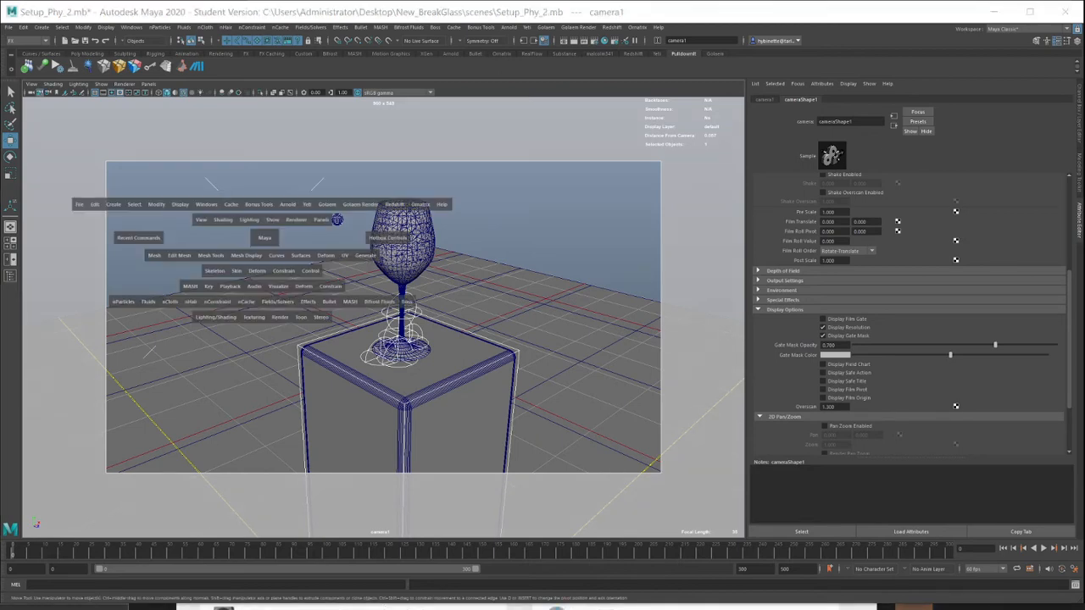
drag(265, 237, 264, 216)
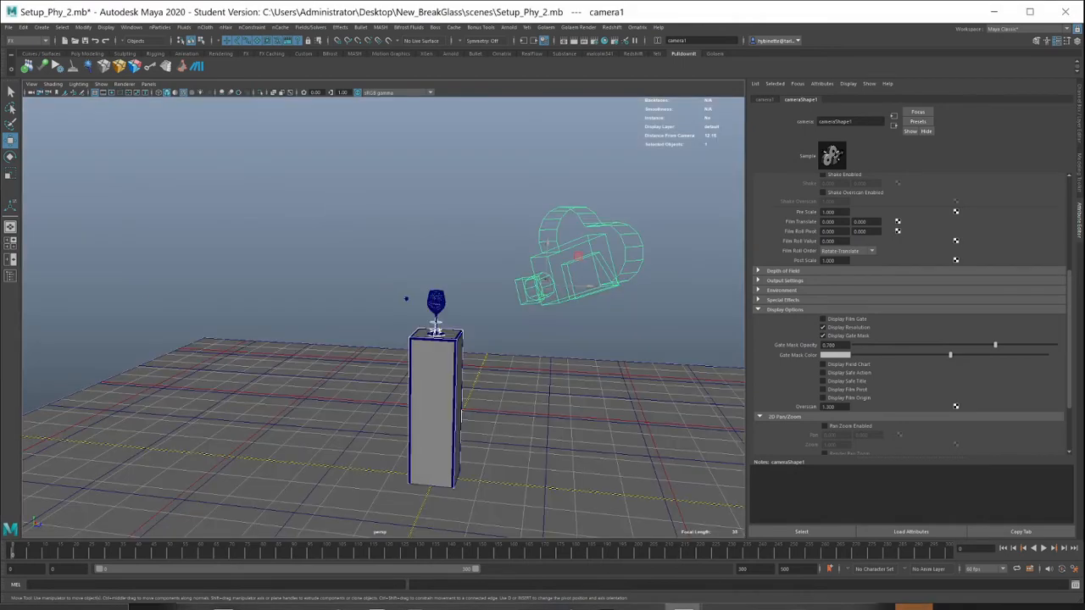
alt+right_drag(265, 219, 297, 222)
alt+drag(297, 222, 271, 202)
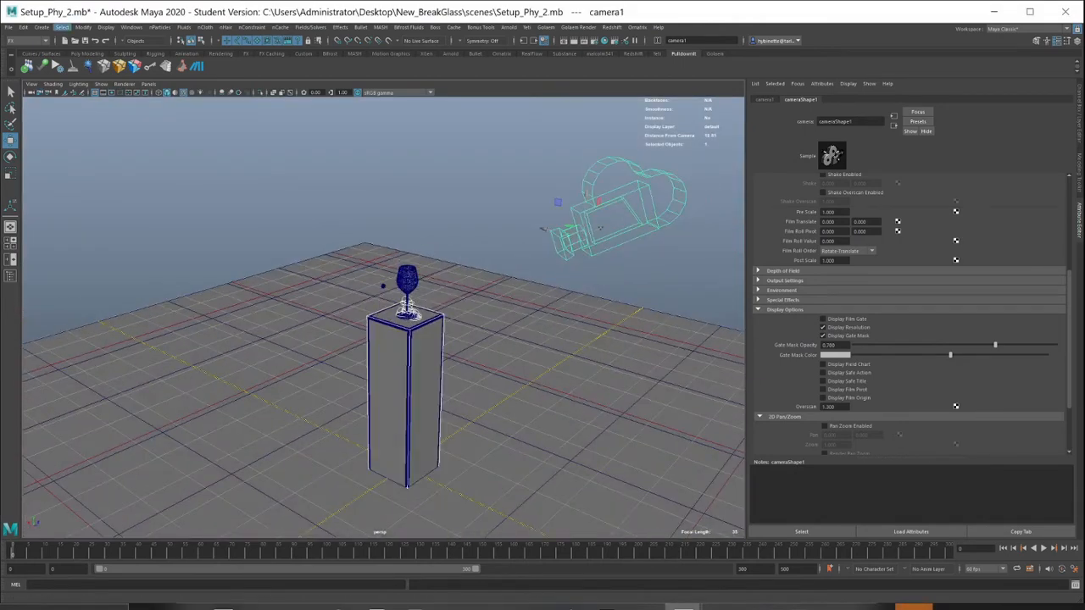
click(41, 27)
mouse_move(85, 84)
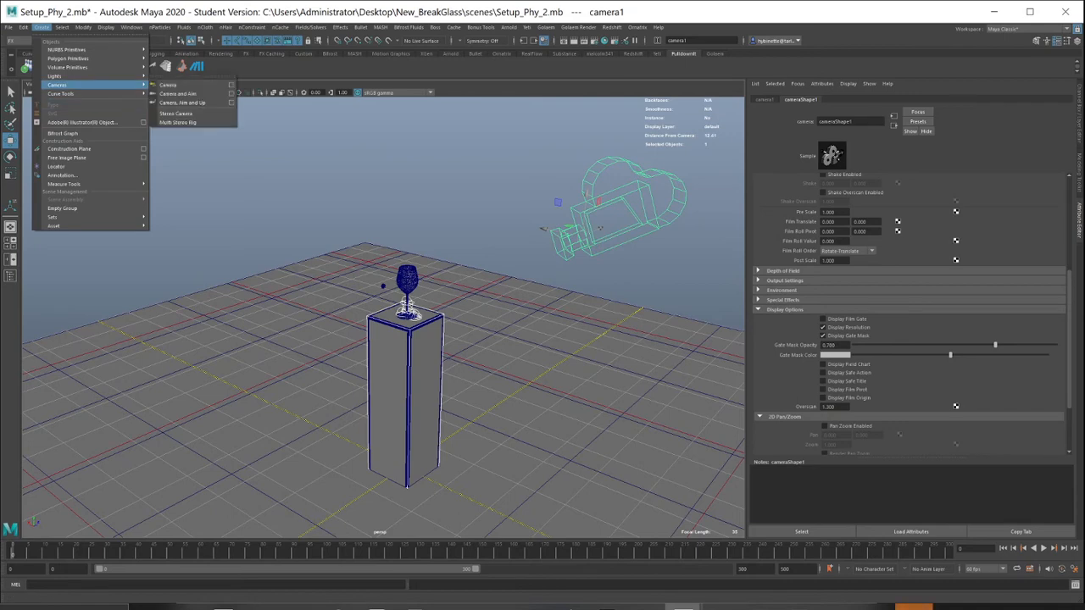
click(168, 85)
Step: Look through camera2, frame the glass, sphere and pedestal, and display its resolution gate with overscan 1.3
click(149, 84)
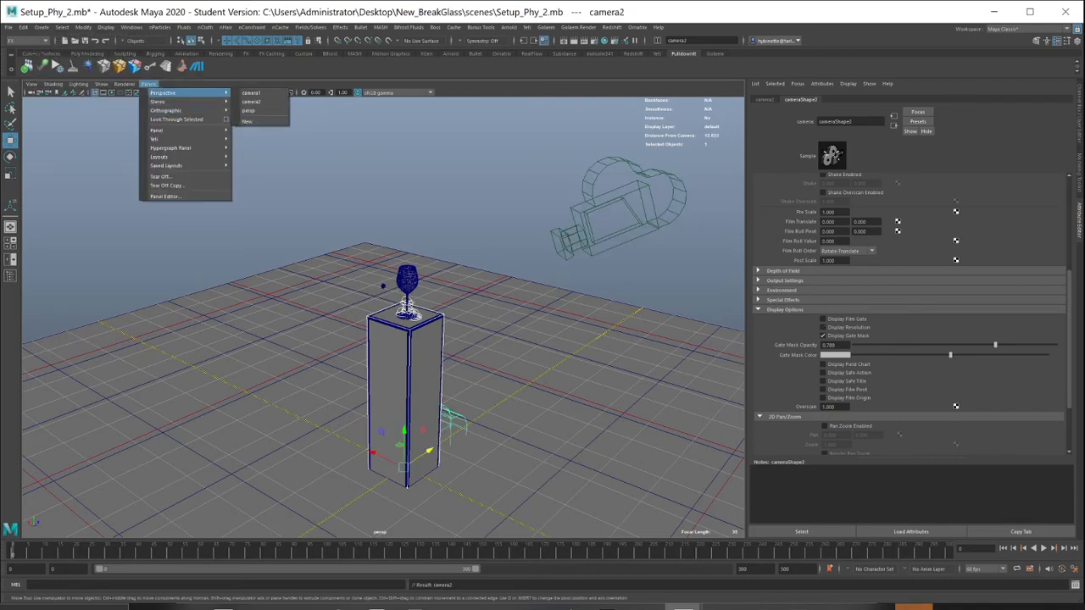
mouse_move(195, 92)
click(251, 101)
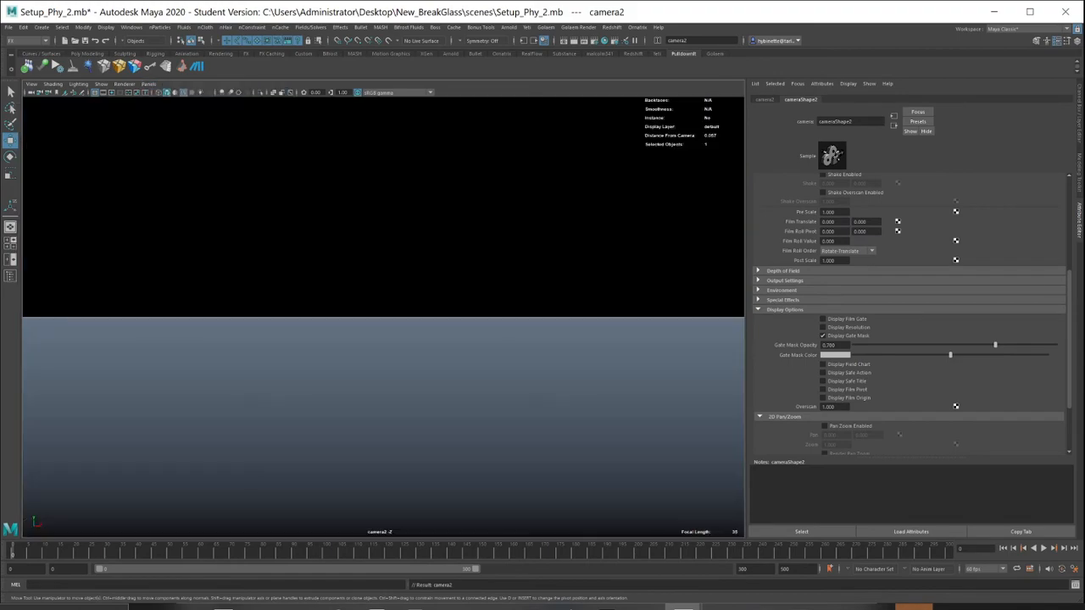
alt+right_drag(356, 318, 492, 318)
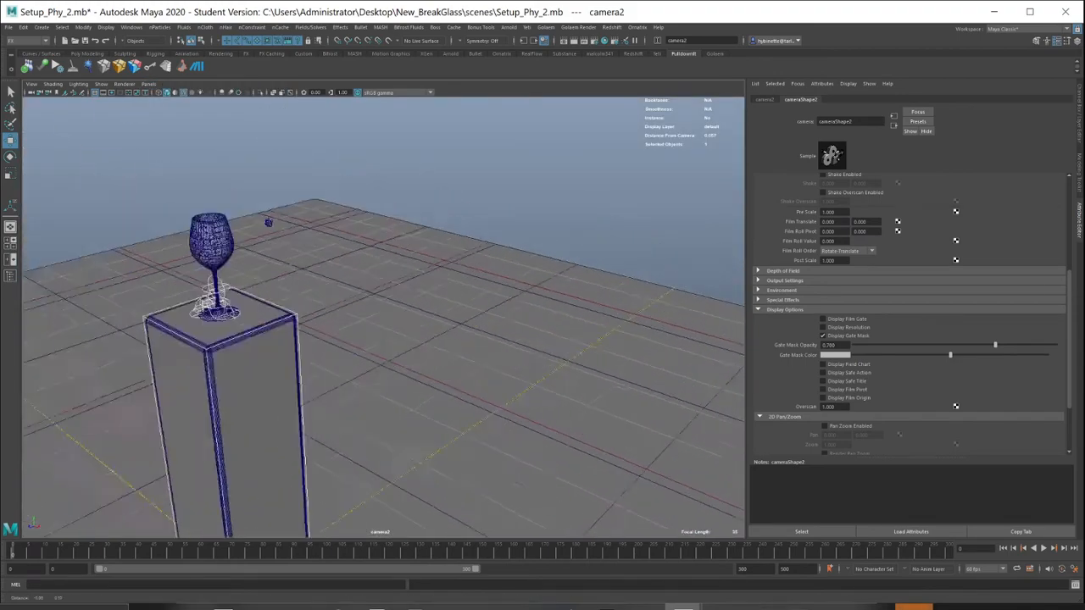
alt+drag(381, 318, 466, 254)
alt+right_drag(424, 318, 373, 318)
alt+drag(381, 317, 356, 328)
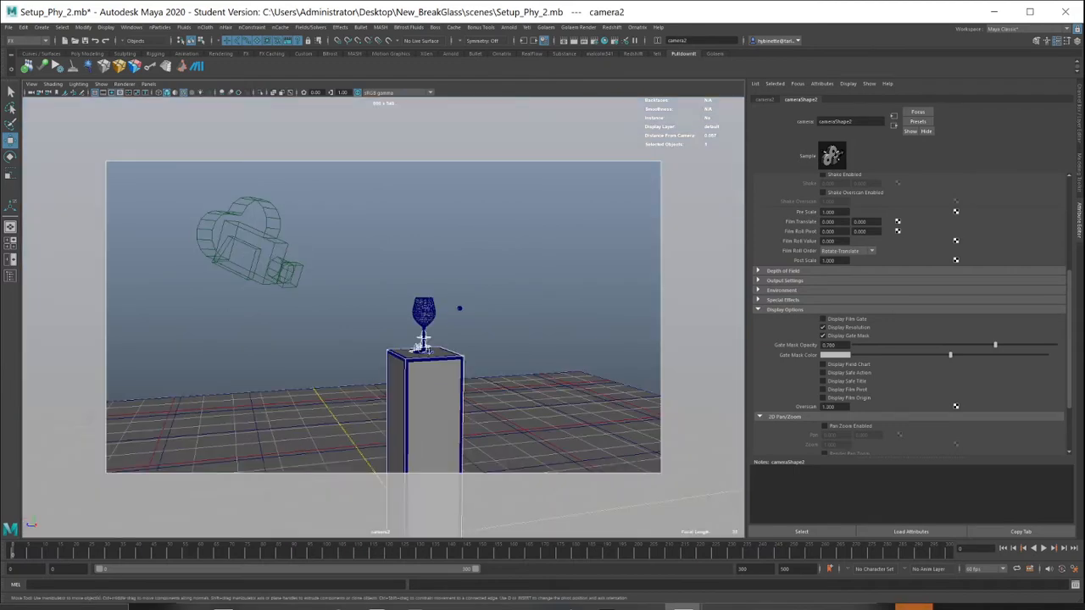
Step: Play the simulation to frame 26 and reframe camera2 to a frontal view of the shattering glass on the pedestal
alt+right_drag(514, 305, 534, 299)
alt+drag(535, 299, 402, 235)
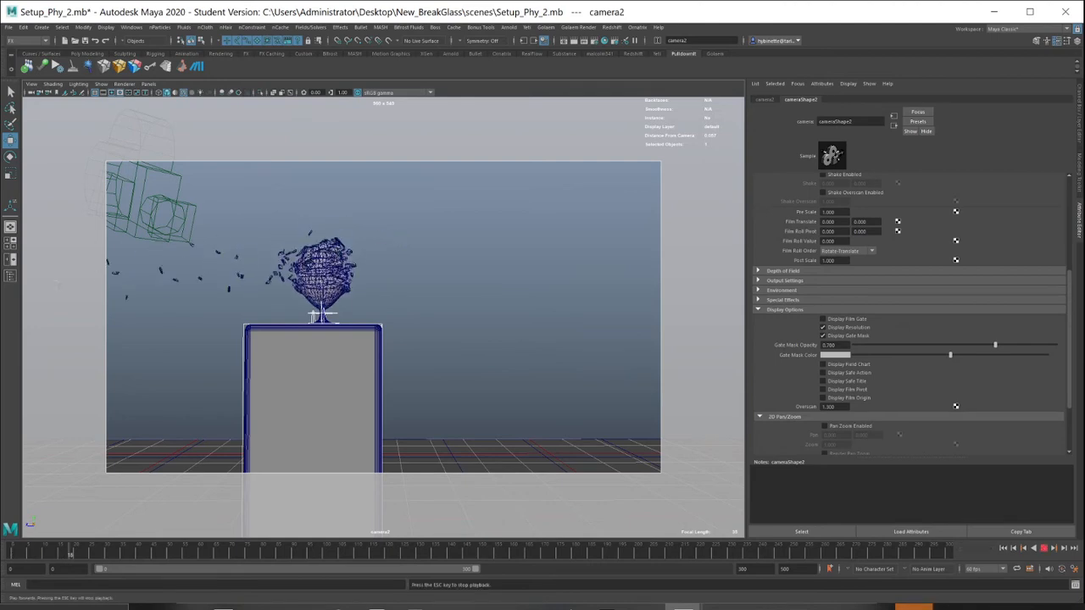
alt+middle_drag(336, 293, 417, 316)
alt+drag(417, 315, 407, 346)
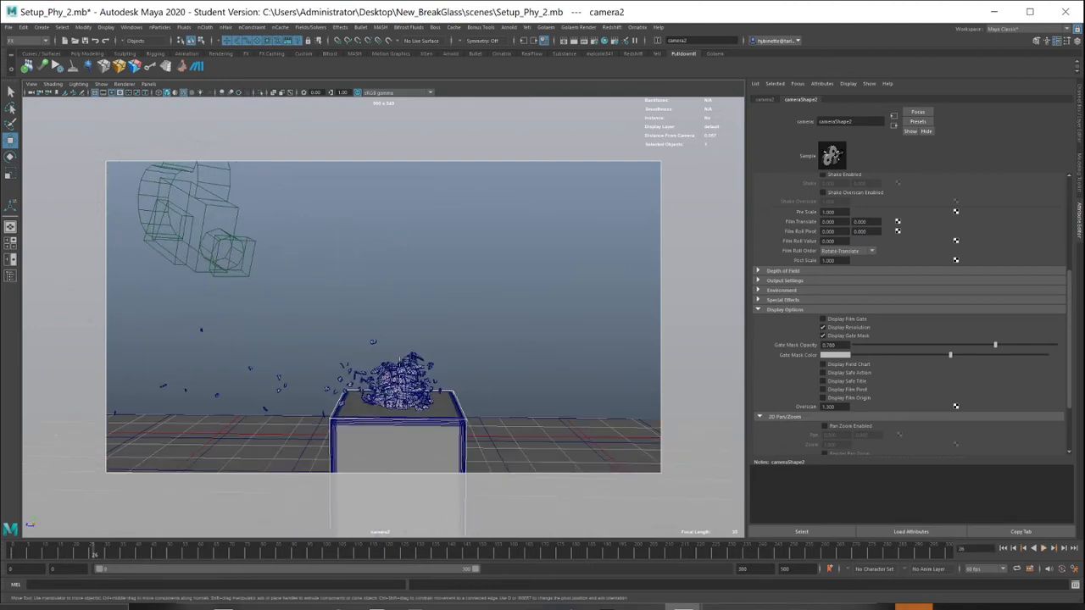
alt+middle_drag(407, 346, 416, 287)
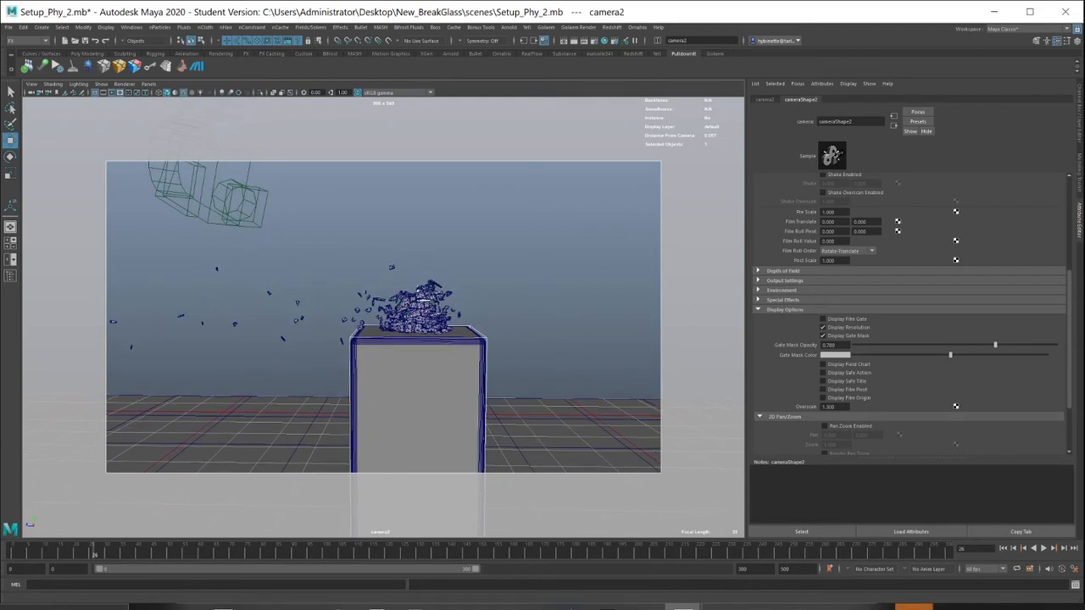
Step: Play the glass-breaking simulation through camera2 from the first frame to frame 44
click(1003, 549)
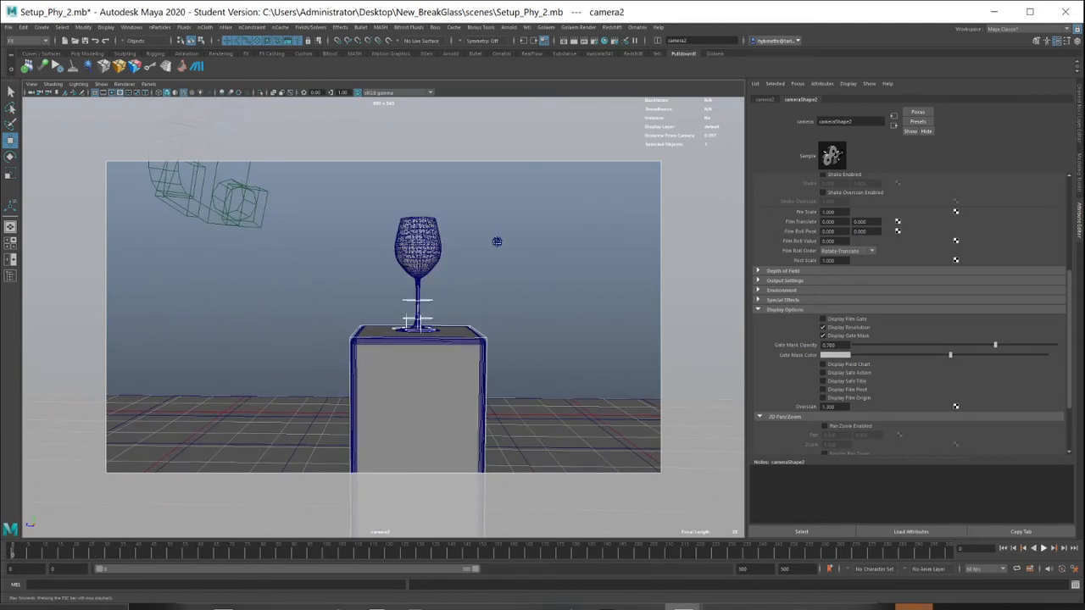
key(alt+v)
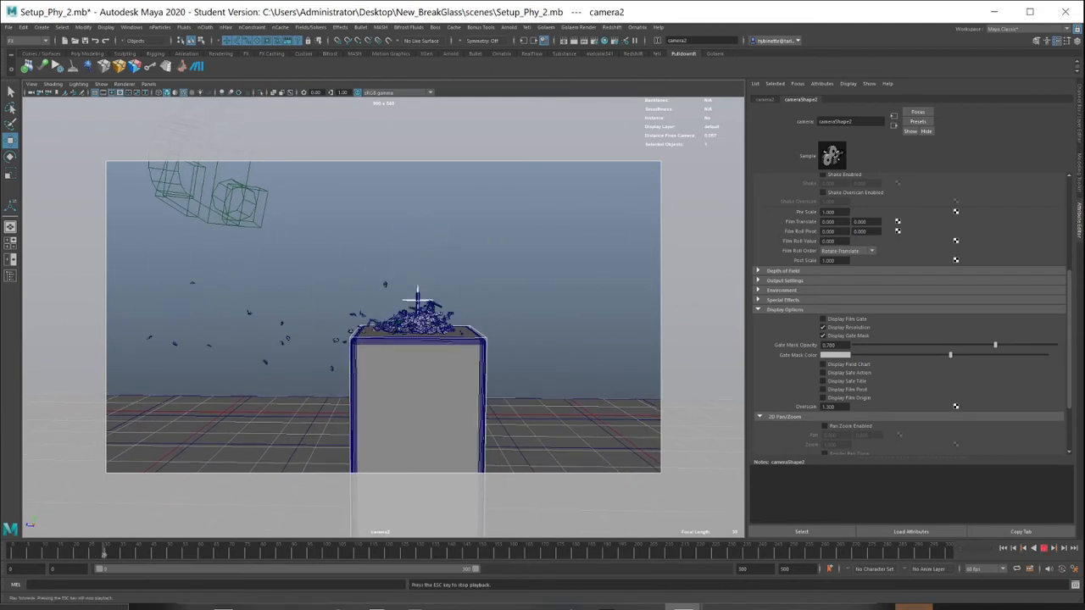
key(alt+v)
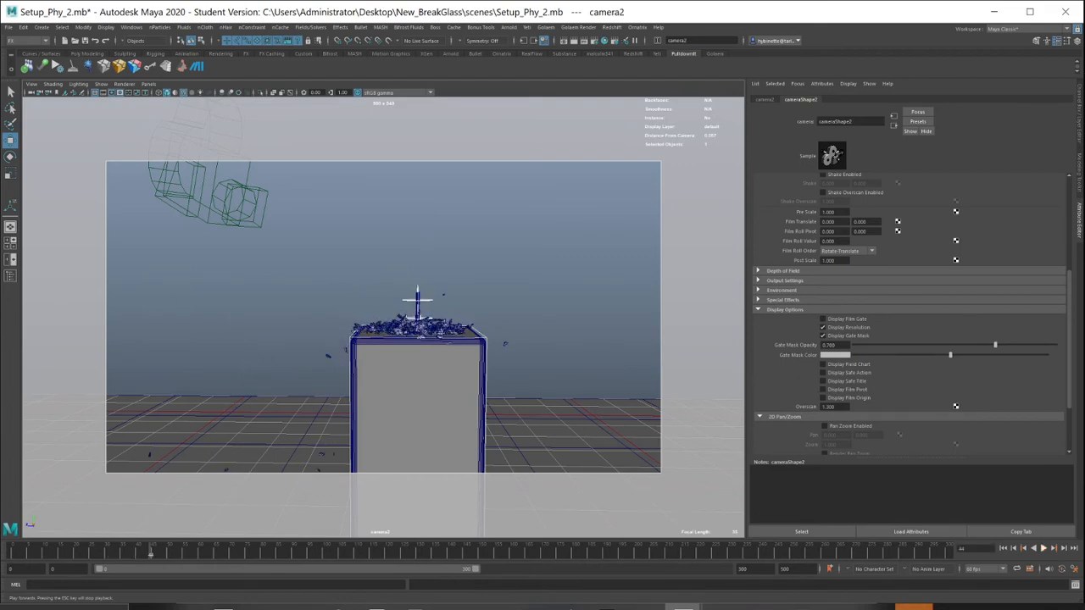
Step: Reframe camera2 closer and higher on the pedestal so the glass and sphere fill more of the gate, and rewind to frame 0
scroll(383, 318, up, 3)
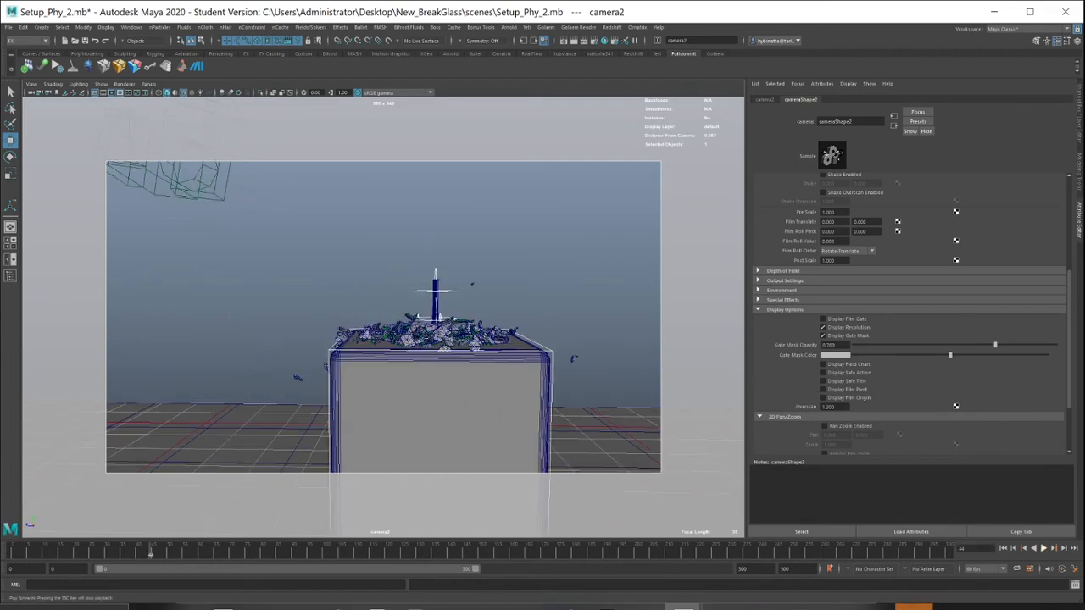
key(alt+v)
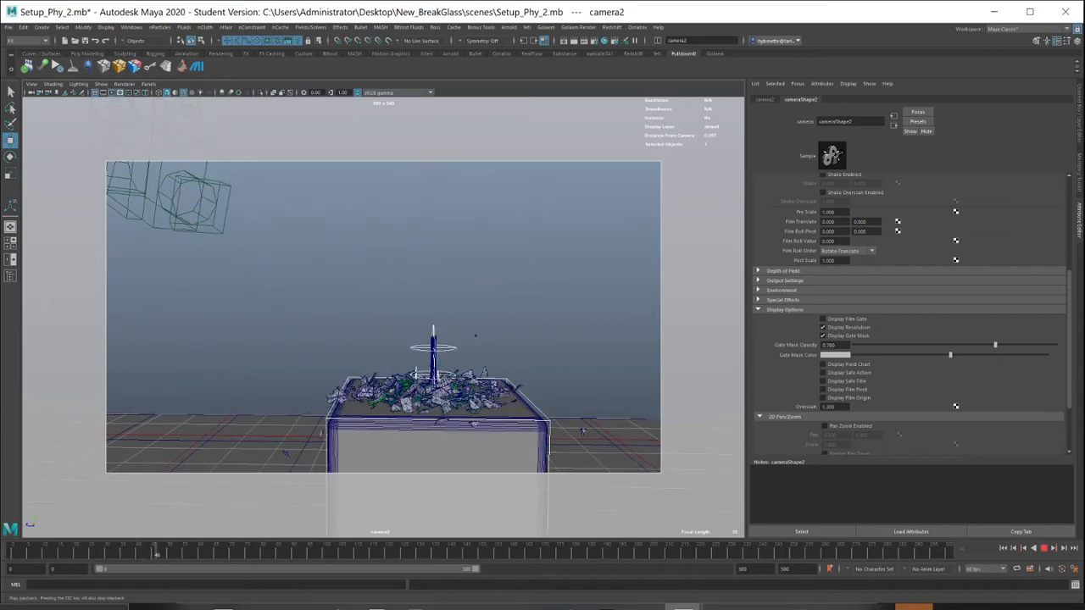
key(Escape)
click(1003, 549)
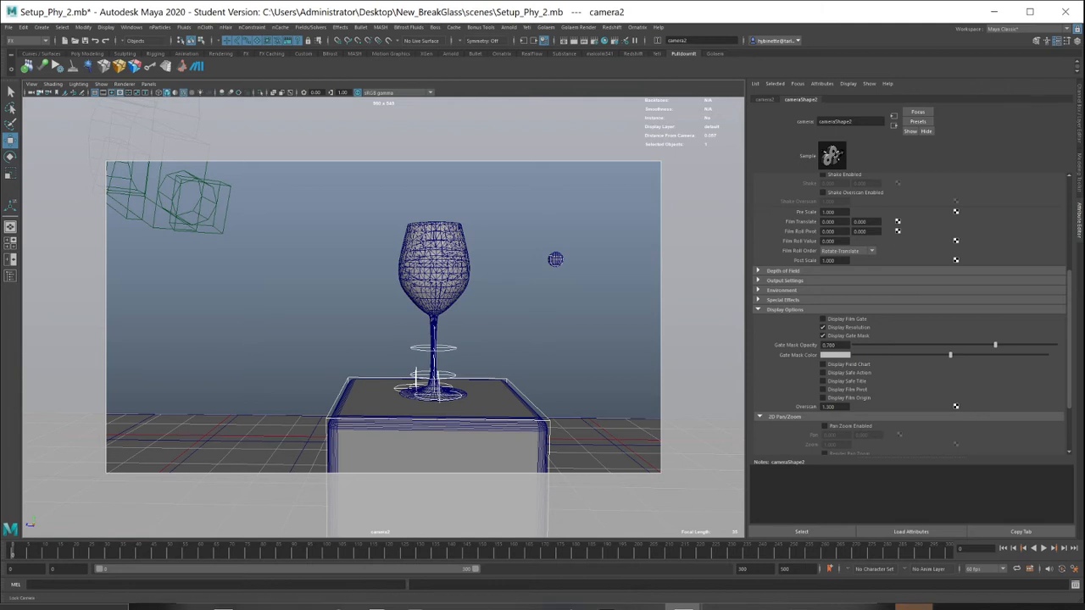
Step: Return to the perspective view showing both cameras and open the Outliner
drag(412, 314, 407, 280)
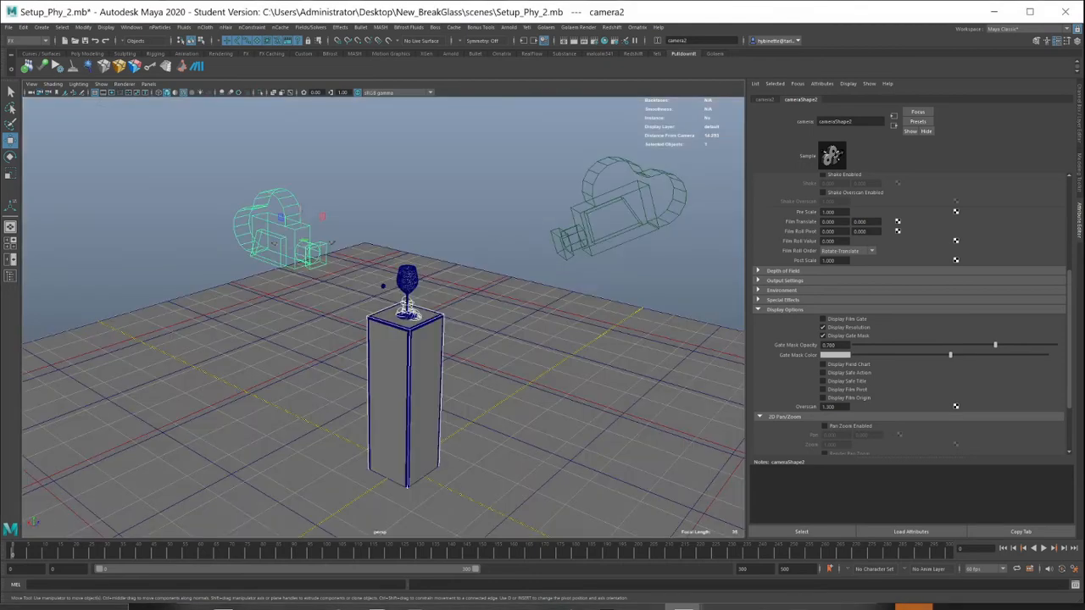
click(11, 276)
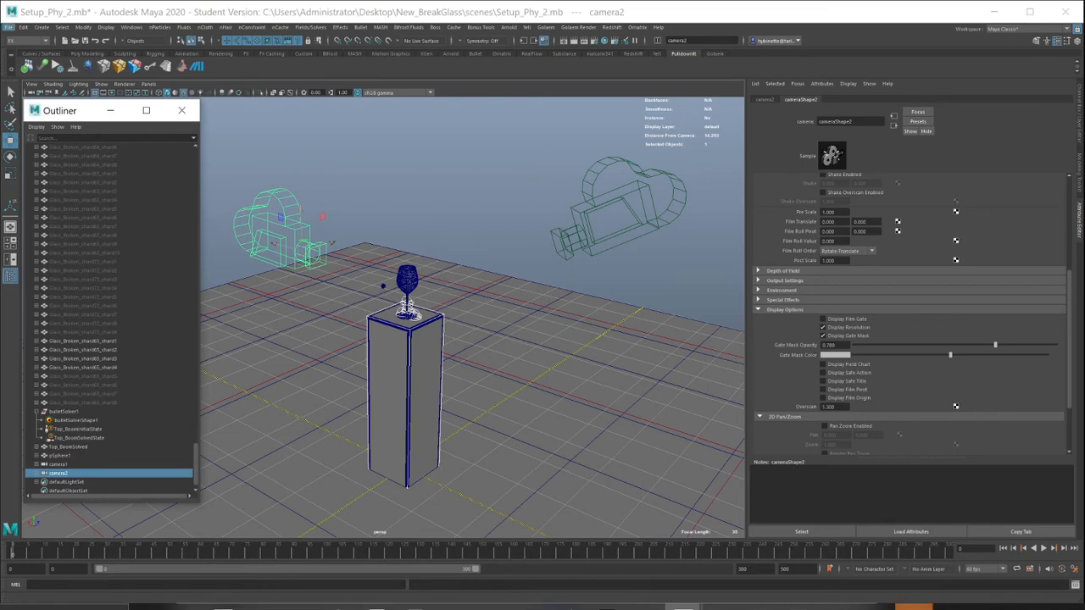
Step: Create a new project named New_New_Glass on the Desktop with the default folder locations
click(9, 27)
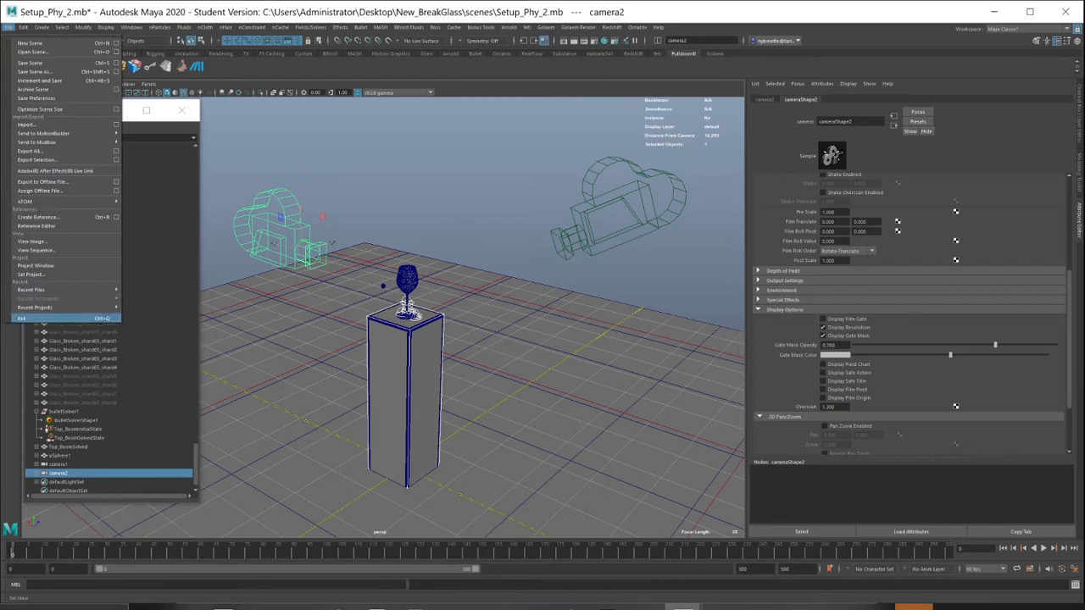
mouse_move(51, 290)
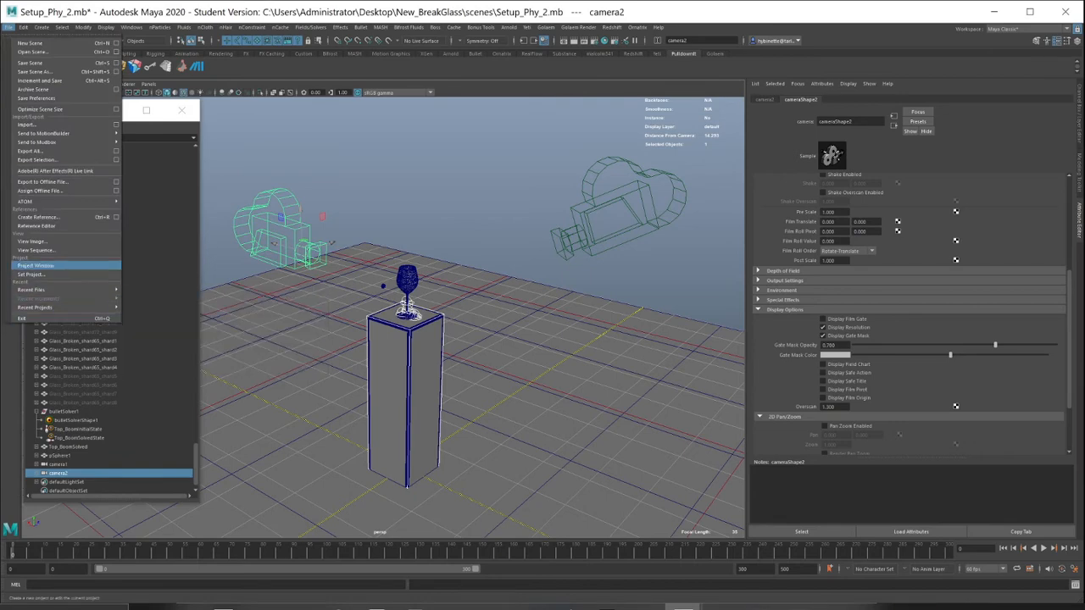
click(34, 265)
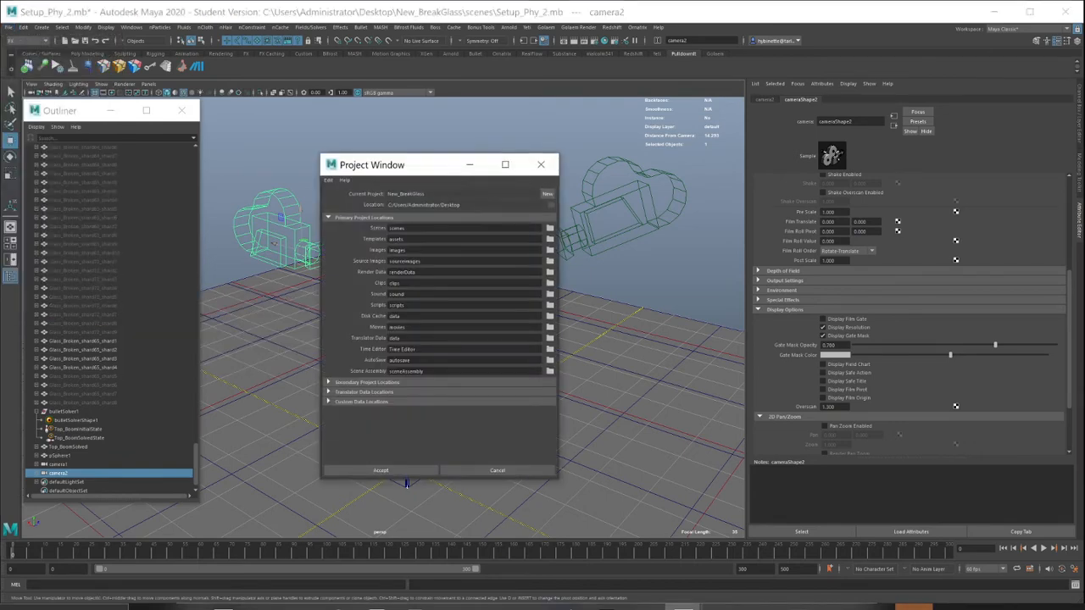
click(548, 193)
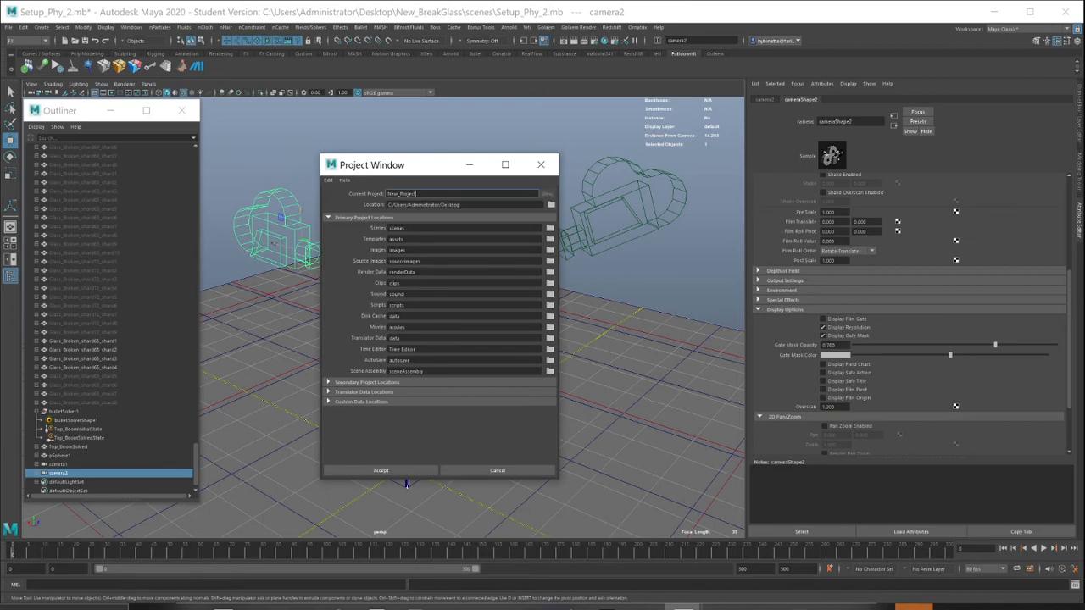
key(BackSpace)
key(BackSpace)
key(BackSpace)
key(BackSpace)
text(BreakGlass)
click(381, 470)
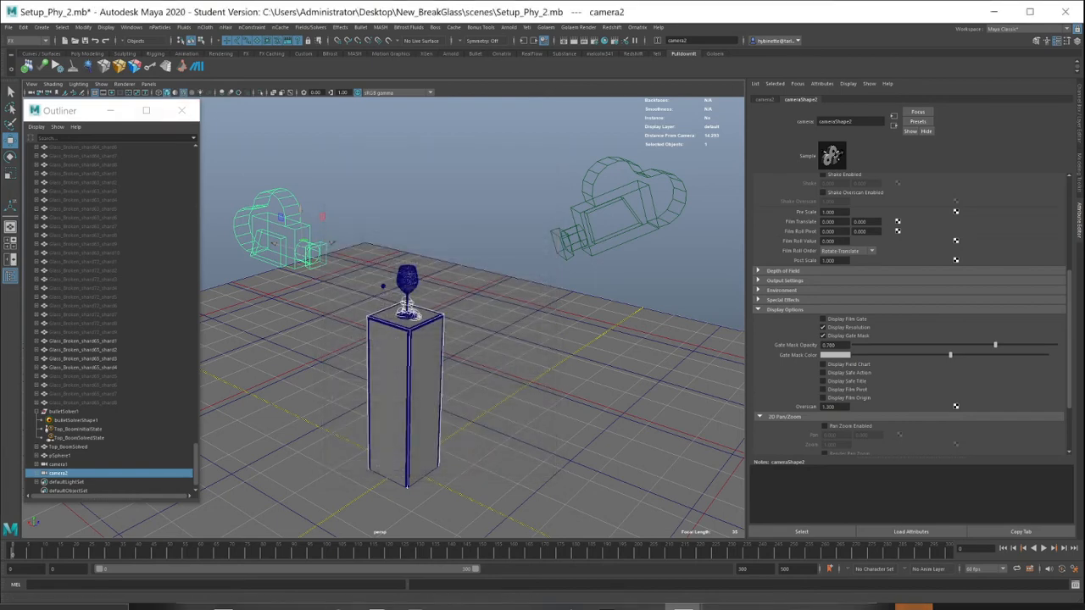
Step: Save the scene as Glass.mb in the scenes folder of the New_New_Glass project
click(8, 27)
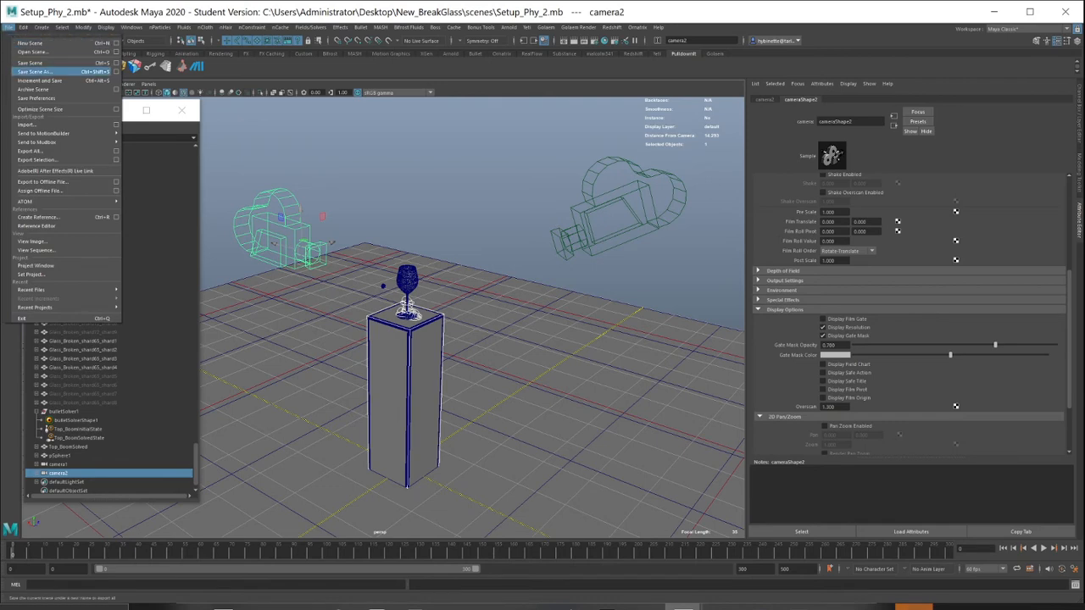
click(34, 71)
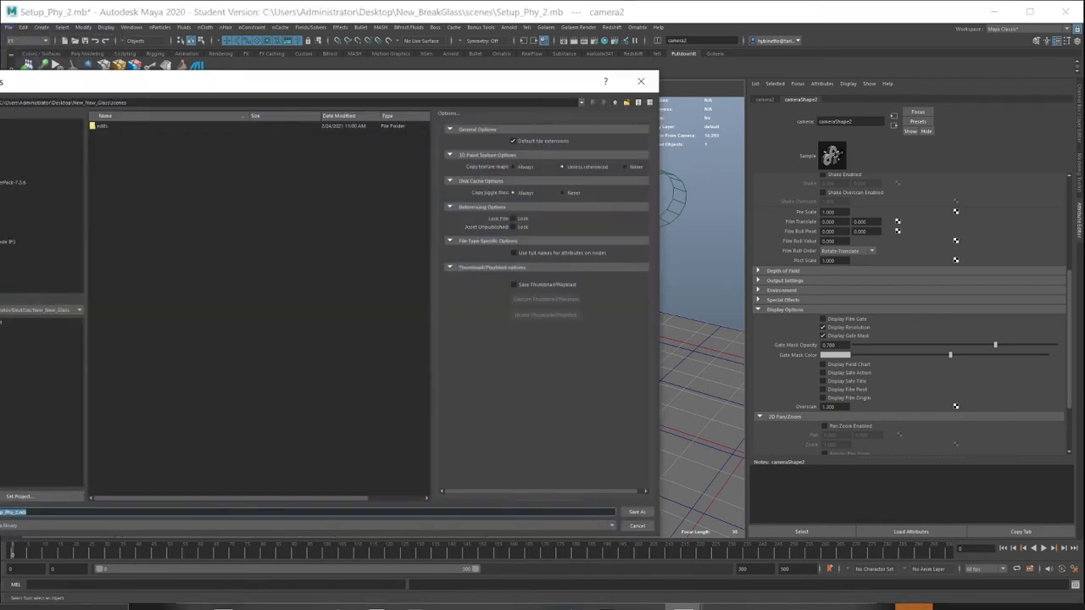
key(BackSpace)
key(Return)
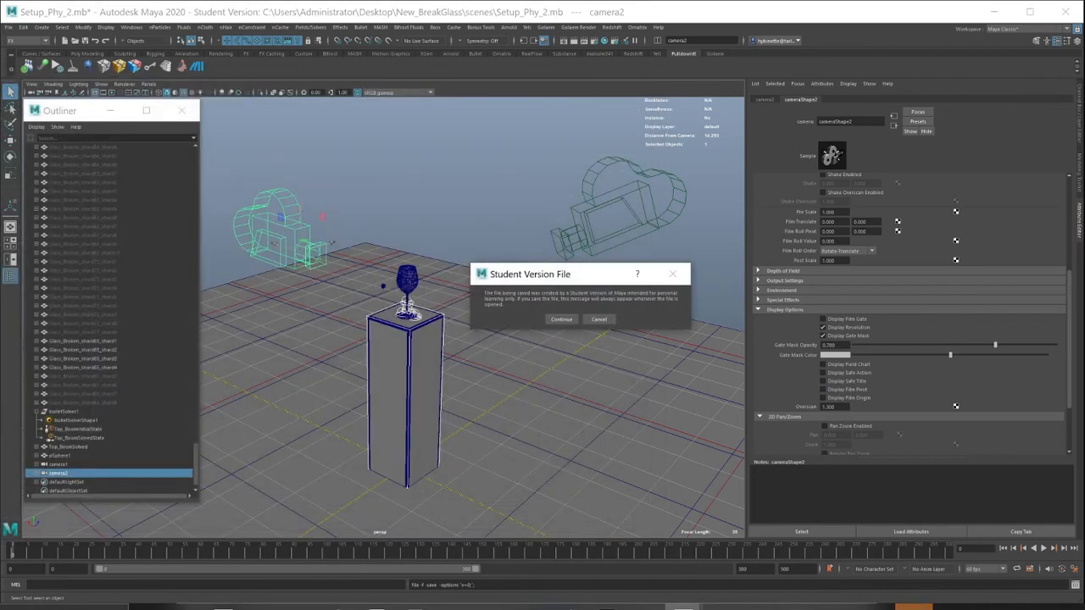
key(Return)
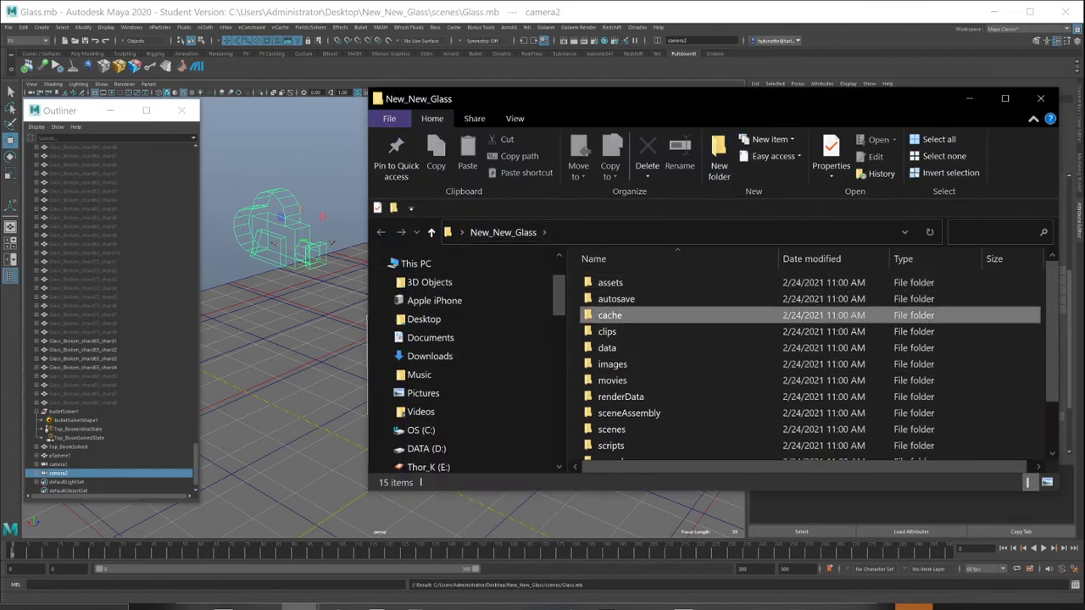
Step: Inspect the cache and nCache folders of the New_New_Glass project in File Explorer, and close its window
double_click(610, 316)
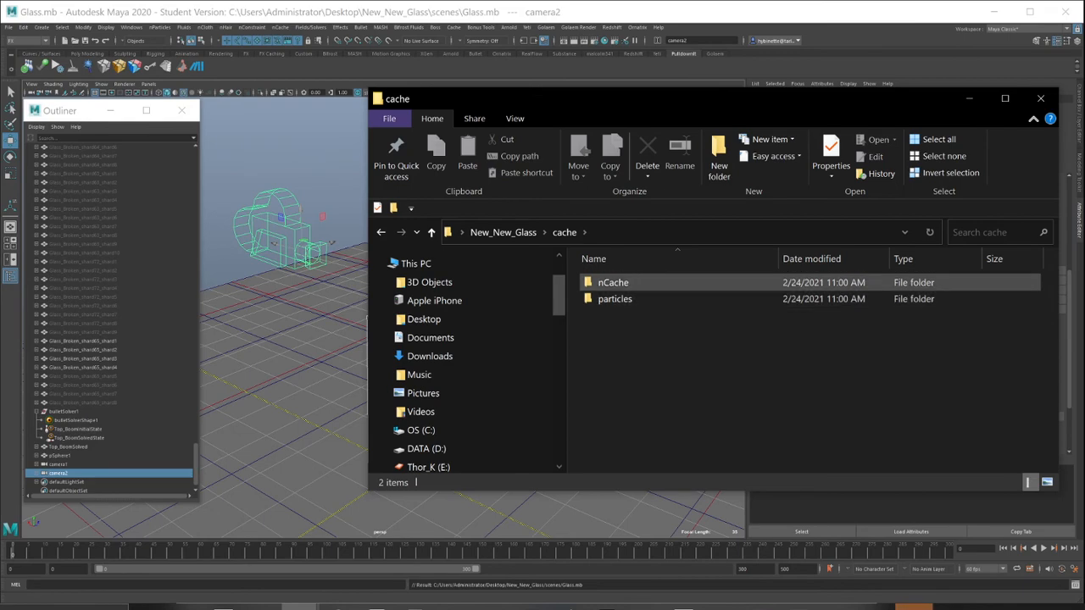
double_click(613, 283)
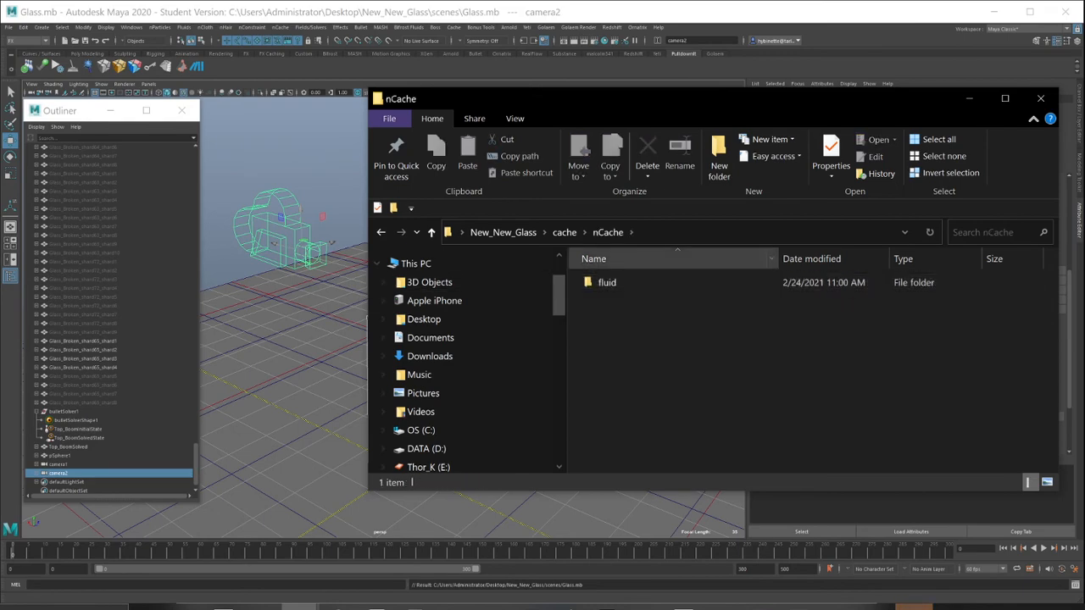
click(503, 233)
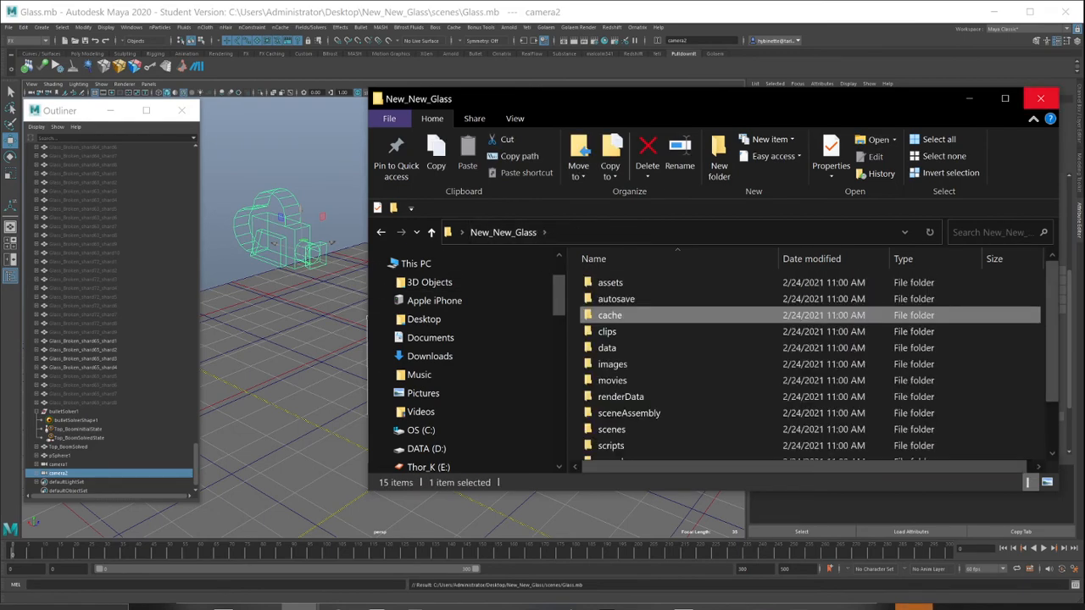
click(1042, 98)
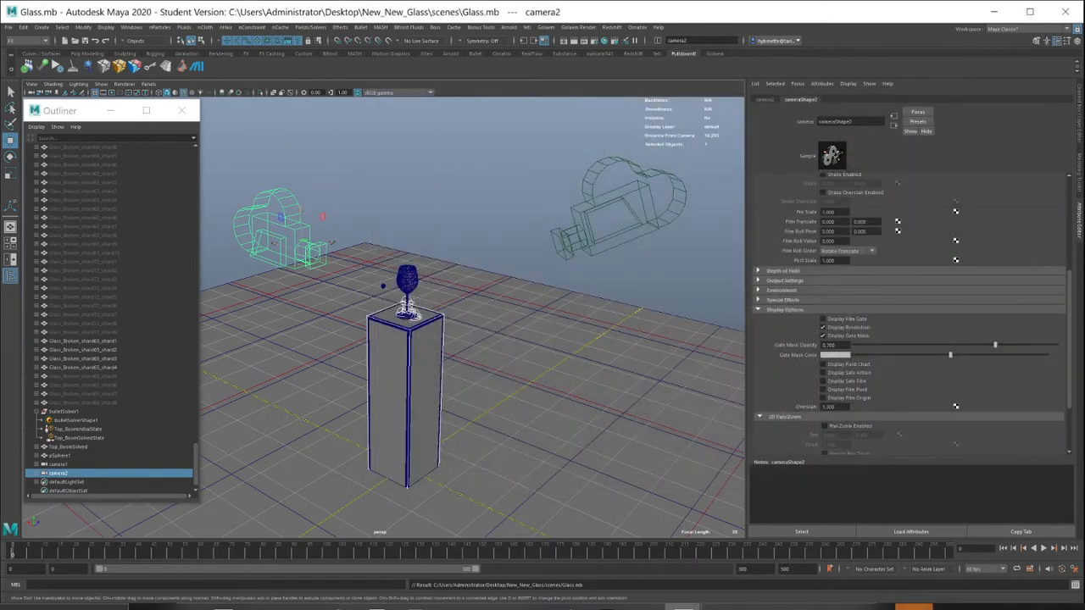
Step: Select Top_BoomInitialState, Top_BoomSolvedState, Top_BoomSolved, pSphere1 and the Top_Boom set together
click(78, 429)
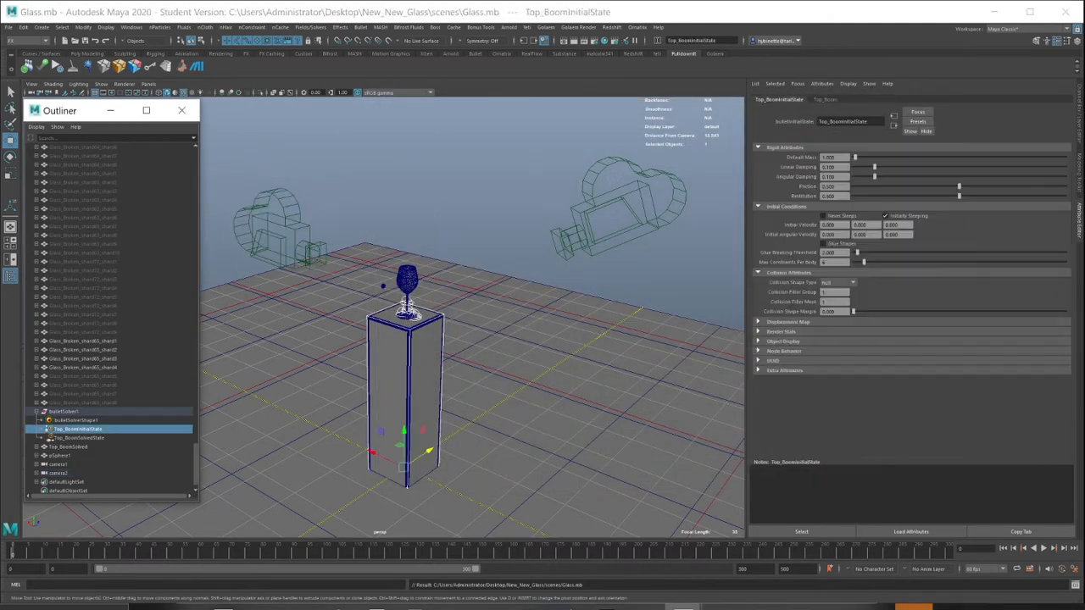
shift+click(49, 438)
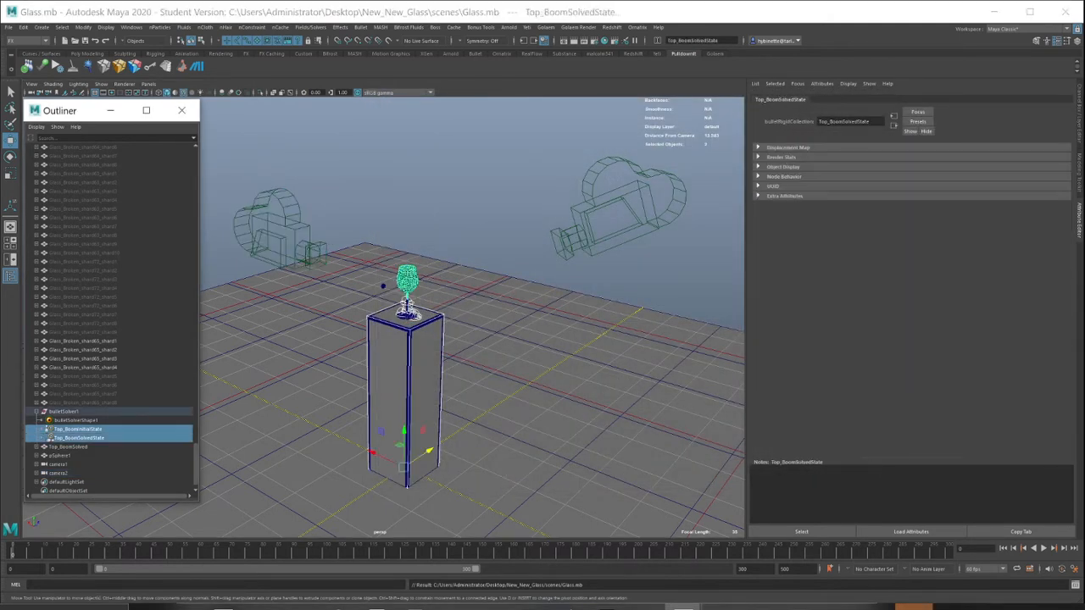
shift+click(68, 447)
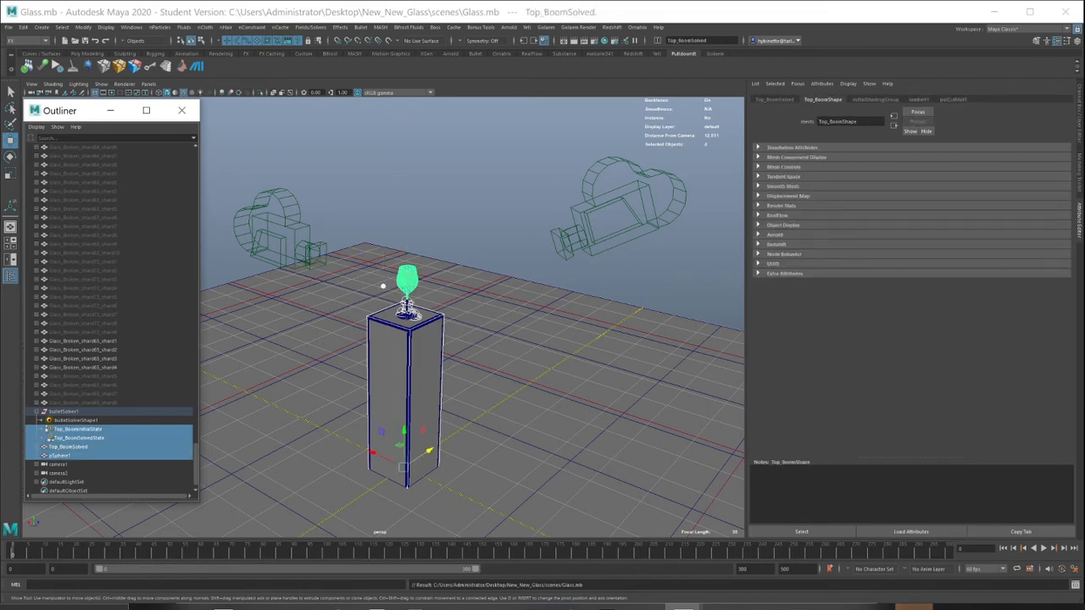
key(f)
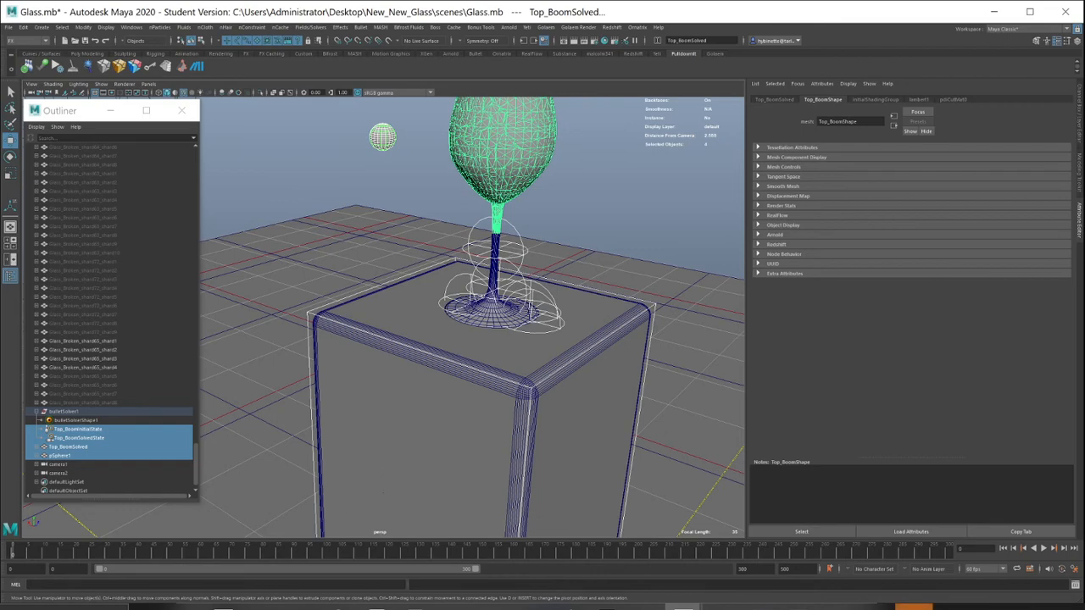
scroll(110, 407, down, 1)
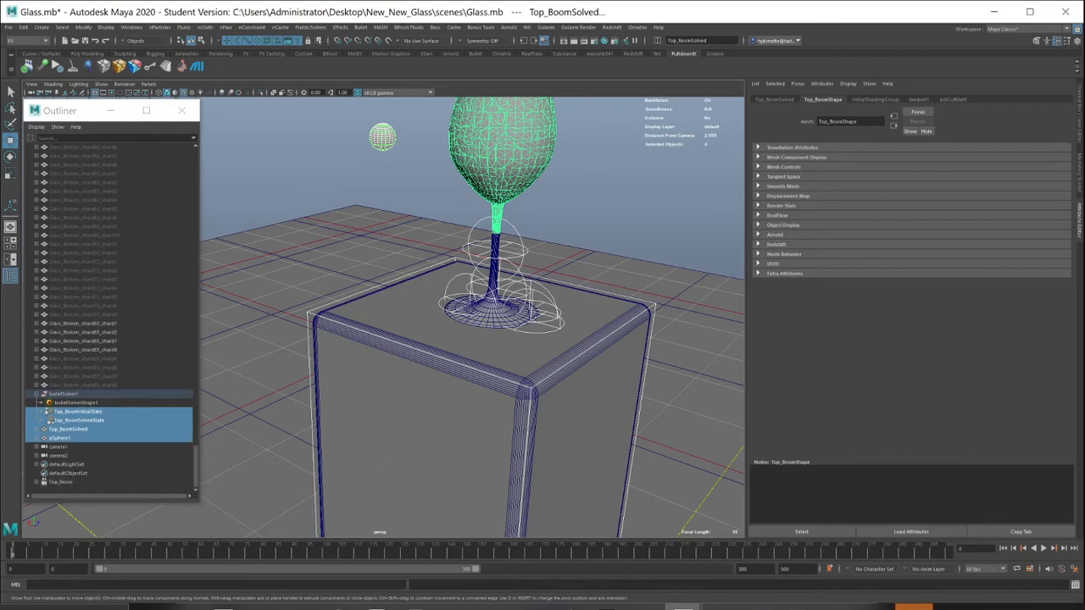
ctrl+click(61, 482)
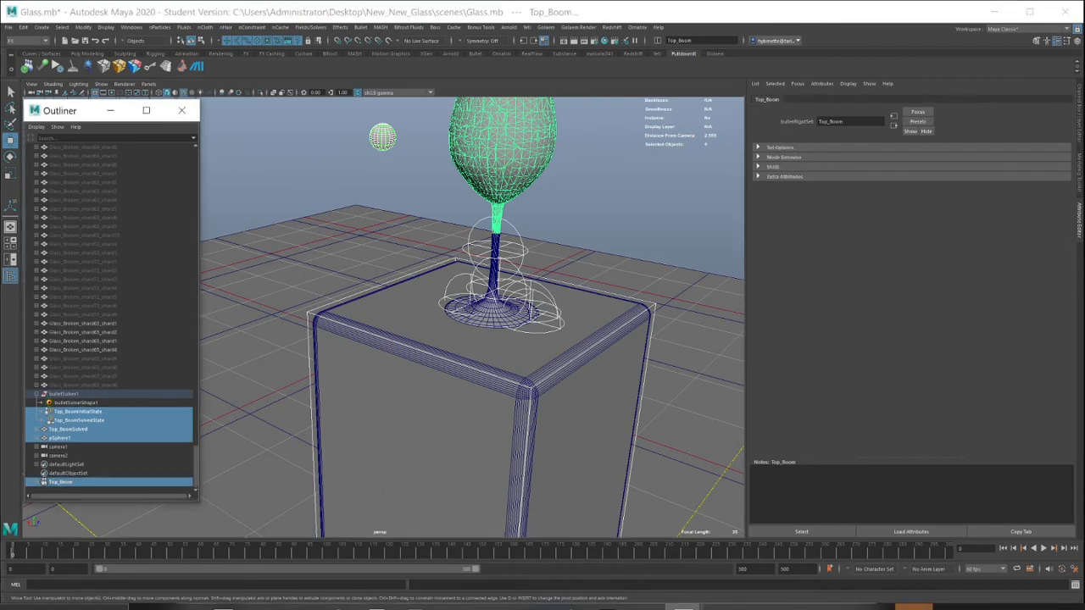
Step: Add the glass's lower stem and base shards to the current selection
scroll(110, 340, up, 5)
click(498, 284)
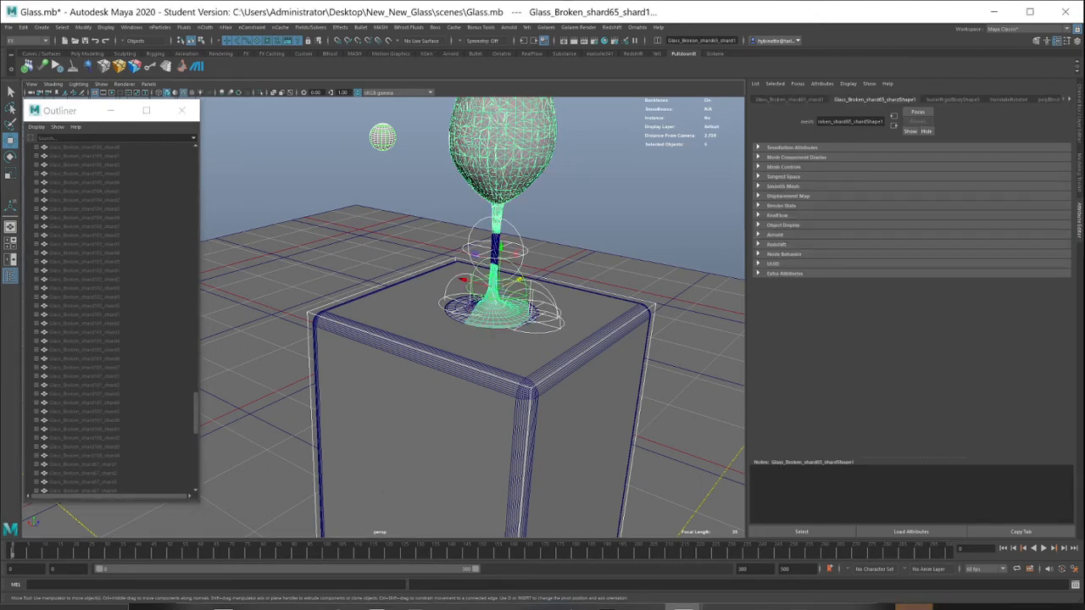
shift+click(459, 308)
alt+right_drag(462, 307, 512, 297)
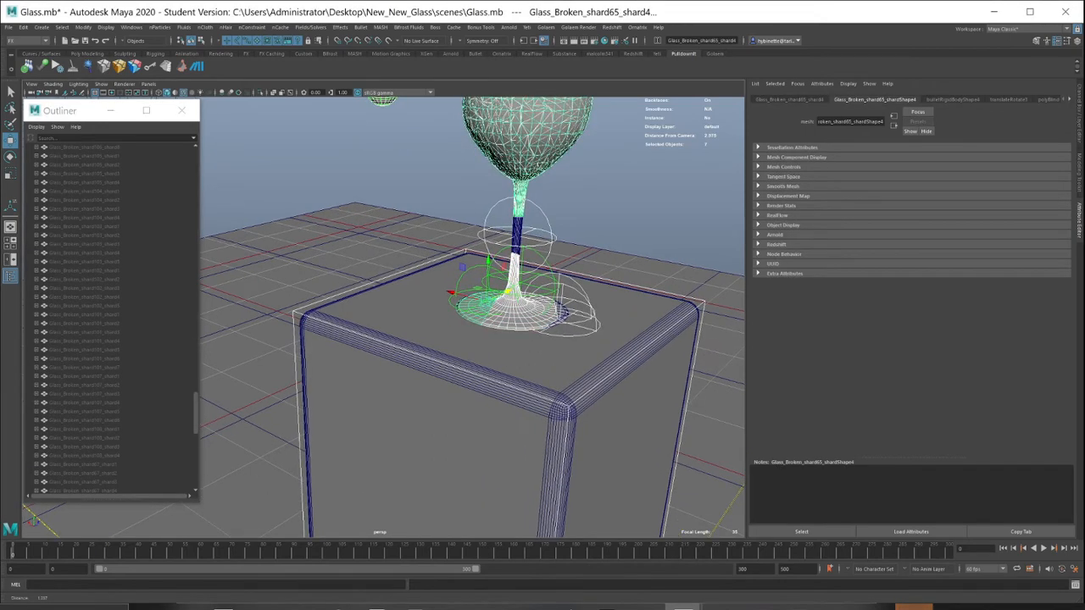
shift+click(518, 237)
alt+drag(519, 246, 356, 297)
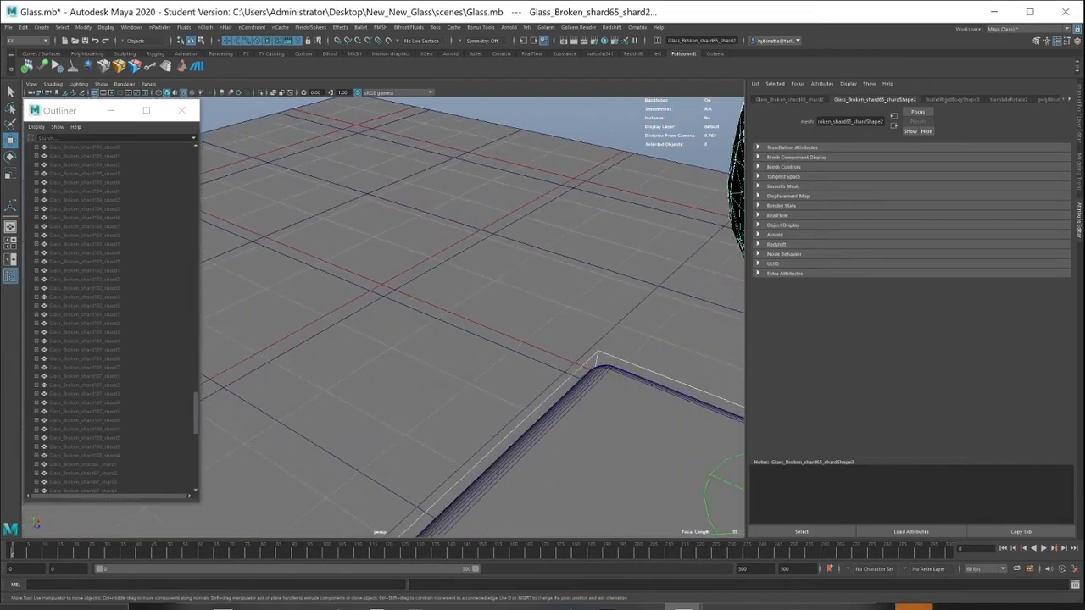
alt+middle_drag(509, 305, 339, 288)
scroll(384, 318, down, 1)
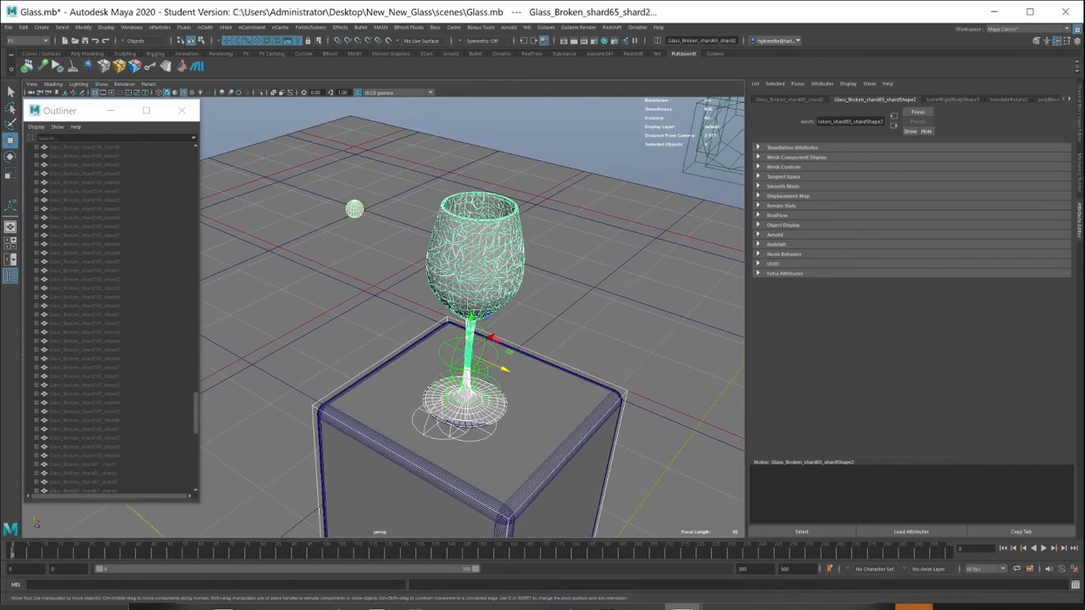
Step: Add pSphere1, the Pod pedestal and Glass_Broken_shard65_shard3 to the current selection of simulation objects
ctrl+click(355, 208)
shift+click(355, 209)
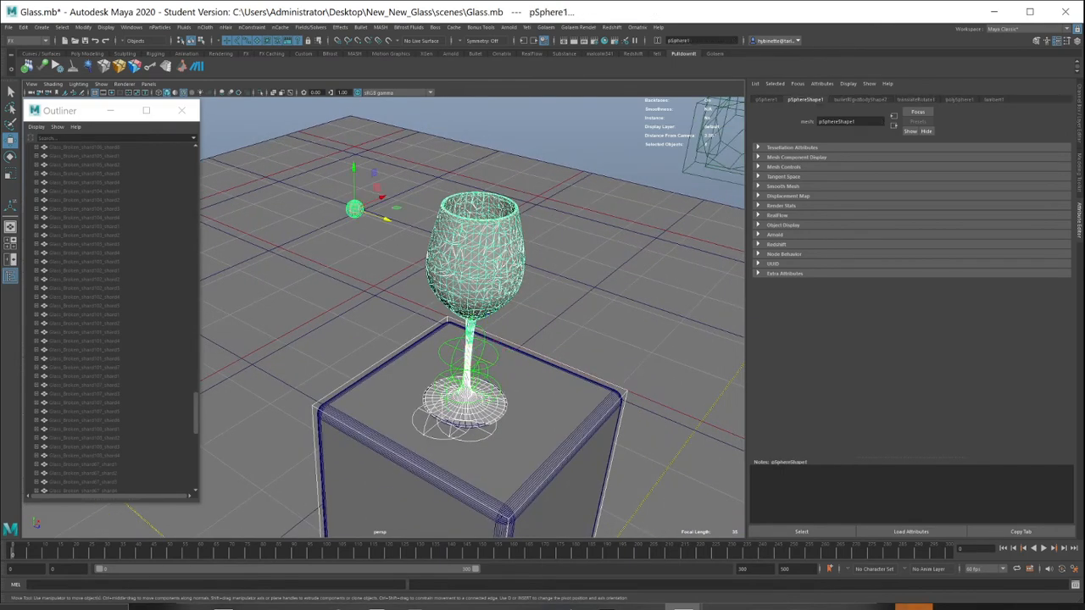
drag(196, 413, 196, 166)
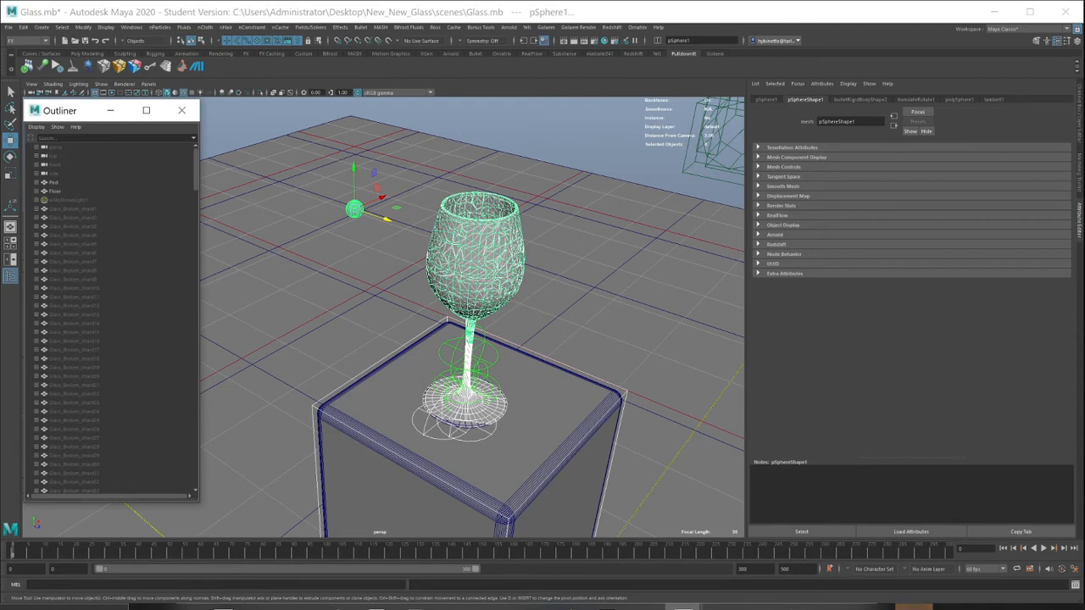
ctrl+click(54, 183)
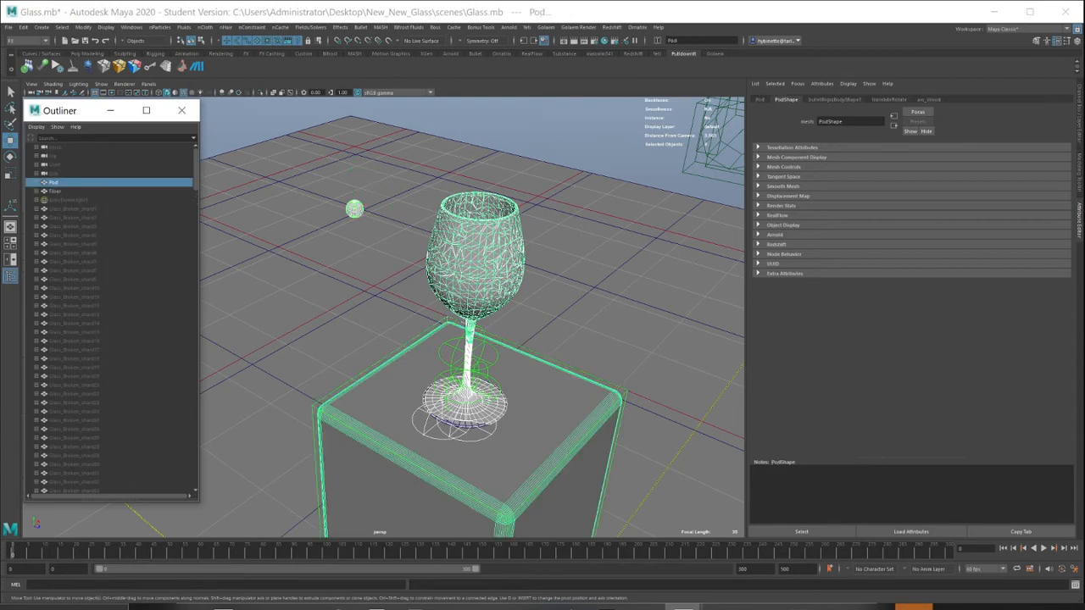
scroll(110, 318, down, 20)
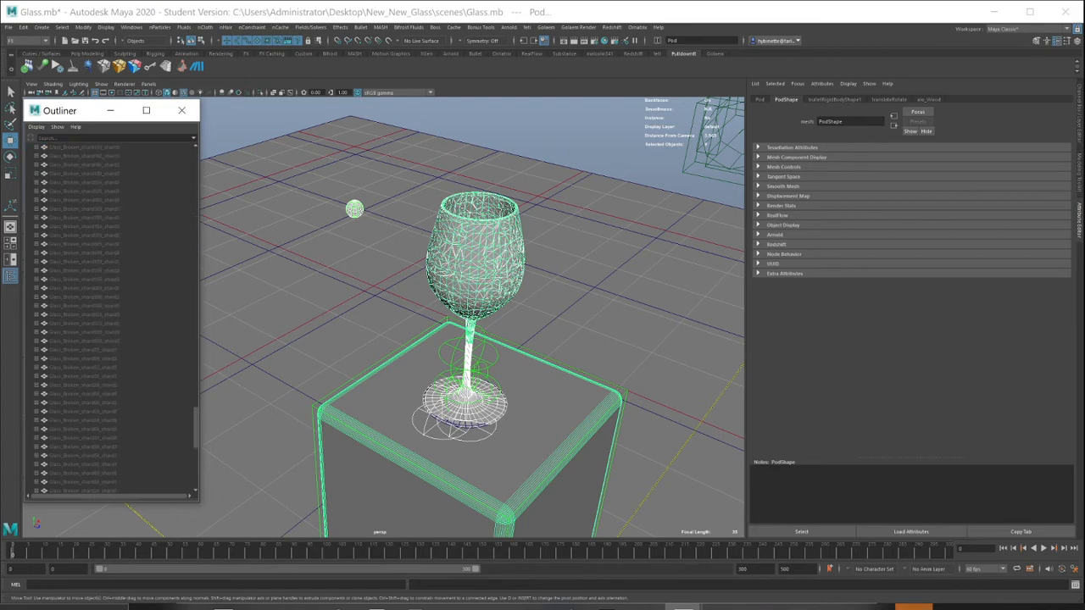
scroll(110, 318, down, 5)
scroll(111, 318, down, 2)
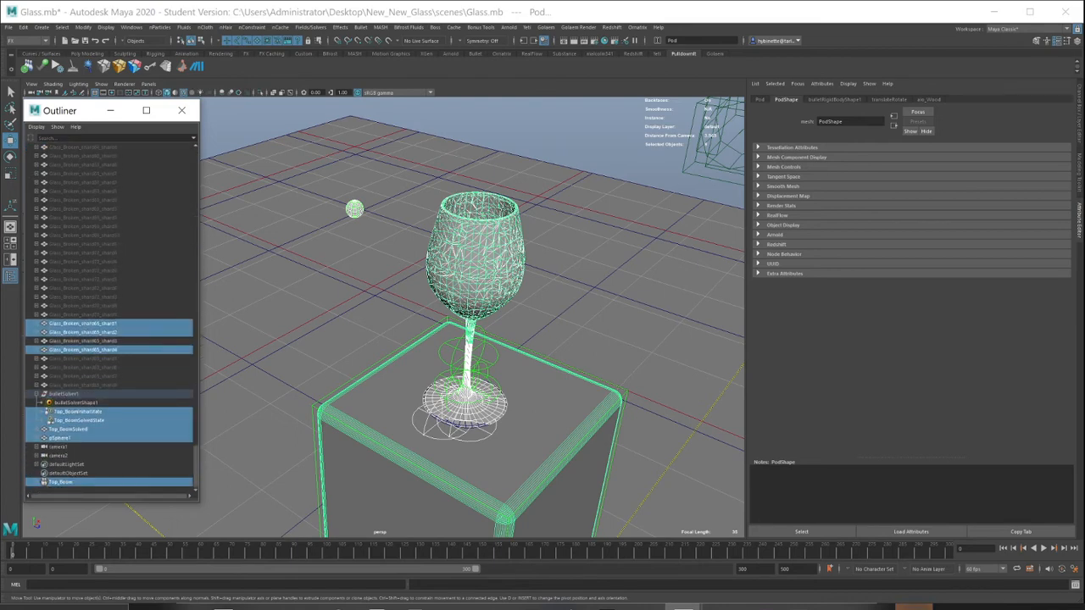
ctrl+click(84, 341)
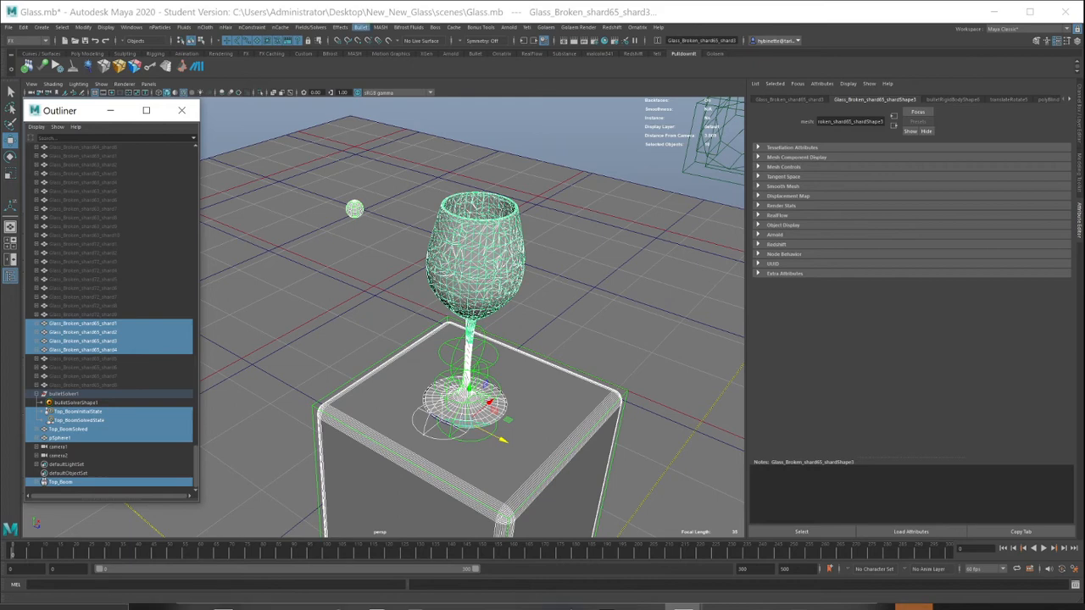
Step: Set the end of the playback range to frame 120
click(361, 27)
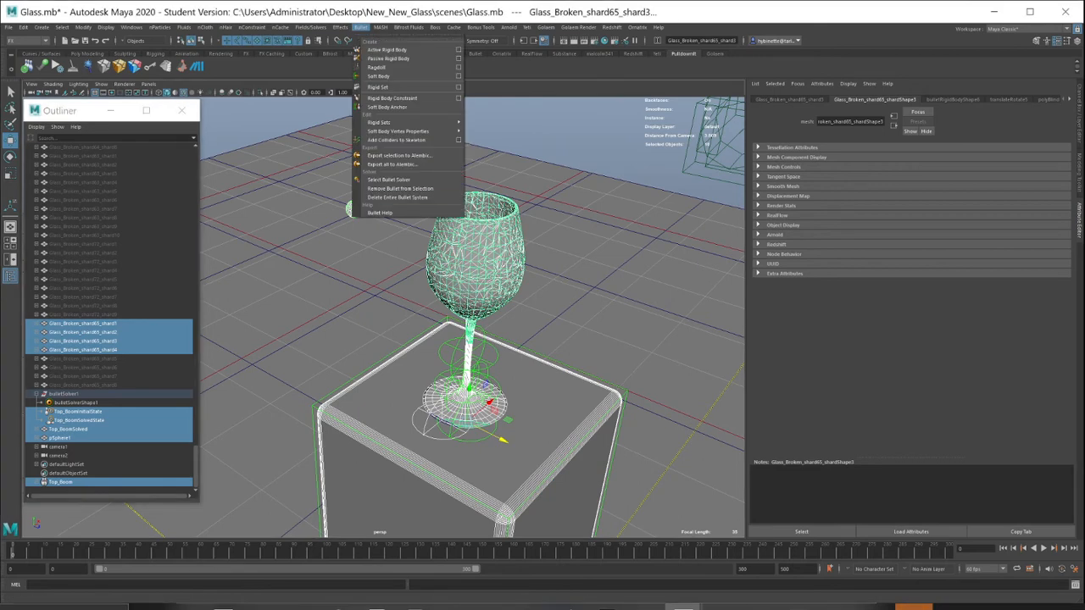
click(753, 570)
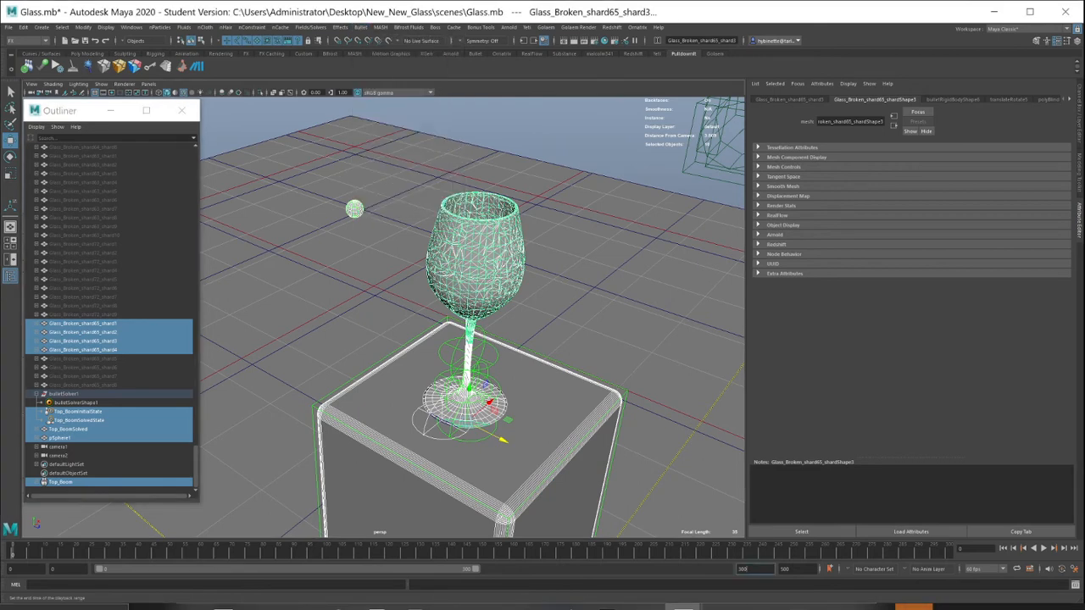
key(Return)
text(5)
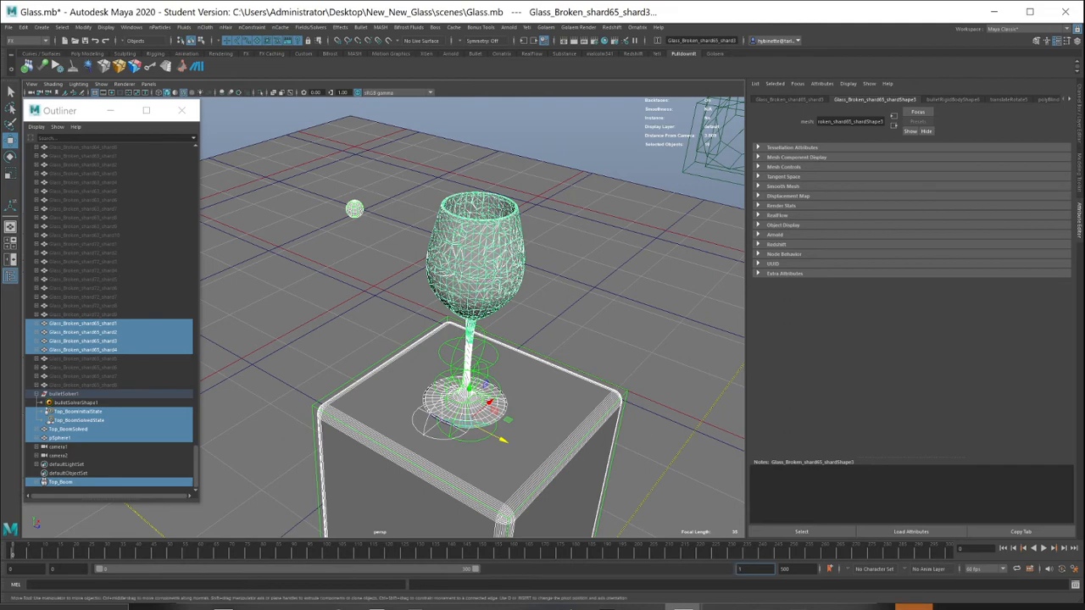
key(Return)
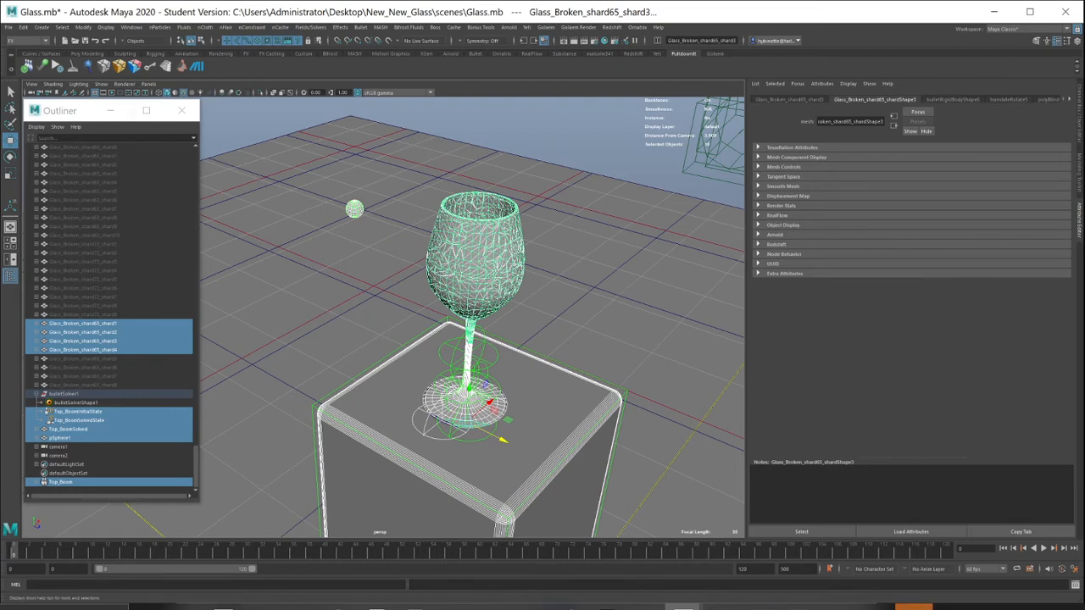
Step: Play the glass-shattering simulation, stop it, and return to the start of the playback range
click(1044, 549)
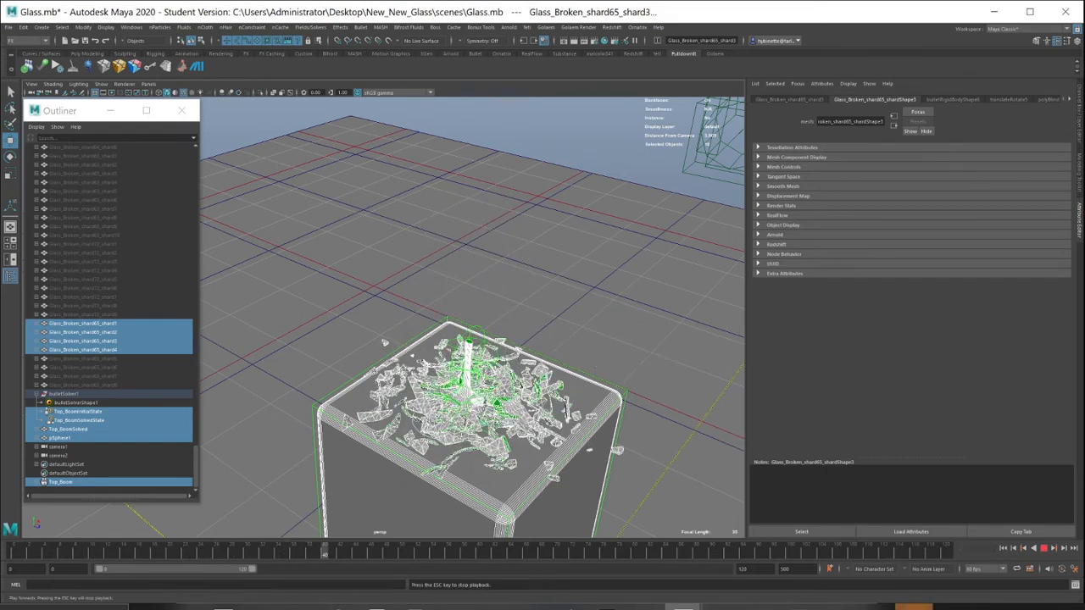
key(Escape)
click(1003, 549)
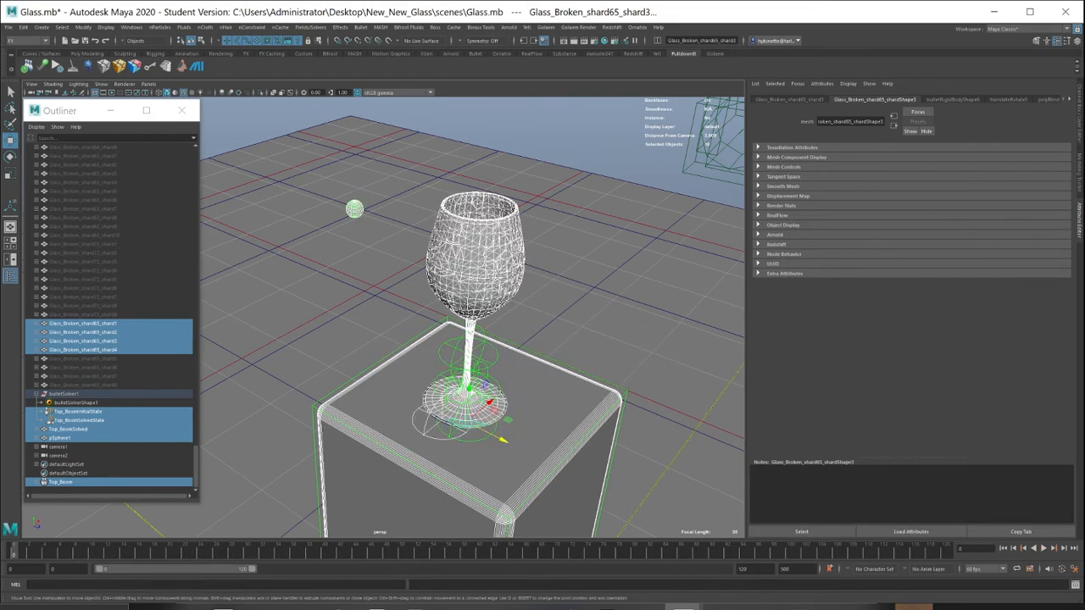
Step: Export the selected Bullet objects to Alembic as GlassBroken in the project's cache/alembic folder, using the Time Slider range
click(361, 27)
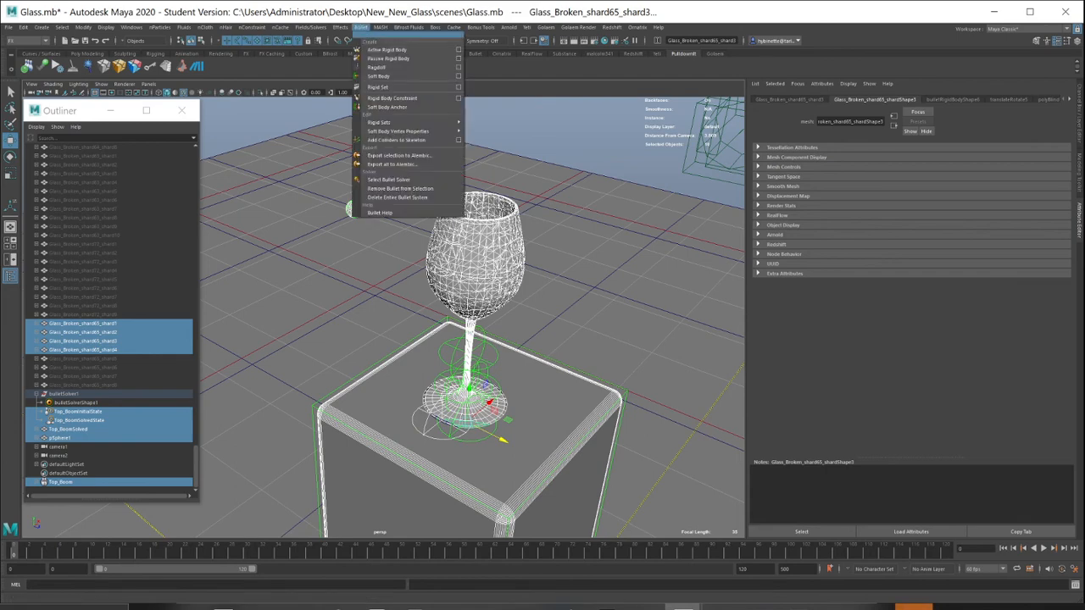
click(405, 39)
drag(691, 142, 808, 249)
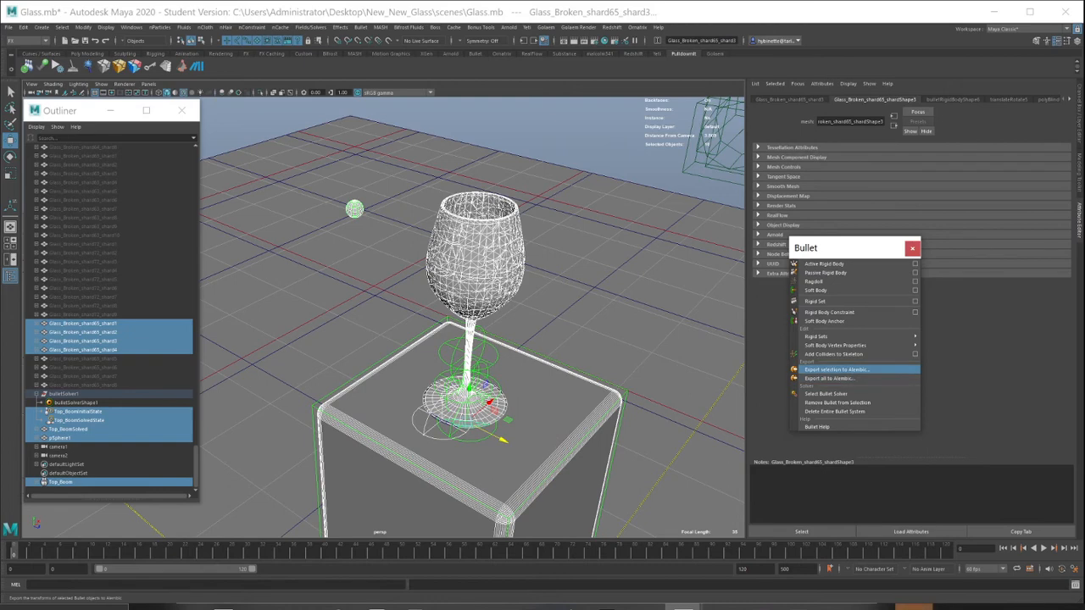
click(837, 370)
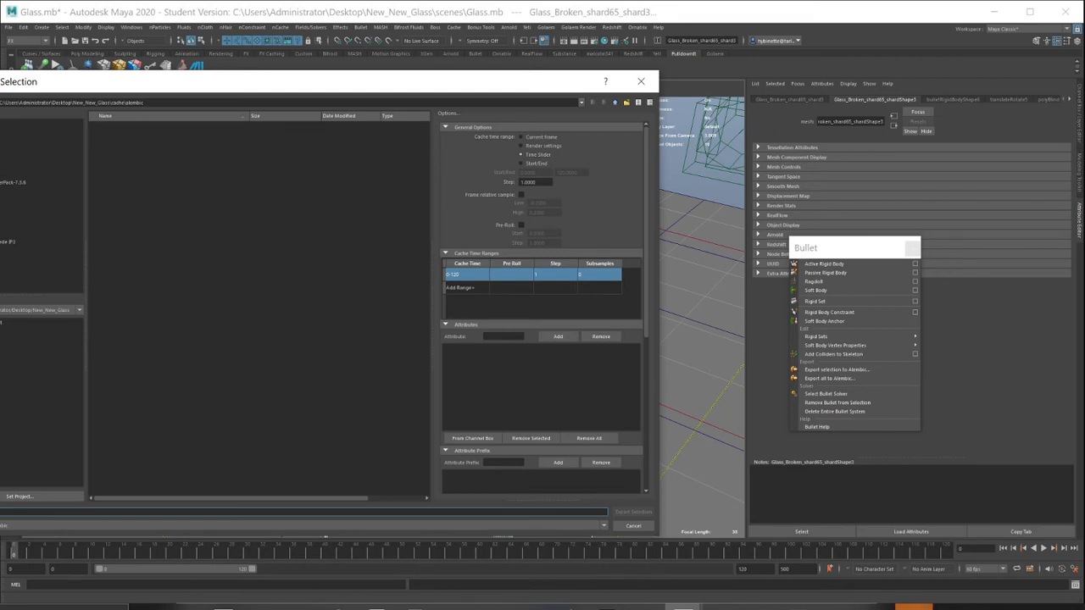
scroll(543, 309, down, 5)
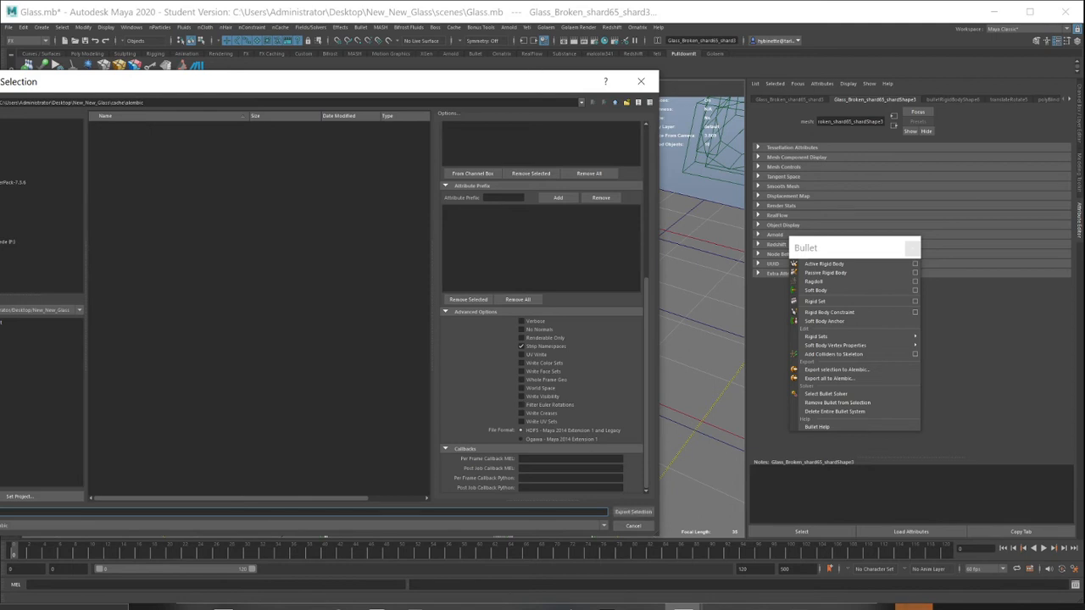
text(tered)
click(634, 512)
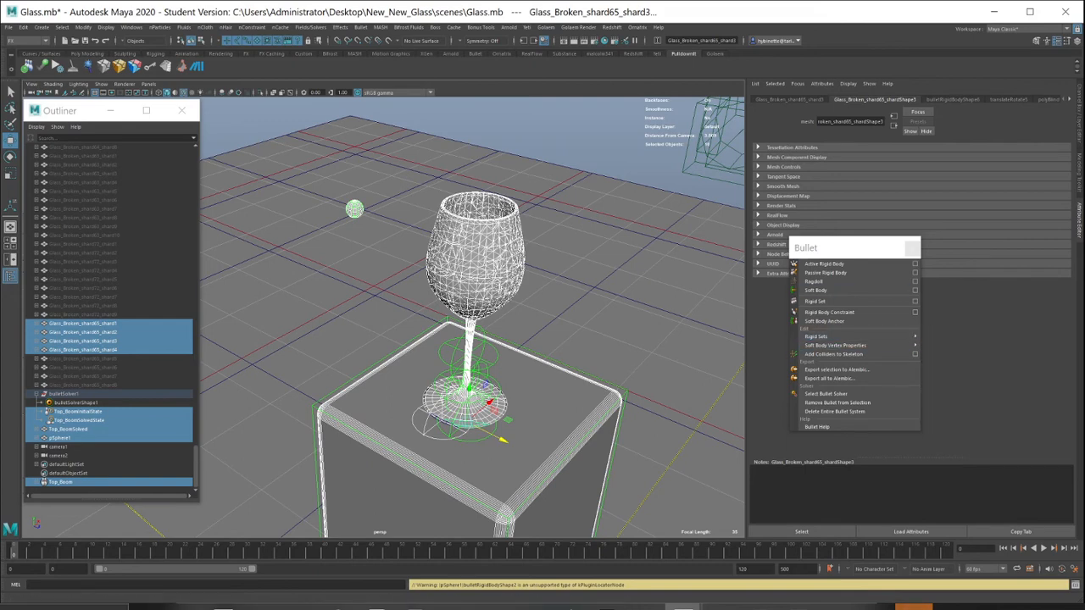
Step: Check the alembic folder inside the New_New_Glass project's cache in File Explorer, and close its window
key(super+e)
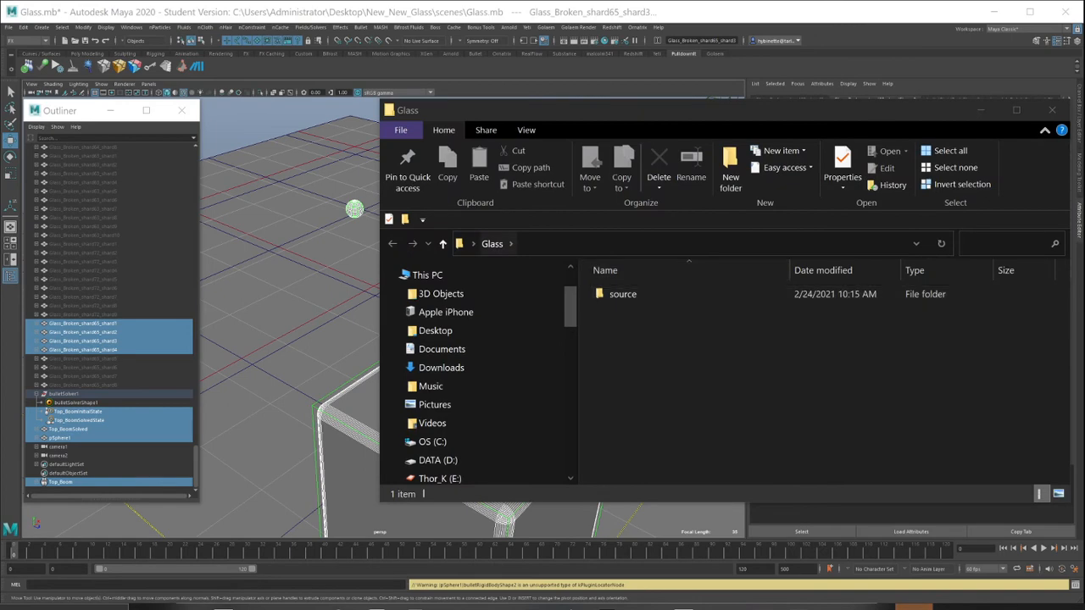
click(435, 330)
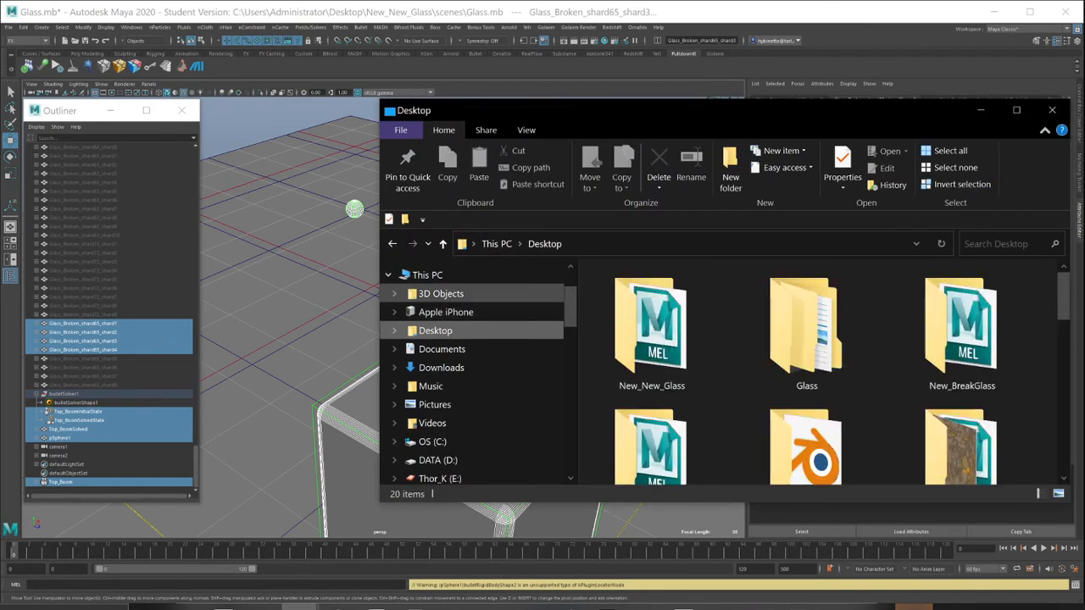
double_click(651, 332)
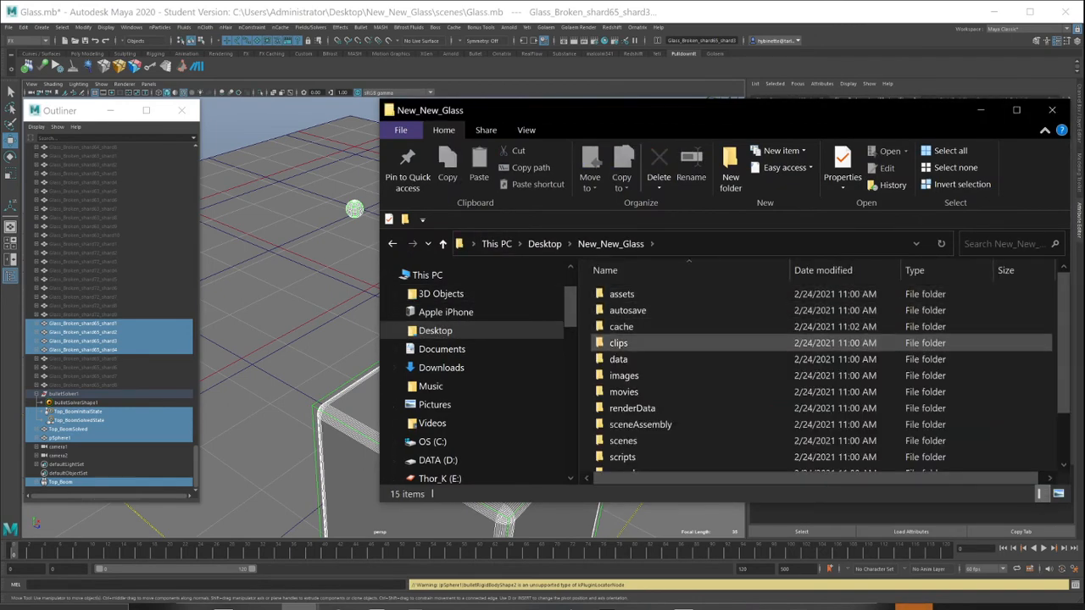
double_click(622, 327)
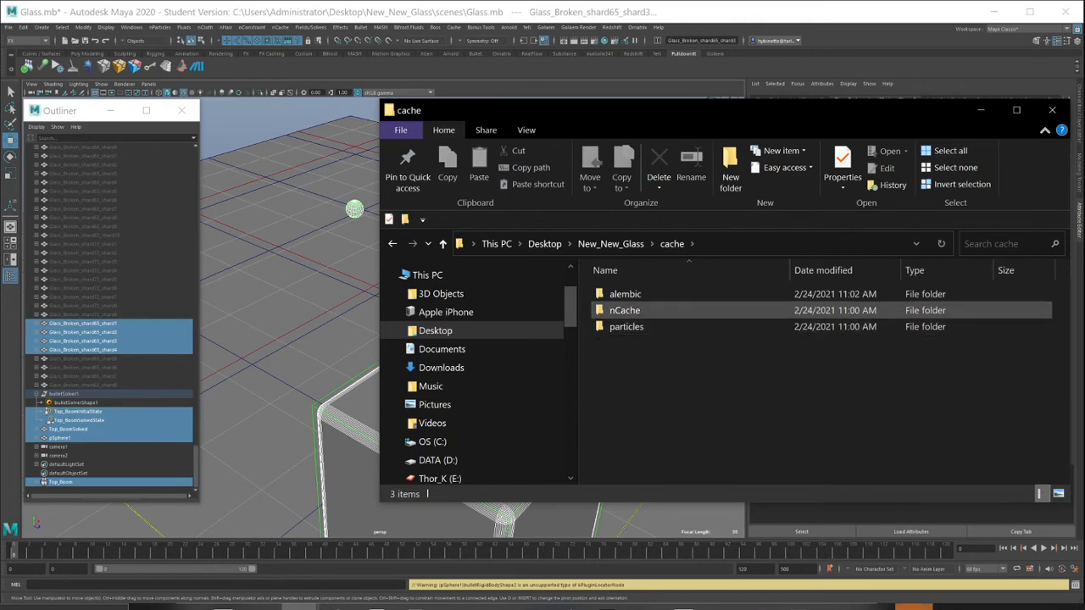
double_click(625, 310)
click(651, 244)
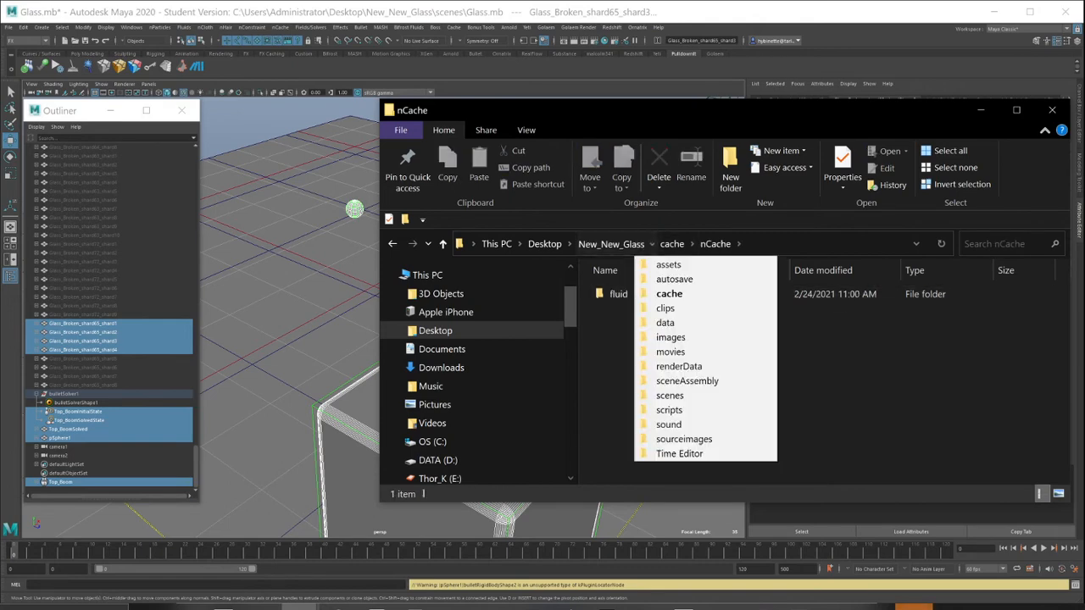
click(669, 293)
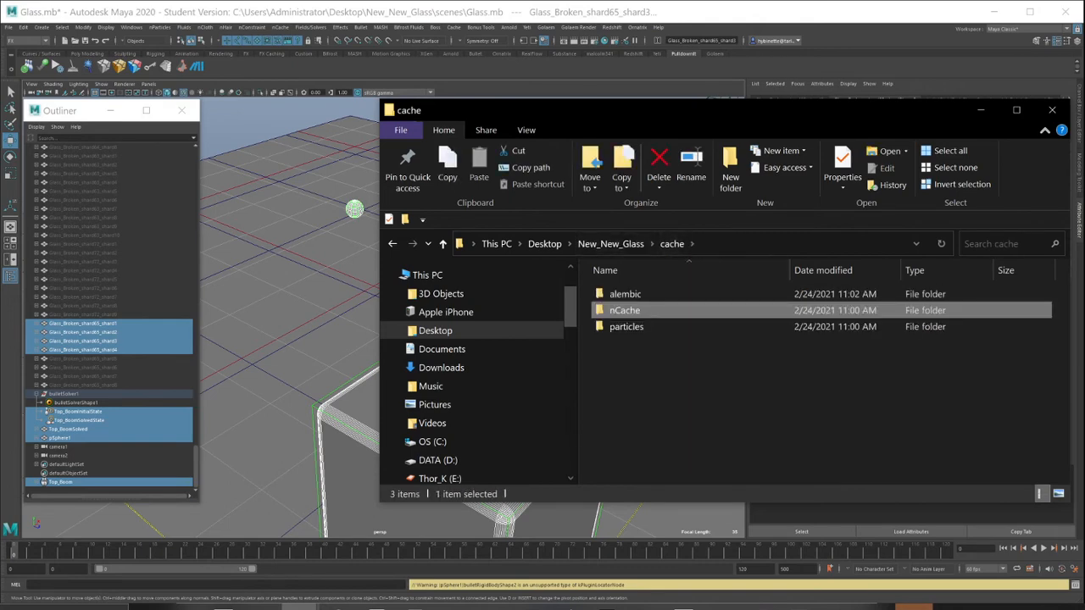
double_click(625, 294)
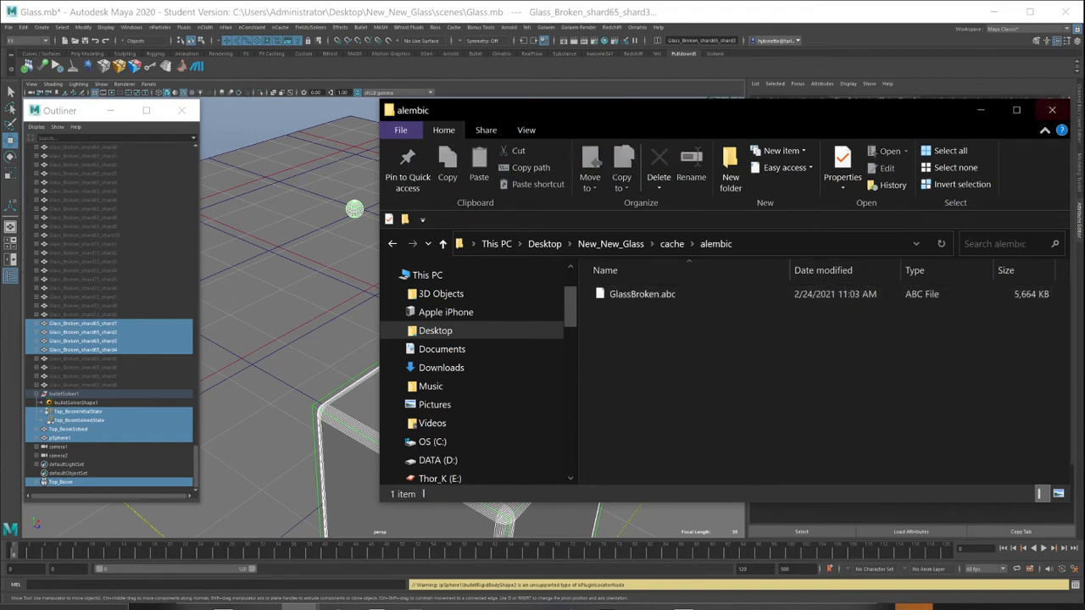
click(1052, 111)
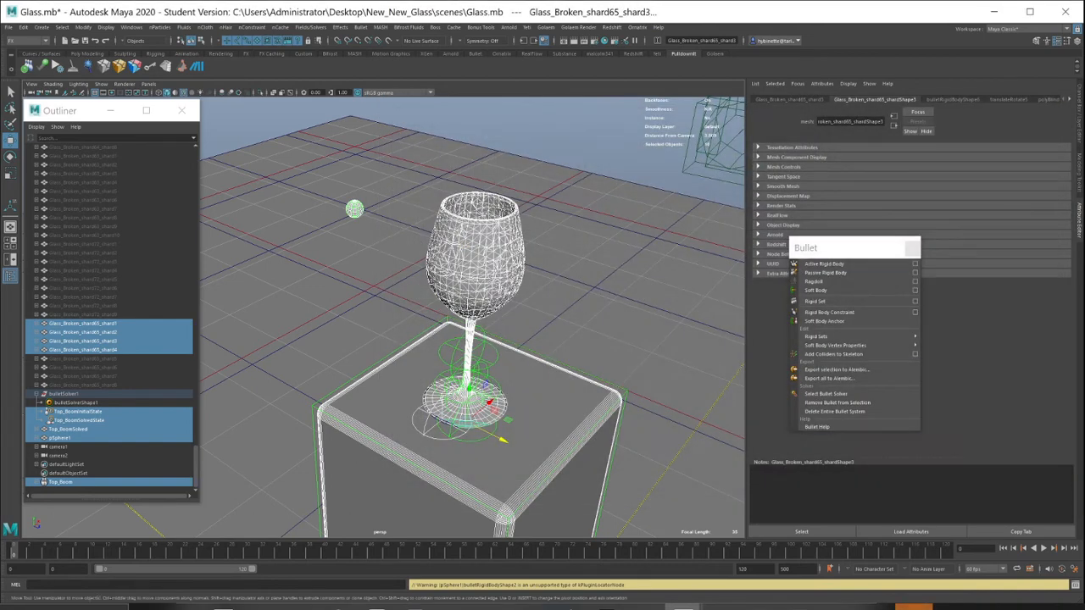
Step: Close the detached Bullet command window
key(alt+v)
key(alt+shift+v)
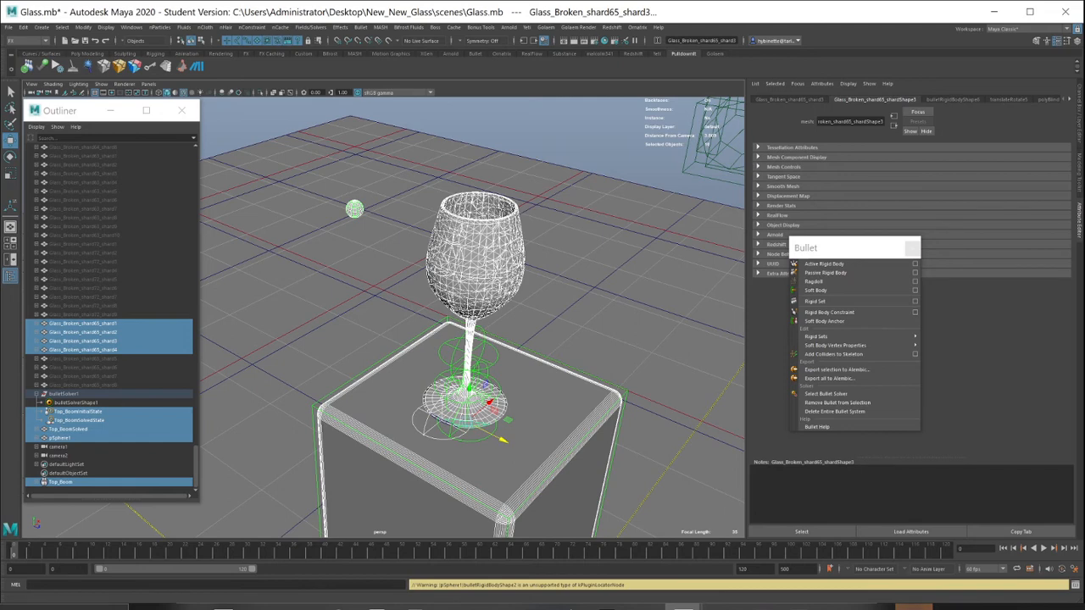
click(912, 248)
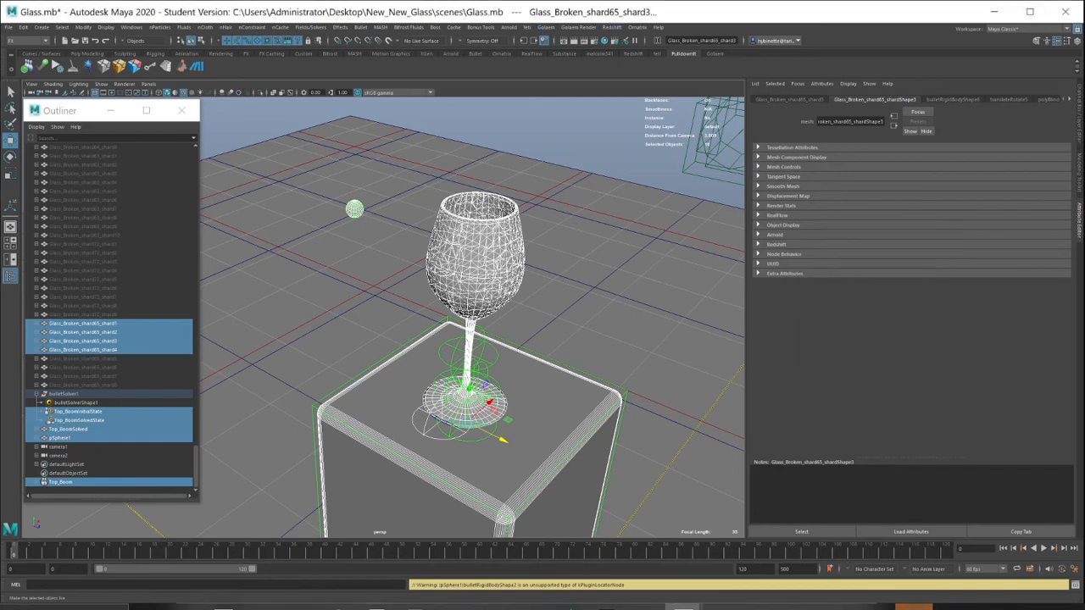
Step: Review the Alembic Import options and close them without importing a file
click(454, 27)
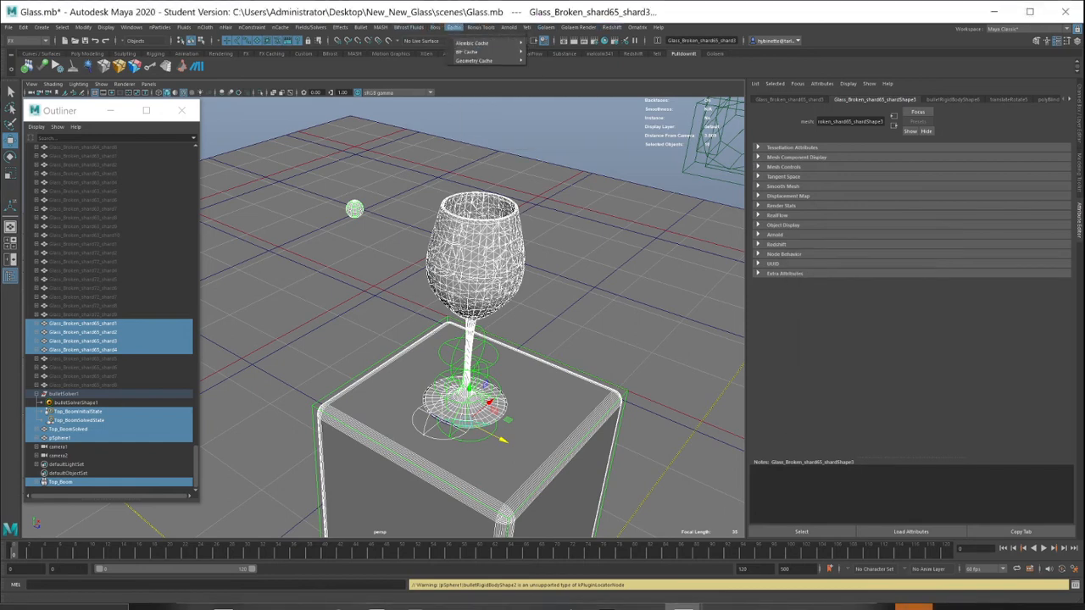
mouse_move(479, 44)
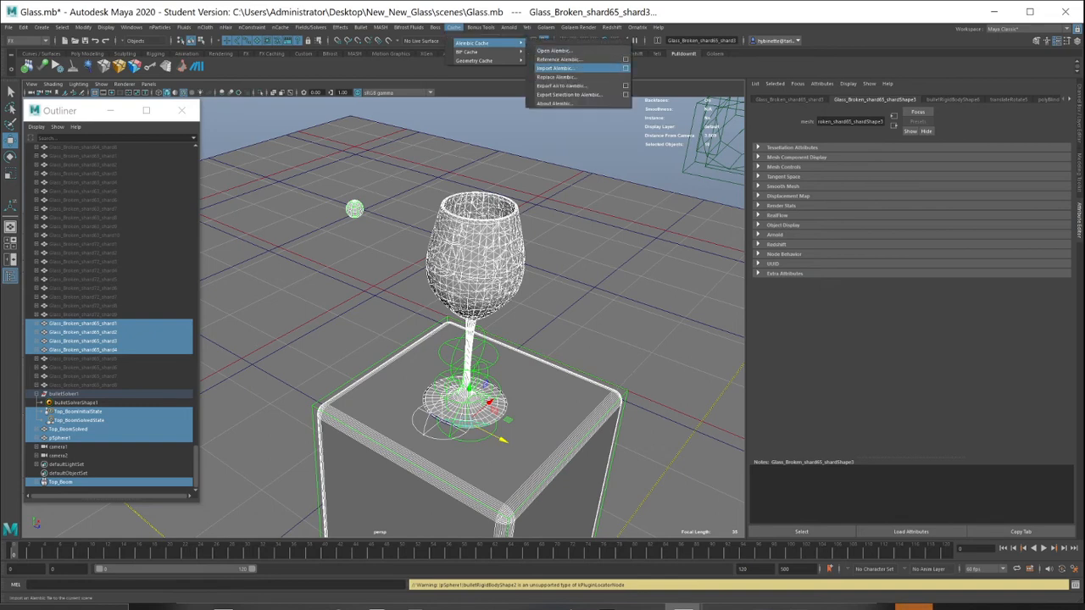
click(625, 68)
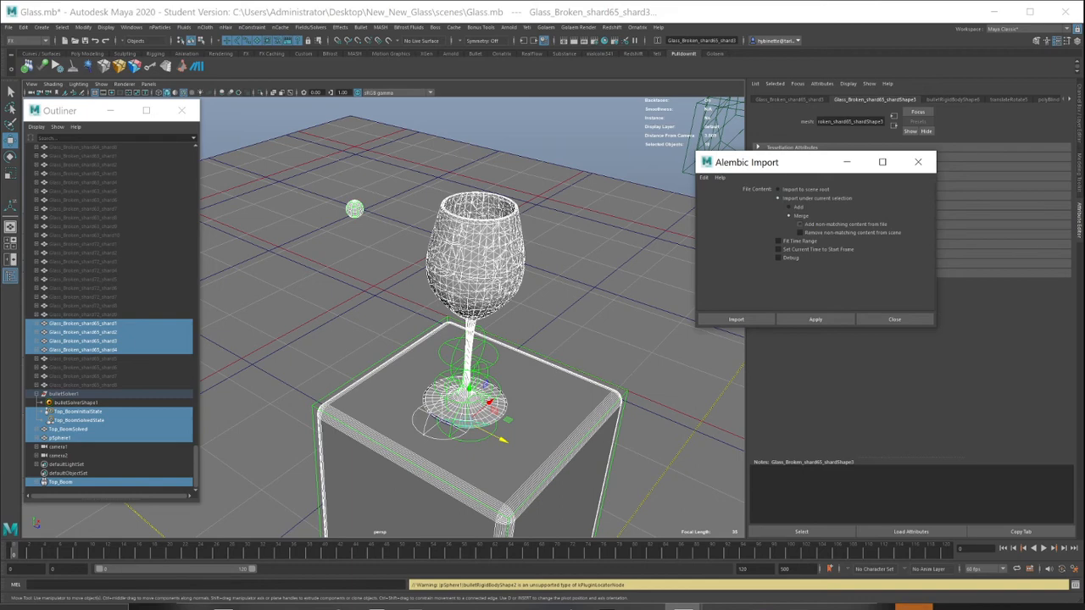
click(918, 162)
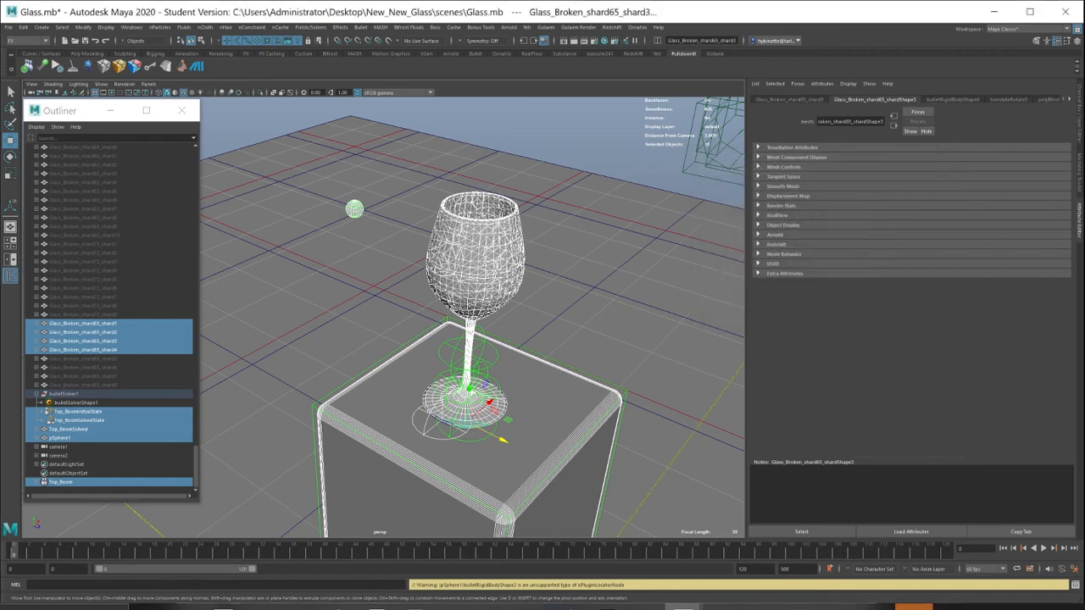
Step: Save the current scene under its existing name, Glass.mb
click(361, 27)
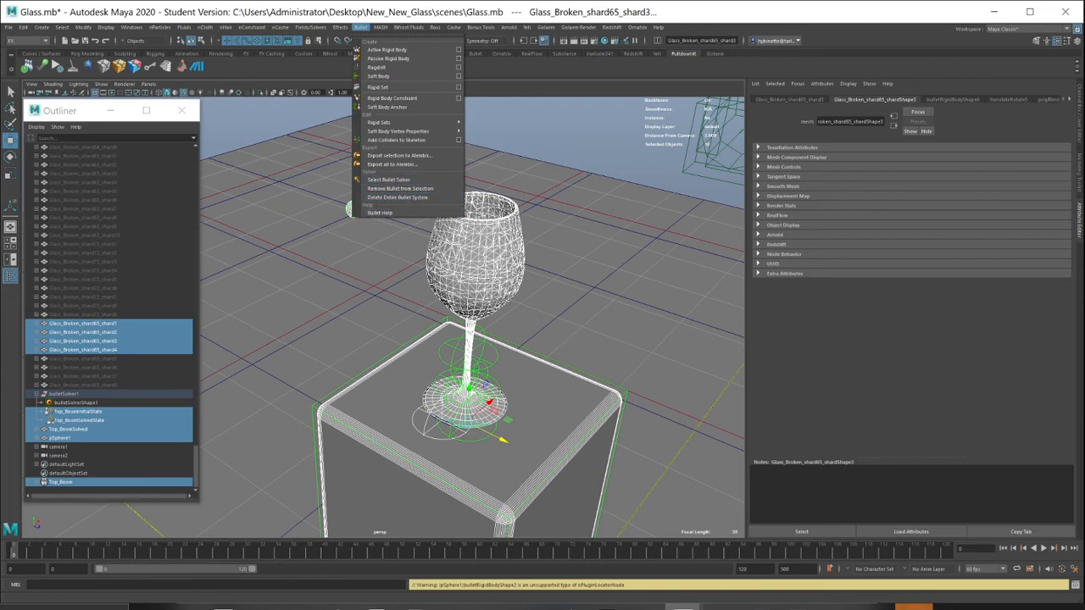
click(8, 27)
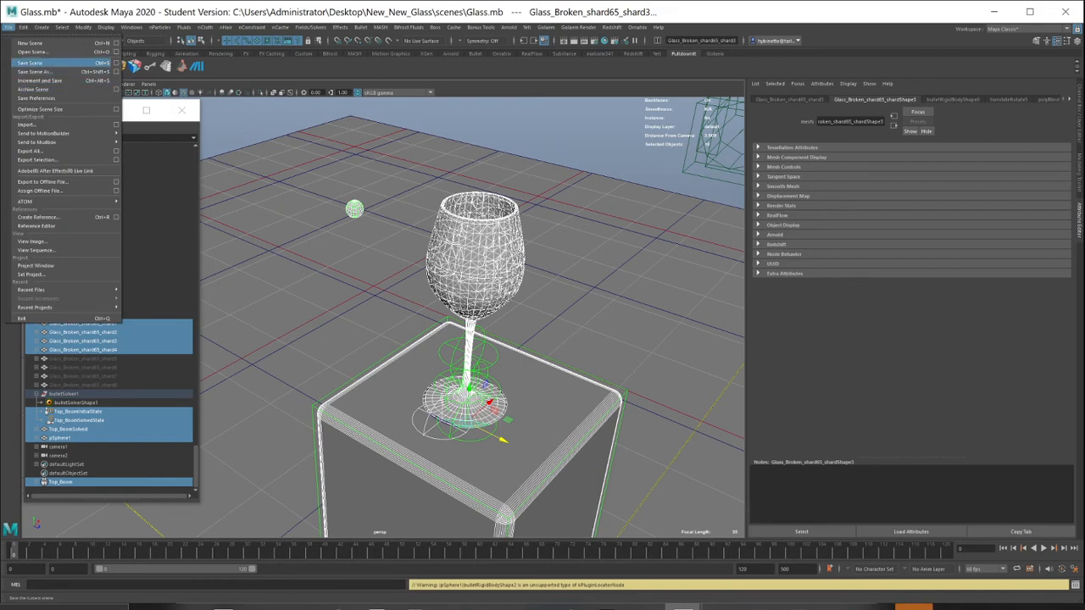
click(30, 63)
click(561, 319)
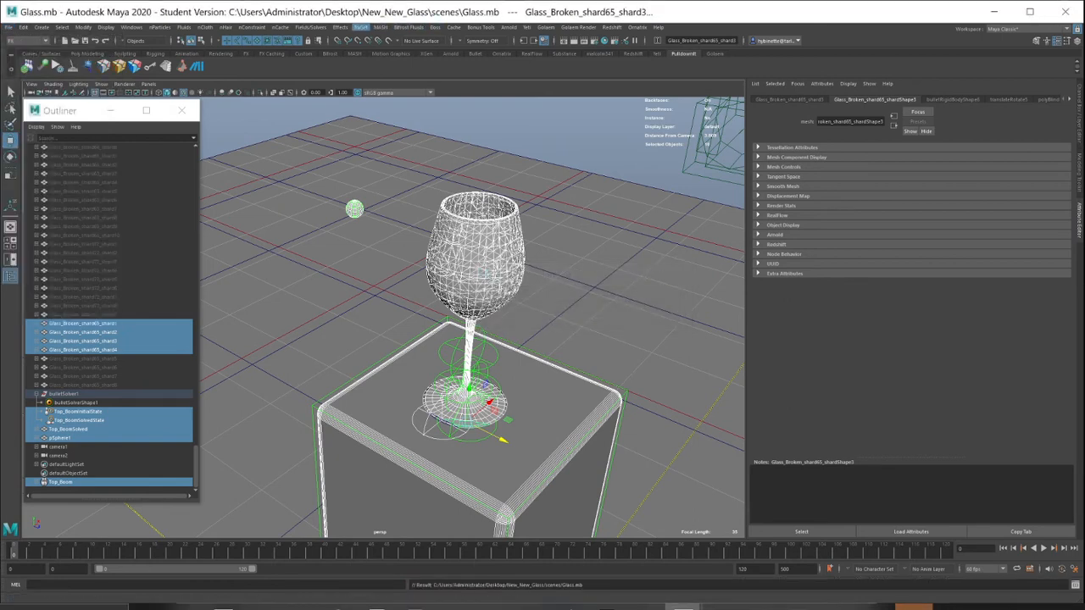
Step: Delete the entire Bullet system from the scene
click(362, 27)
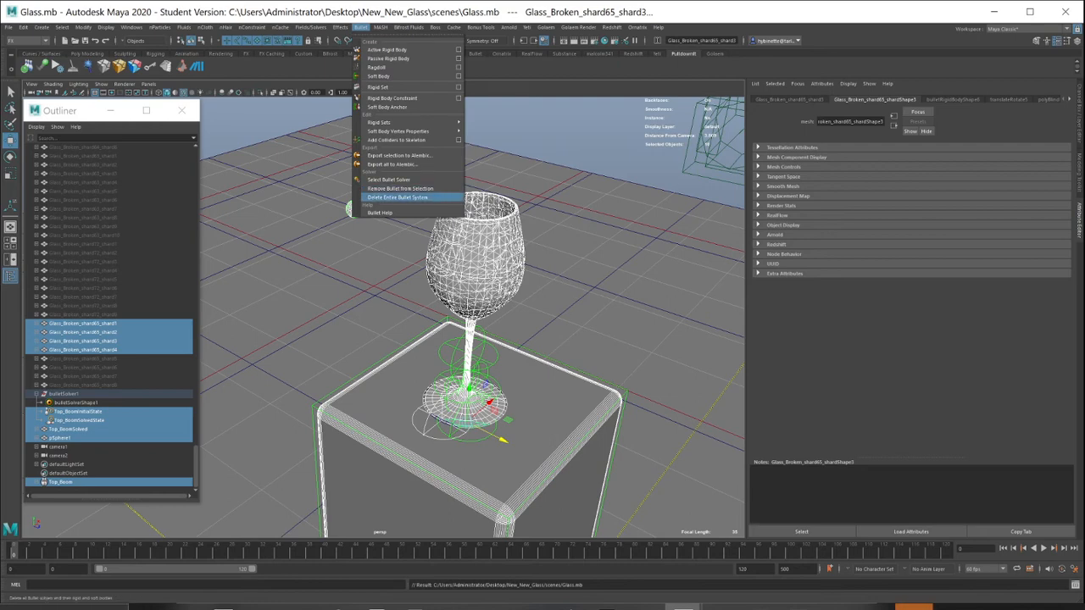
click(399, 197)
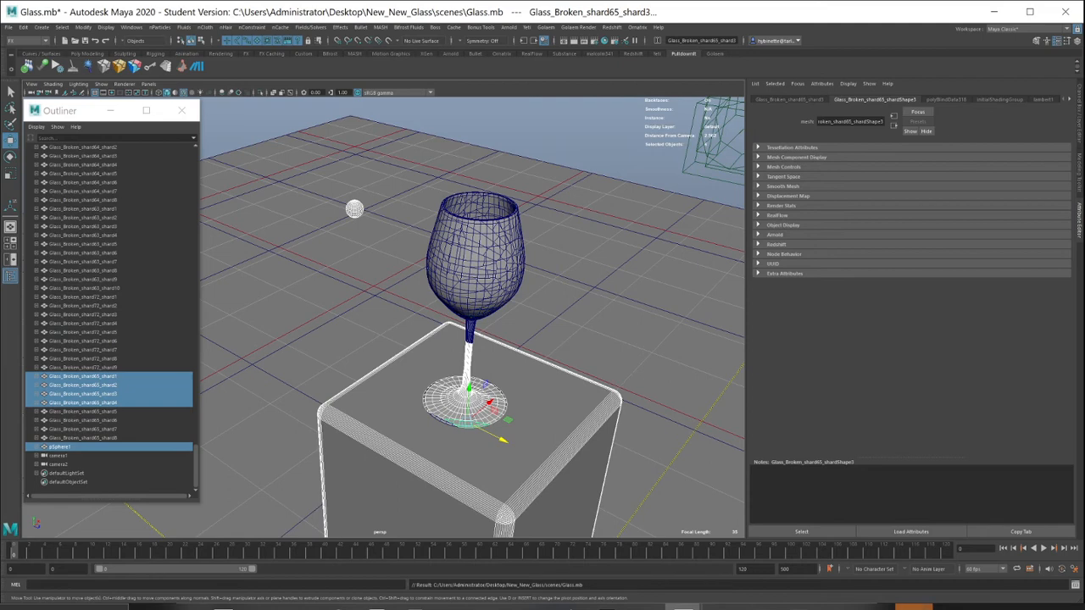
Step: Select the sphere, all the wine glass shards and the pedestal together in the viewport
click(476, 236)
alt+drag(476, 236, 495, 199)
click(352, 207)
alt+right_drag(352, 207, 424, 212)
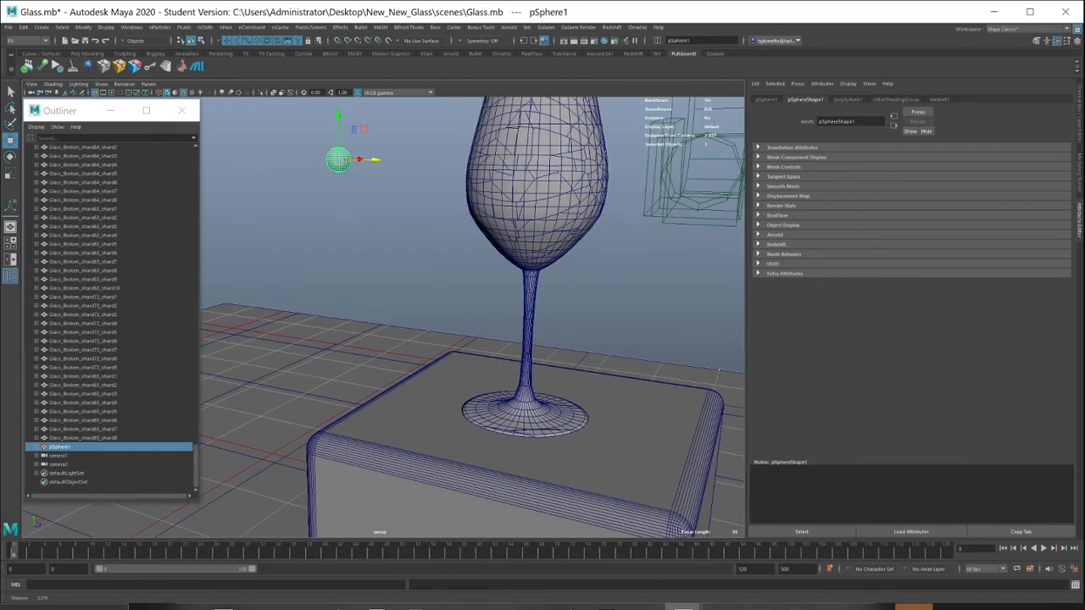
alt+middle_drag(424, 212, 407, 265)
shift+drag(424, 127, 619, 351)
alt+right_drag(619, 350, 492, 350)
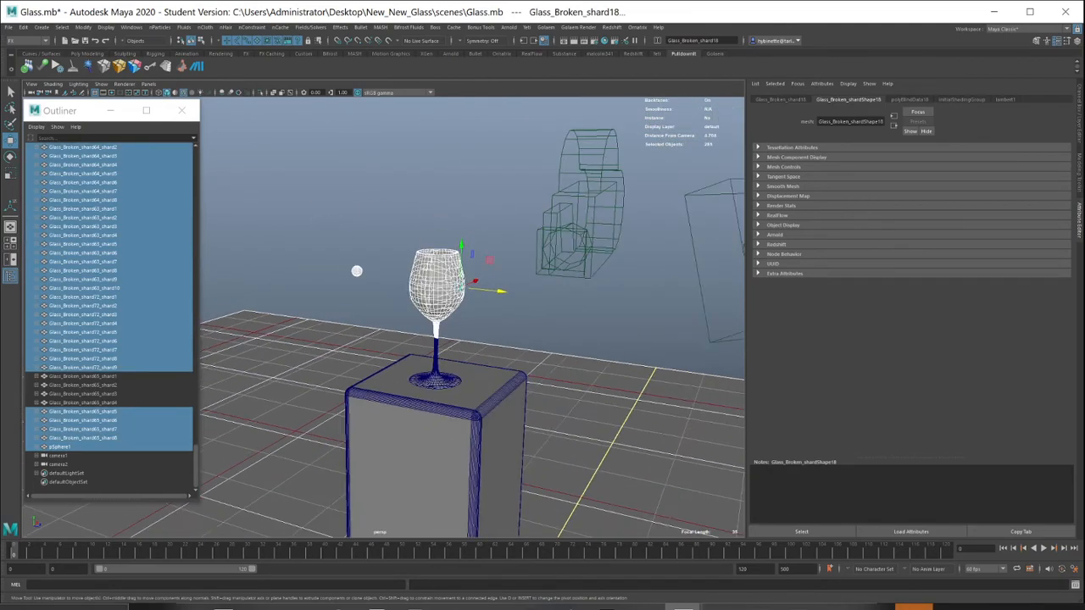
alt+drag(492, 351, 502, 327)
click(502, 331)
drag(309, 219, 484, 478)
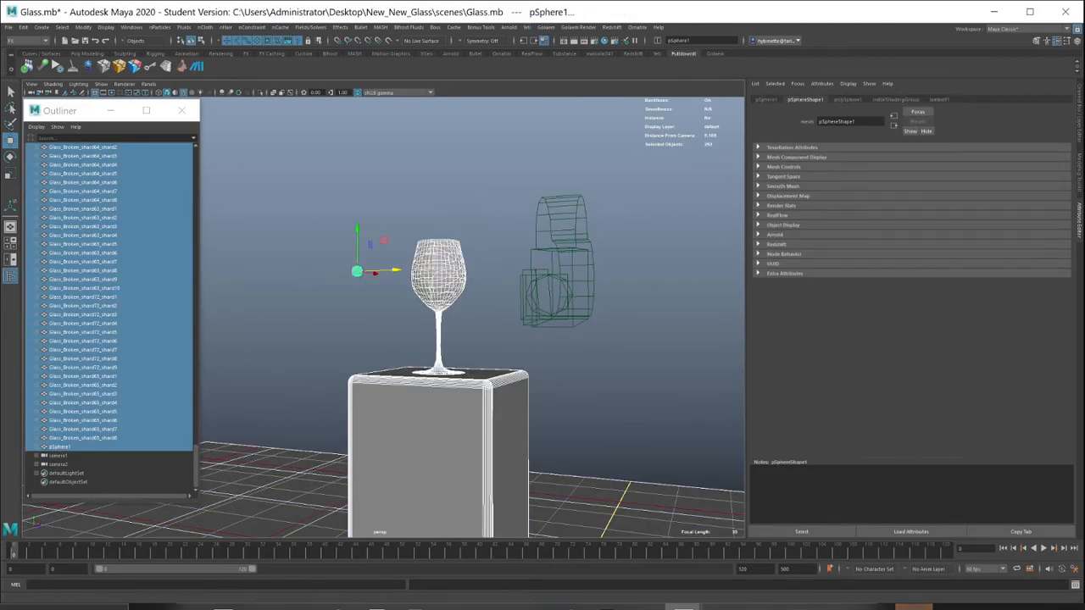
Step: Import the GlassBroken.abc Alembic cache under the current selection with the Merge option
click(453, 27)
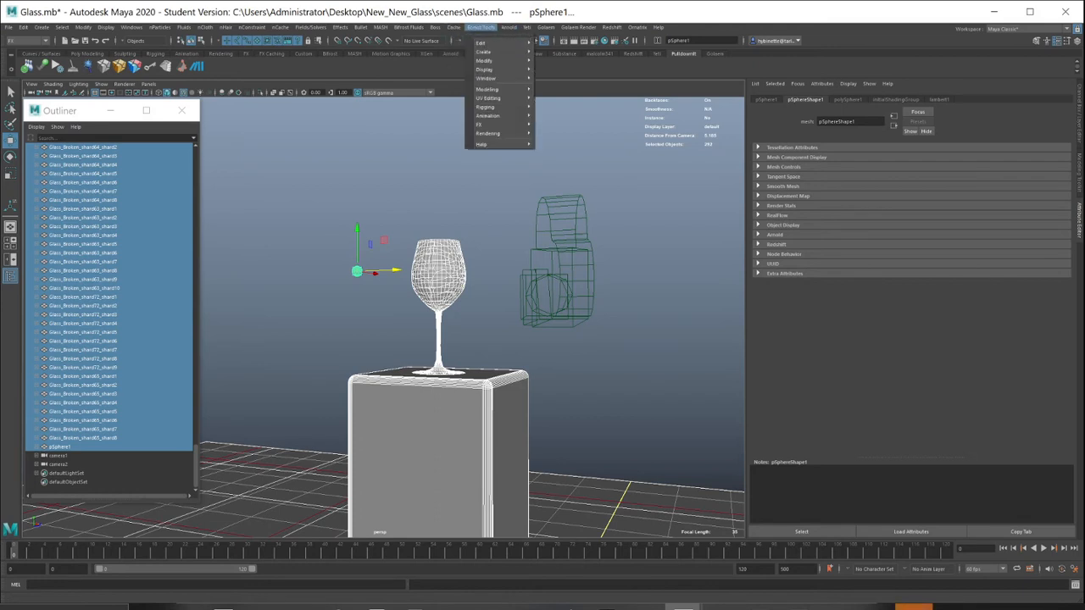
mouse_move(473, 43)
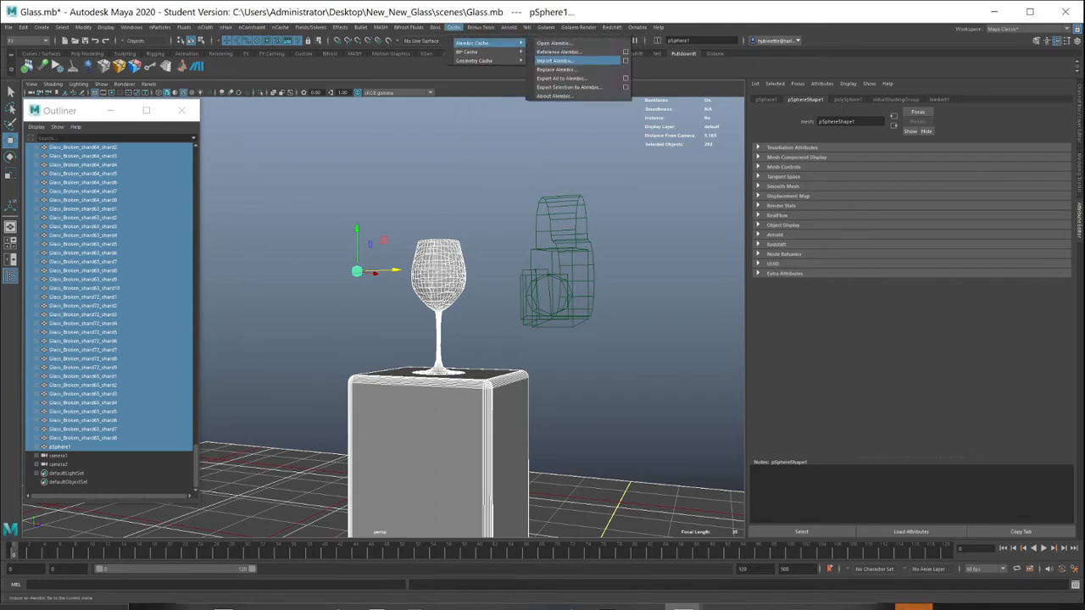
click(625, 61)
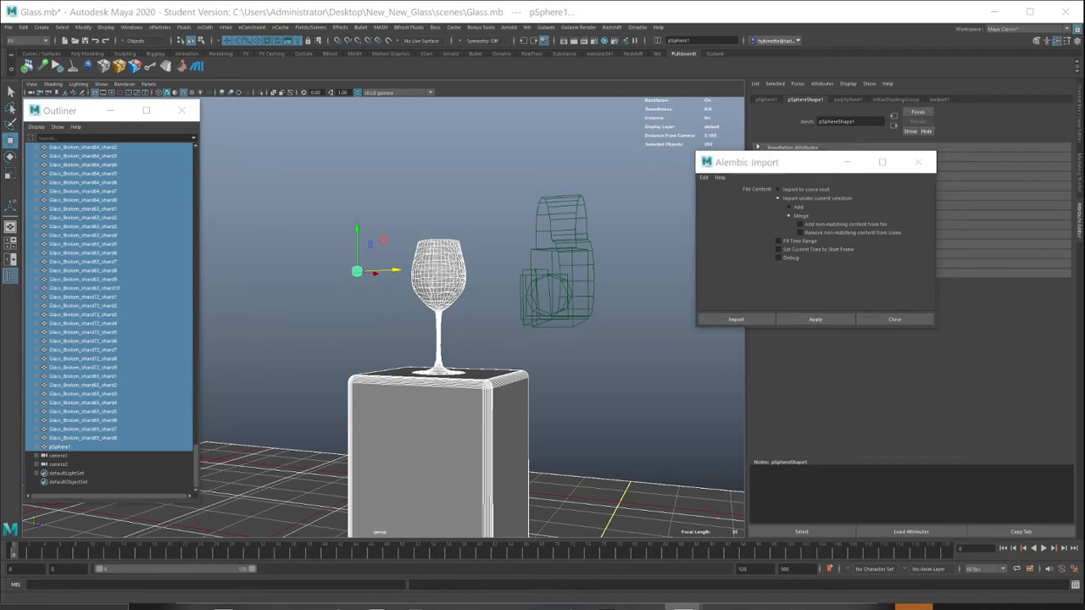
click(735, 319)
click(114, 125)
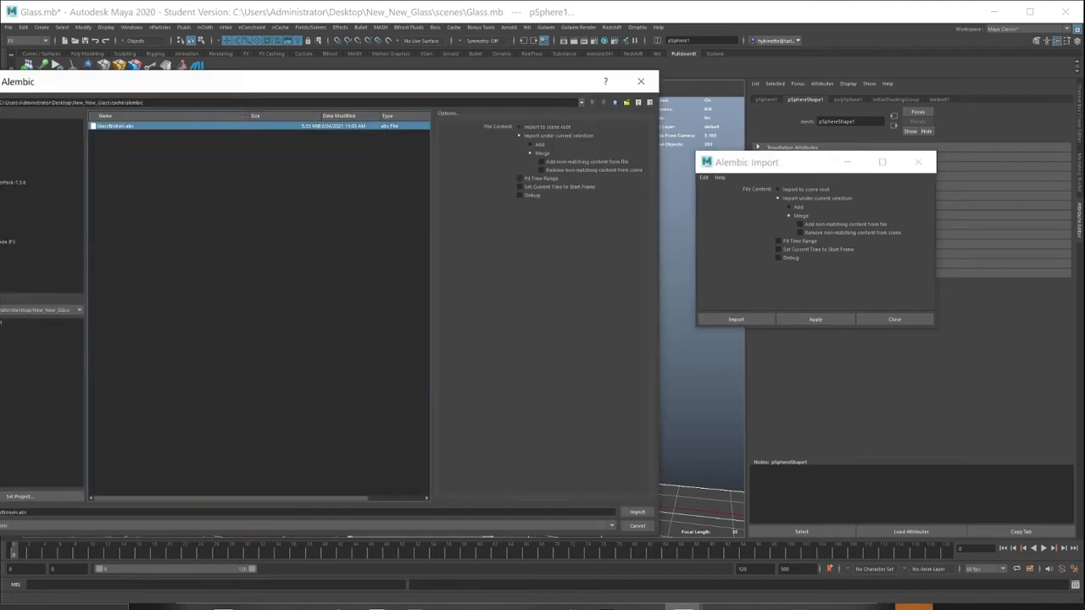
click(636, 512)
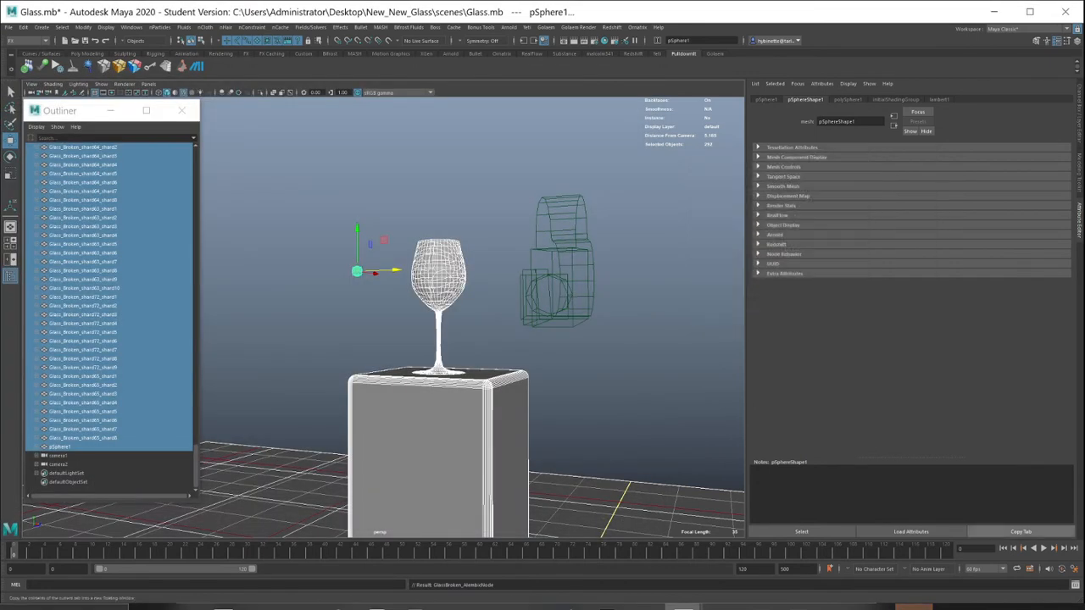
Step: Play the imported shatter animation briefly and set the playback speed to 60 fps x 1 in the preferences
click(1044, 549)
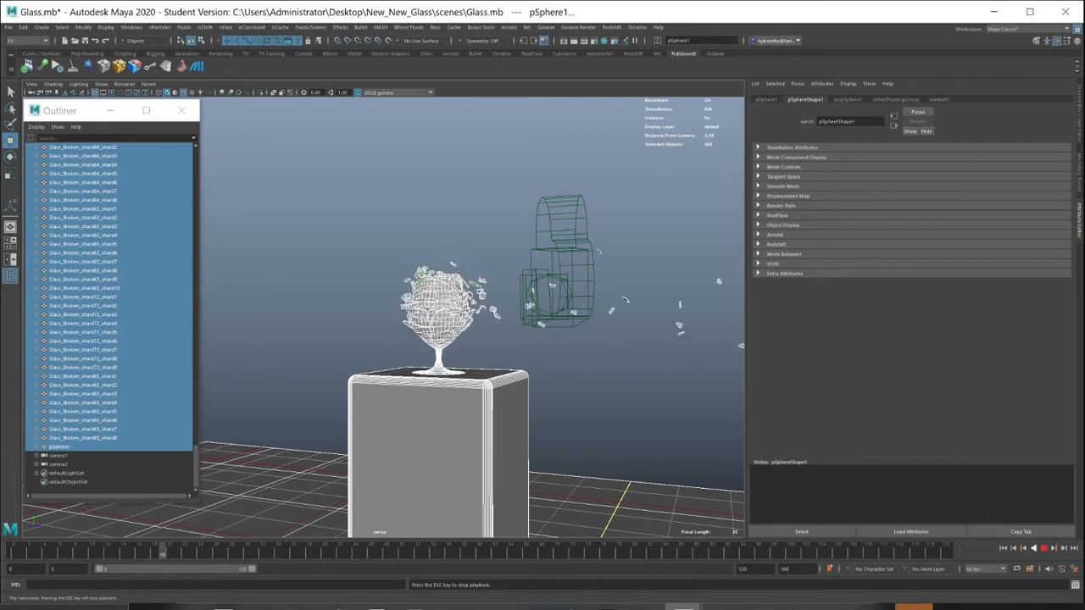
click(1044, 548)
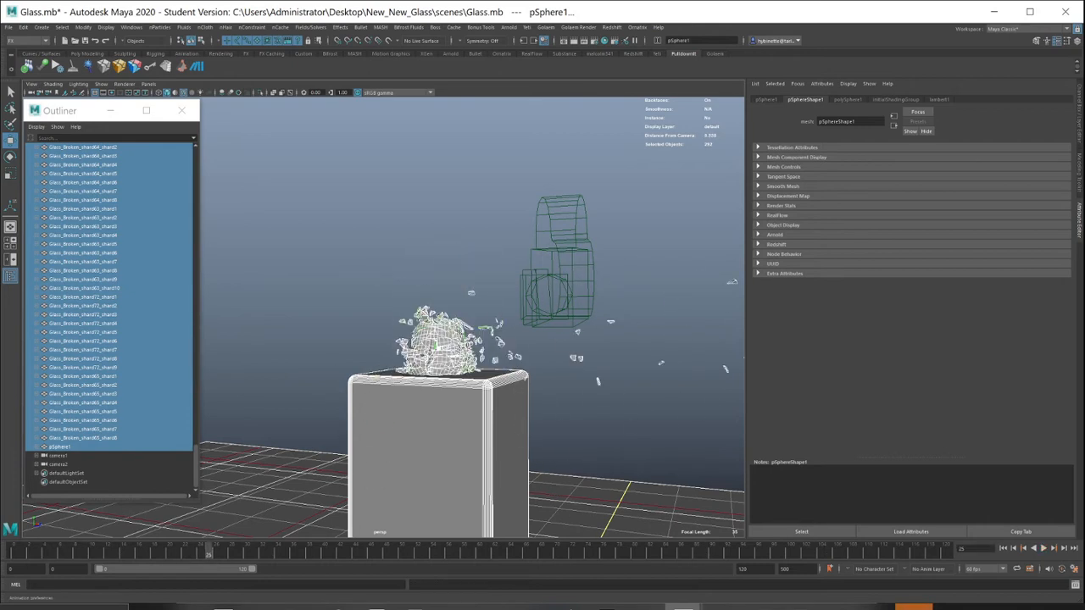
click(1074, 570)
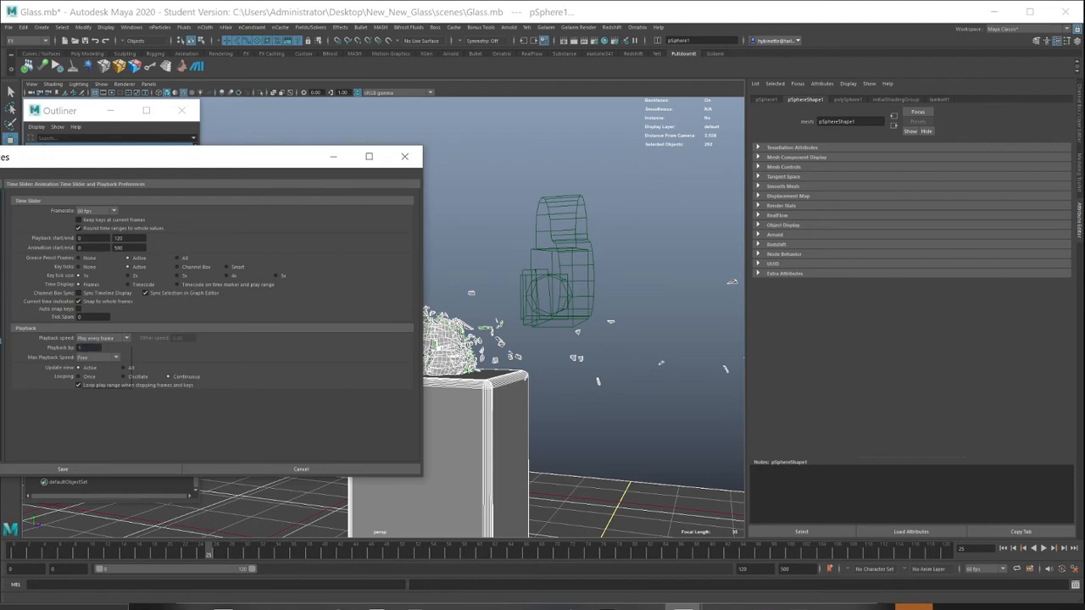
click(101, 338)
click(100, 353)
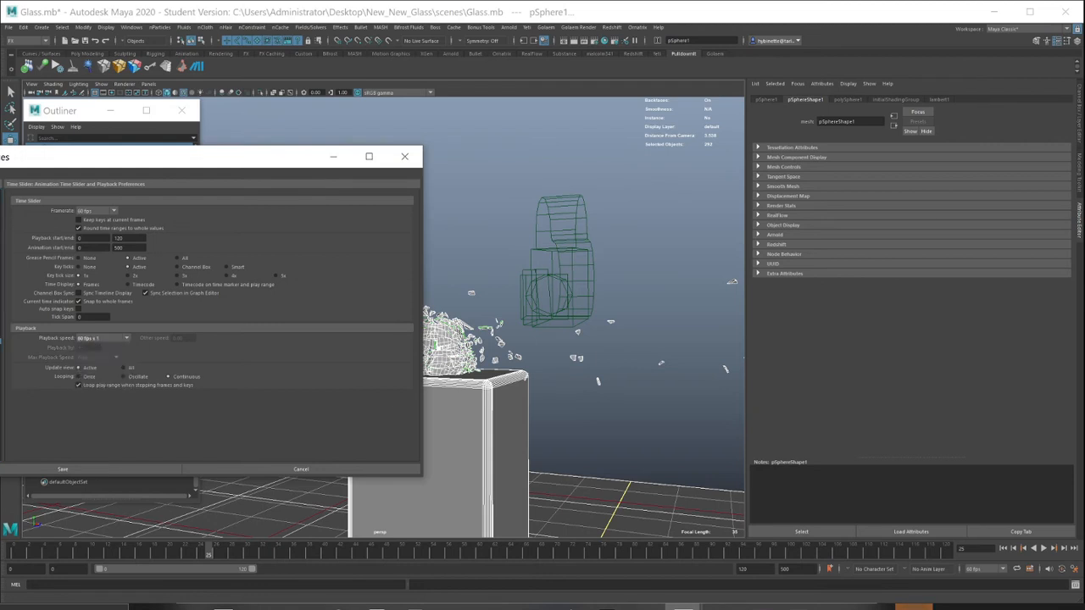
click(63, 469)
Step: Play the cached shatter from the first frame and stop it just after the impact to examine the breaking glass up close
click(1003, 549)
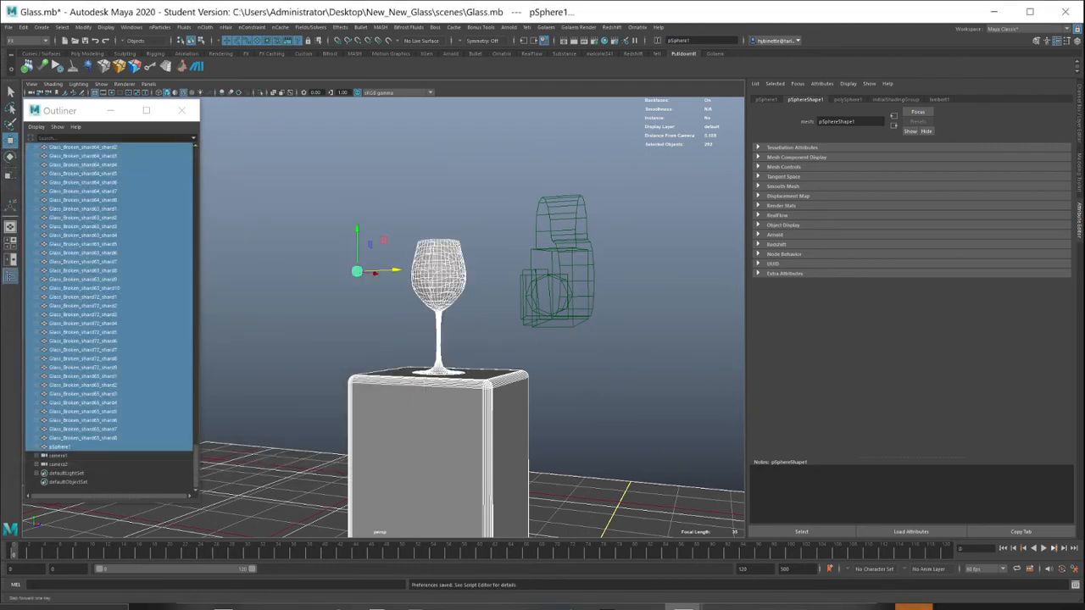
click(1044, 549)
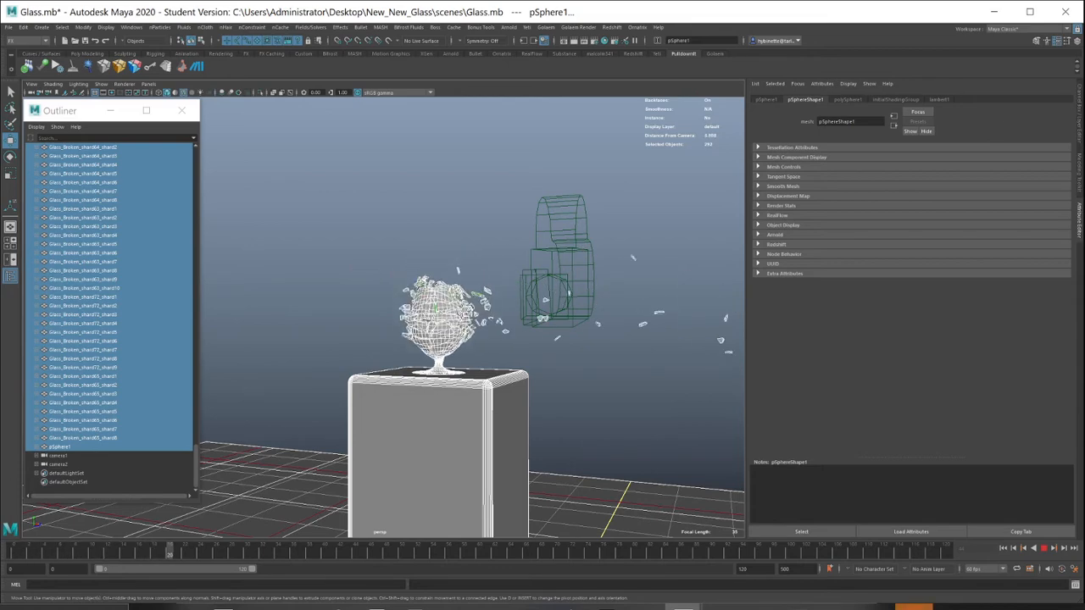
key(Escape)
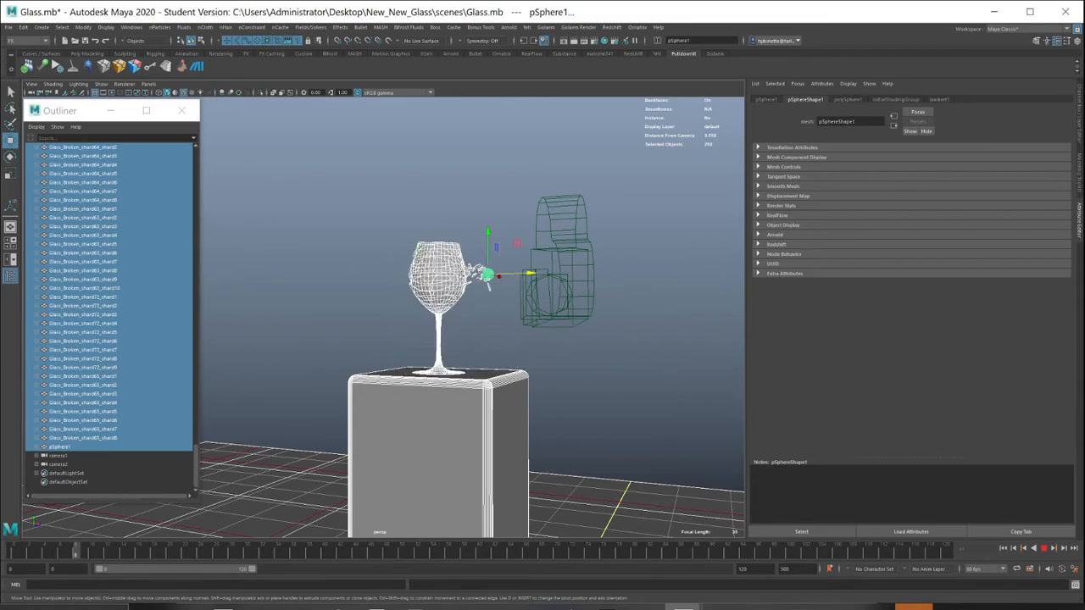
alt+drag(483, 279, 407, 313)
scroll(458, 314, up, 8)
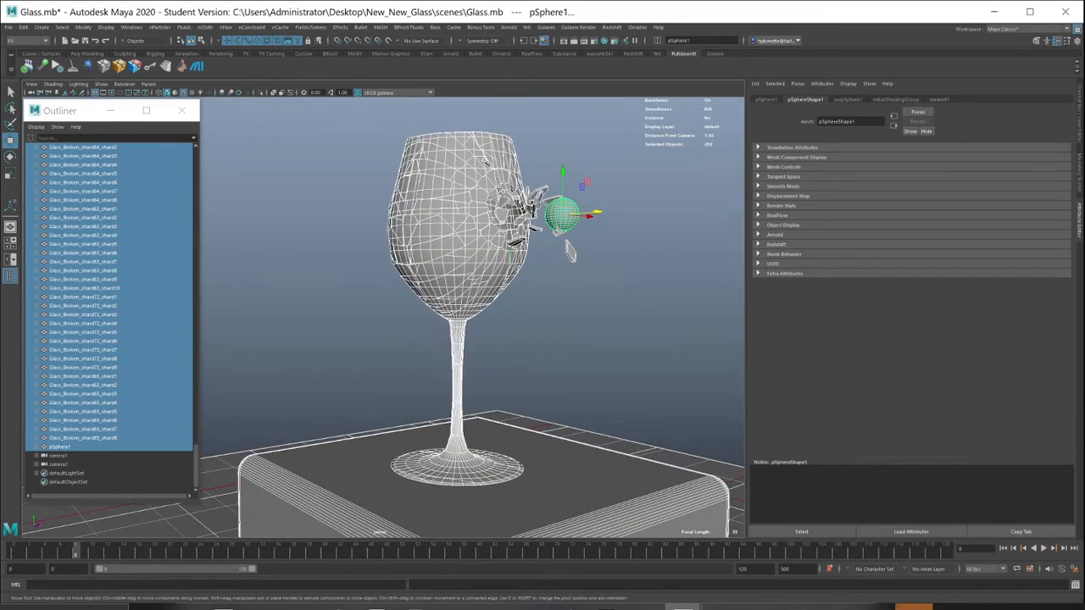
Step: Clear the selection and return the timeline to frame 0
click(661, 356)
alt+drag(593, 340, 532, 309)
scroll(509, 339, down, 5)
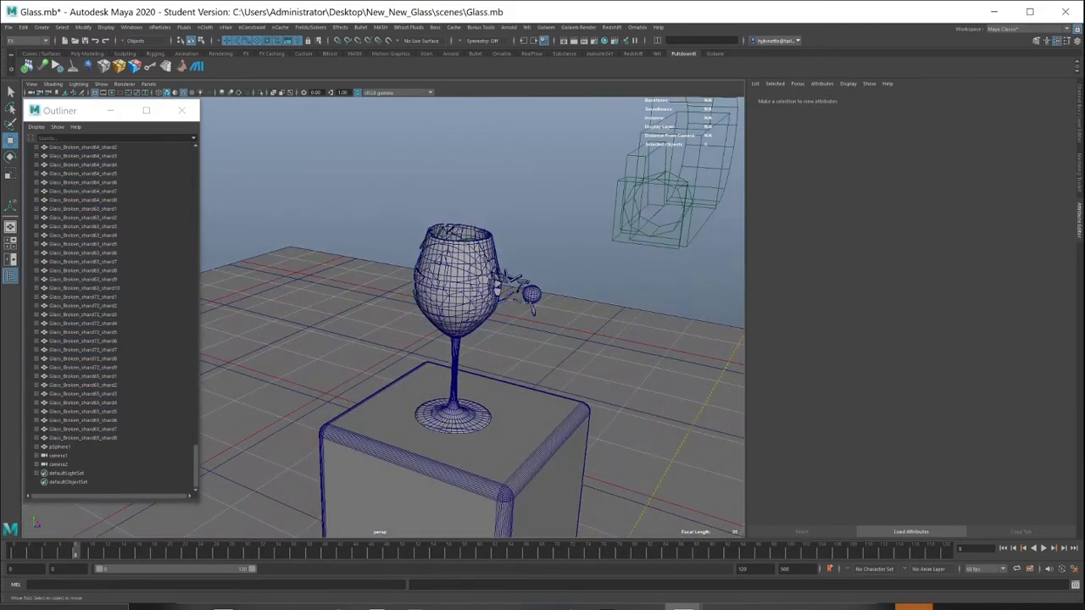
mouse_move(16, 551)
mouse_down()
mouse_move(75, 551)
mouse_move(15, 552)
mouse_up()
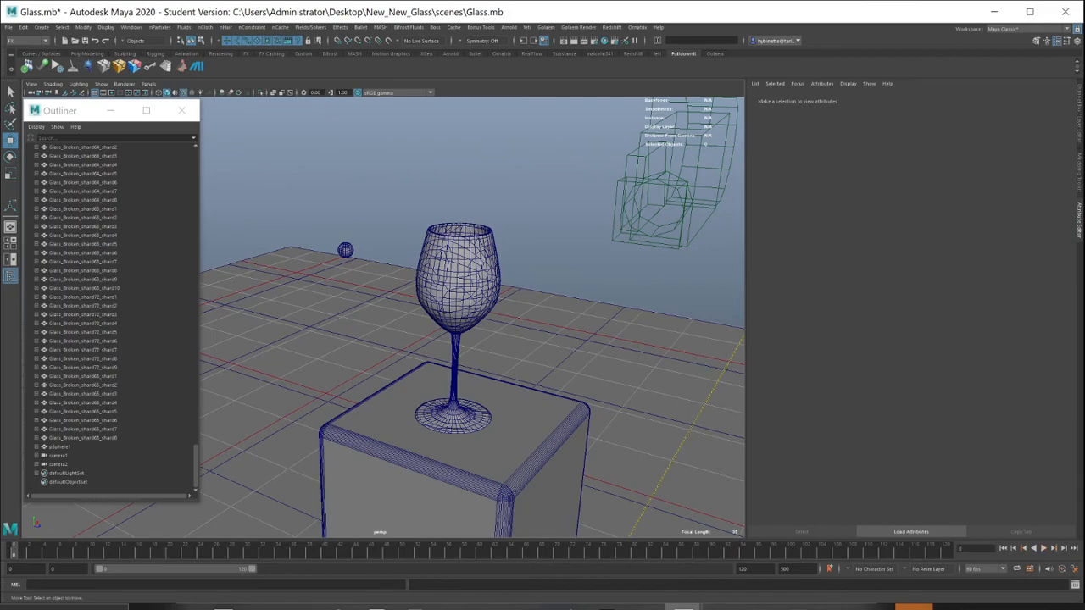
alt+drag(475, 339, 615, 282)
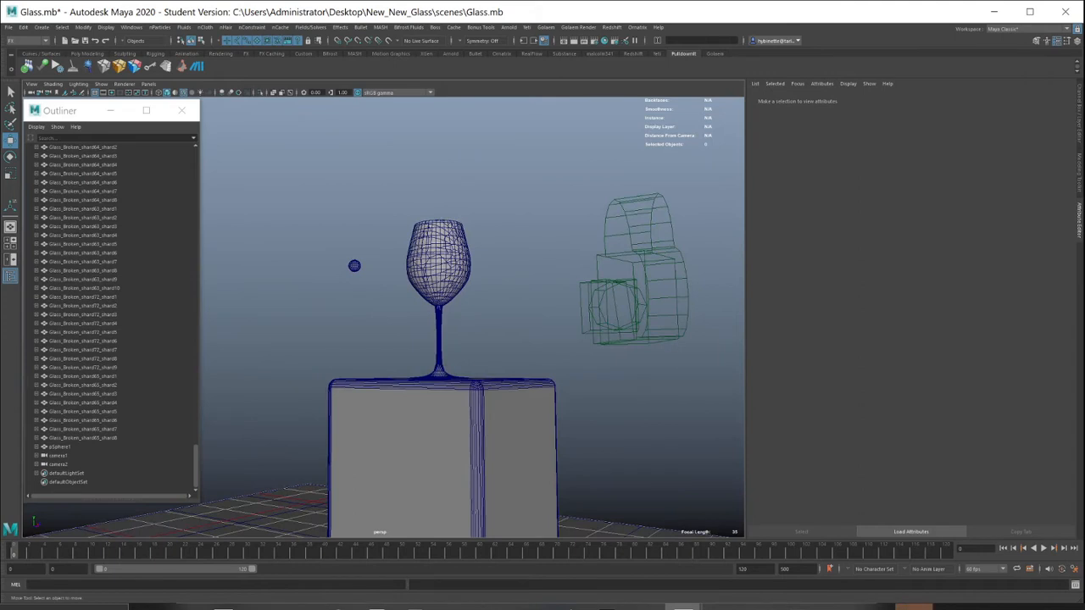
Step: Select every Glass_Broken shard from Glass_Broken_shard1 to Glass_Broken_shard65_shard8 and assign the glass material to them
click(83, 437)
scroll(110, 313, up, 5)
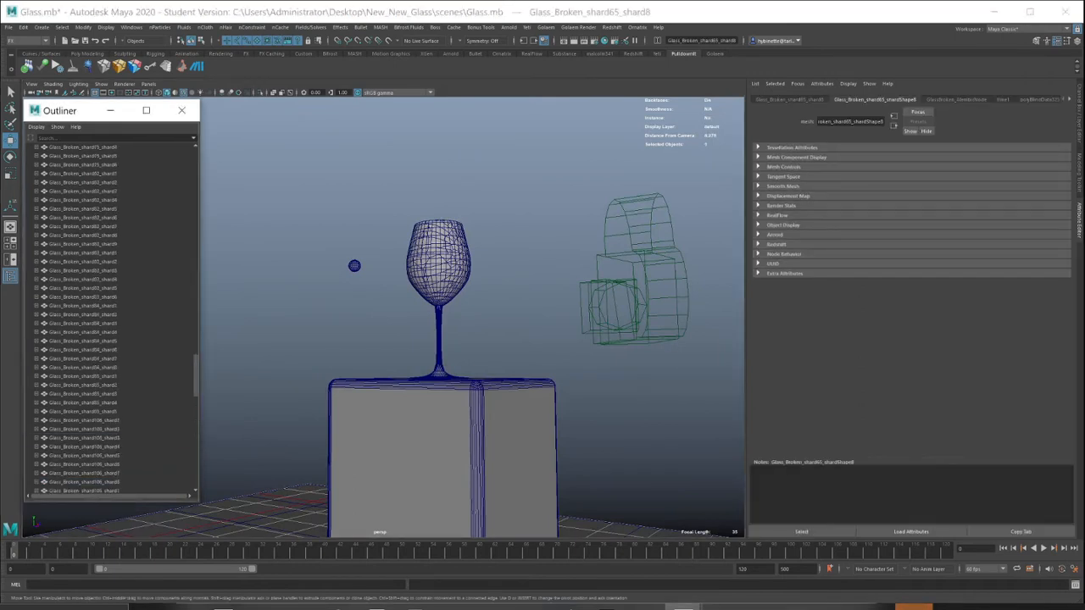
scroll(110, 313, up, 10)
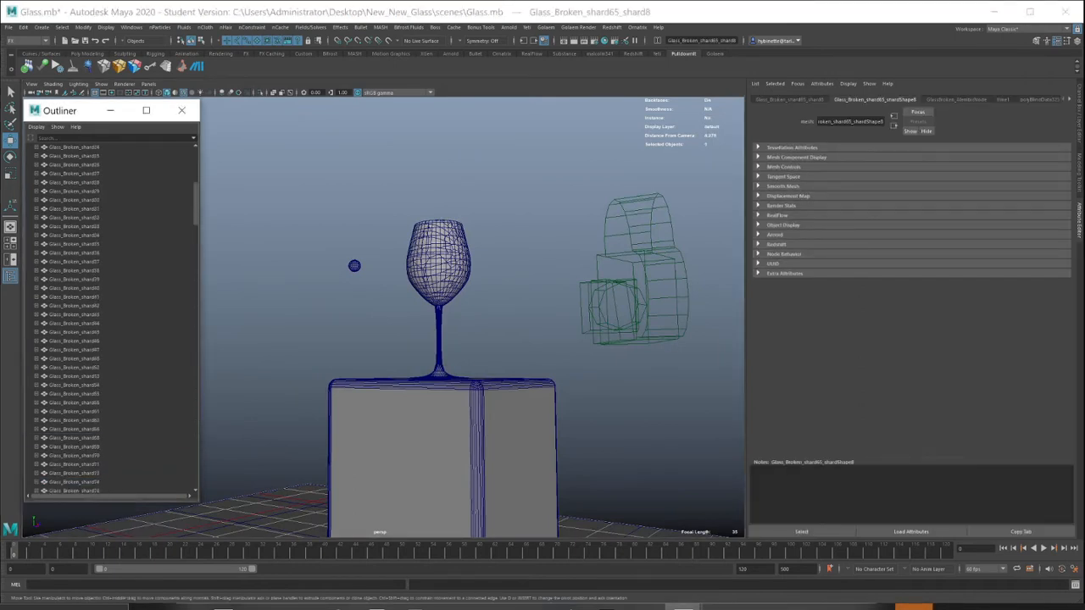
shift+click(73, 208)
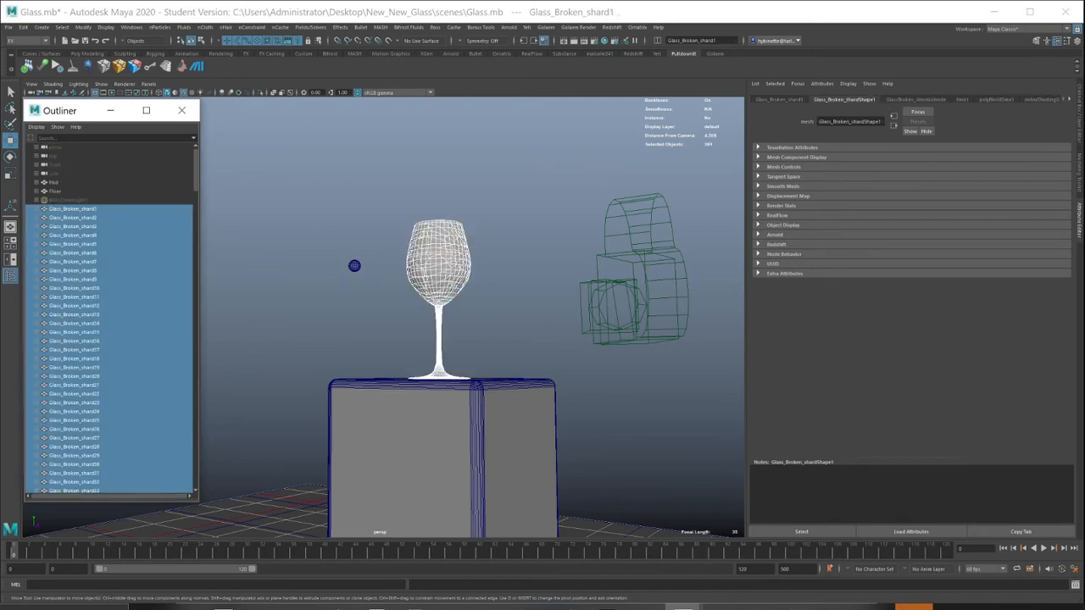
alt+drag(355, 266, 357, 270)
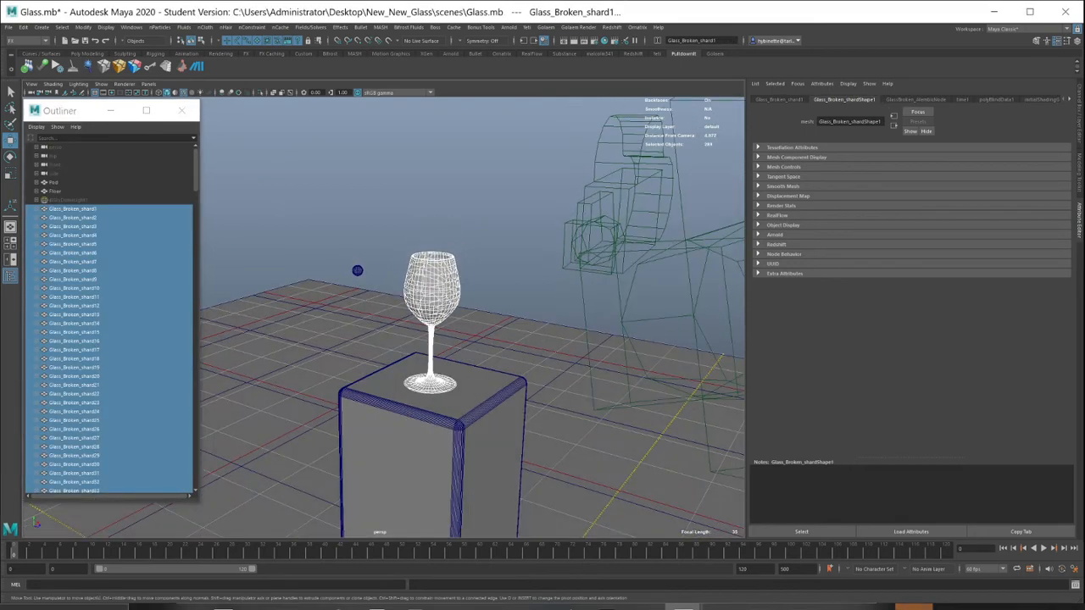
right_drag(441, 172, 535, 431)
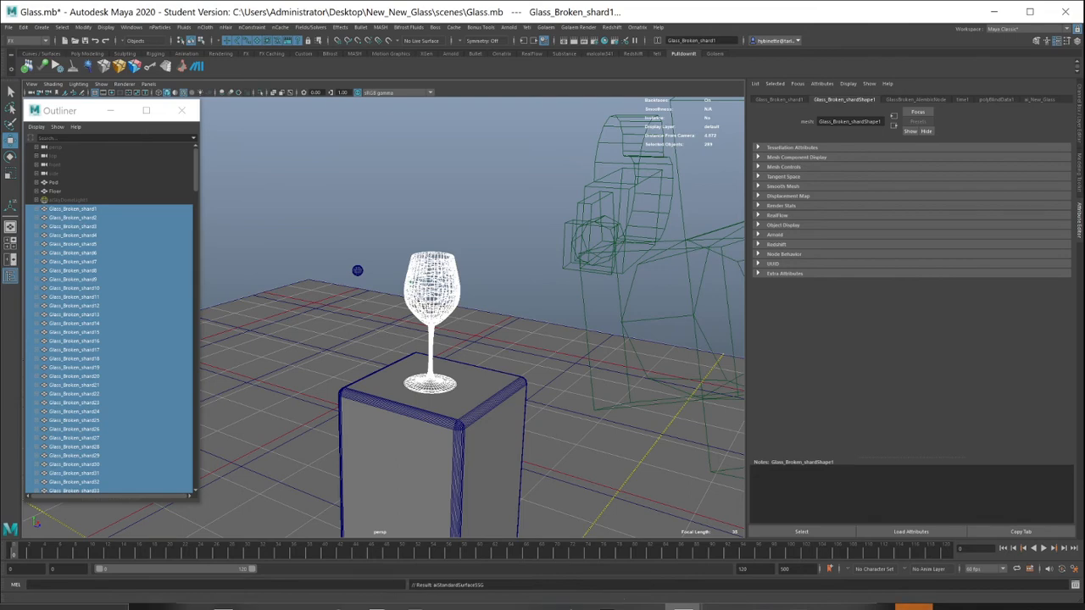
Step: Delete the existing aiSkyDomeLight1 from the scene
click(68, 200)
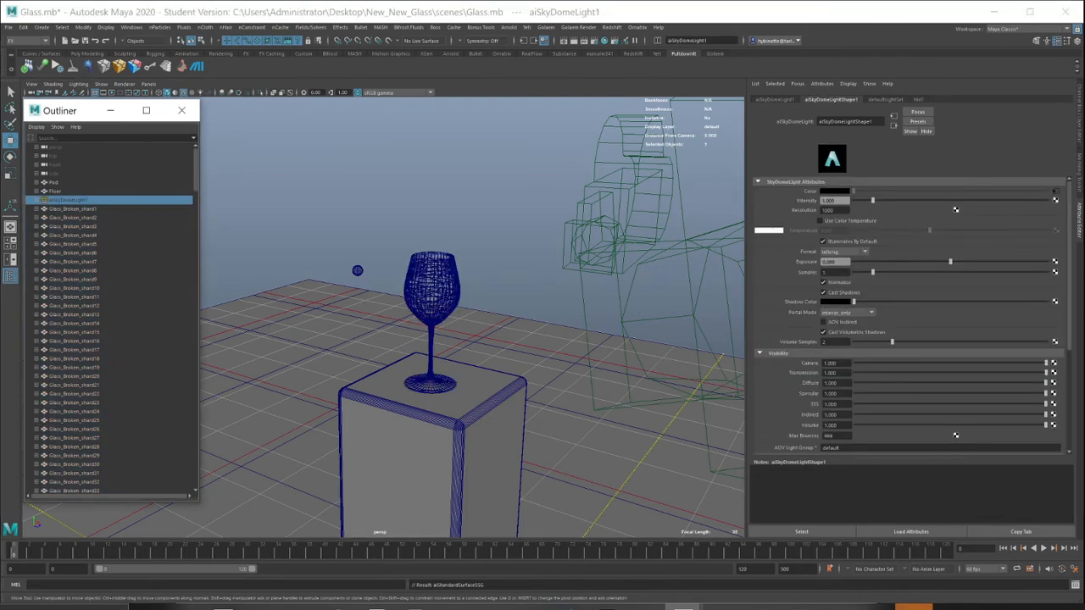
click(56, 192)
click(72, 209)
click(68, 200)
key(Delete)
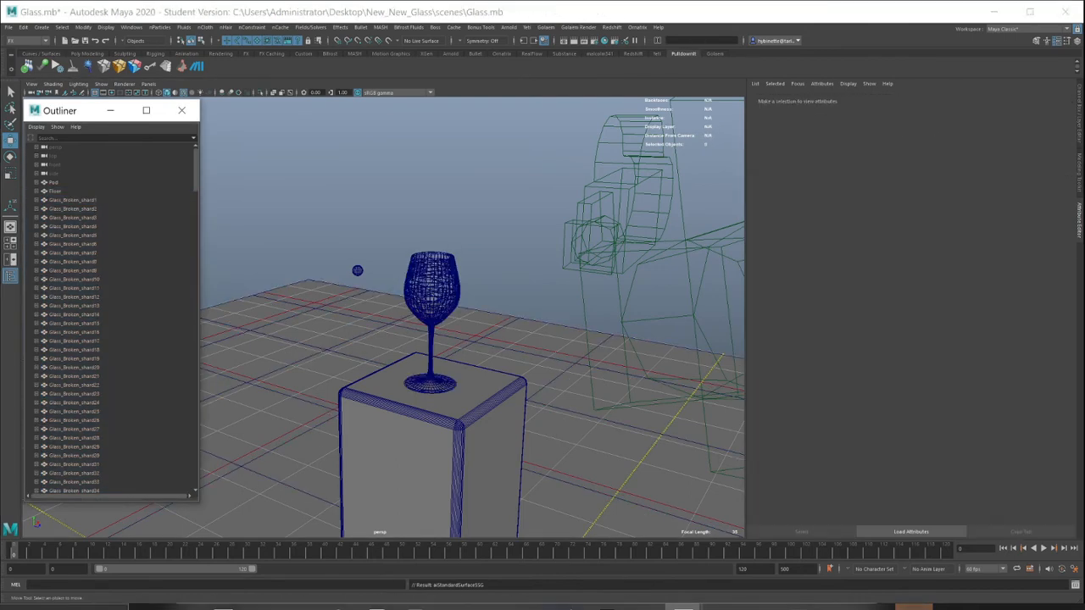
Step: Test-render the unlit scene from the persp camera in Arnold RenderView and close the render window
alt+drag(475, 322, 526, 315)
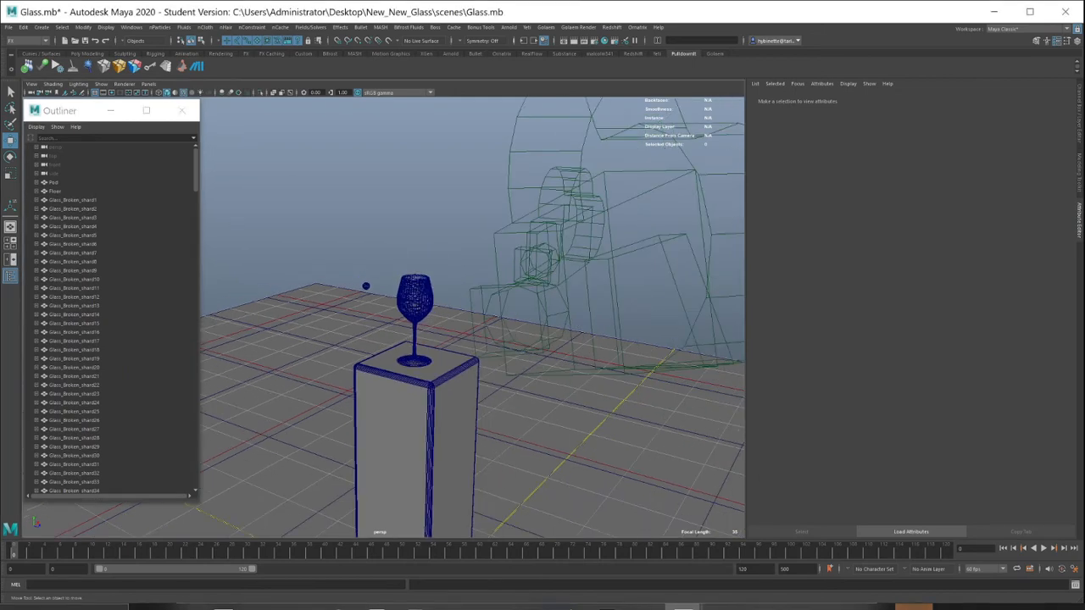
click(509, 27)
click(530, 48)
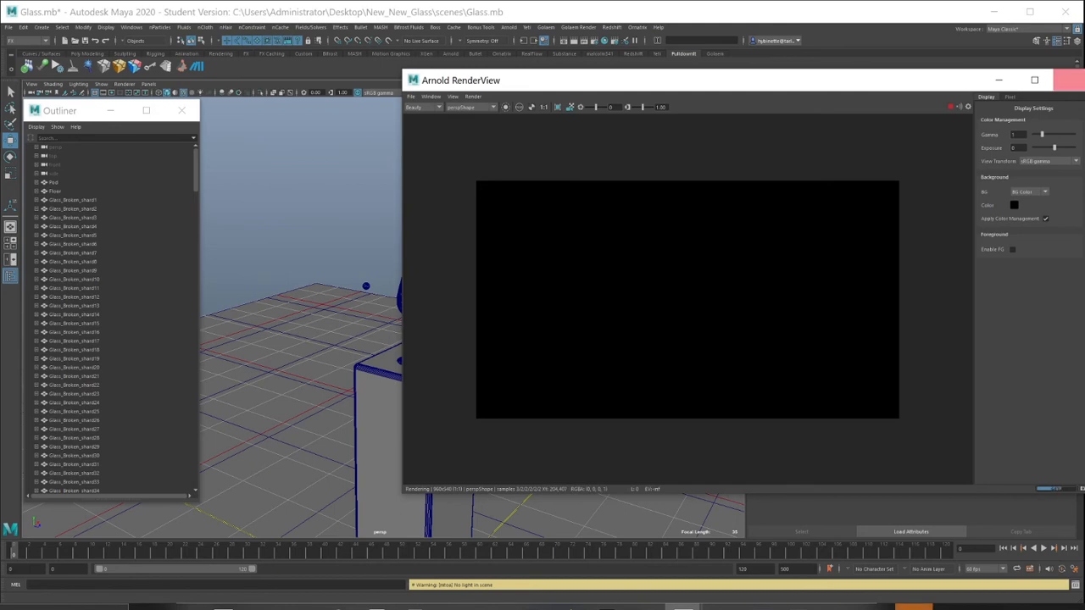
click(1070, 80)
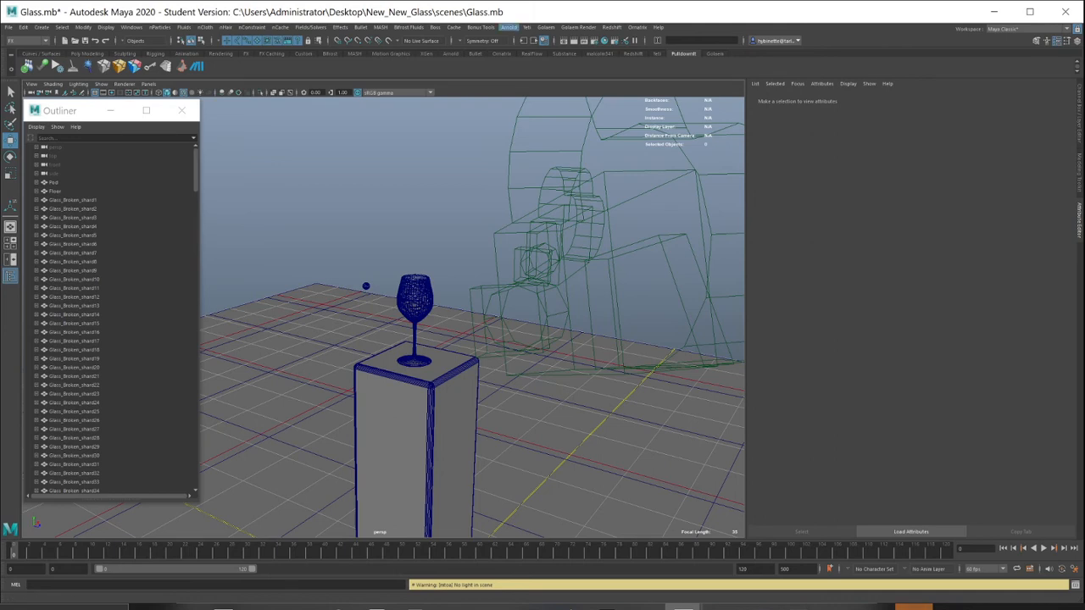
Step: Add a new Arnold Skydome Light to the scene
click(509, 27)
mouse_move(522, 71)
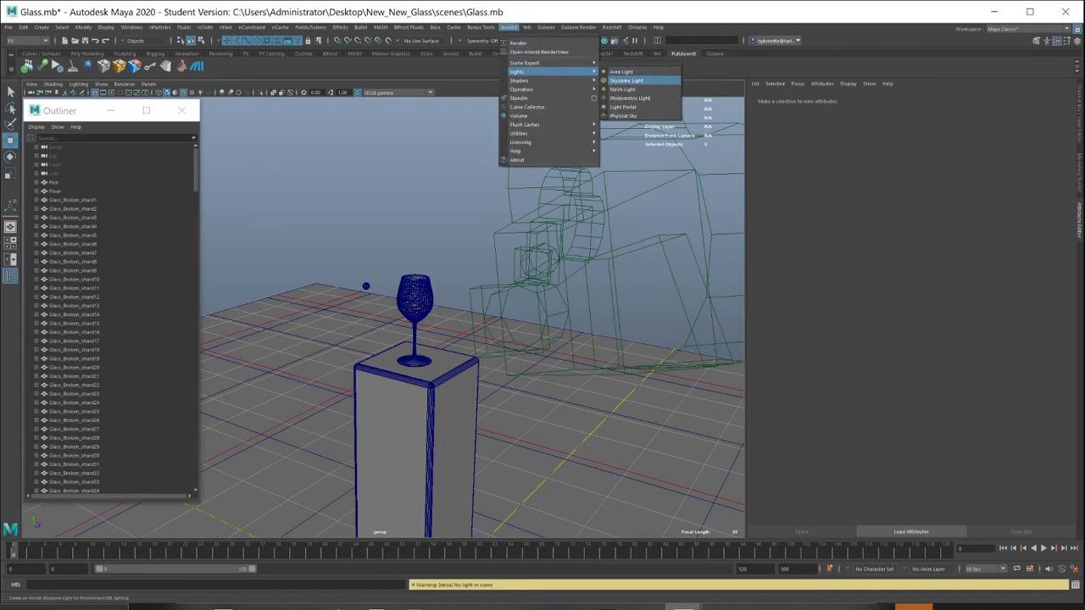
click(628, 80)
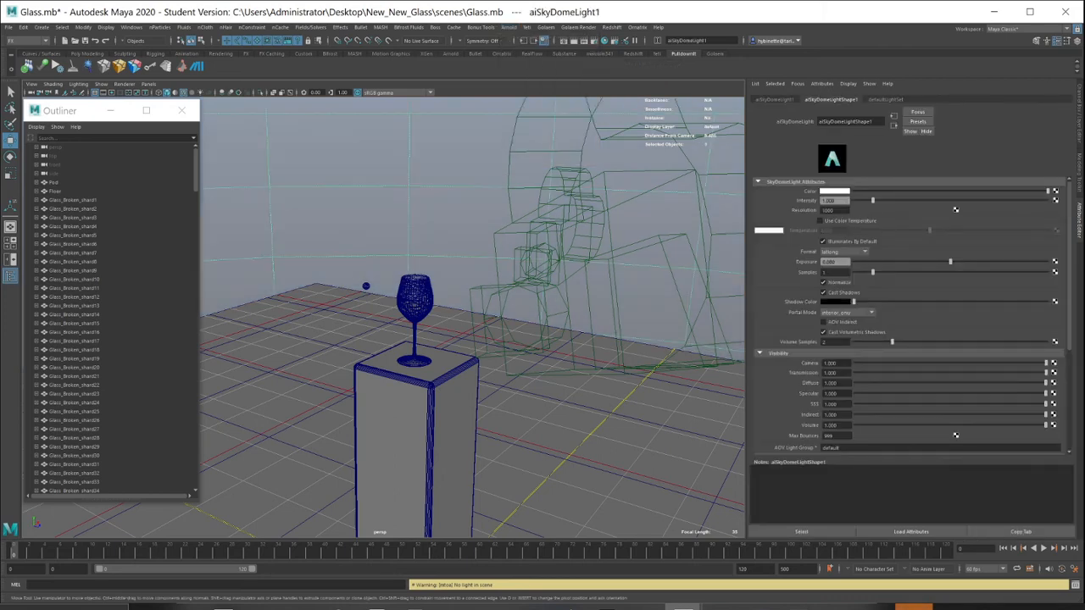
Step: Render a closer view of the wine glass, sphere and pedestal in Arnold RenderView to check the new lighting
scroll(472, 317, up, 6)
alt+drag(472, 317, 471, 292)
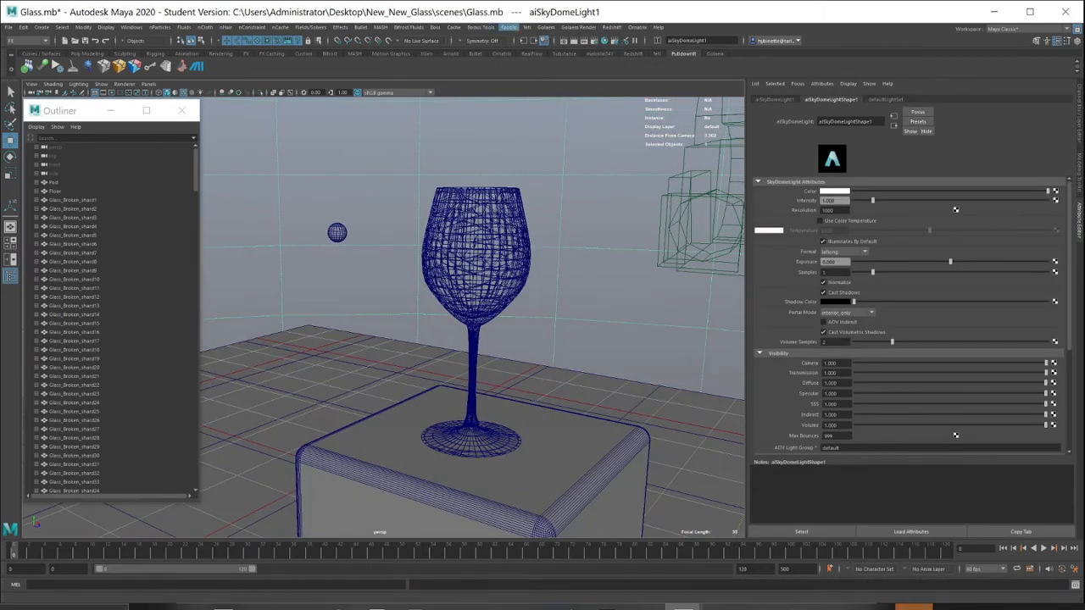
click(509, 27)
click(529, 42)
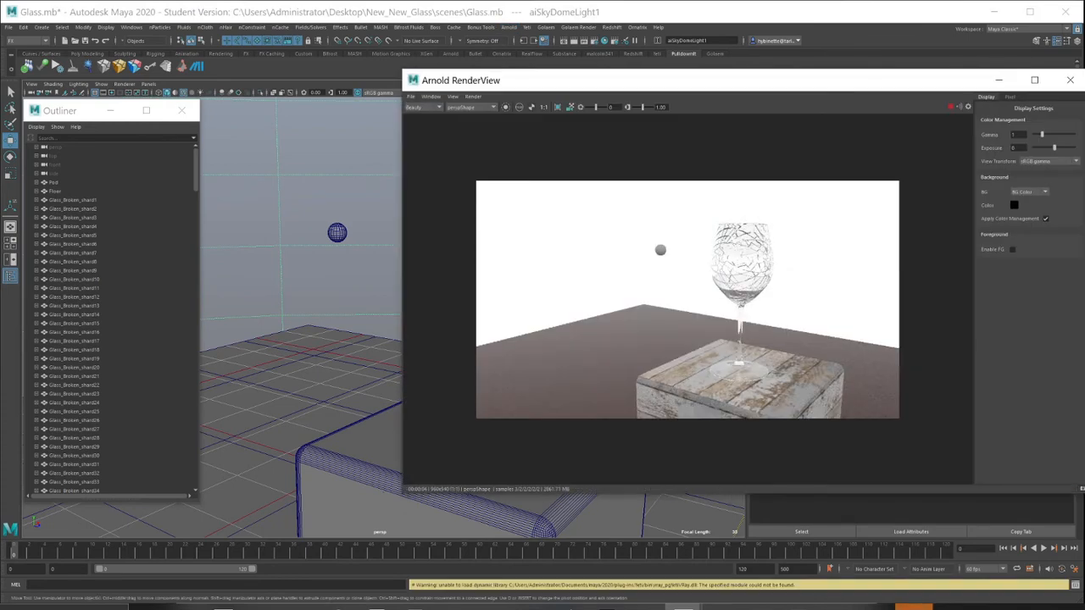
Step: Check the skydome-lit render of the wine glass and pedestal from other angles, and close Arnold RenderView
drag(593, 80, 145, 280)
alt+drag(585, 174, 420, 220)
drag(339, 280, 869, 115)
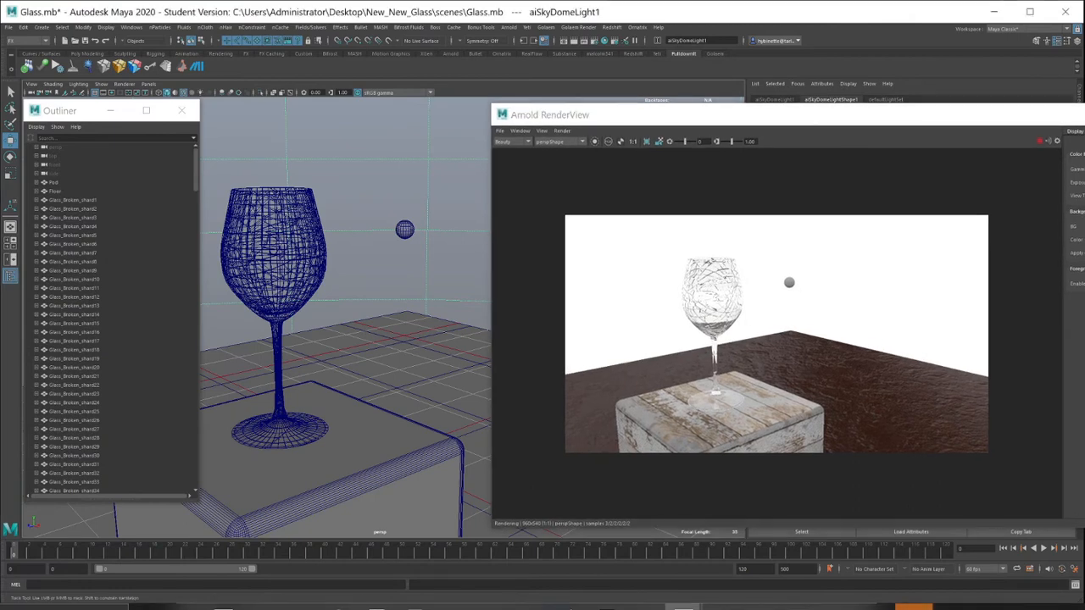
alt+middle_drag(339, 280, 446, 284)
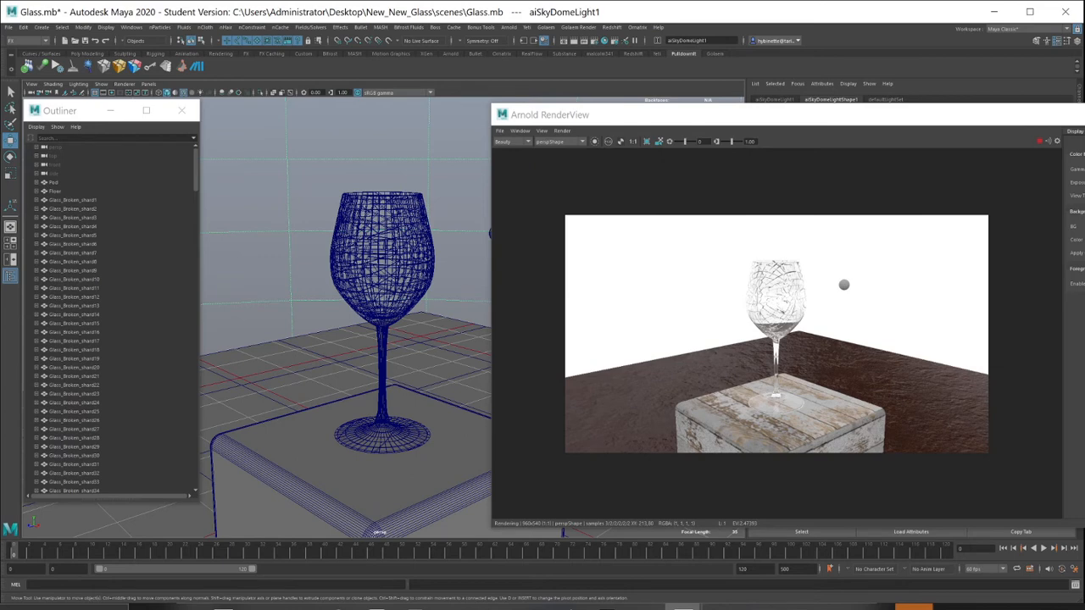
click(1084, 115)
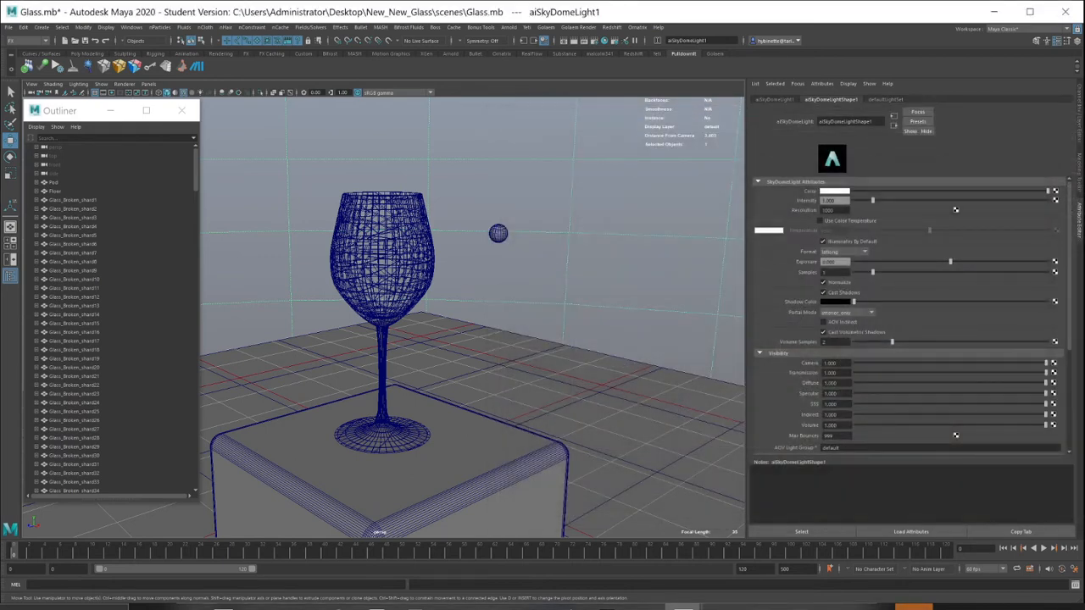
Step: Select all the Glass_Broken shard objects in the Outliner, from the first to the last one
click(73, 200)
drag(196, 169, 196, 468)
shift+click(82, 429)
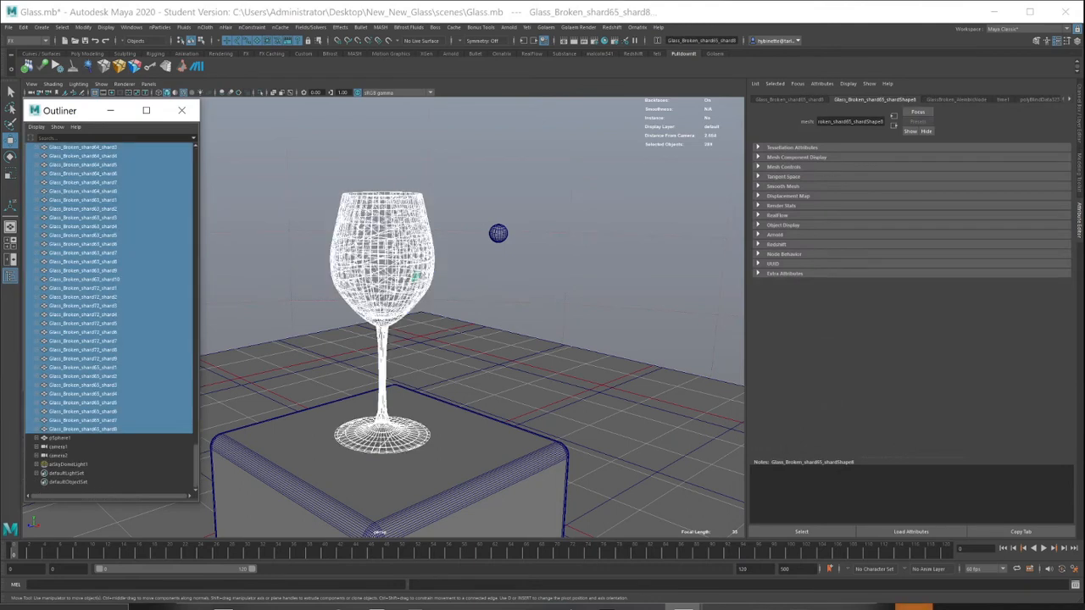
key(ctrl+h)
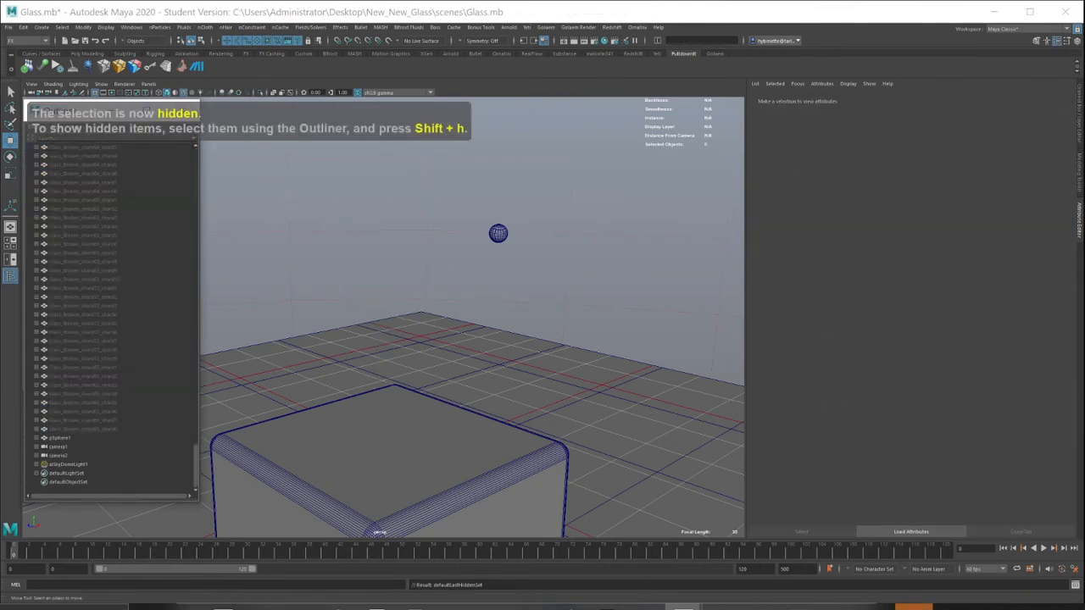
scroll(110, 318, up, 10)
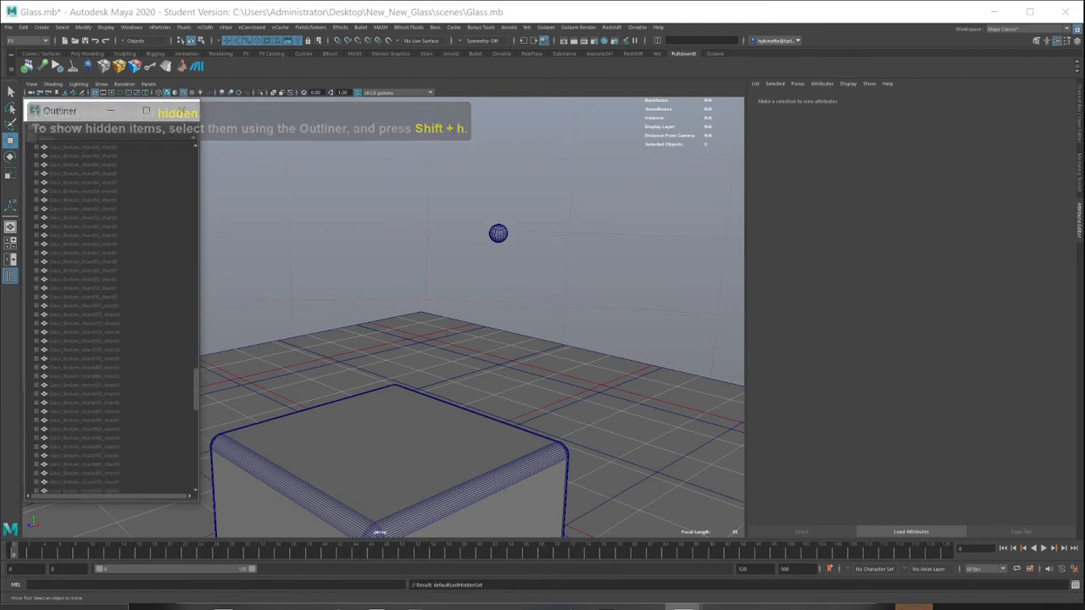
scroll(110, 318, down, 10)
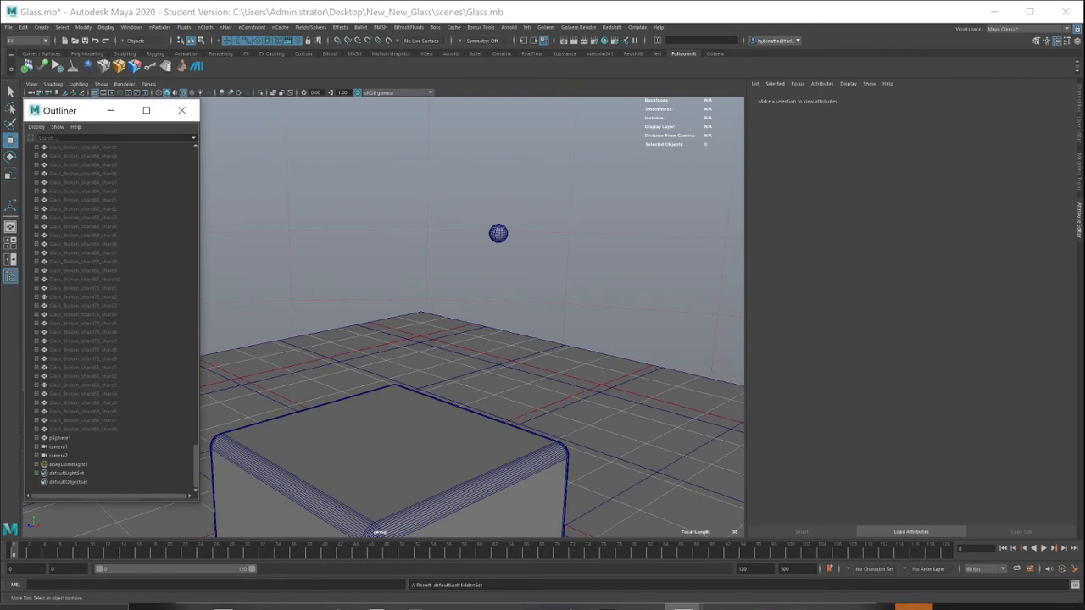
key(ctrl+z)
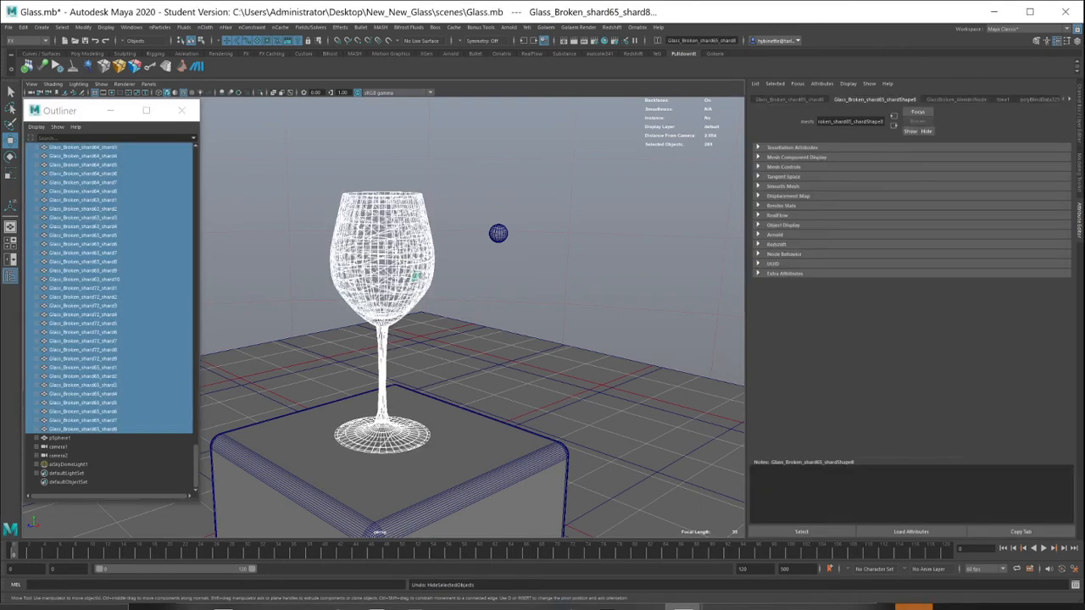
Step: Group the selected glass shards and rename the group Hide
key(ctrl+g)
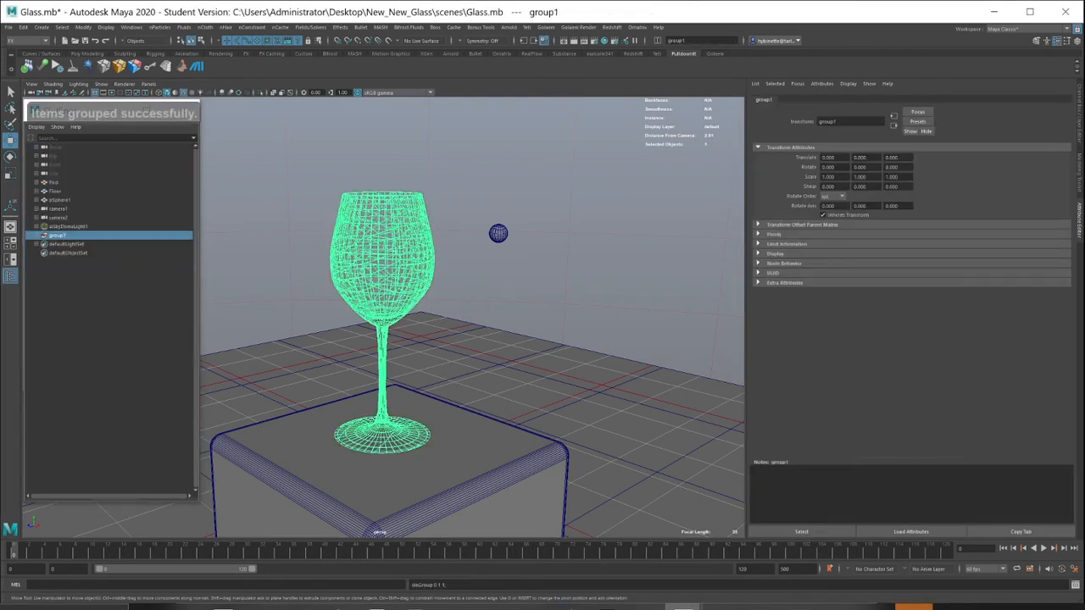
double_click(58, 236)
text(Hide)
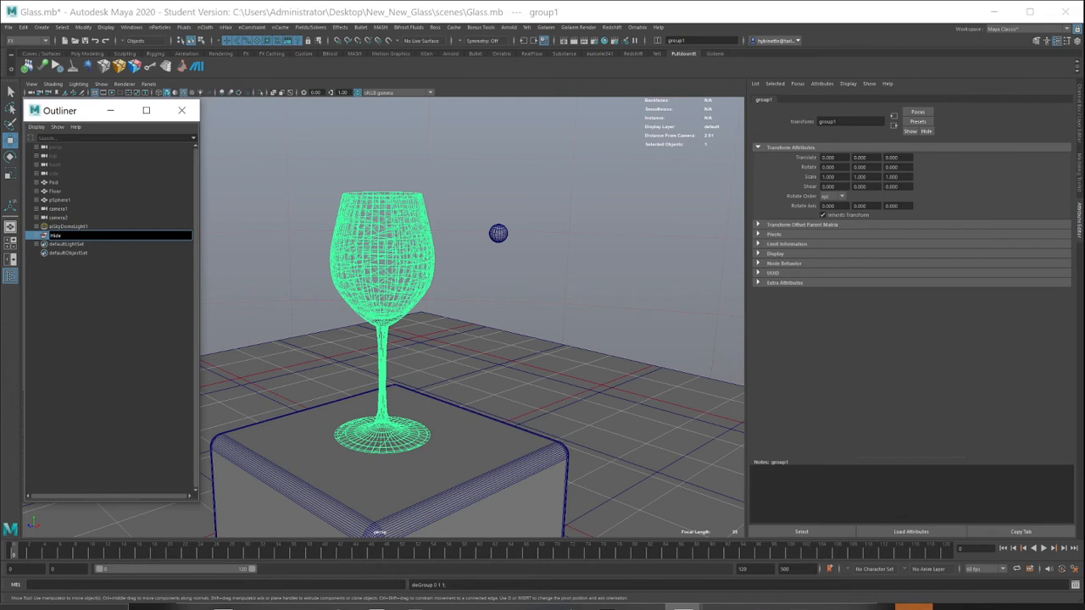
key(Return)
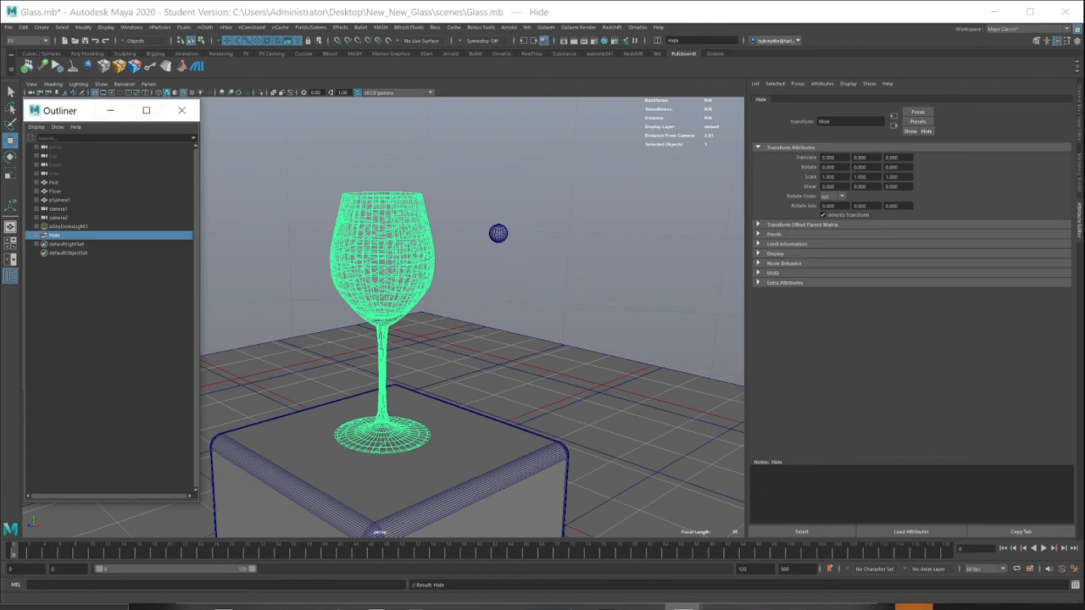
Step: Connect a File texture to the Color attribute of aiSkyDomeLight1
click(68, 226)
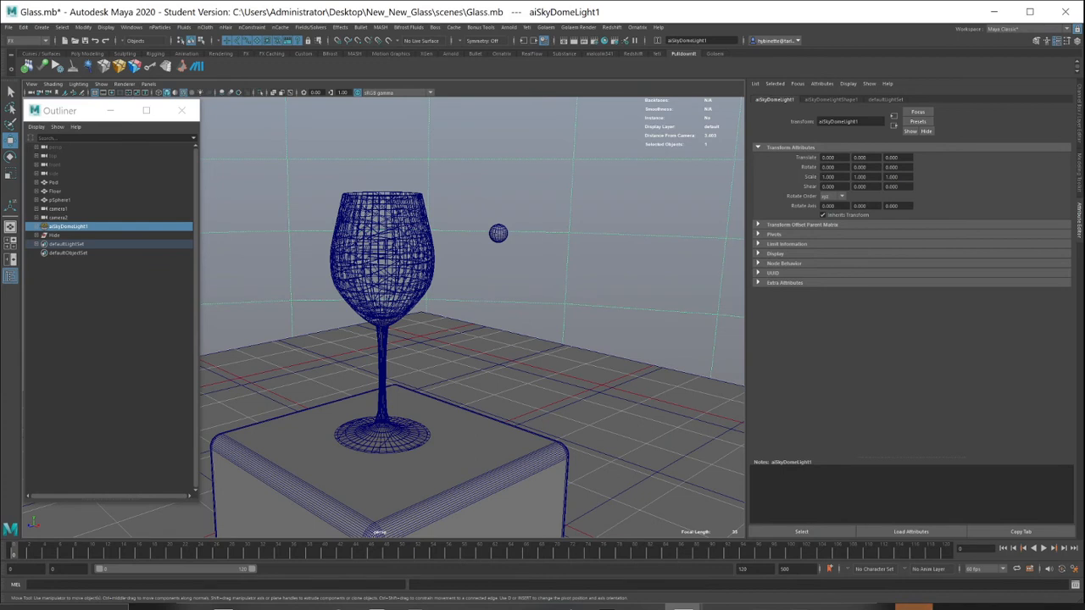
click(831, 100)
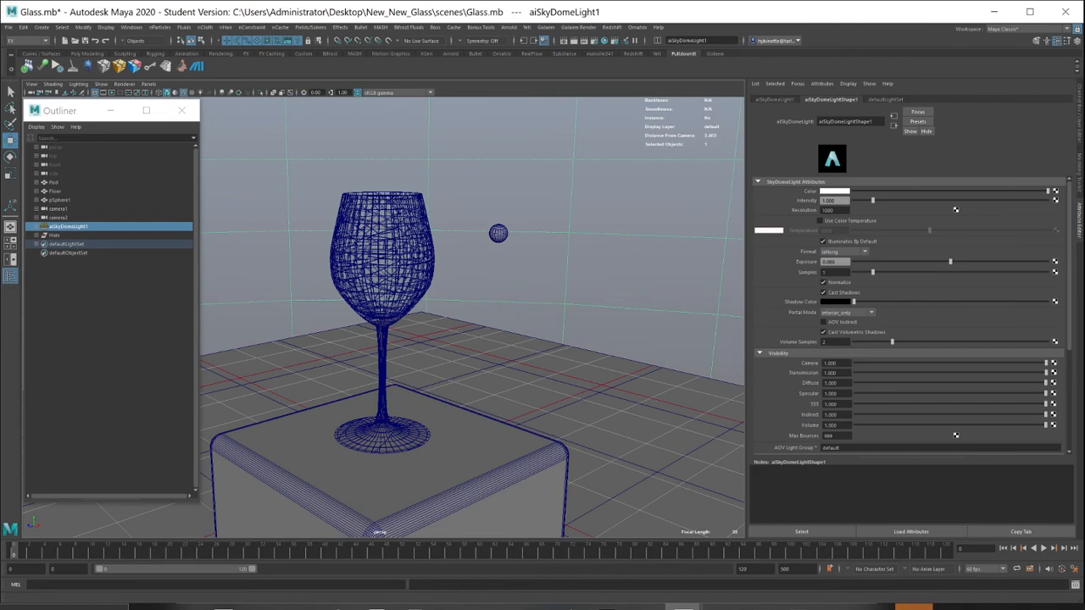
click(1055, 191)
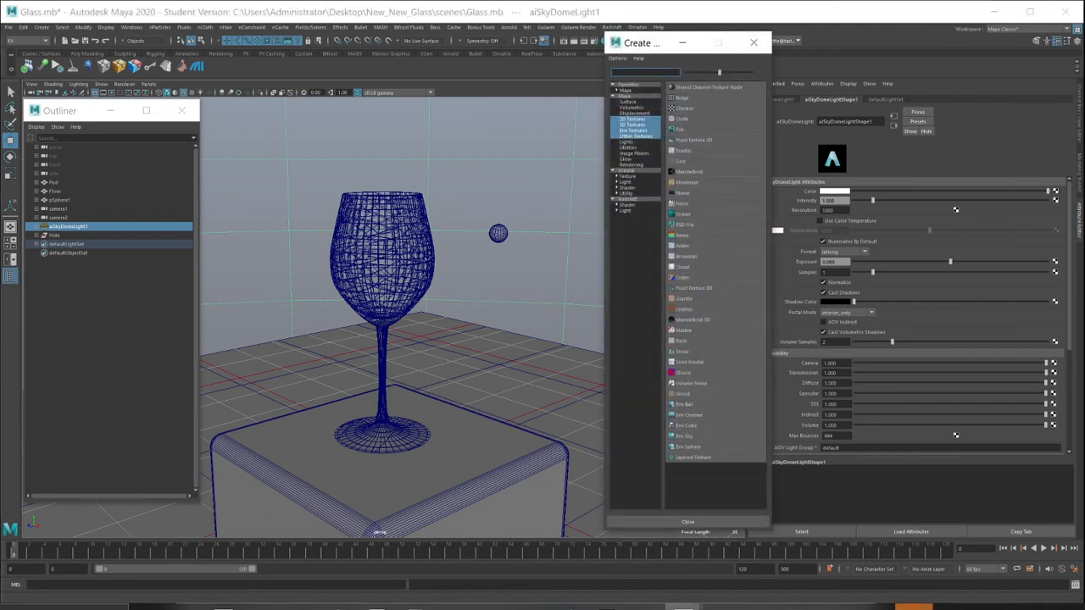
click(680, 130)
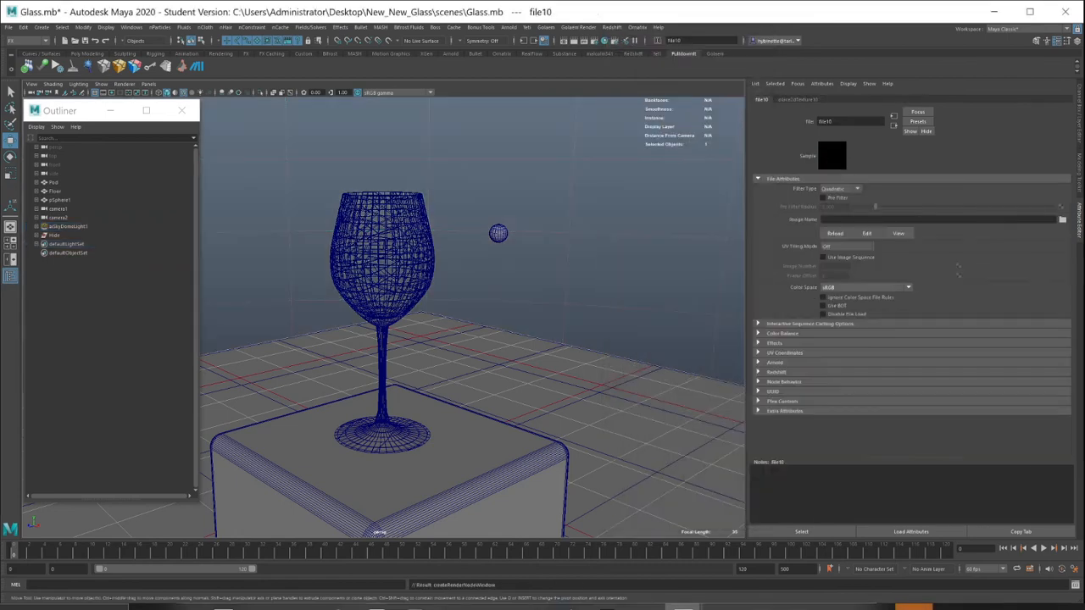
Step: Load studio001small.hdr from the Studio_Light folder as the skydome's file texture image and view the environment around the glass
click(1062, 219)
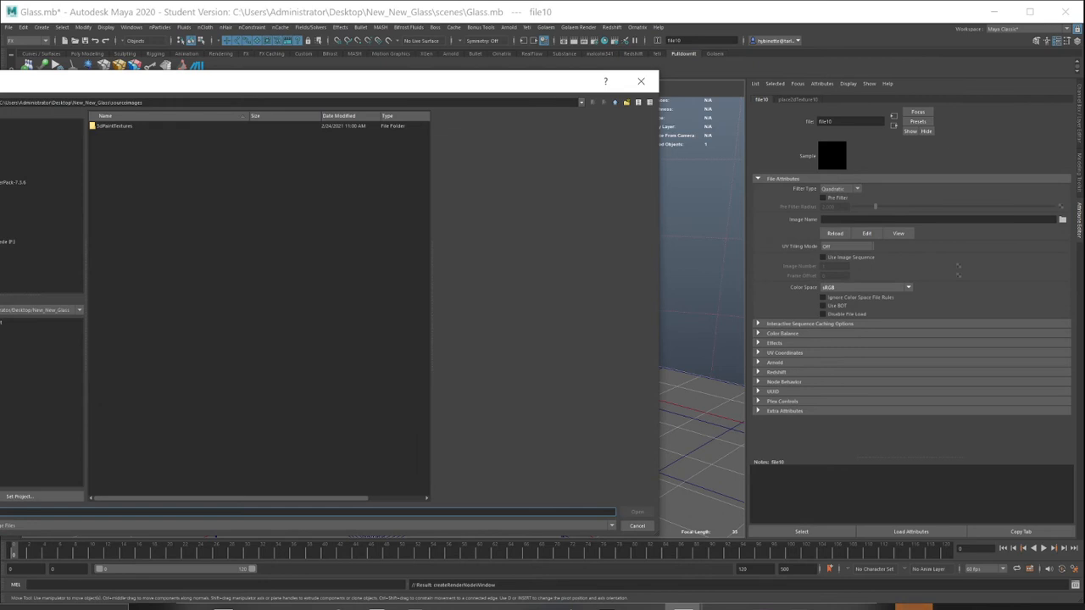
drag(339, 82, 227, 68)
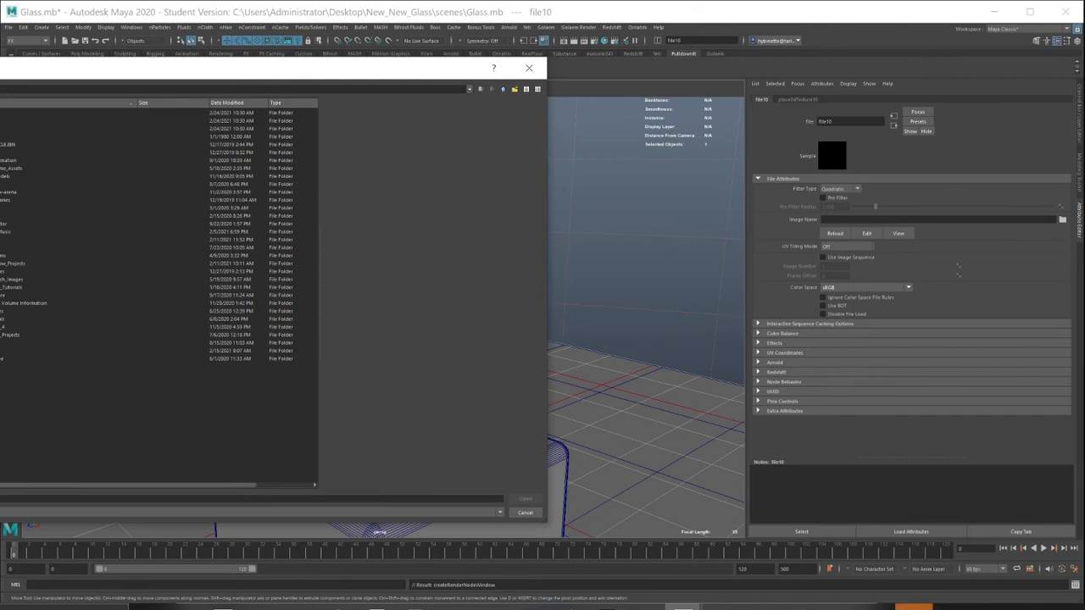
click(3, 215)
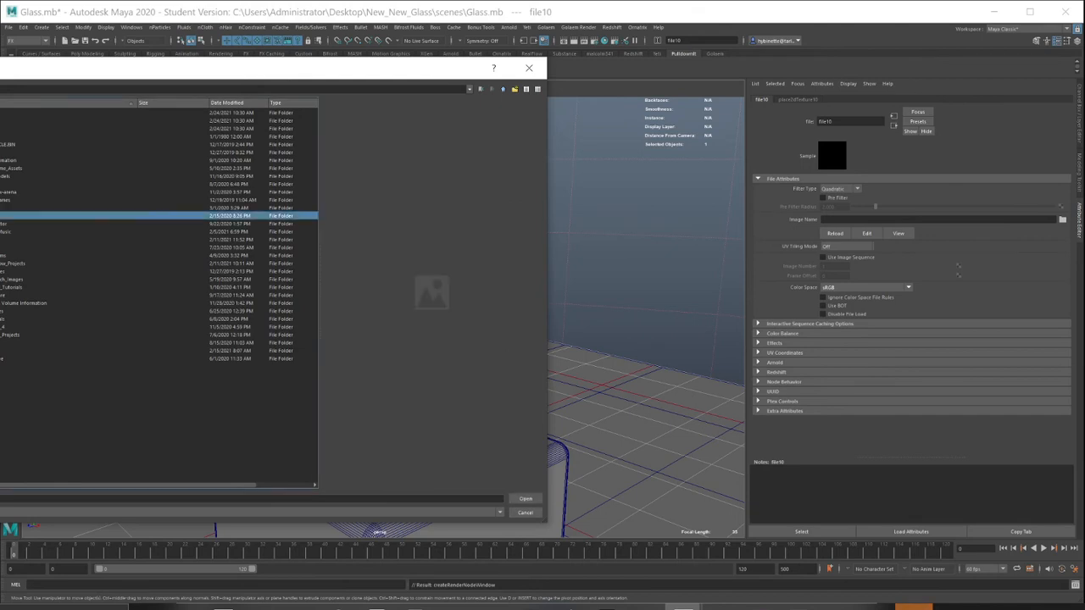
key(Return)
drag(130, 68, 639, 125)
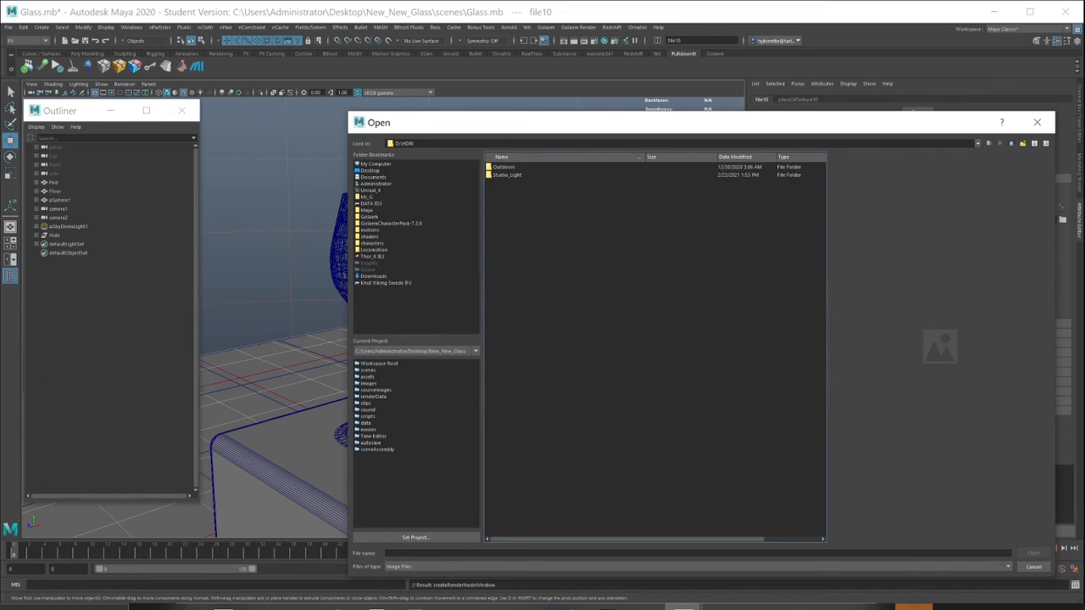
double_click(508, 174)
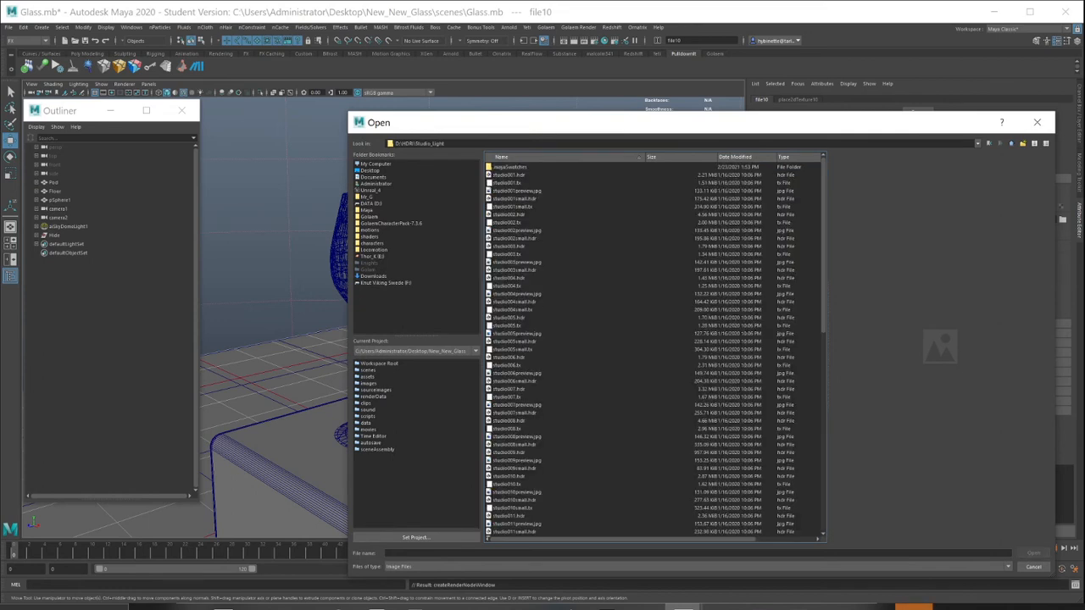
click(515, 198)
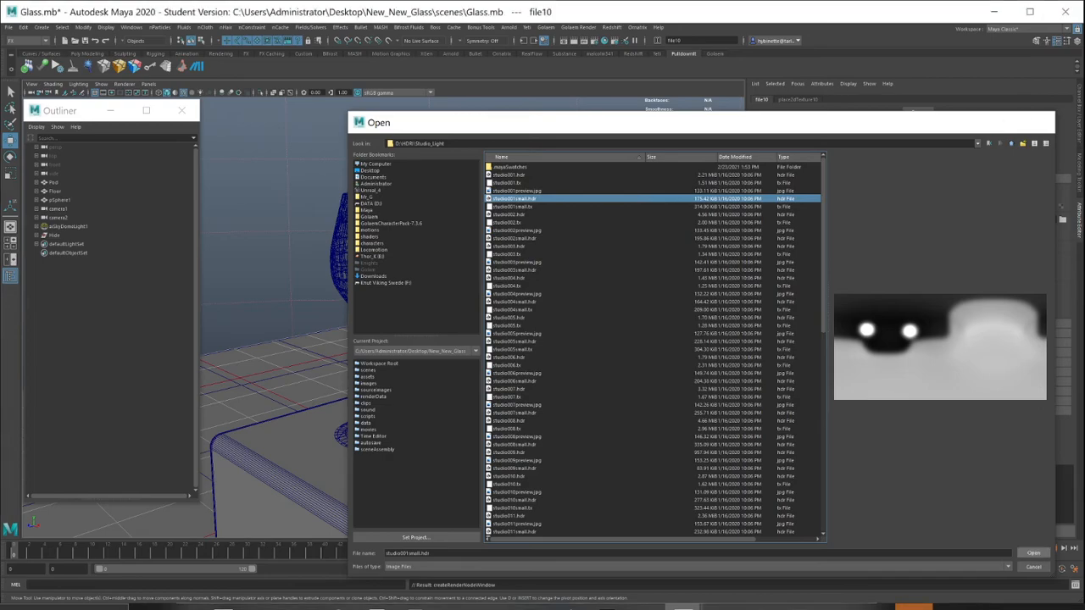
click(1034, 553)
alt+drag(627, 297, 708, 234)
alt+drag(356, 224, 623, 340)
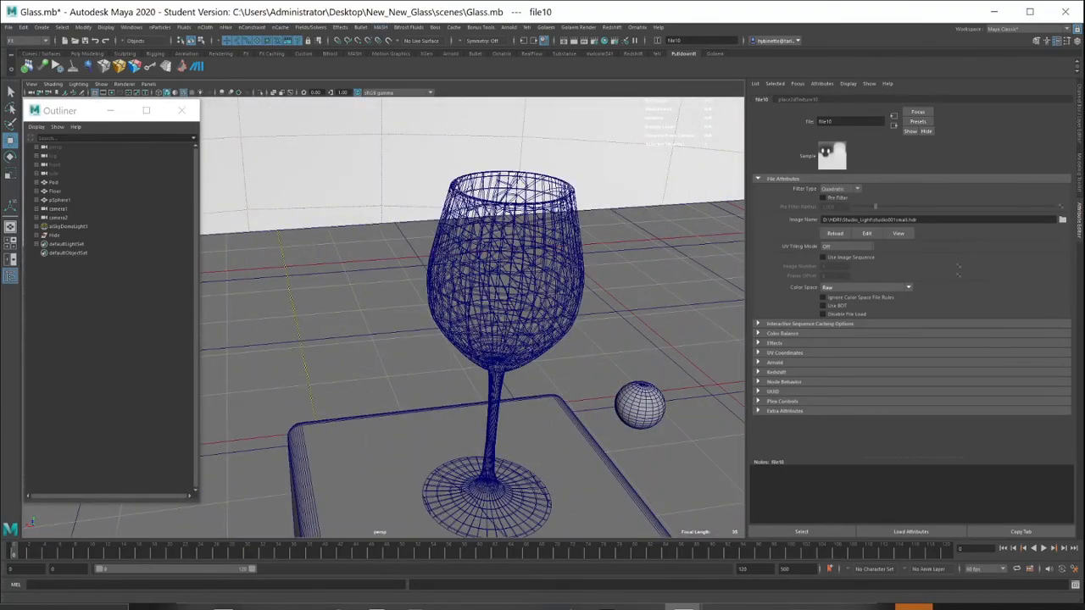
click(361, 27)
click(399, 50)
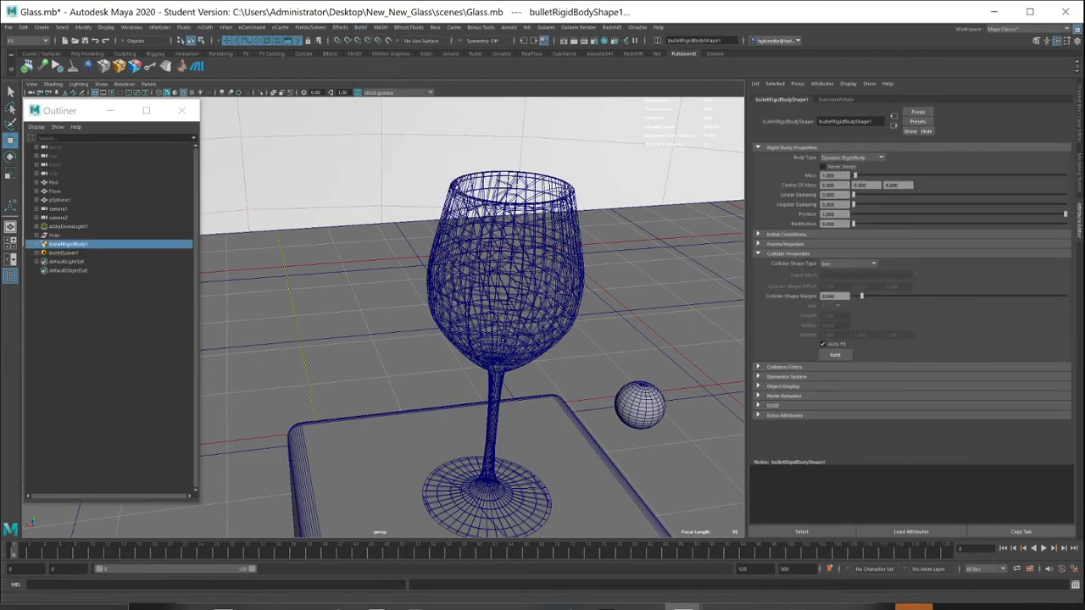
key(ctrl+z)
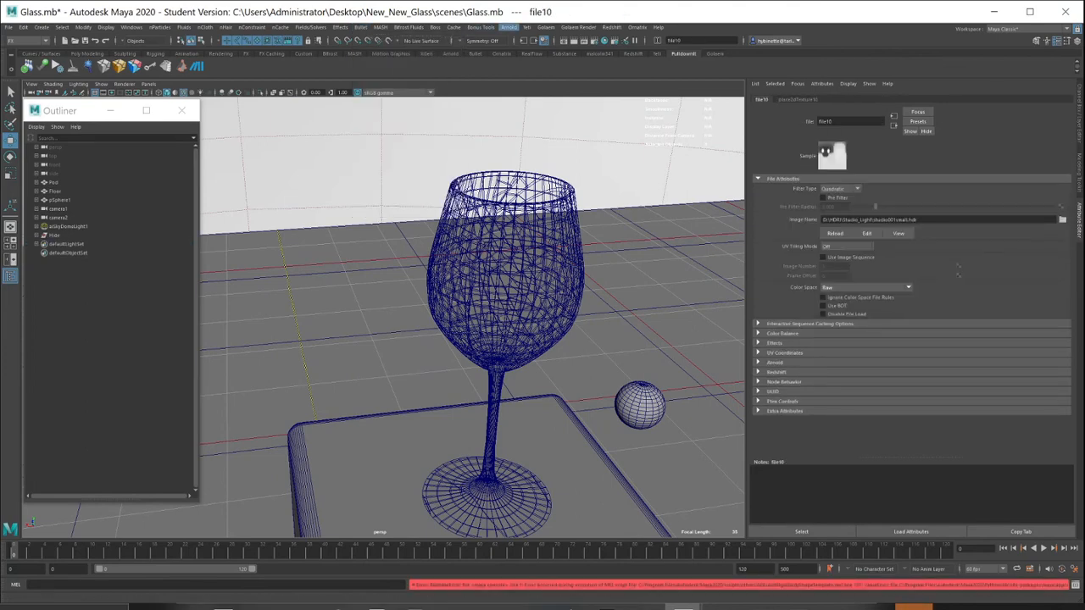
Step: Render the glass in Arnold RenderView from several angles to check the HDR lighting, then close the render and reframe the scene
click(509, 27)
click(521, 43)
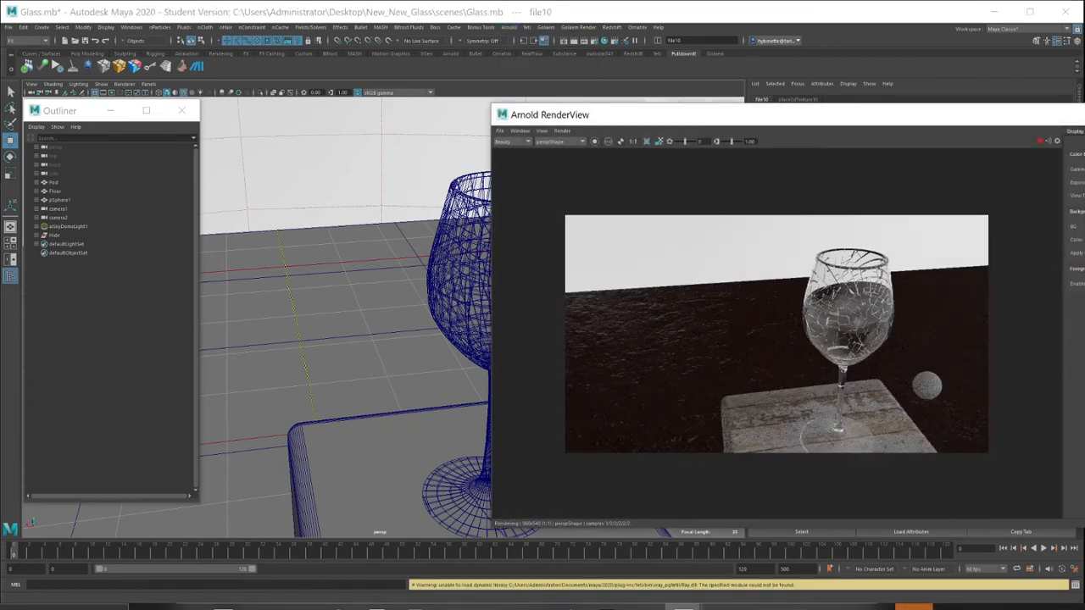
alt+drag(356, 339, 205, 266)
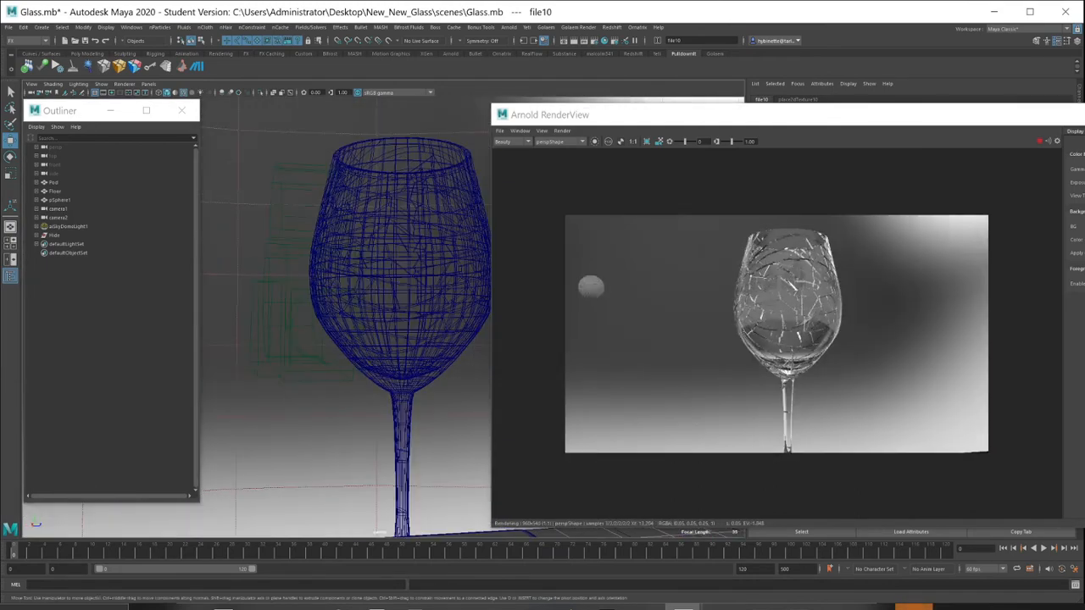
alt+drag(364, 296, 275, 323)
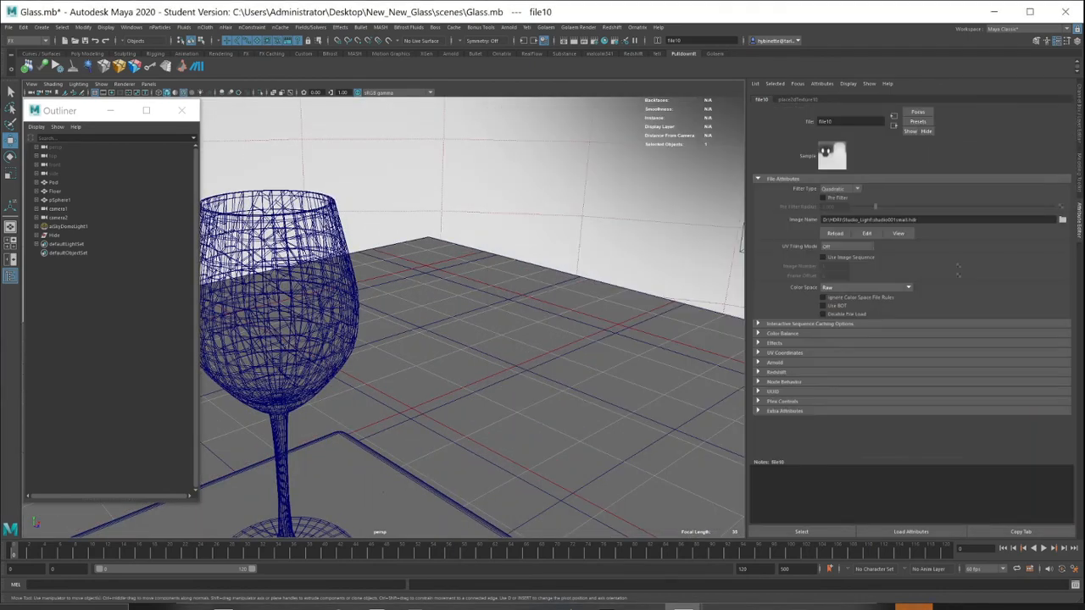
key(f)
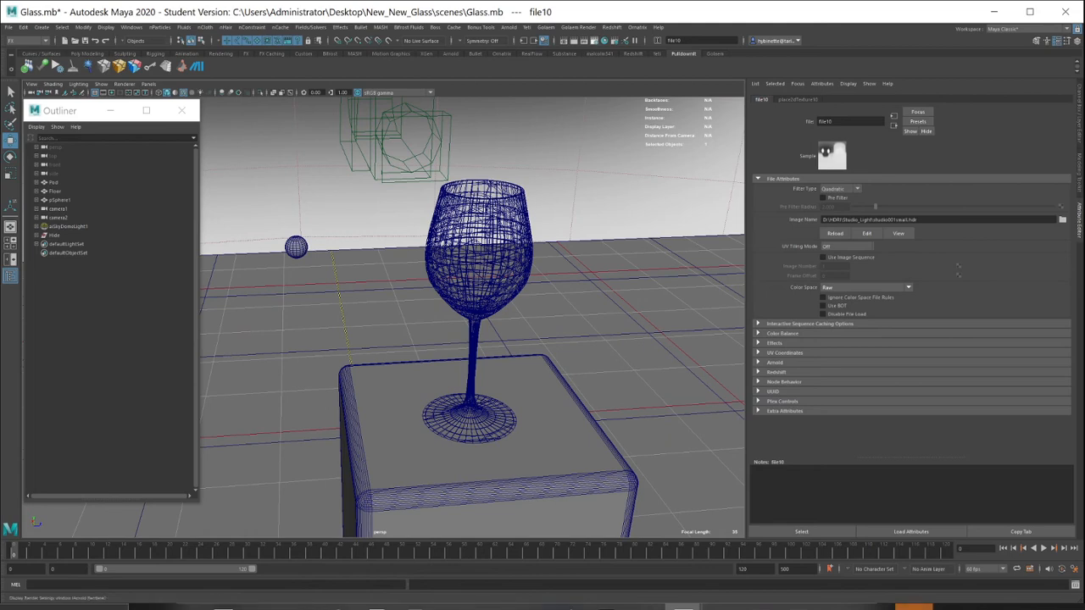
Step: Set the render output's file name prefix to <Camera>_Broken in the Render Settings
click(595, 40)
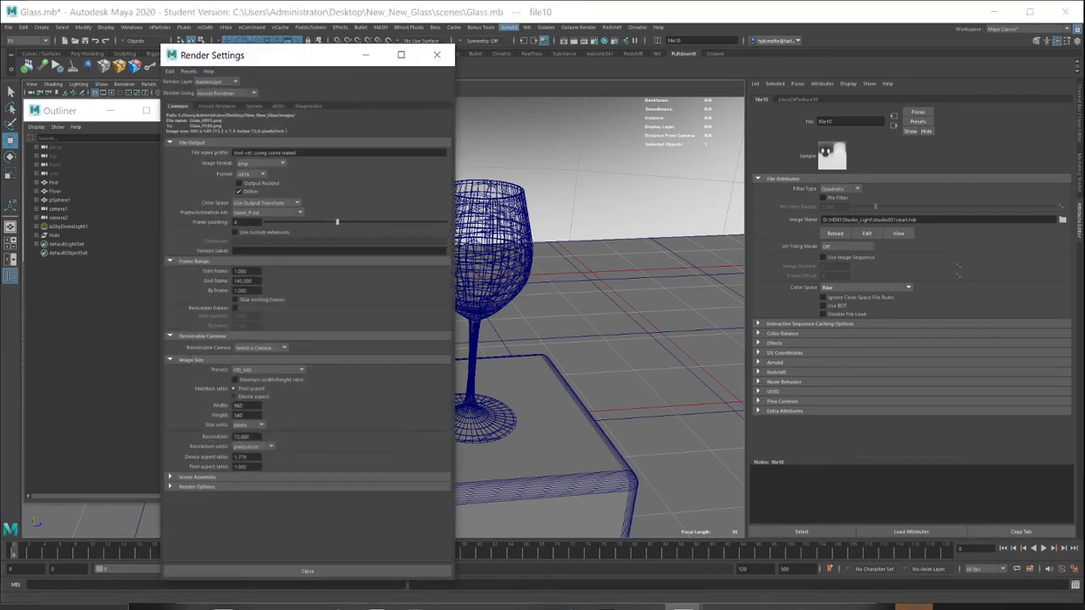
drag(227, 55, 738, 108)
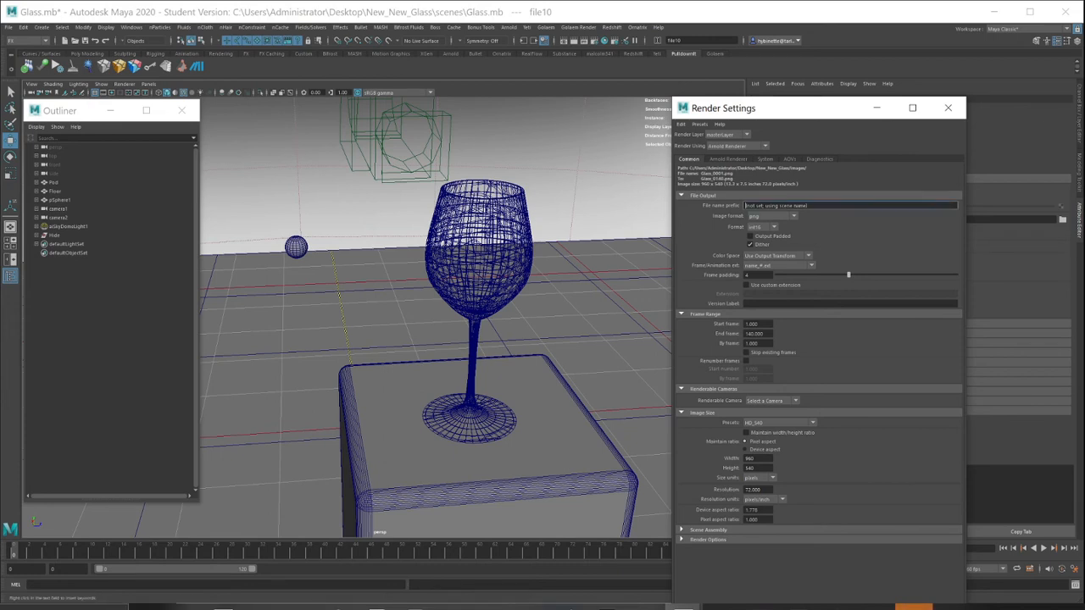
right_click(754, 207)
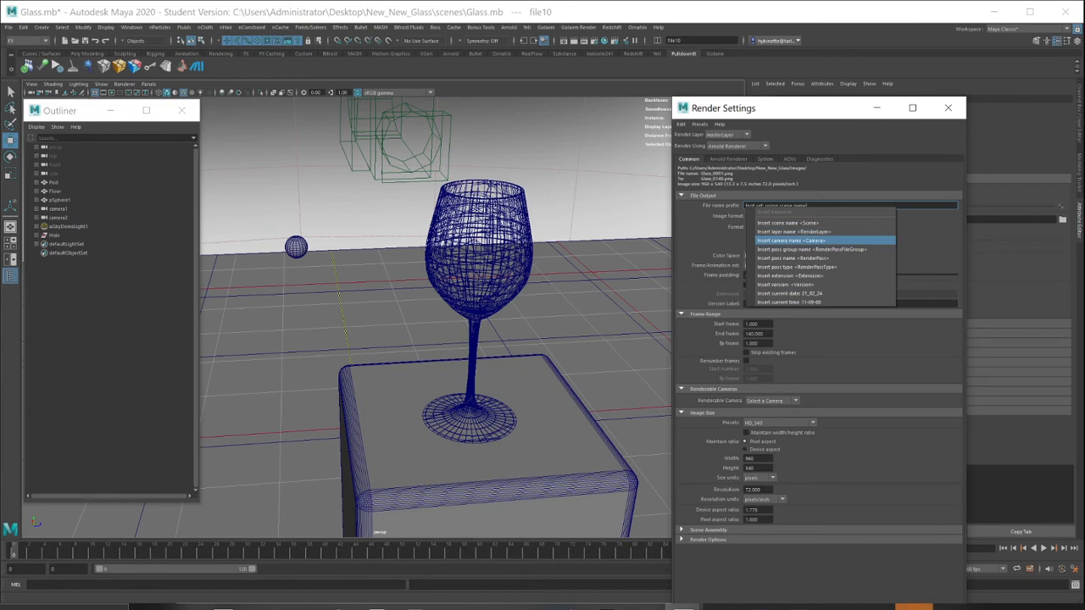
click(791, 240)
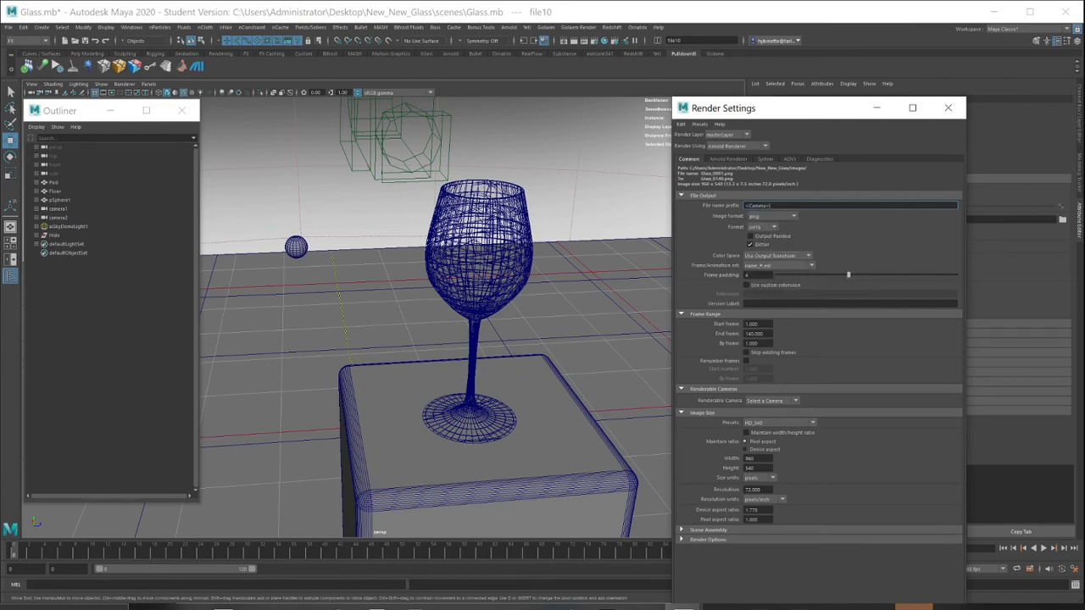
text(_f)
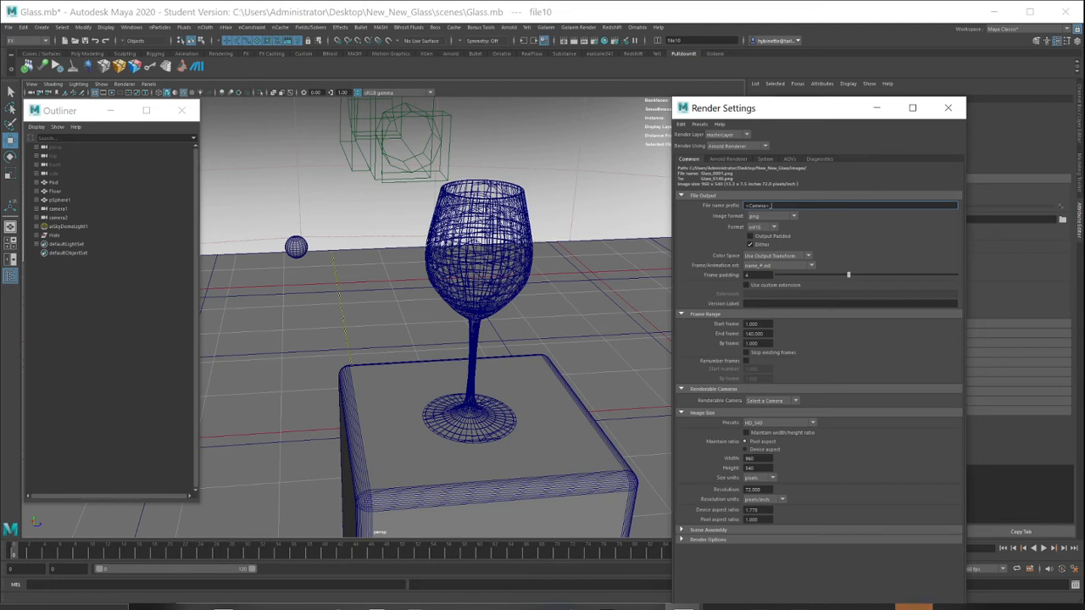
text(rame)
key(Return)
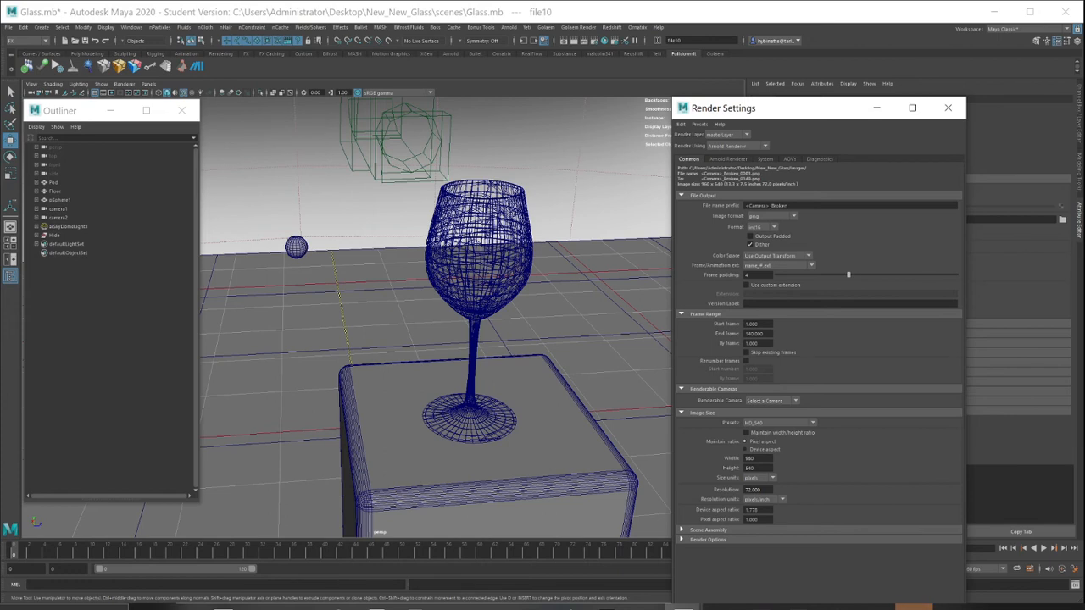
Step: Set the render output to 16-bit png with name_#.ext frame naming and the Use Output Transform color space
click(772, 216)
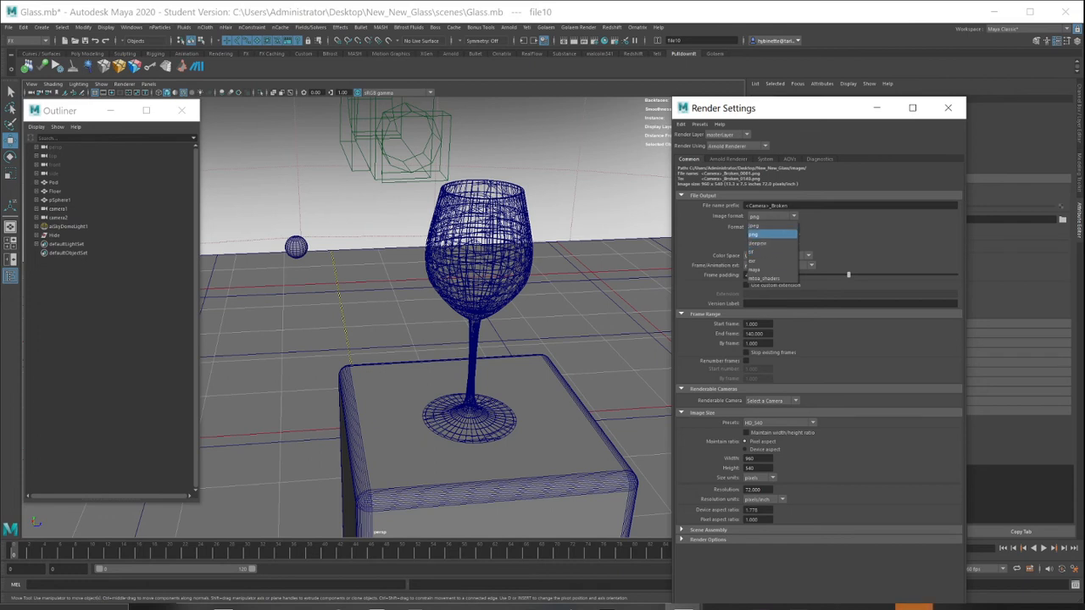
key(Return)
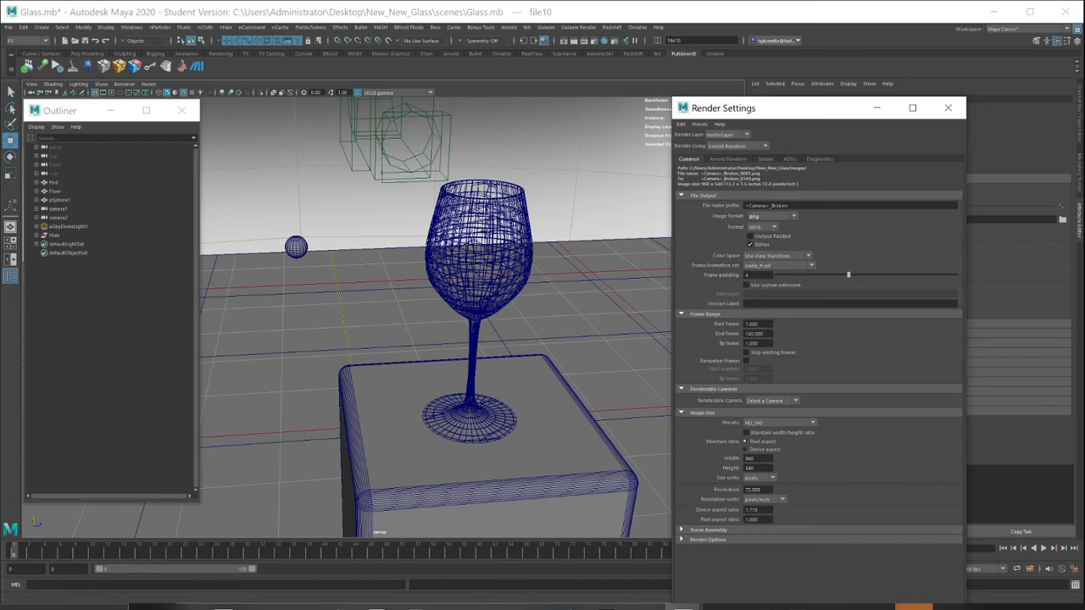
click(778, 265)
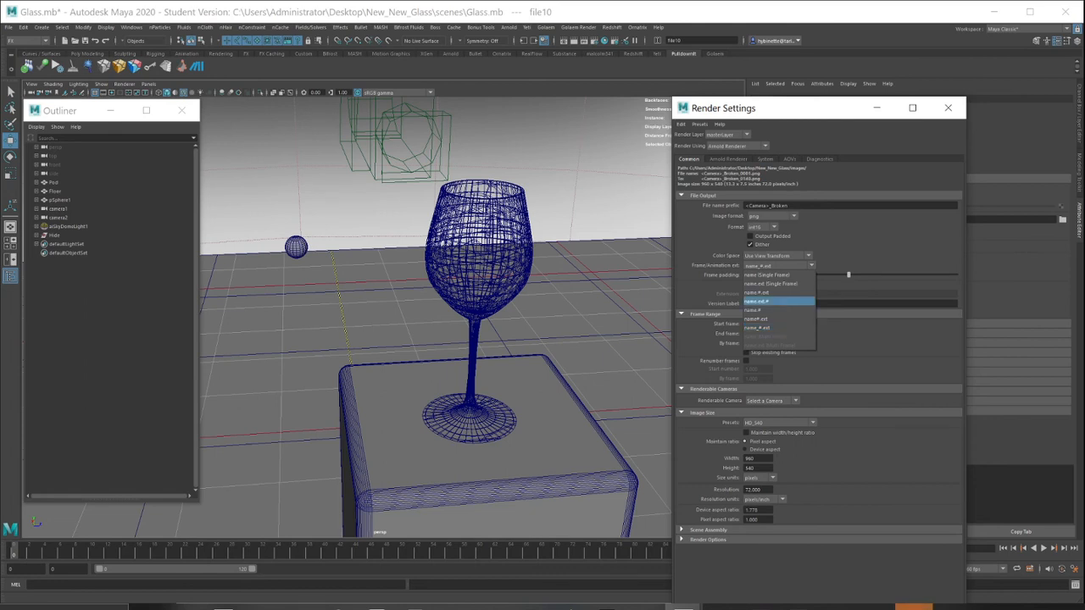
key(Return)
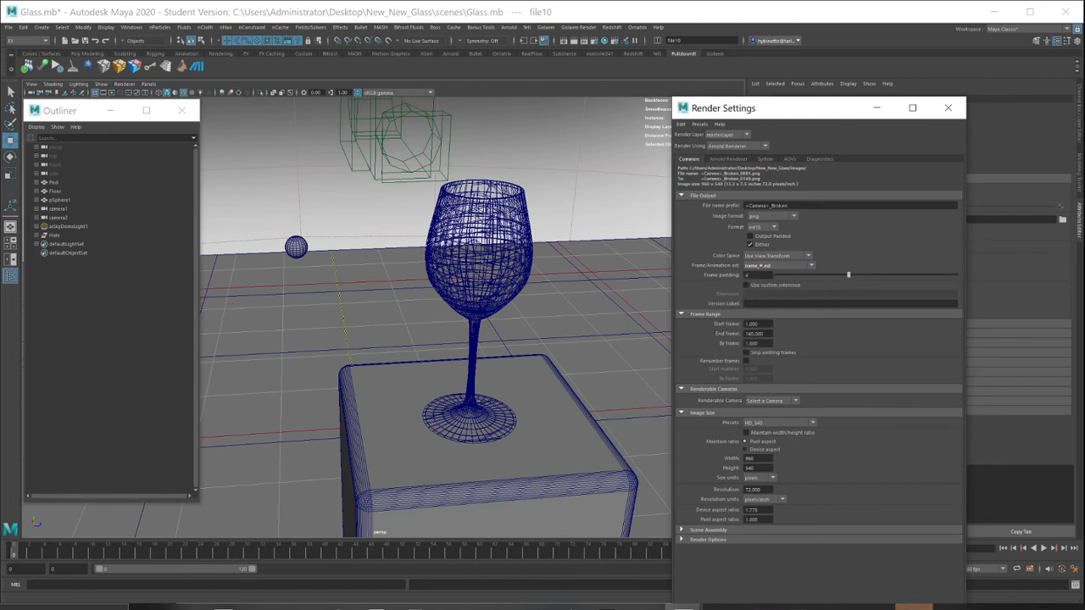
click(762, 227)
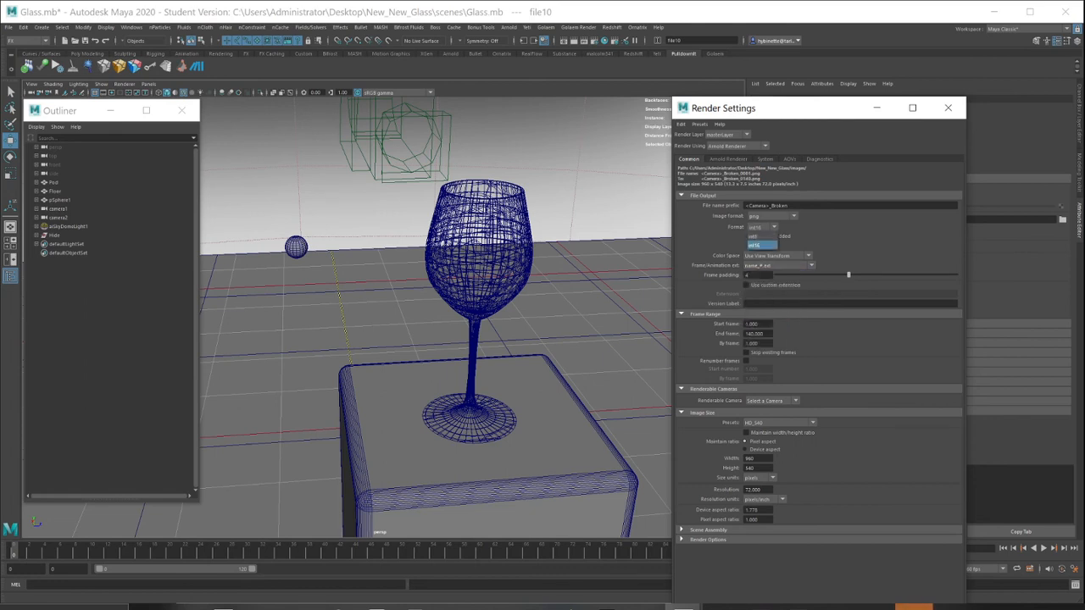
click(762, 245)
click(777, 255)
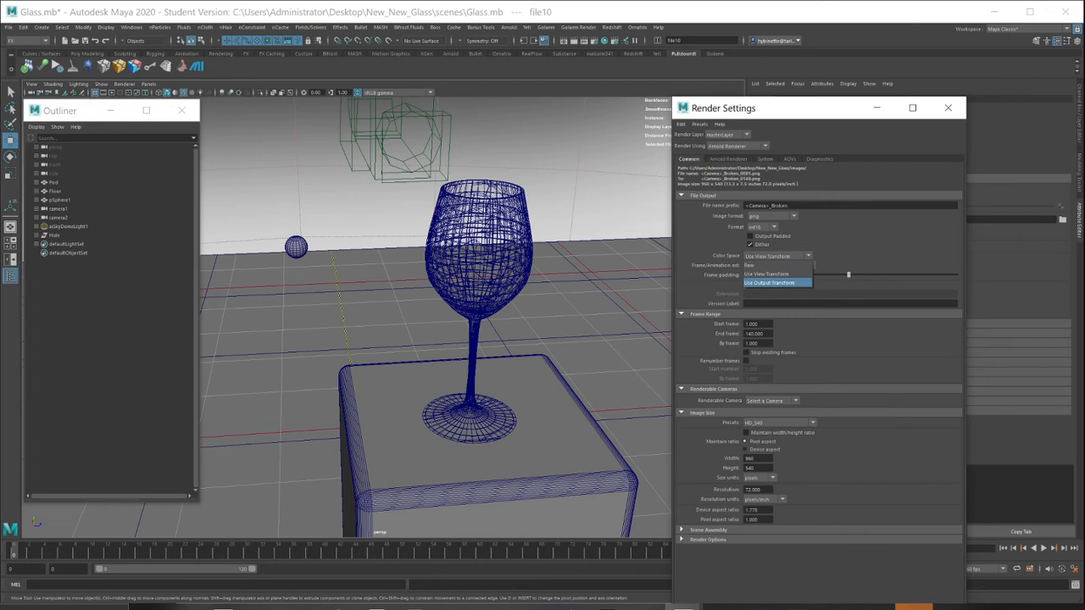
click(769, 282)
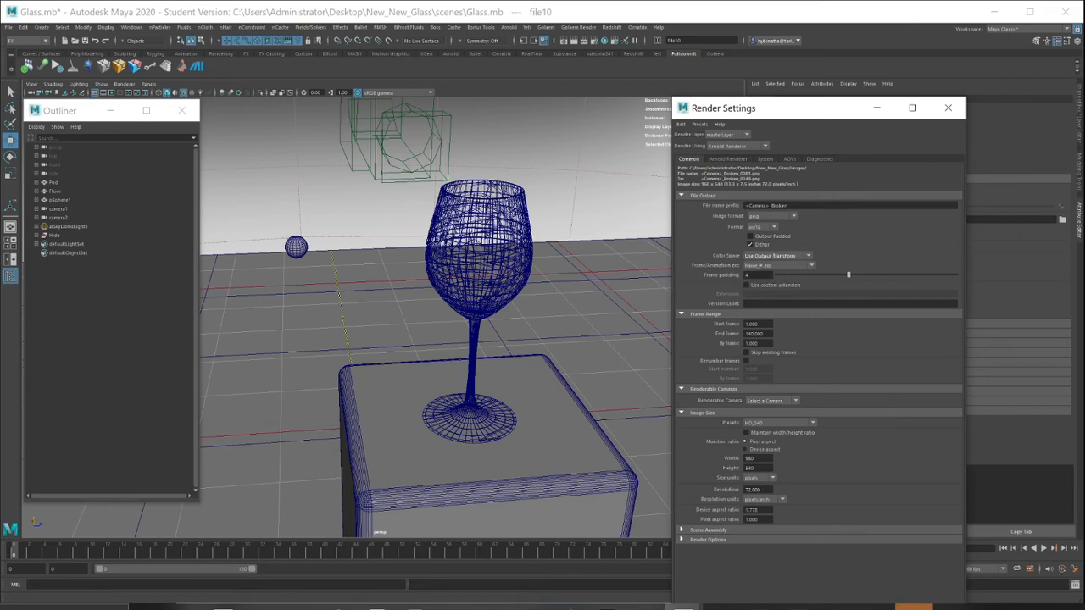
Step: Make camera1 the renderable camera and add camera2 as a second renderable camera
click(772, 400)
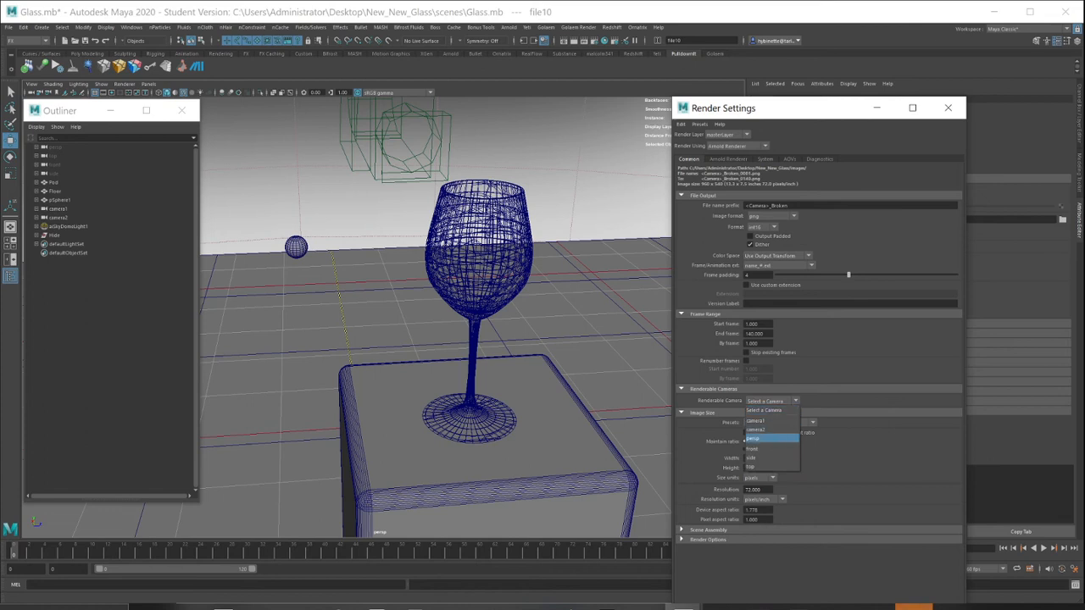
click(754, 439)
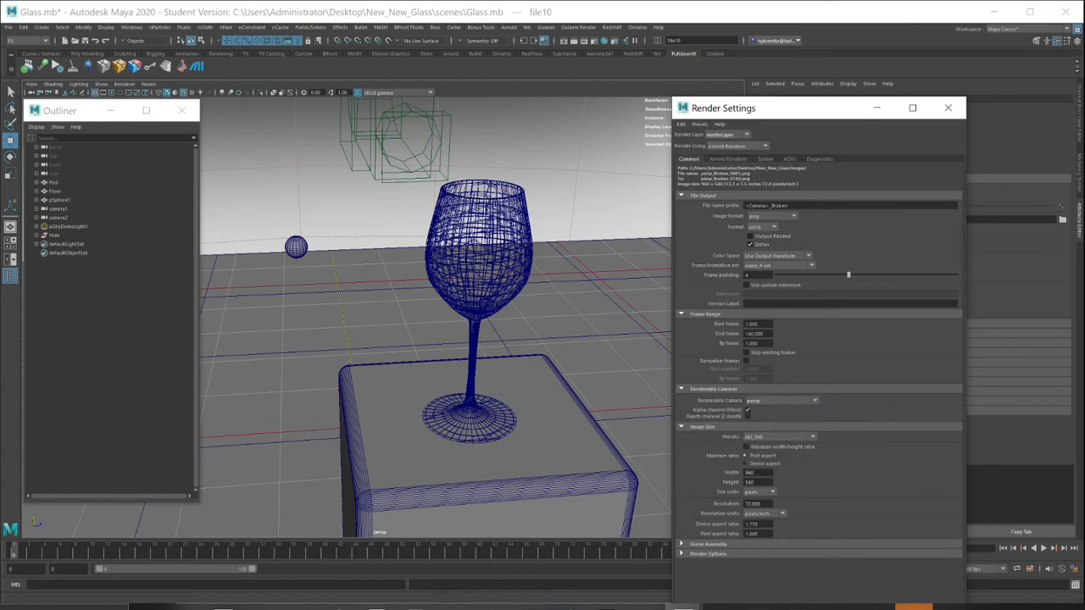
click(780, 400)
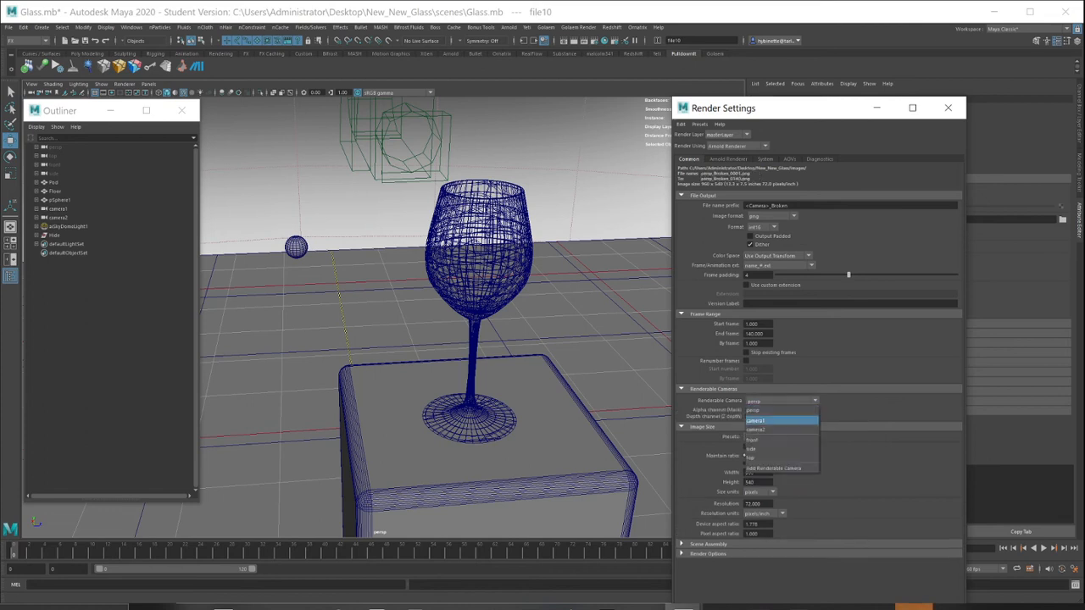
click(756, 421)
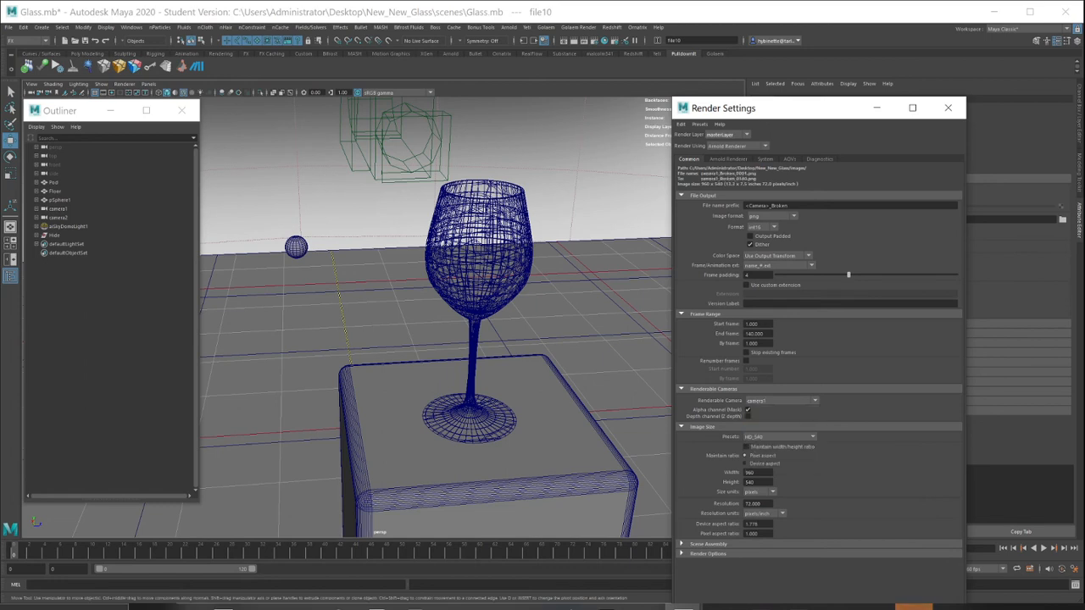
click(780, 400)
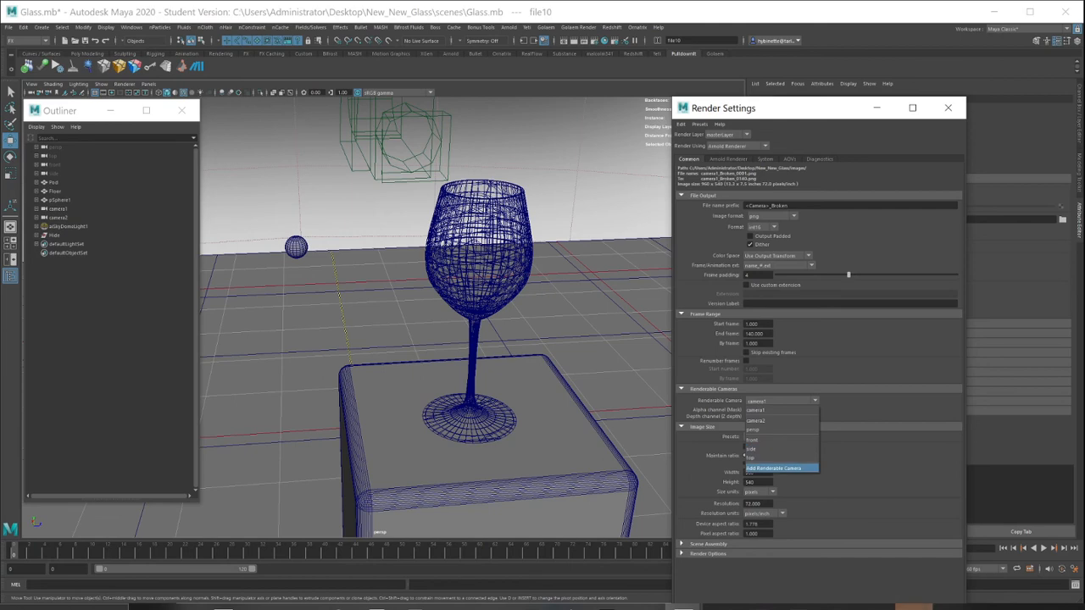
click(773, 468)
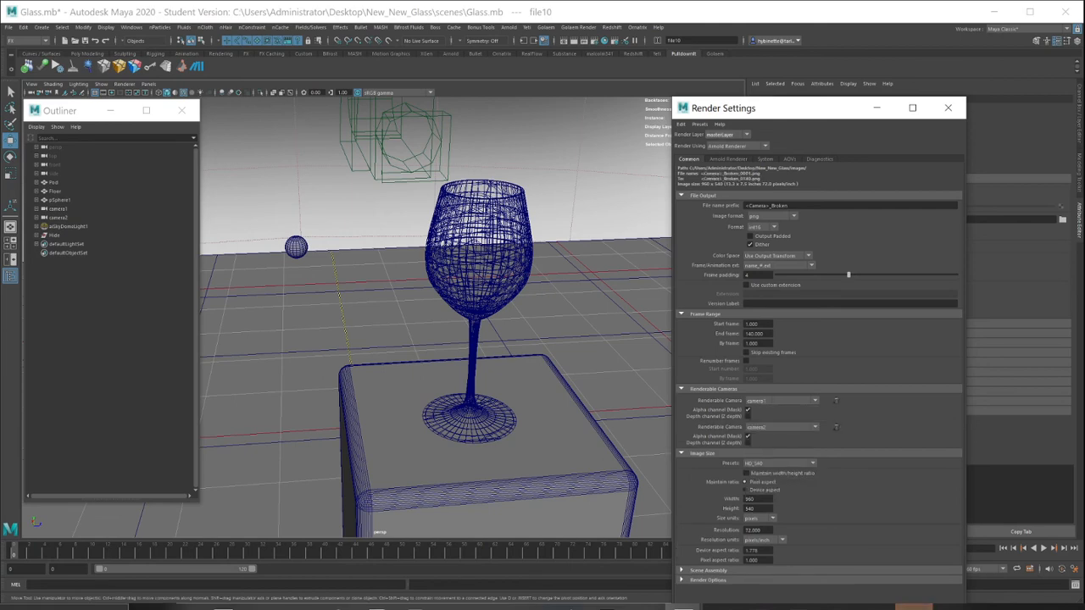
Step: Set the render image size preset to HD_540
alt+right_drag(648, 266, 601, 266)
alt+middle_drag(601, 266, 565, 188)
alt+right_drag(565, 189, 530, 189)
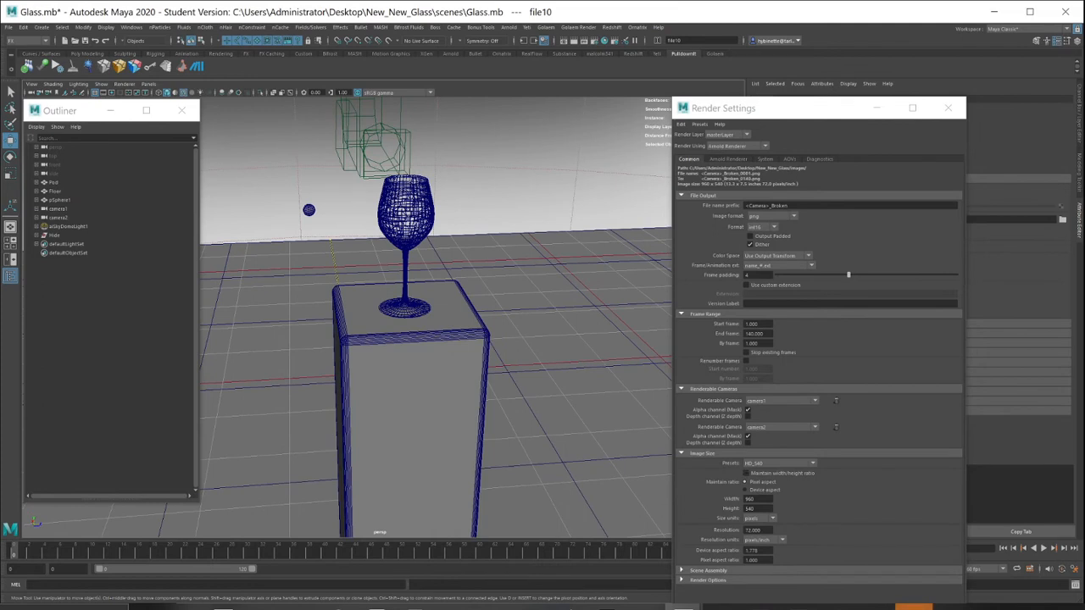
click(778, 464)
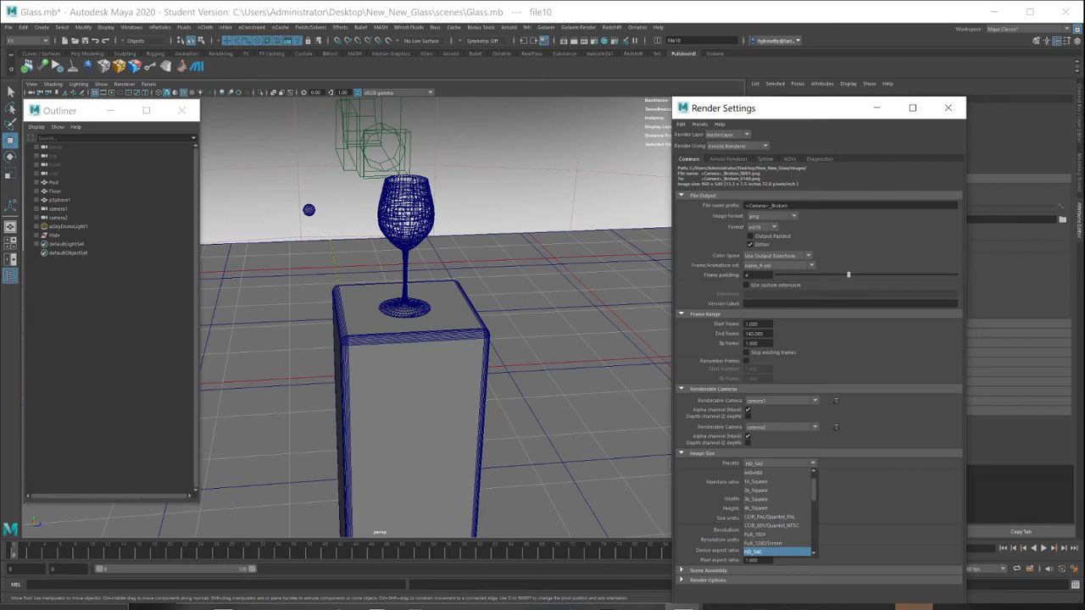
key(Return)
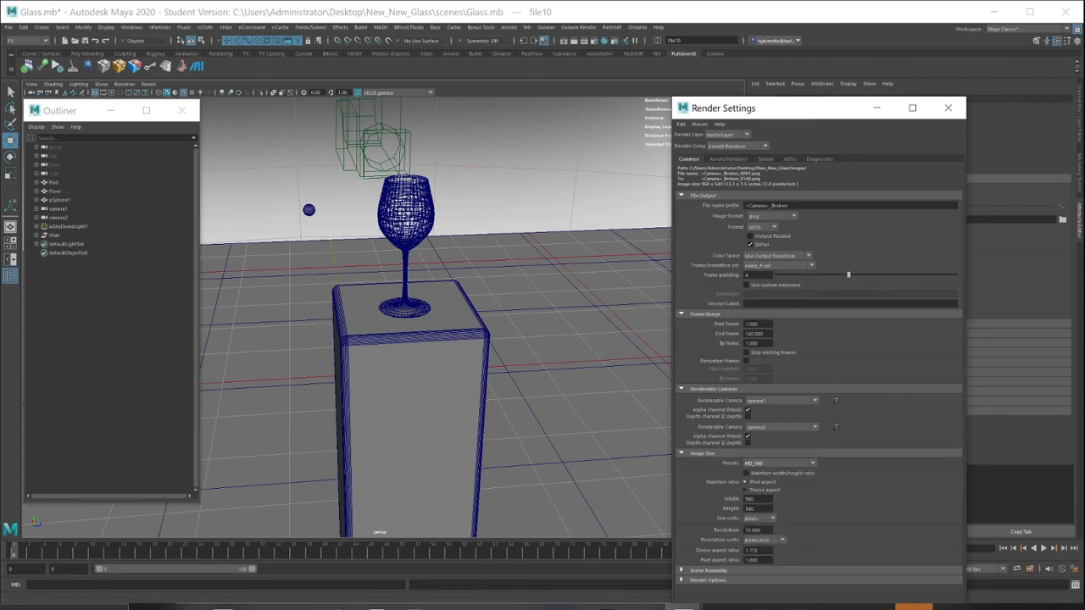
Step: Review the Arnold Renderer sampling settings, then close the Render Settings
click(728, 159)
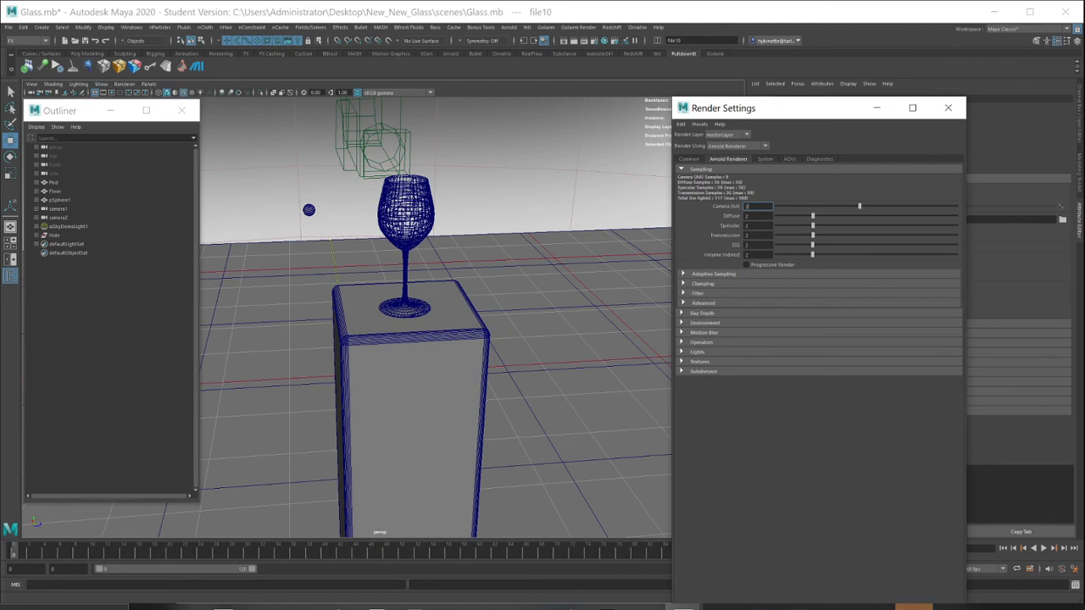
text(1)
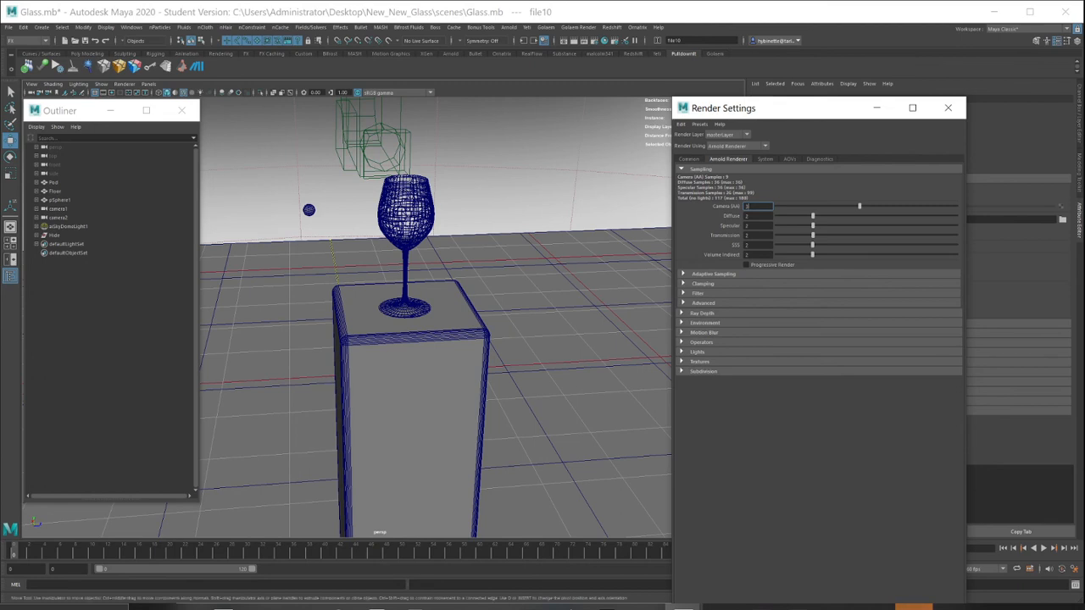
click(948, 108)
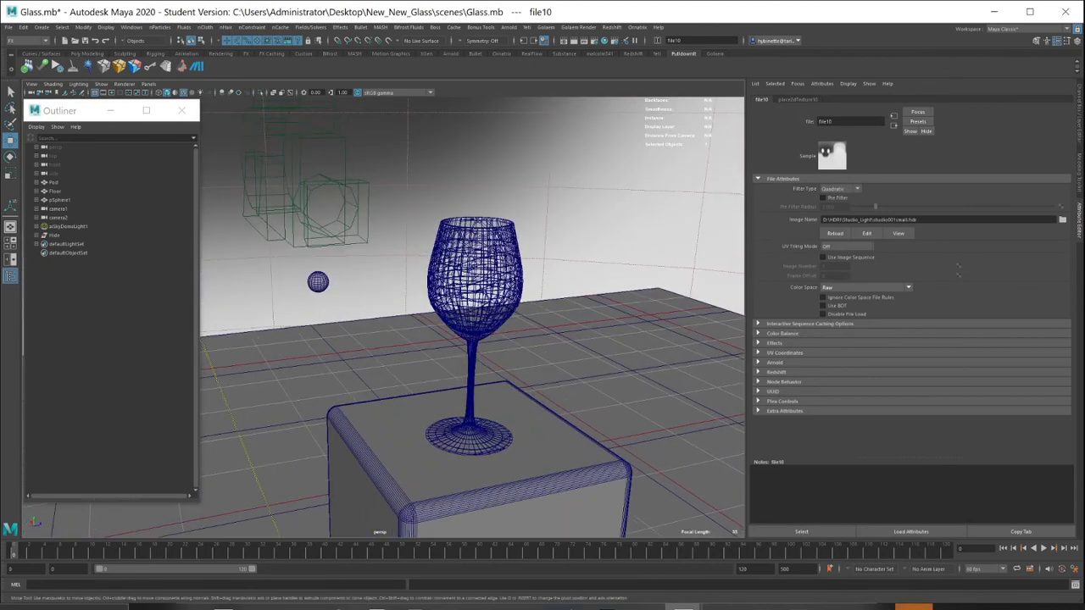
Step: Render the glass from the perspective view in Arnold RenderView, then return to the scene
click(407, 28)
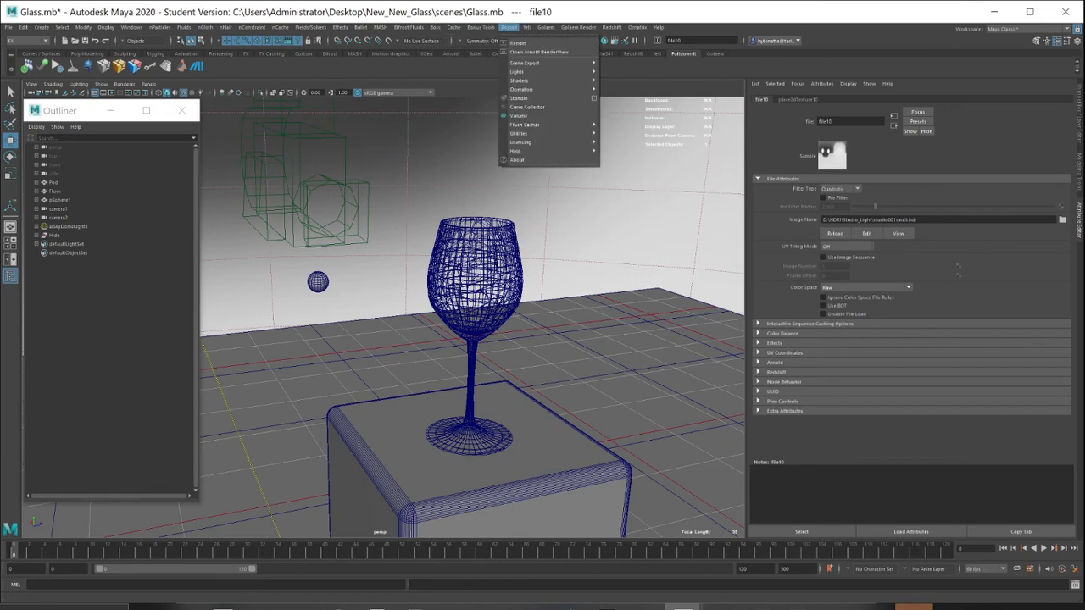
click(518, 42)
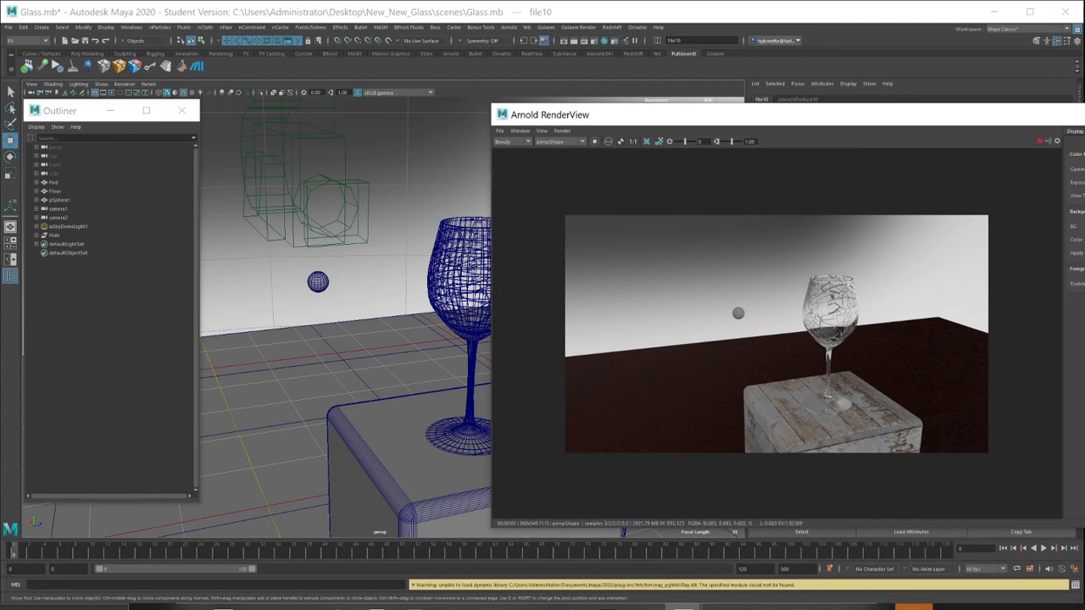
key(alt+Tab)
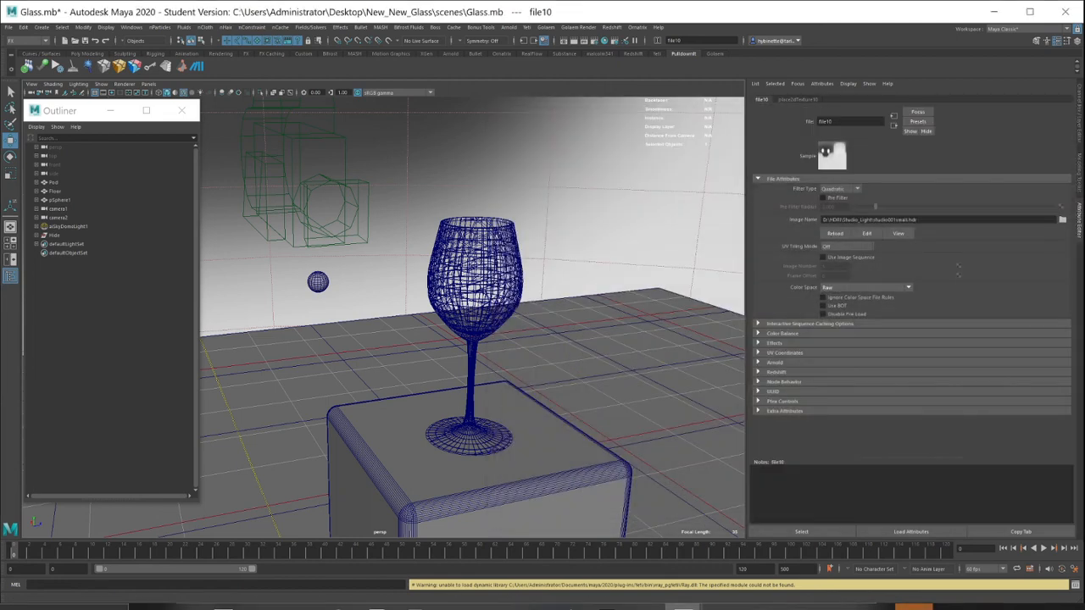
Step: Look through camera1, select aiSkyDomeLight1 and frame the glass more closely within the camera's resolution gate
click(148, 84)
mouse_move(170, 93)
click(251, 93)
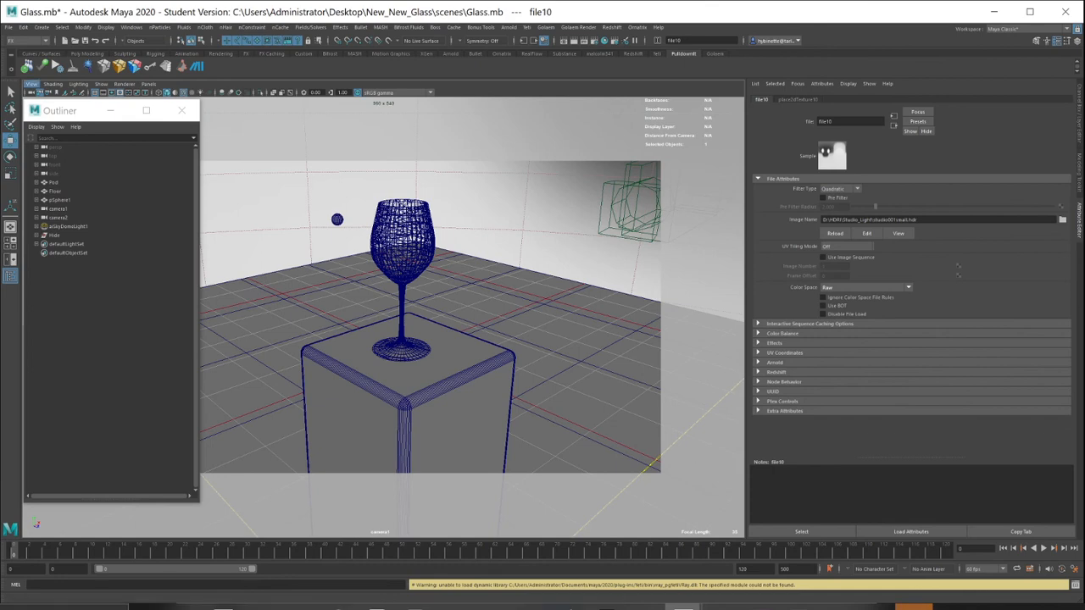
click(67, 227)
alt+middle_drag(407, 322, 401, 343)
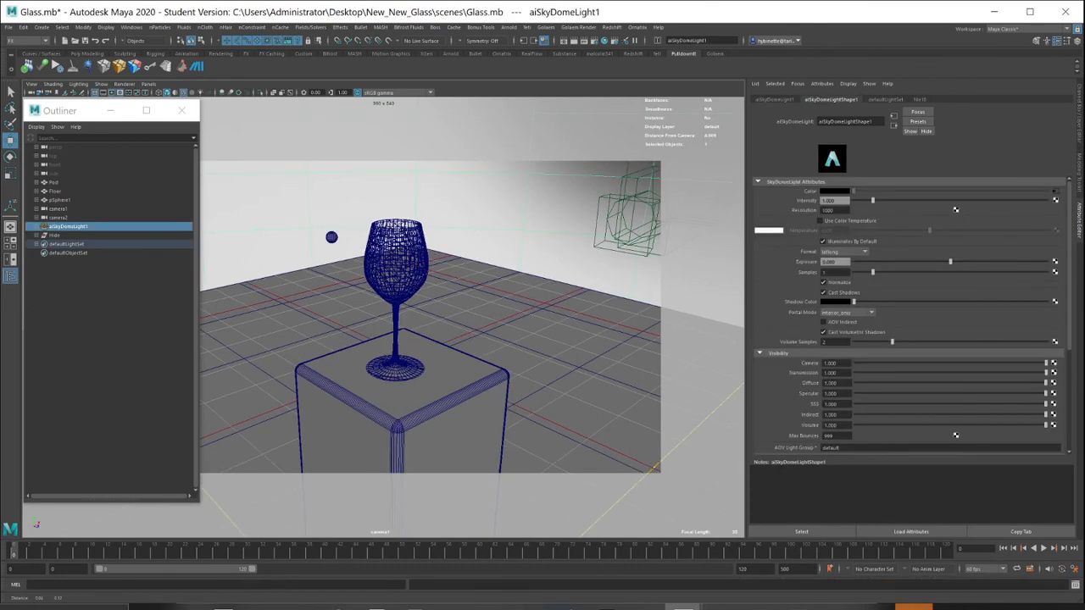
alt+right_drag(401, 343, 450, 344)
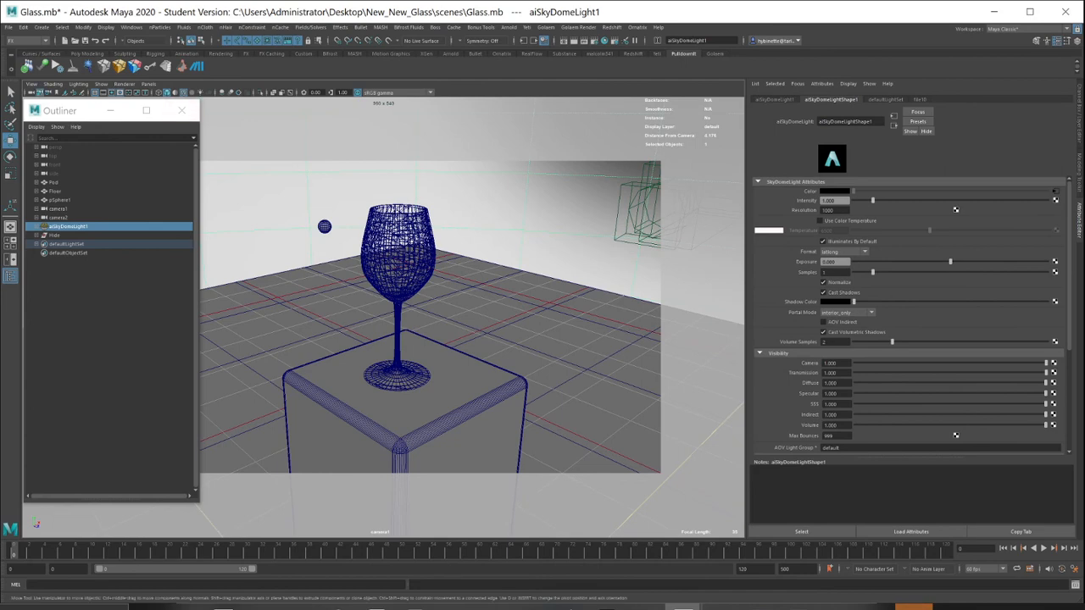
Step: Look through camera2 and play back the shattering glass, moving the Outliner clear of the viewport
click(149, 84)
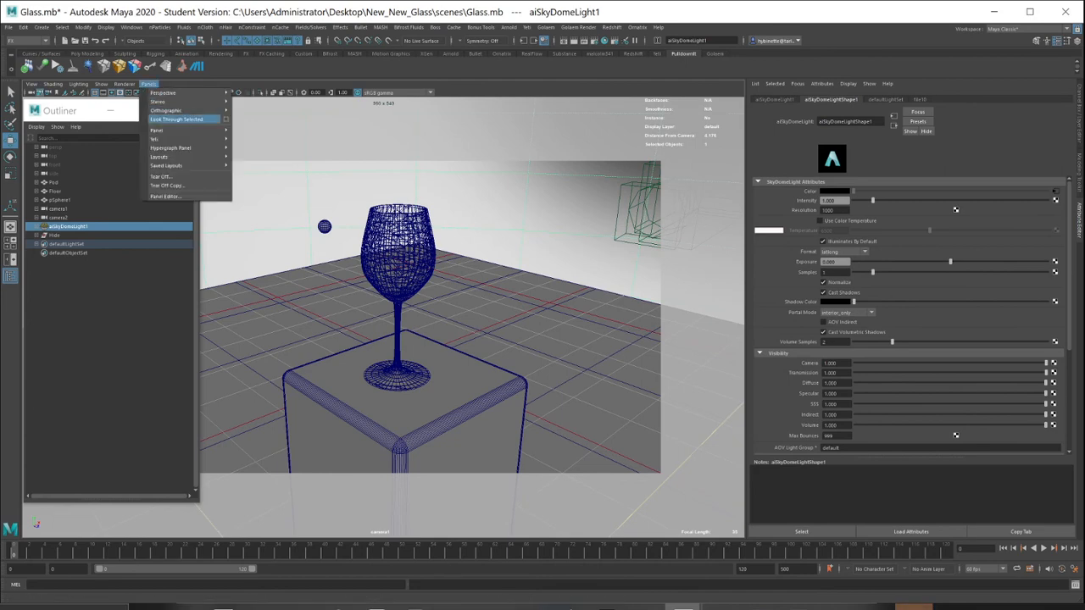
mouse_move(169, 92)
click(263, 102)
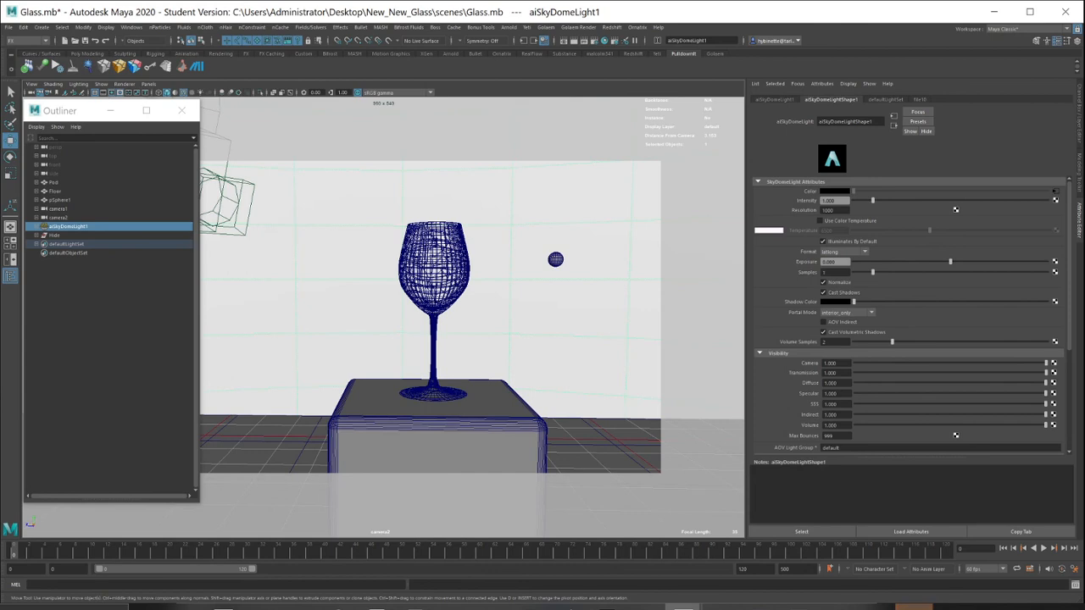
key(alt+v)
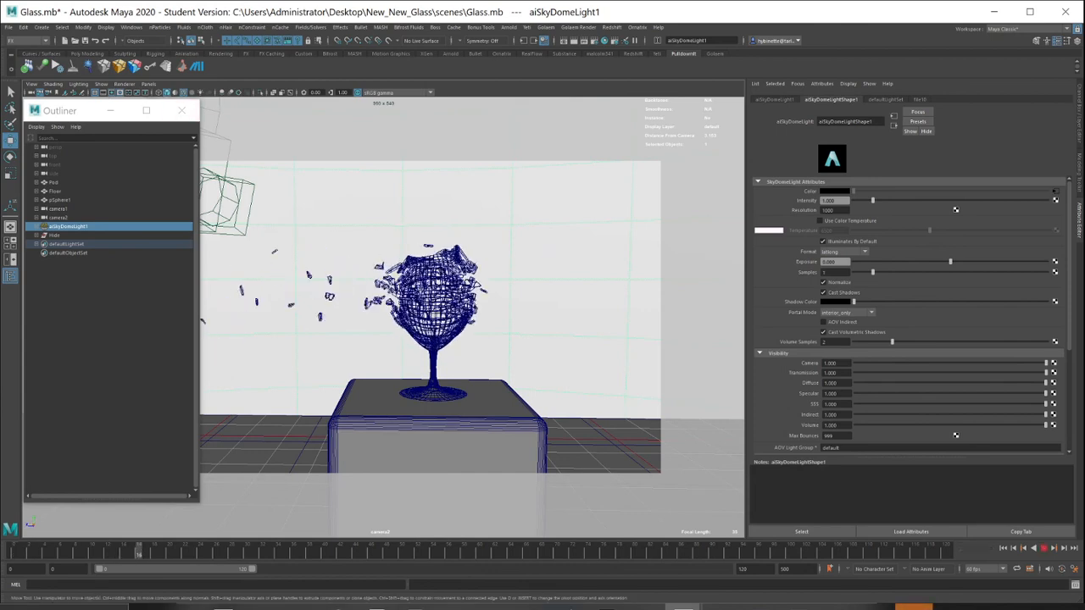
click(146, 110)
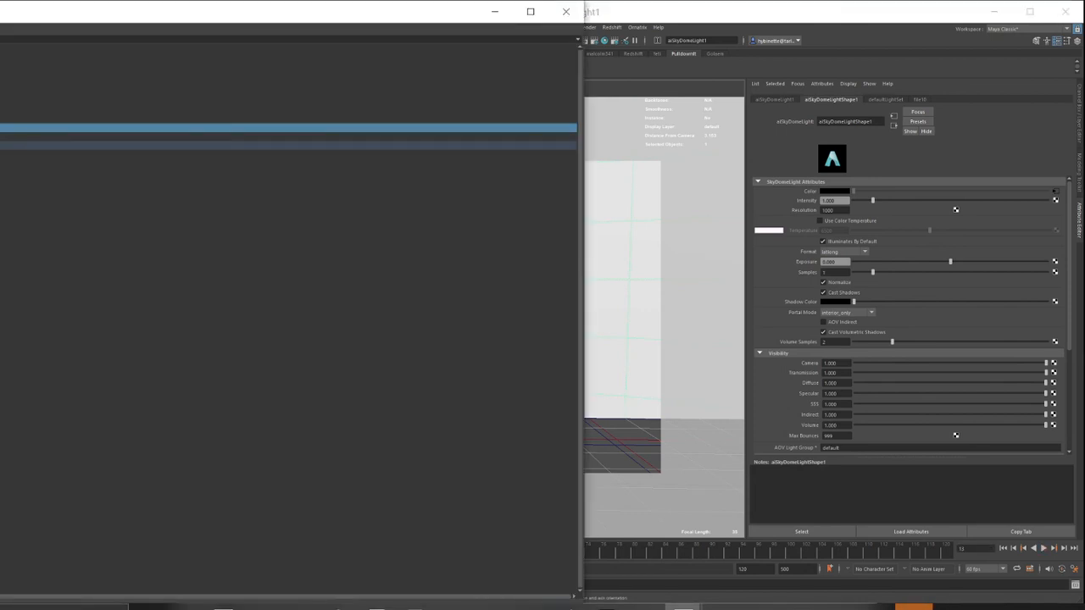
drag(288, 12, 0, 502)
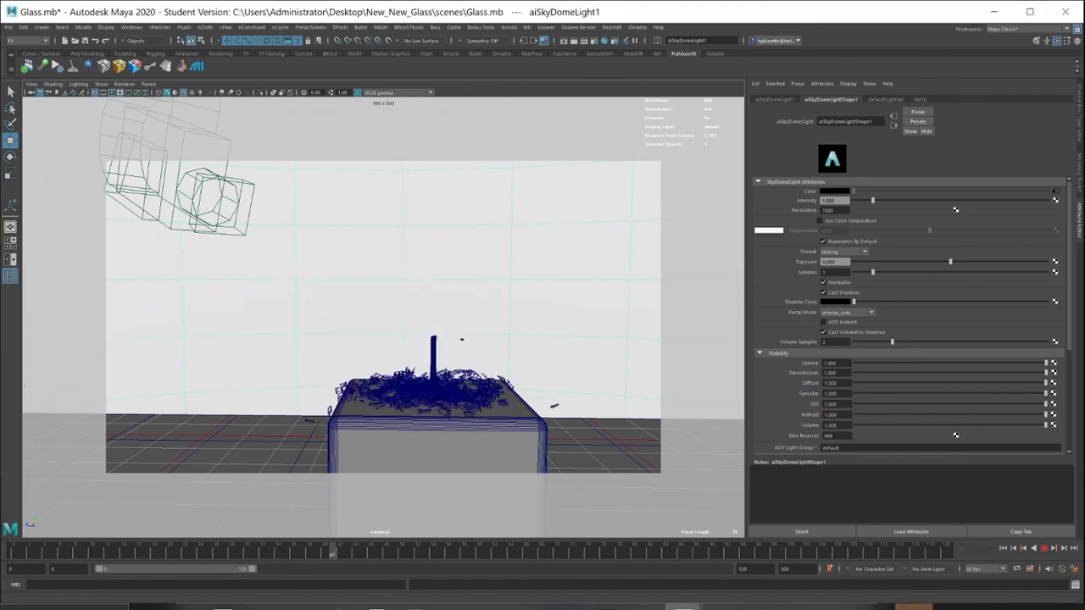
key(Escape)
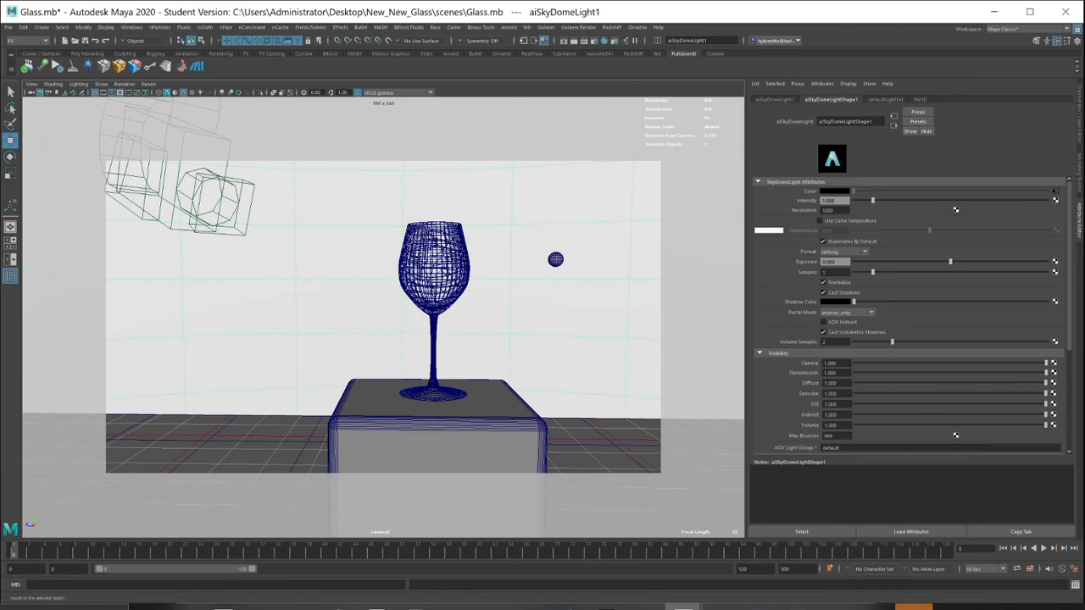
Step: Render the camera2 view in Arnold RenderView, move the render window aside and set the skydome's Camera visibility to 0
click(510, 27)
click(540, 52)
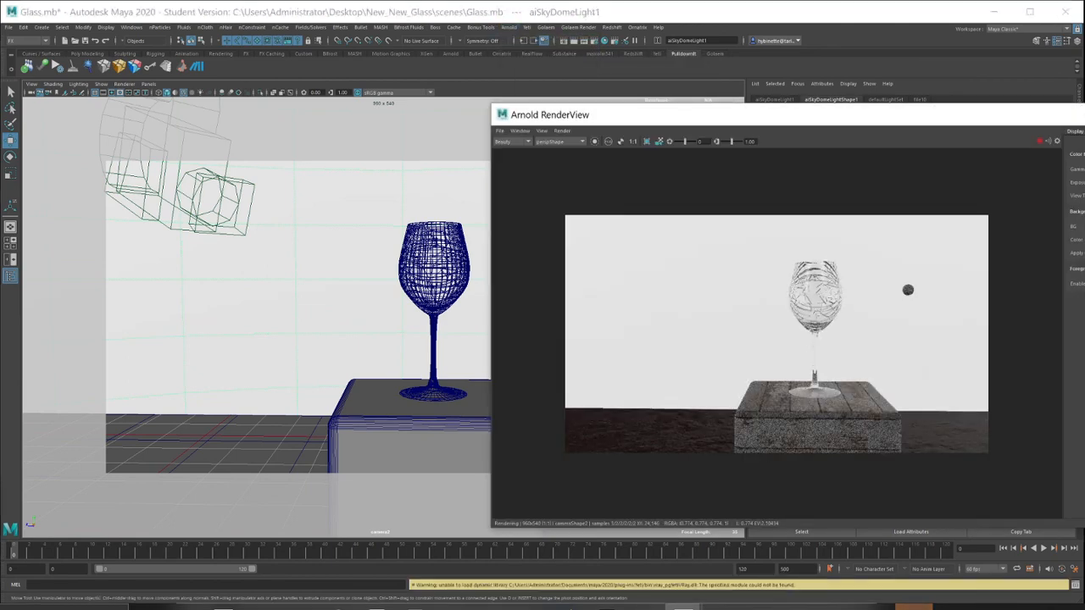
drag(848, 114, 136, 128)
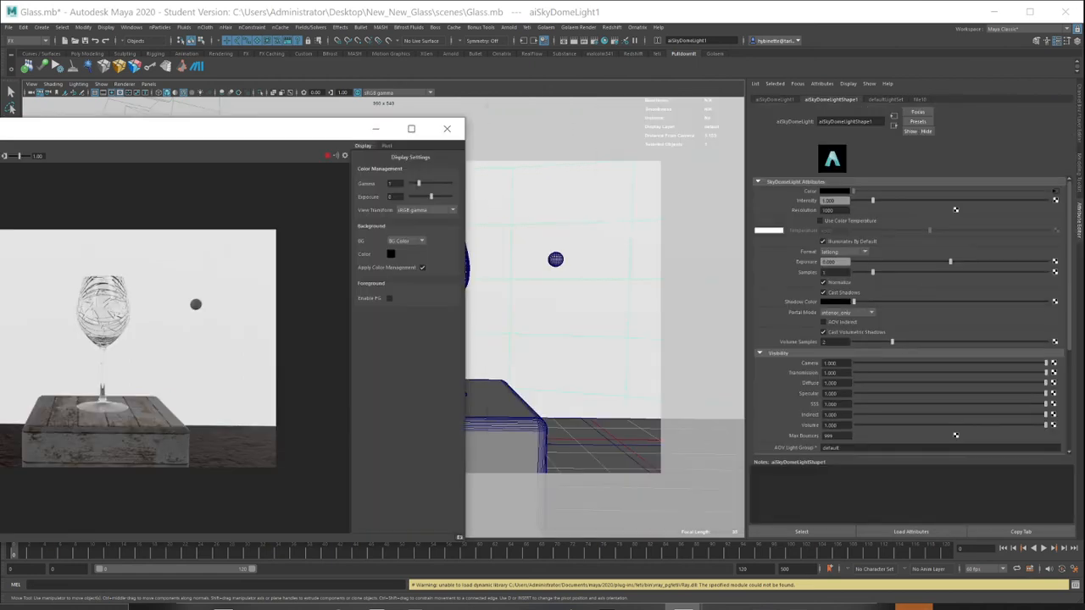
drag(249, 132, 62, 105)
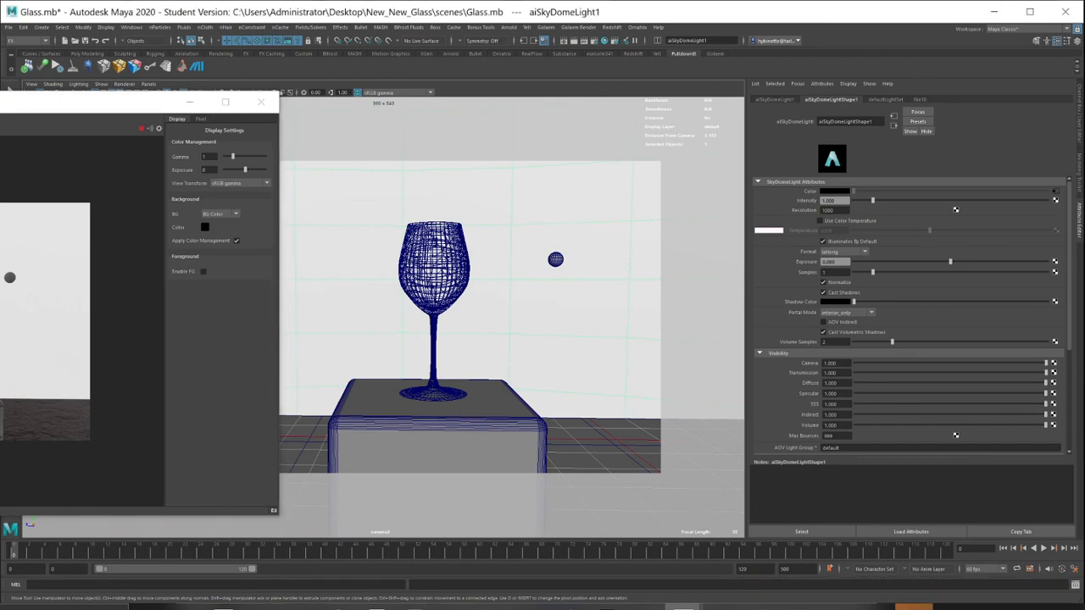
drag(1046, 363, 855, 363)
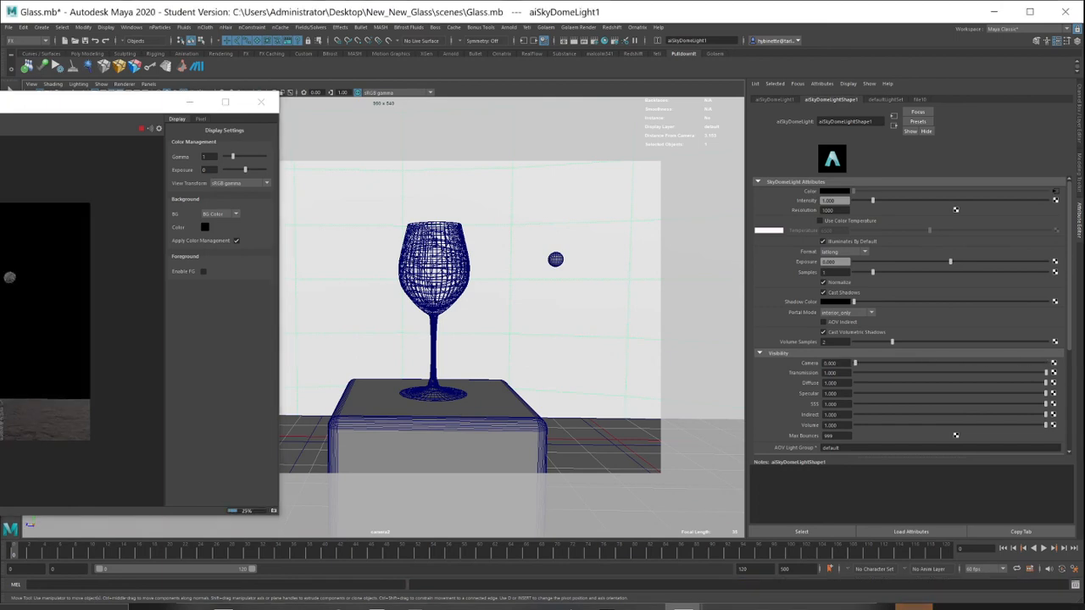
Step: Close Arnold RenderView, set the skydome's Camera visibility back to 1 and return to the perspective view of the glass
drag(10, 102, 396, 93)
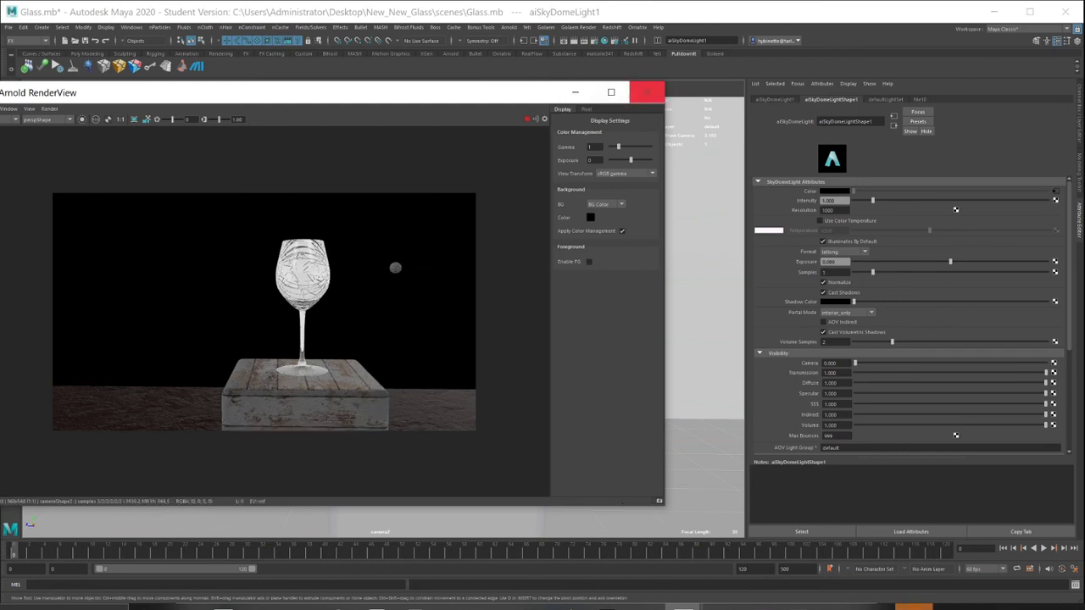
click(646, 92)
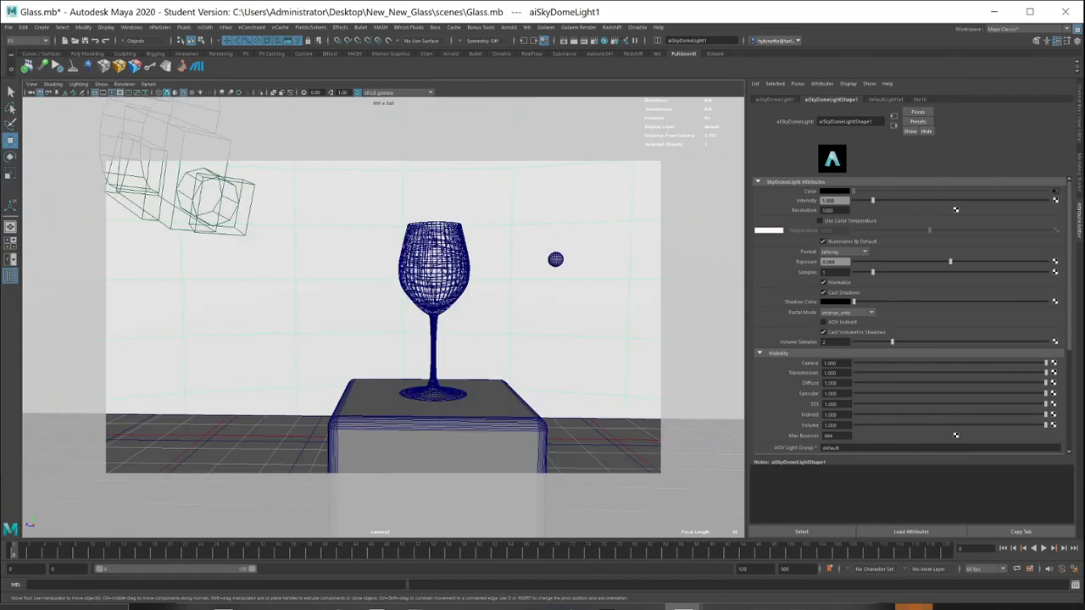
key(space)
drag(336, 325, 283, 293)
scroll(337, 301, down, 3)
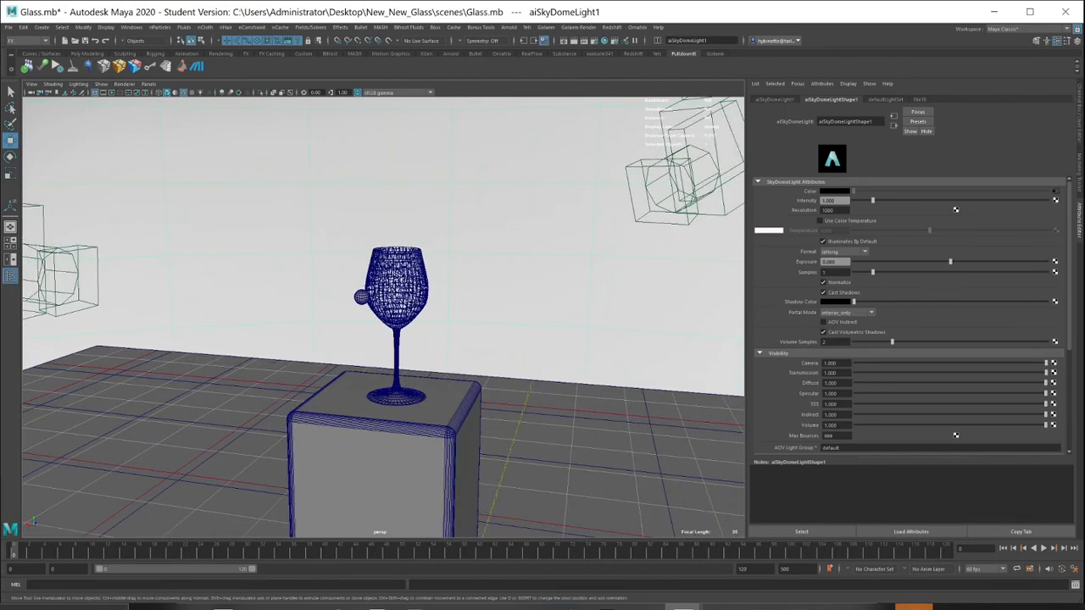
Step: Switch to the Rendering menu set and inspect the Current Camera choices in the Render Sequence options, closing them without rendering
click(27, 40)
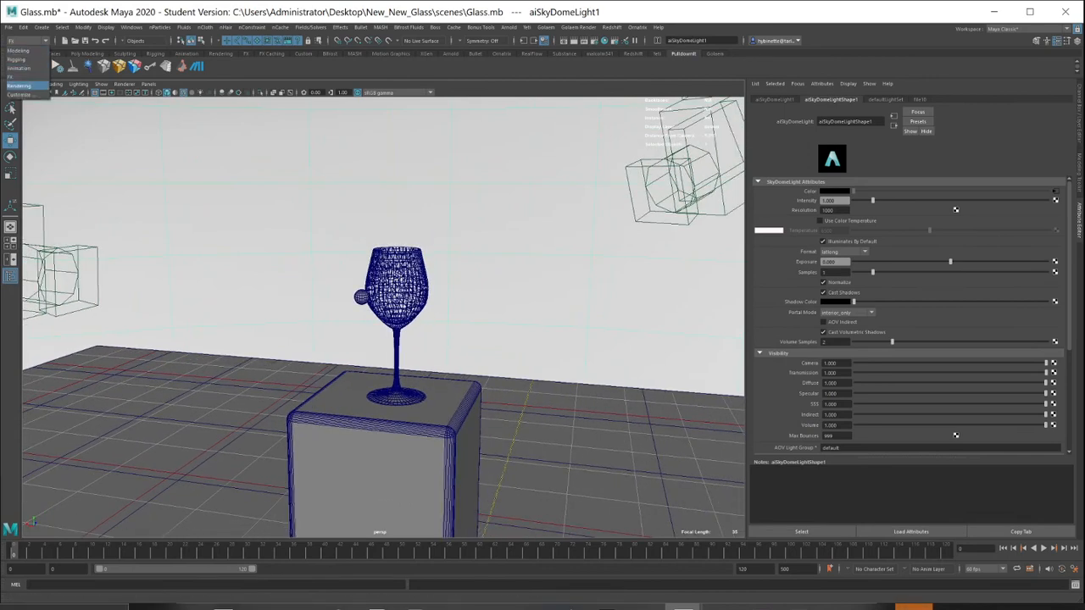
click(19, 86)
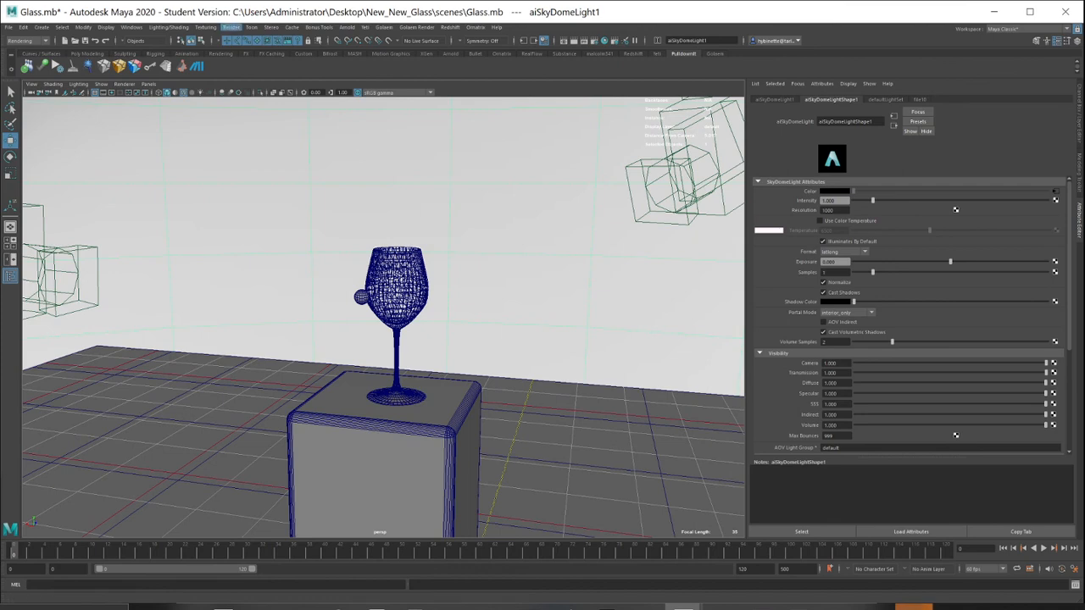
click(206, 27)
mouse_move(231, 27)
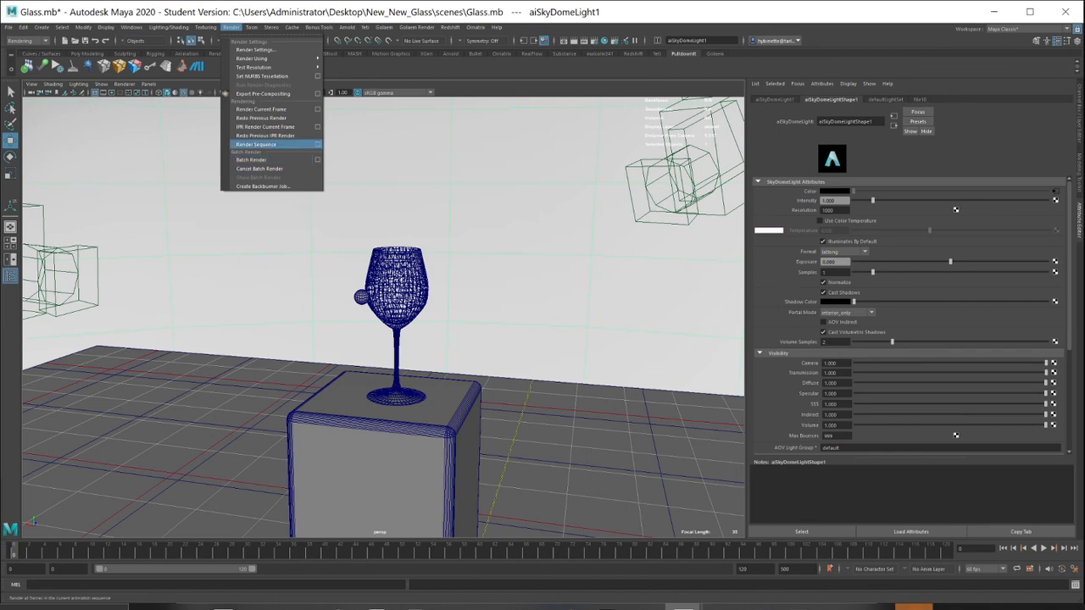
click(259, 144)
drag(399, 213, 781, 172)
click(818, 204)
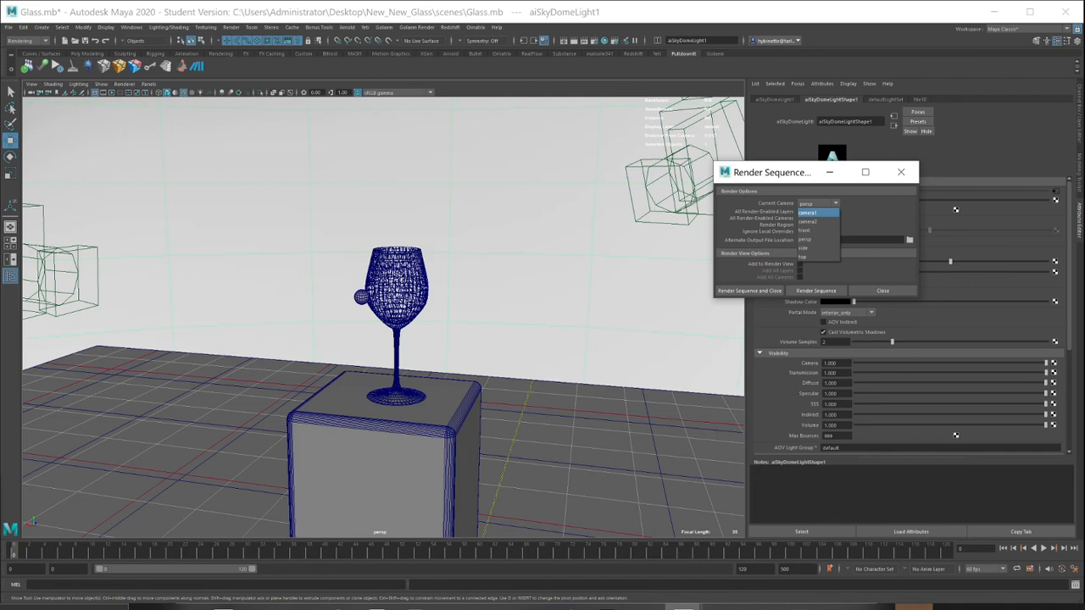
key(Escape)
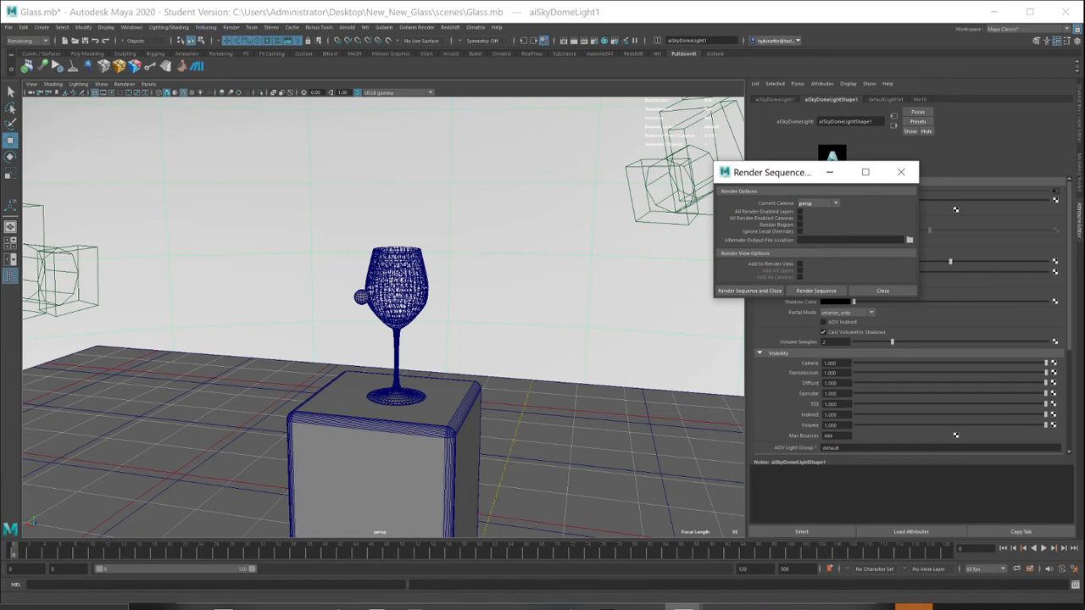
click(901, 173)
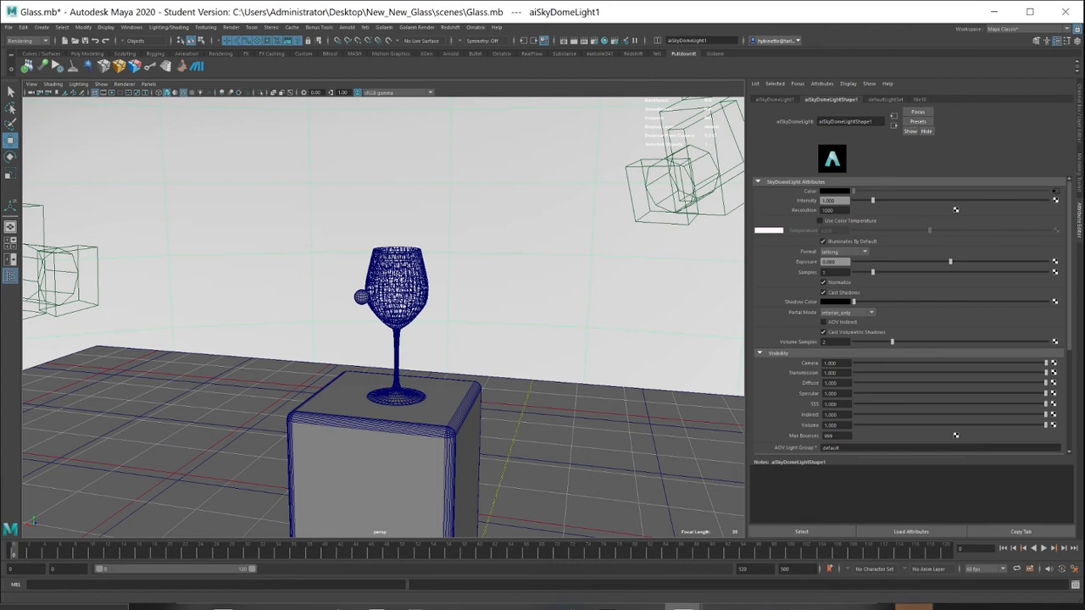
Step: Start a batch render of the shattering glass scene with Arnold
click(231, 27)
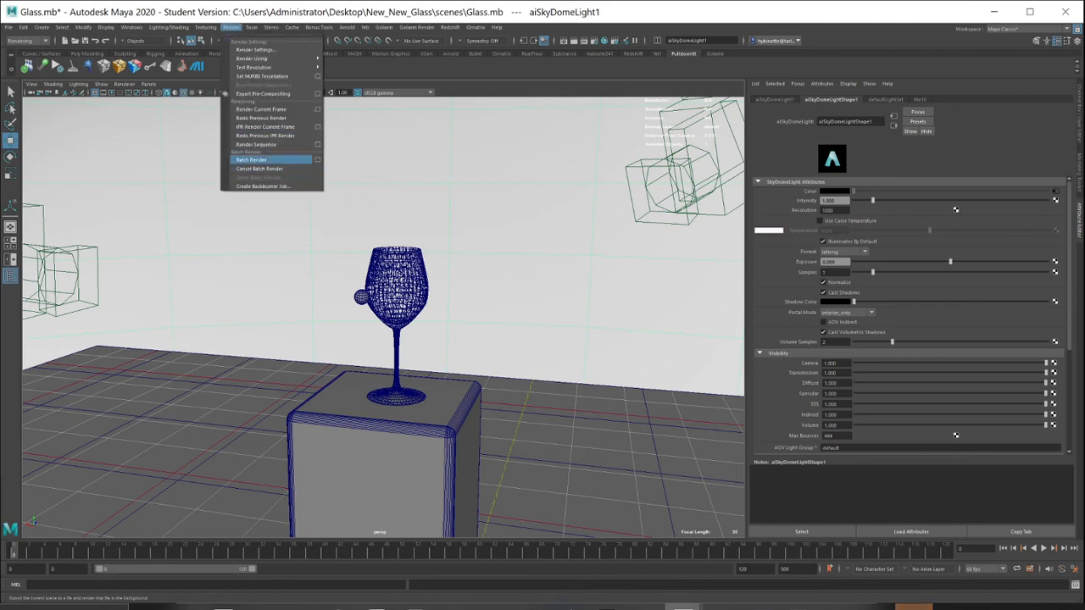
click(252, 159)
key(Return)
key(w)
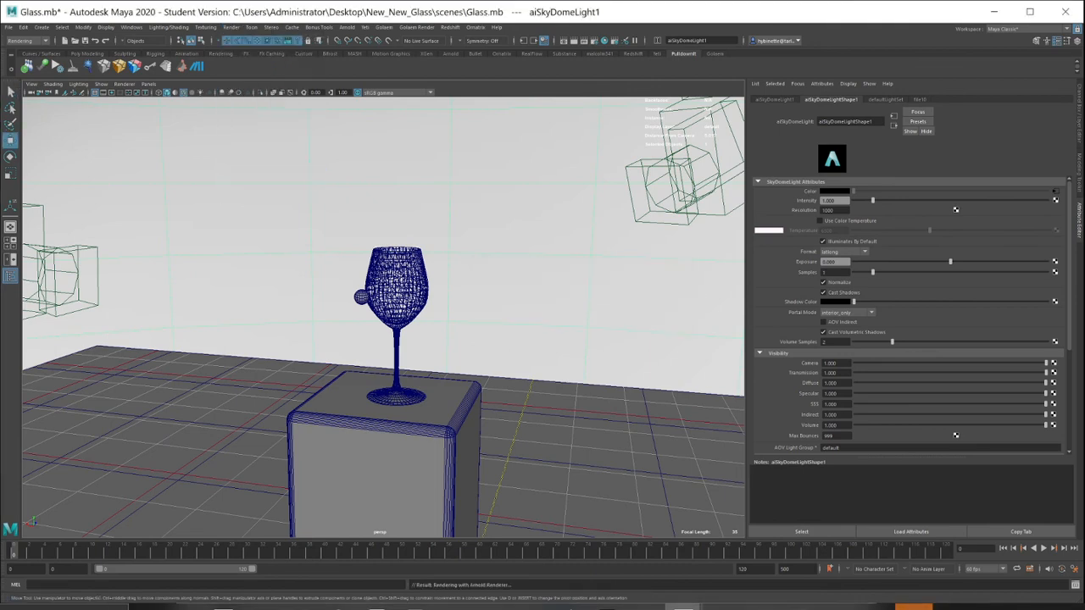